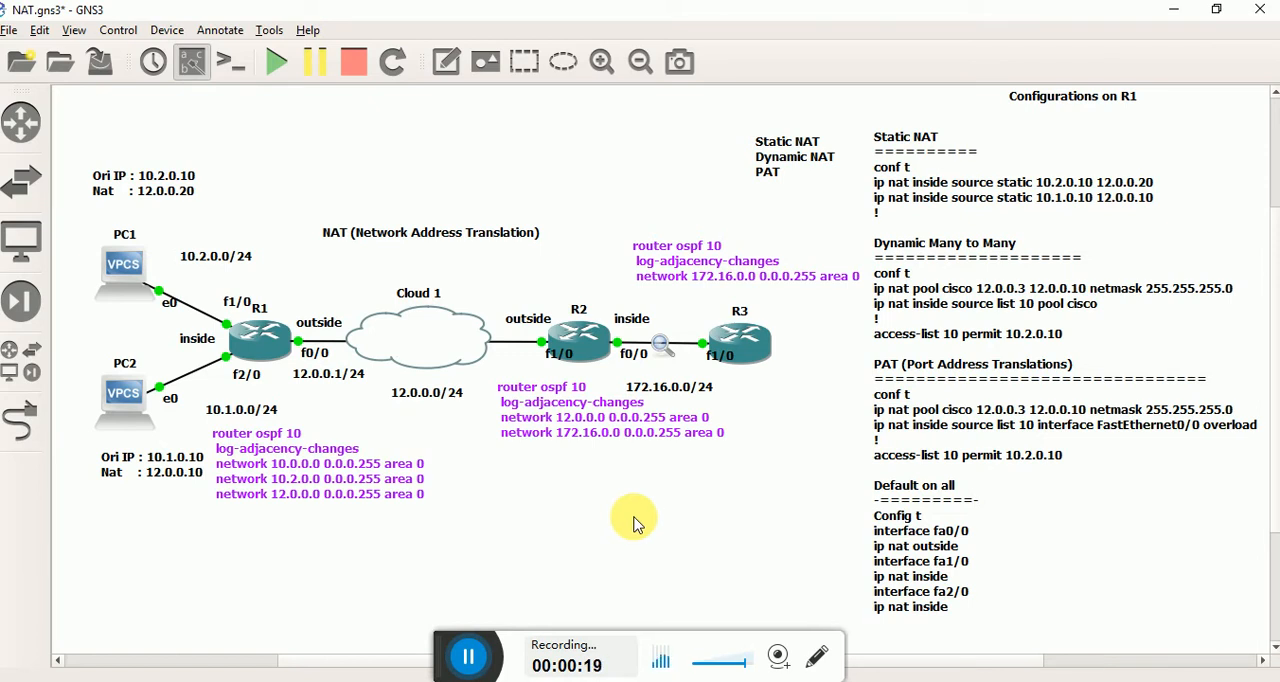
pyautogui.click(320, 475)
pyautogui.click(332, 566)
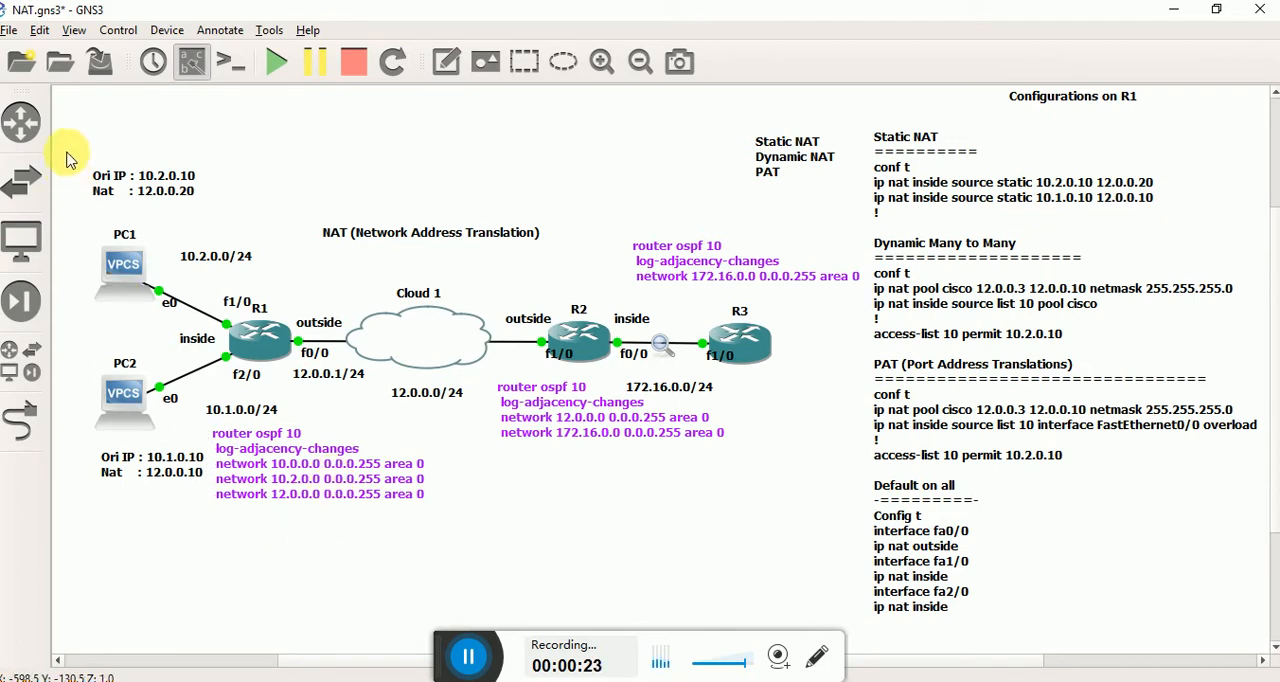
pyautogui.moveTo(67, 132); pyautogui.dragTo(878, 608)
pyautogui.click(625, 542)
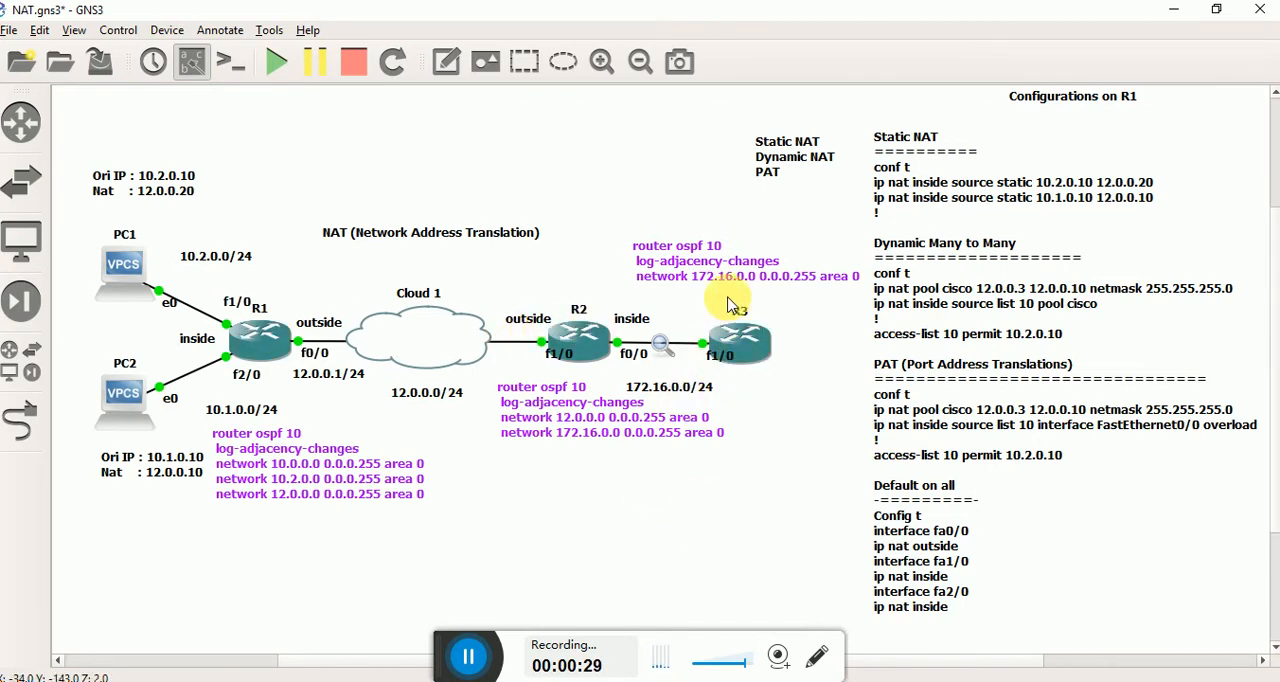
# Shift the OSPF note above R3 slightly and place a text note reading "Server" beside R3.
pyautogui.moveTo(731, 297)
pyautogui.mouseDown()
pyautogui.moveTo(728, 307)
pyautogui.moveTo(730, 296)
pyautogui.mouseUp()
pyautogui.click(759, 422)
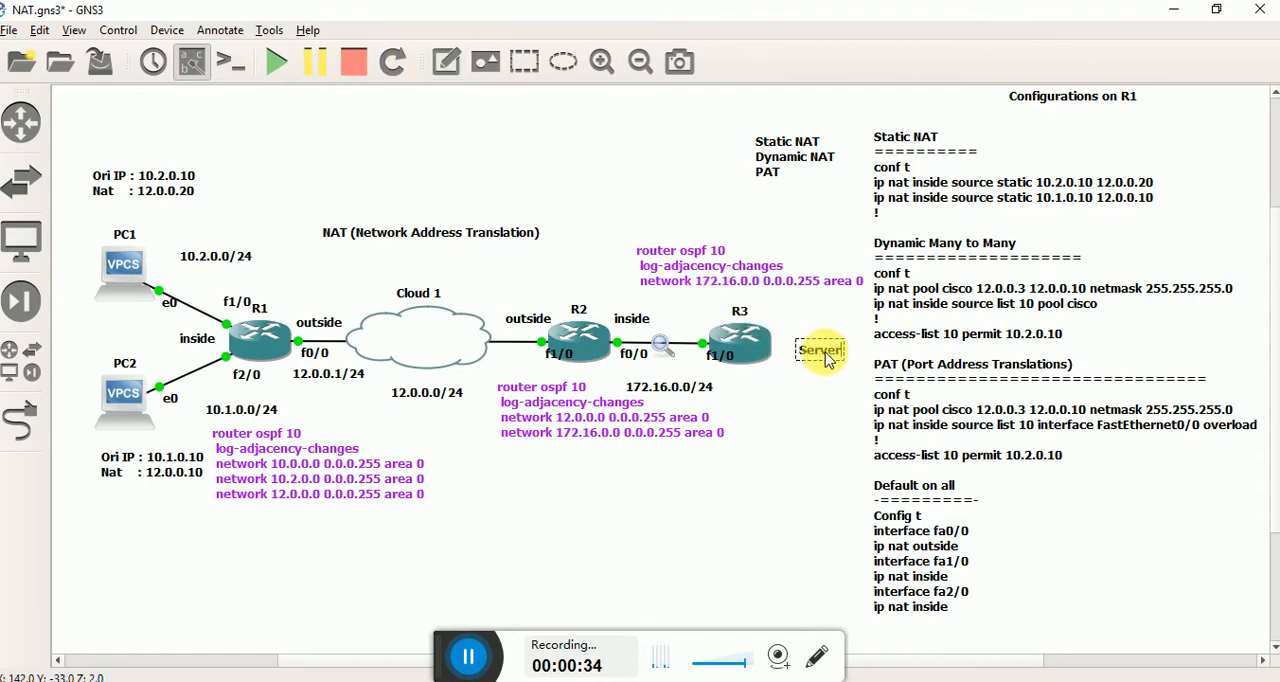
pyautogui.click(797, 429)
pyautogui.moveTo(838, 357); pyautogui.dragTo(824, 353)
pyautogui.click(799, 429)
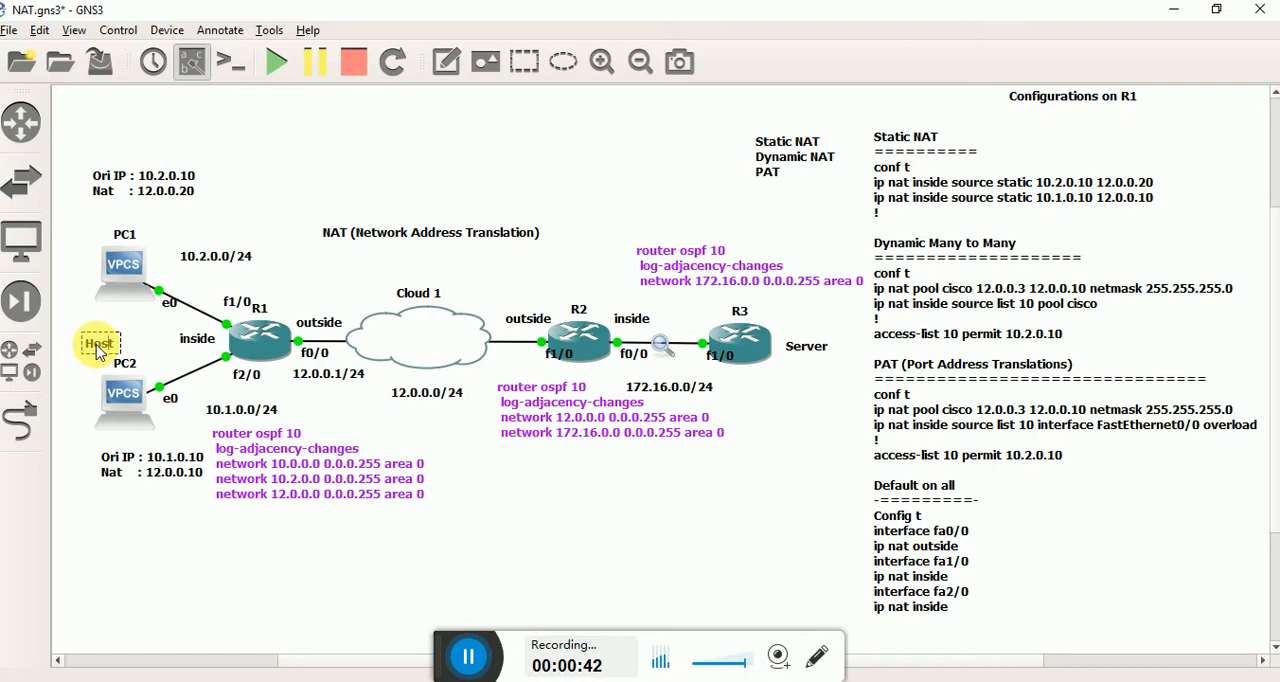
# Add a two-line text note reading "LAN" and "Host" between PC1 and PC2.
pyautogui.press('Return')
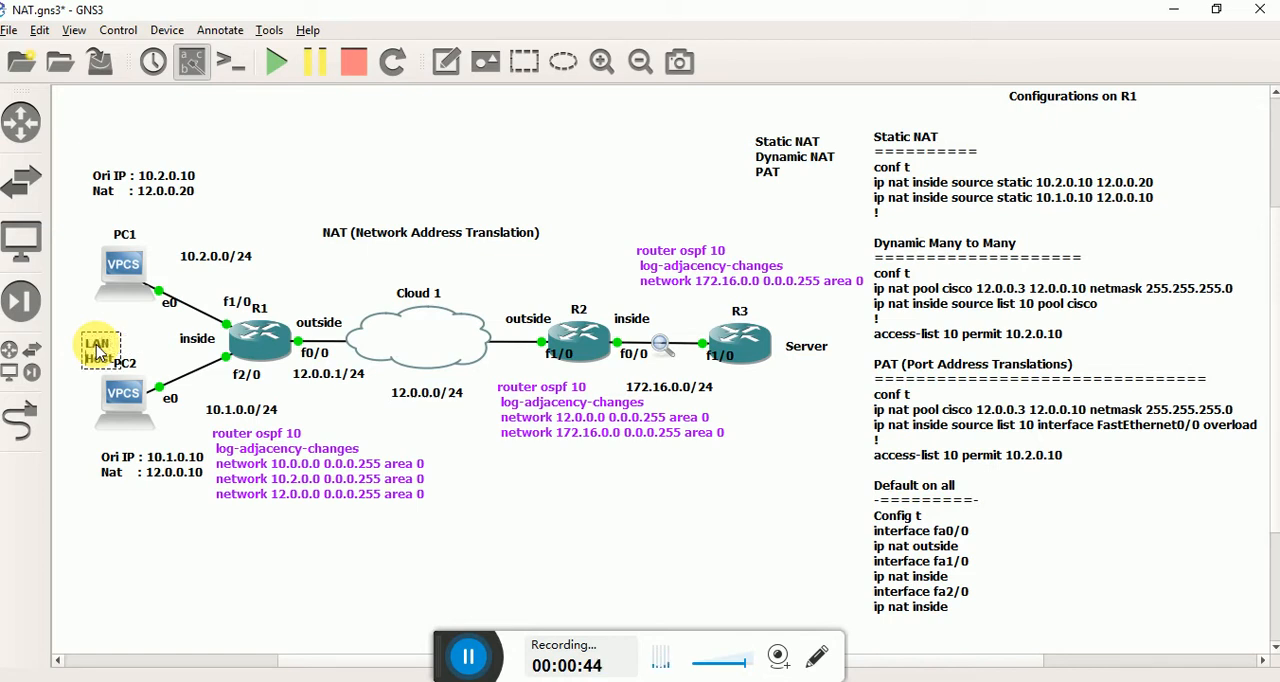
pyautogui.click(107, 548)
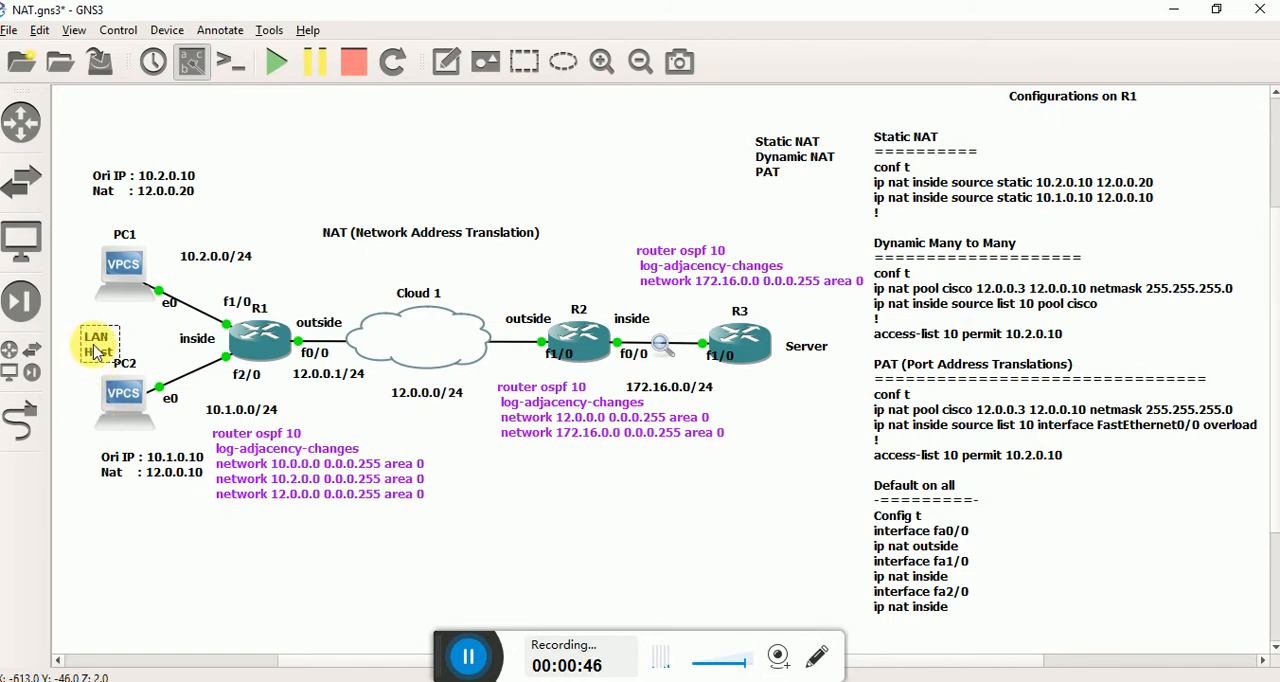
pyautogui.moveTo(77, 120); pyautogui.dragTo(628, 540)
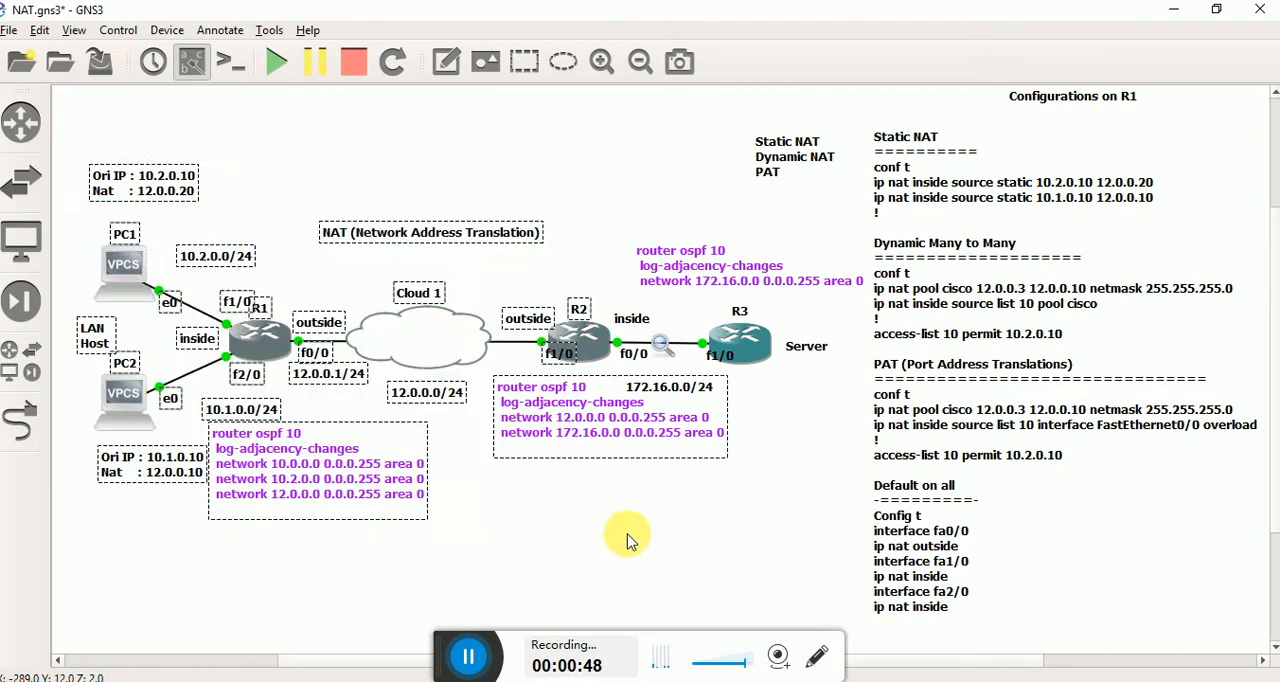
pyautogui.click(628, 540)
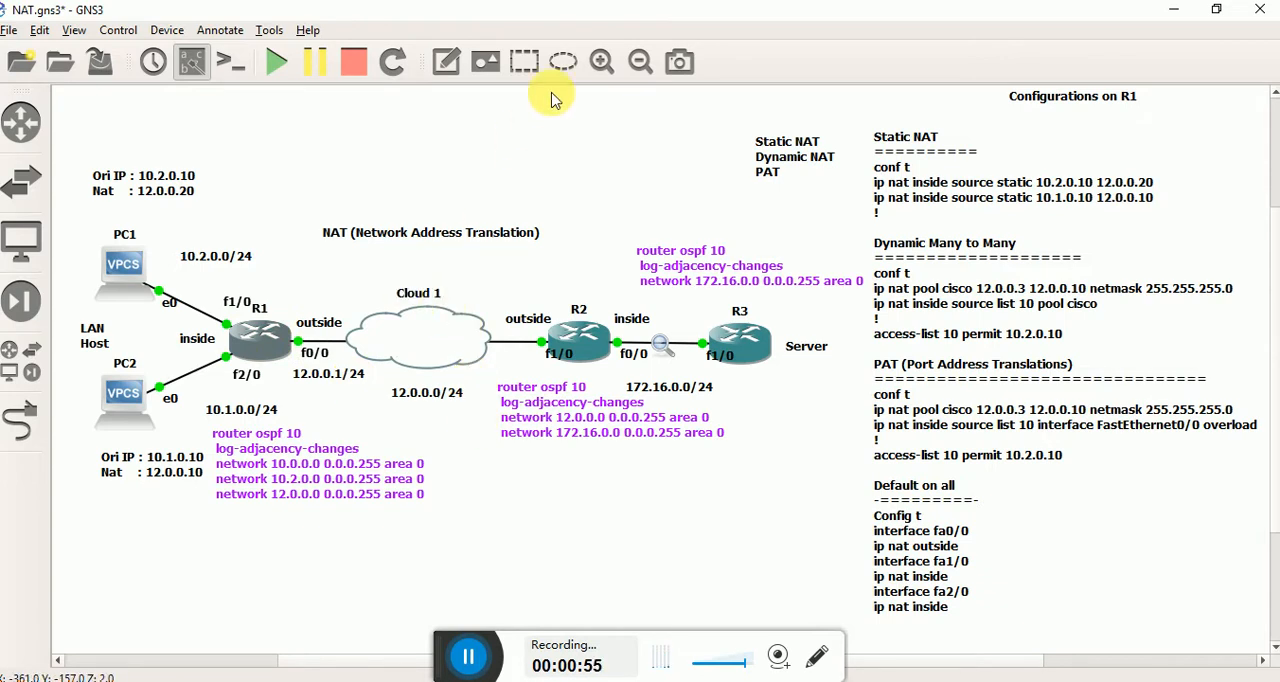
# Add a text note reading "Internet" inside the Cloud 1 shape.
pyautogui.click(446, 61)
pyautogui.click(394, 338)
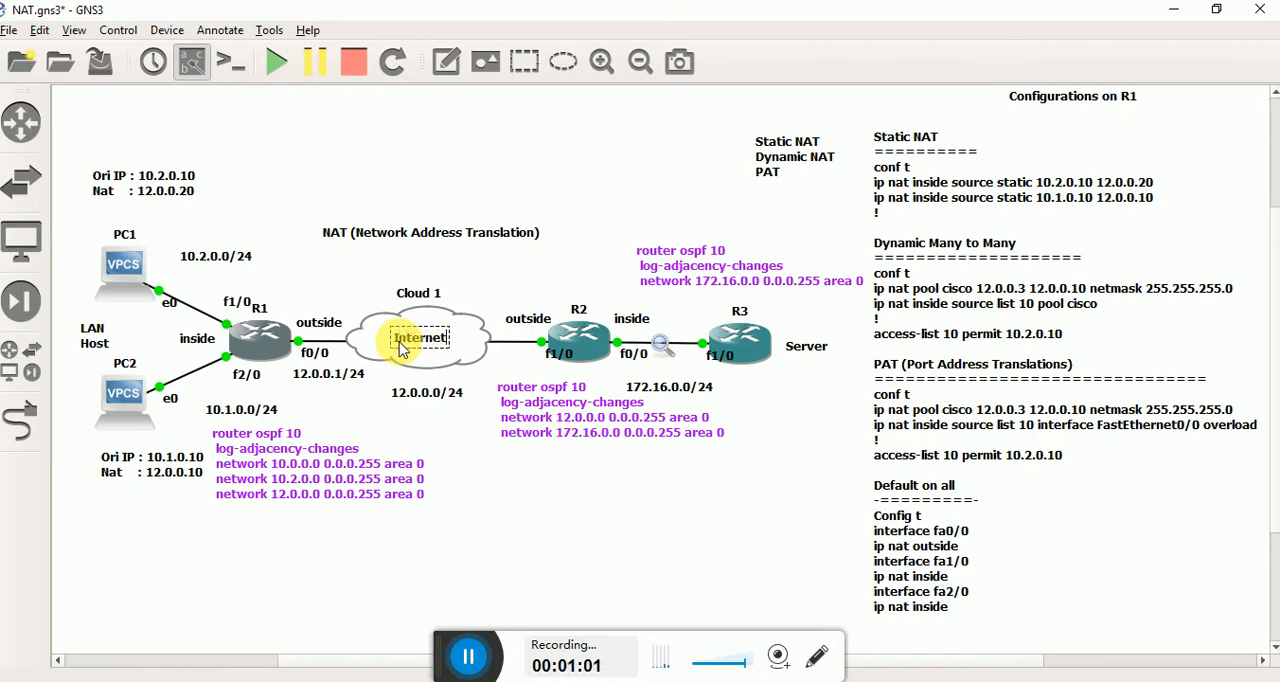
pyautogui.click(506, 477)
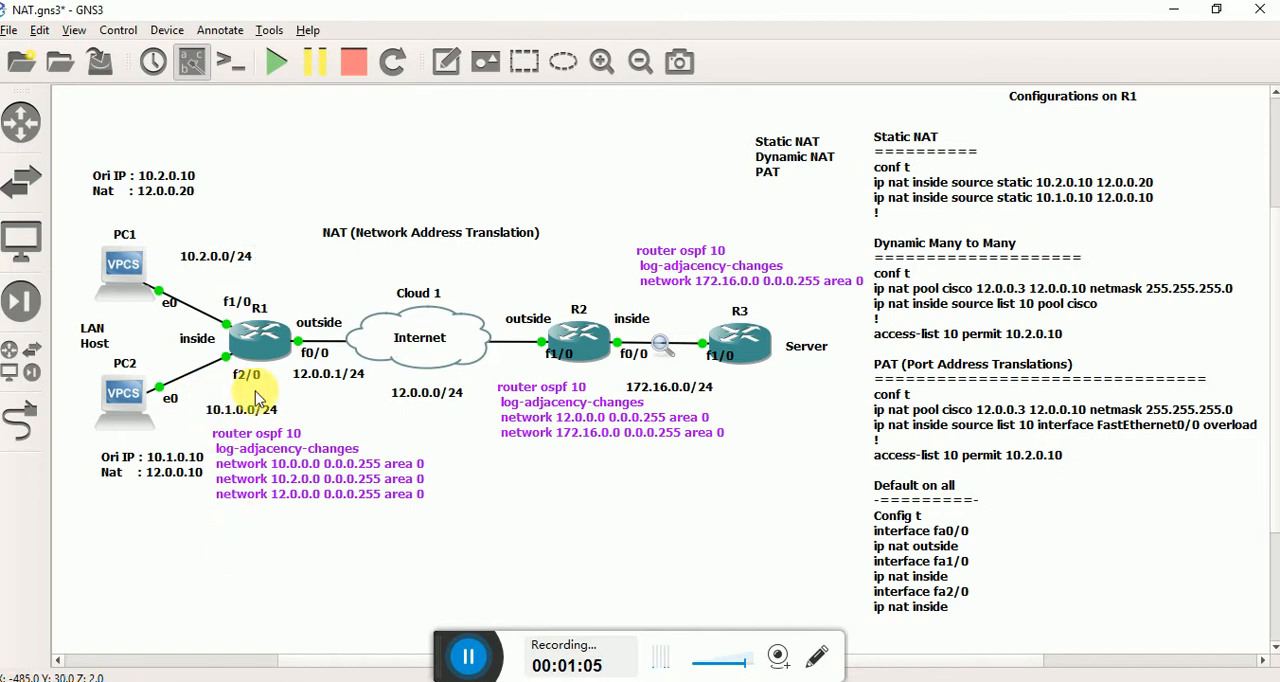
# Review the NAT title, the 10.2.0.0/24 and 10.1.0.0/24 subnet labels, and R1's OSPF note in the topology.
pyautogui.moveTo(309, 204); pyautogui.dragTo(532, 260)
pyautogui.click(534, 265)
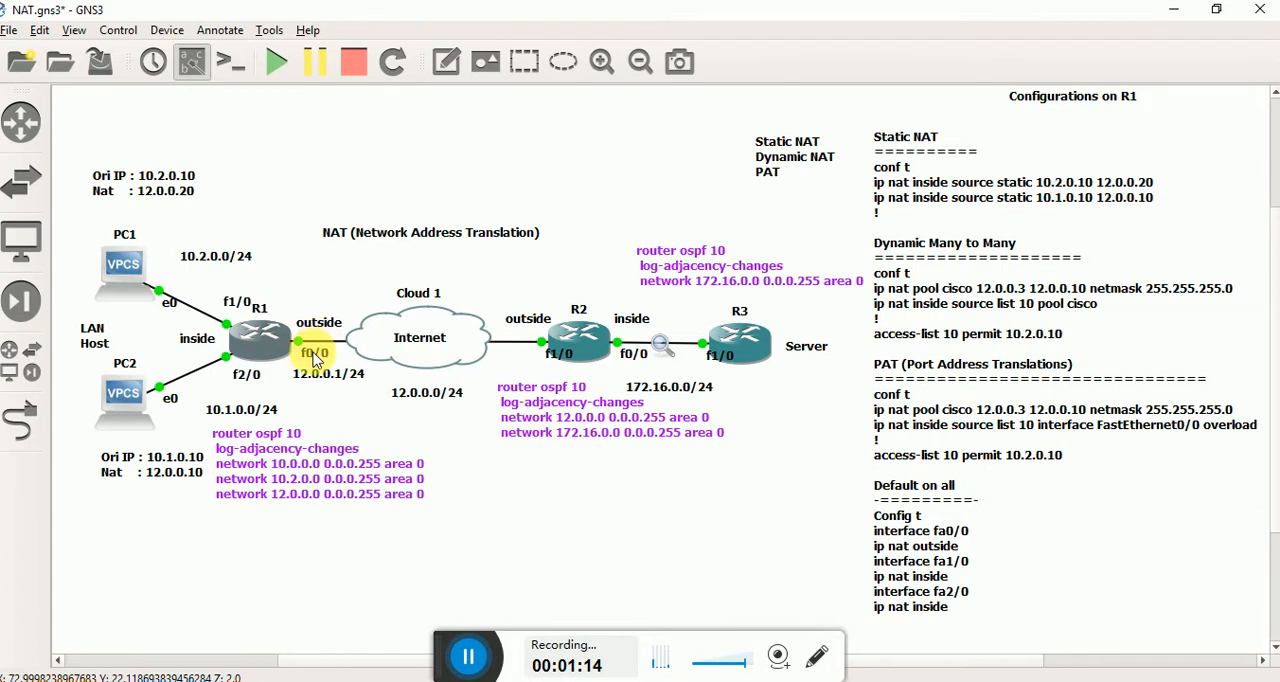
pyautogui.click(186, 256)
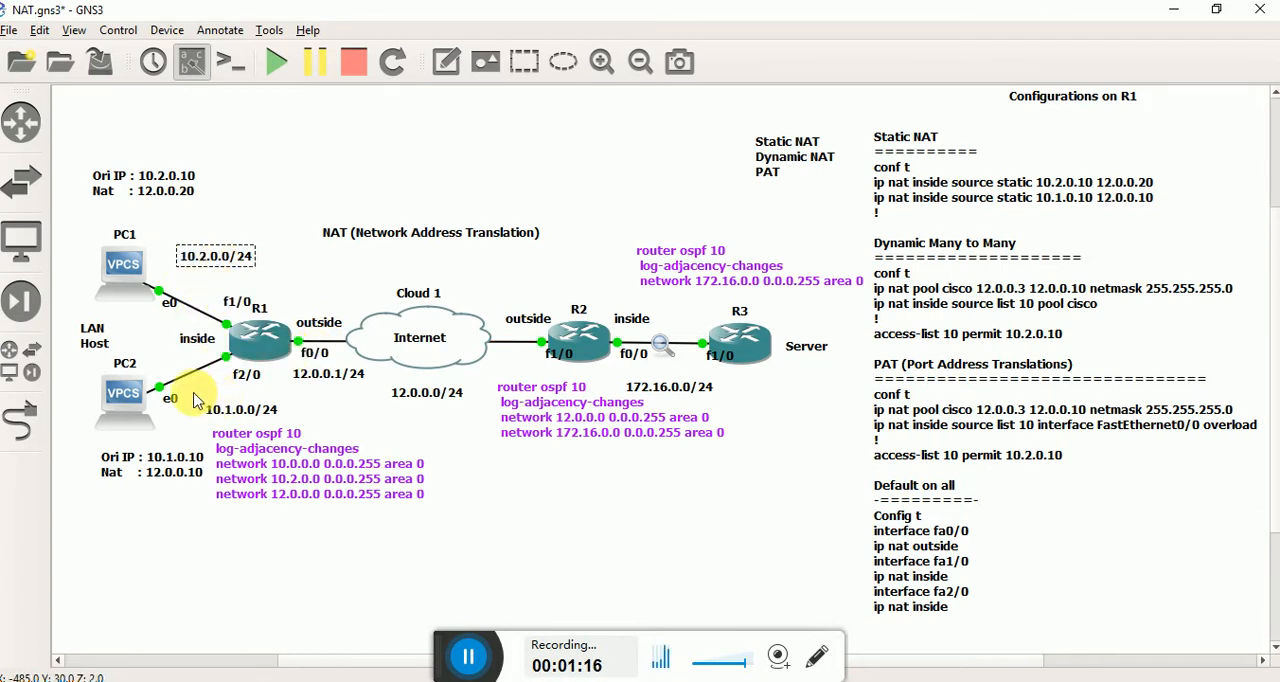
pyautogui.click(237, 412)
pyautogui.click(449, 461)
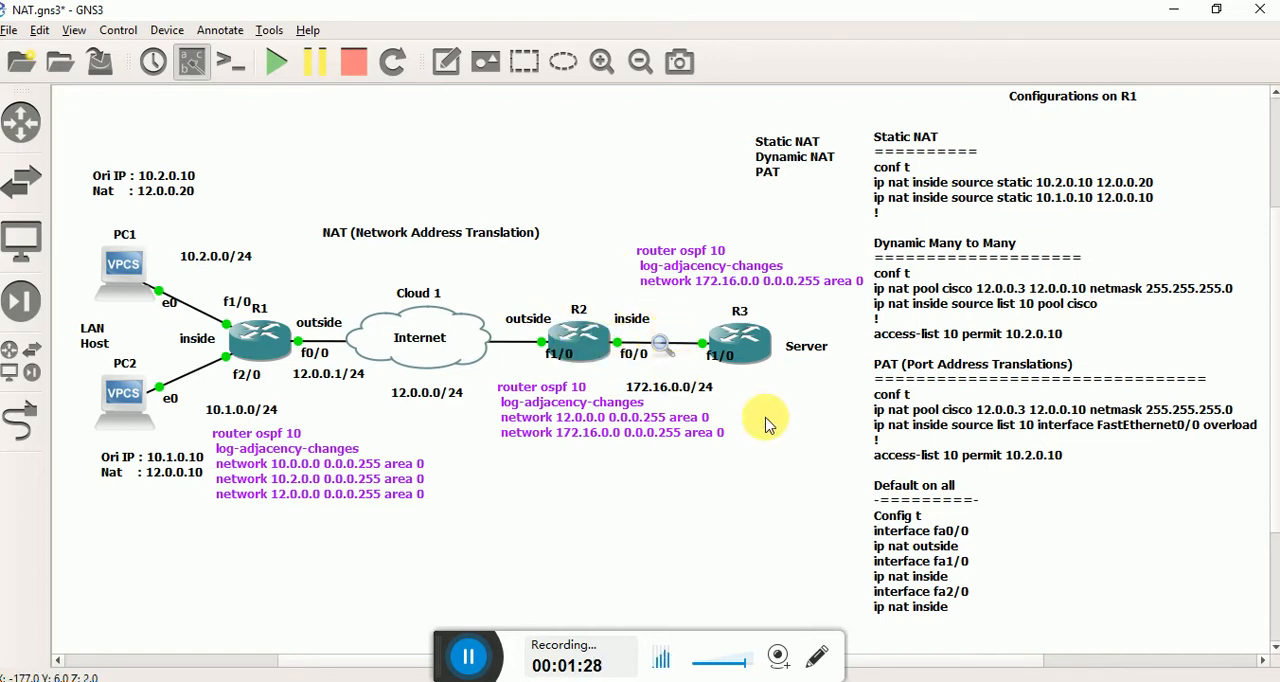
pyautogui.click(190, 255)
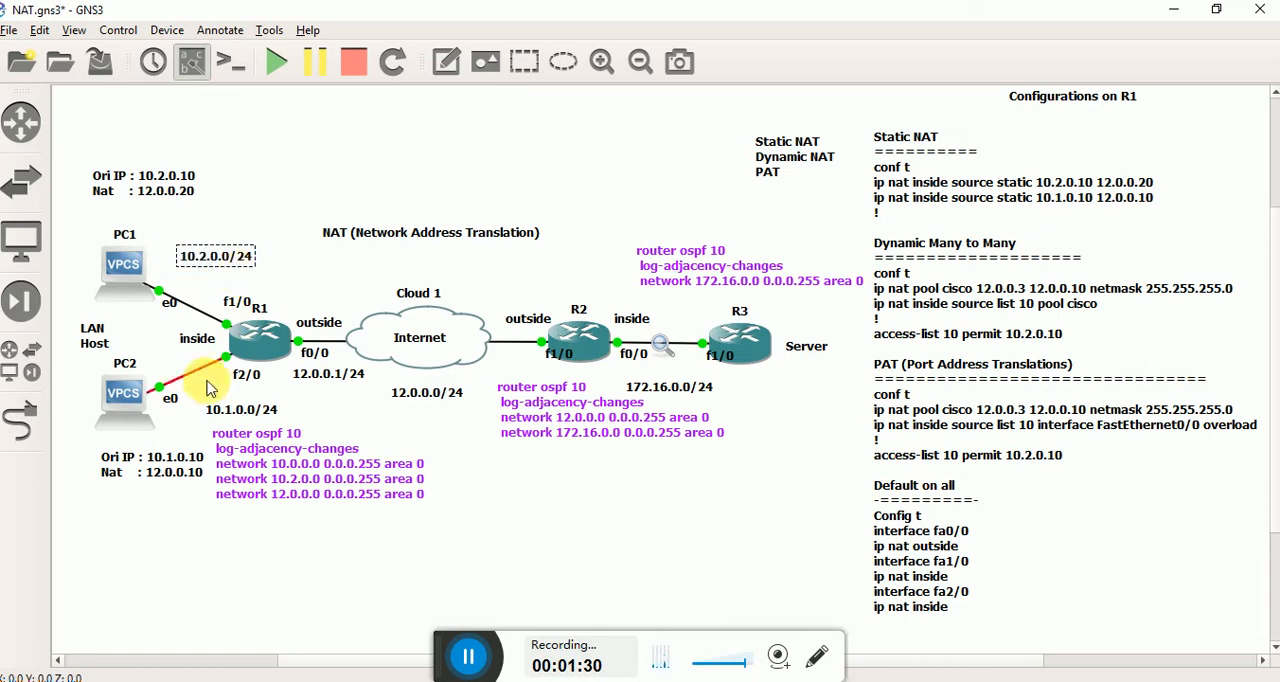
pyautogui.moveTo(197, 398); pyautogui.dragTo(272, 420)
pyautogui.click(434, 454)
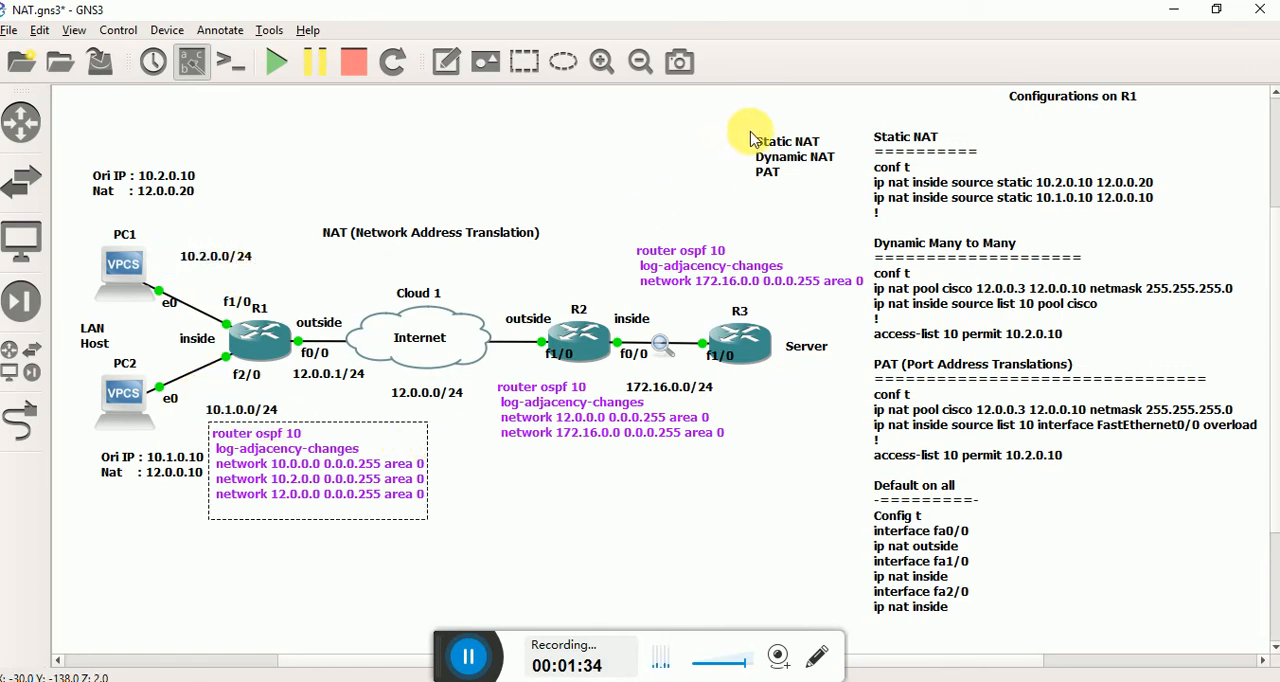
# Move the NAT types note above the diagram title and turn it into a "Types :" list numbered 1.Static NAT, 2.Dynamic NAT, 3.PAT.
pyautogui.moveTo(752, 127); pyautogui.dragTo(530, 134)
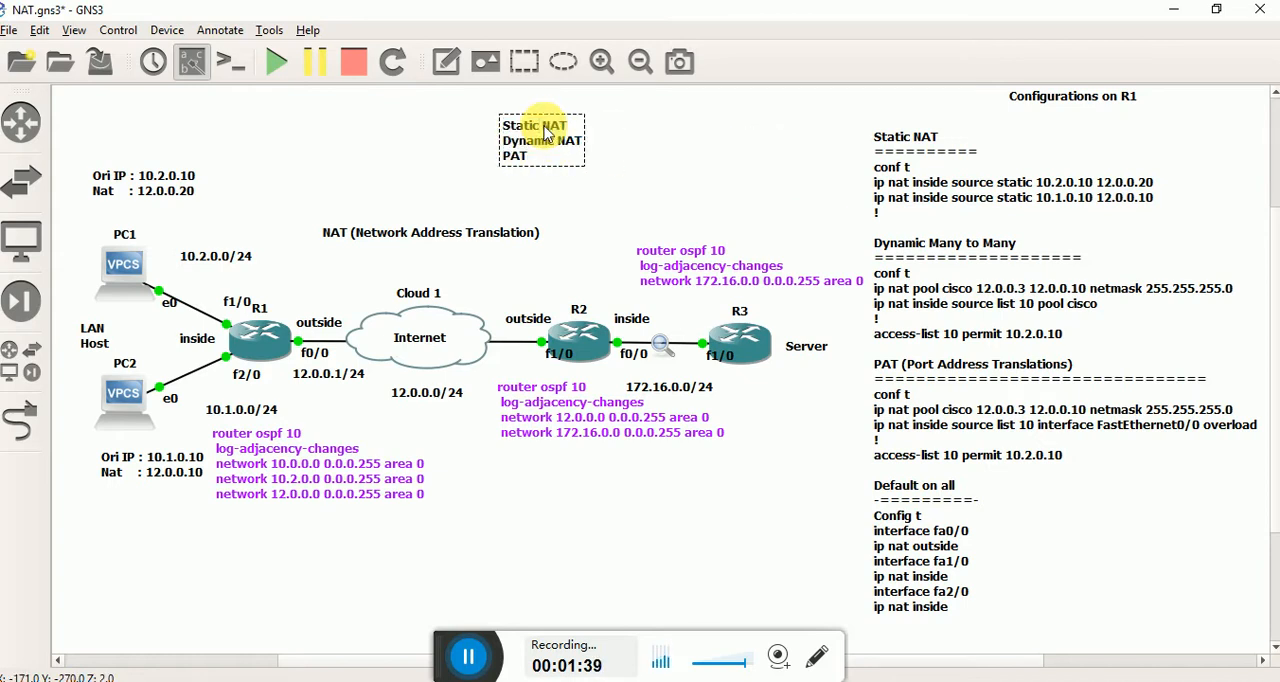
pyautogui.write('Types :')
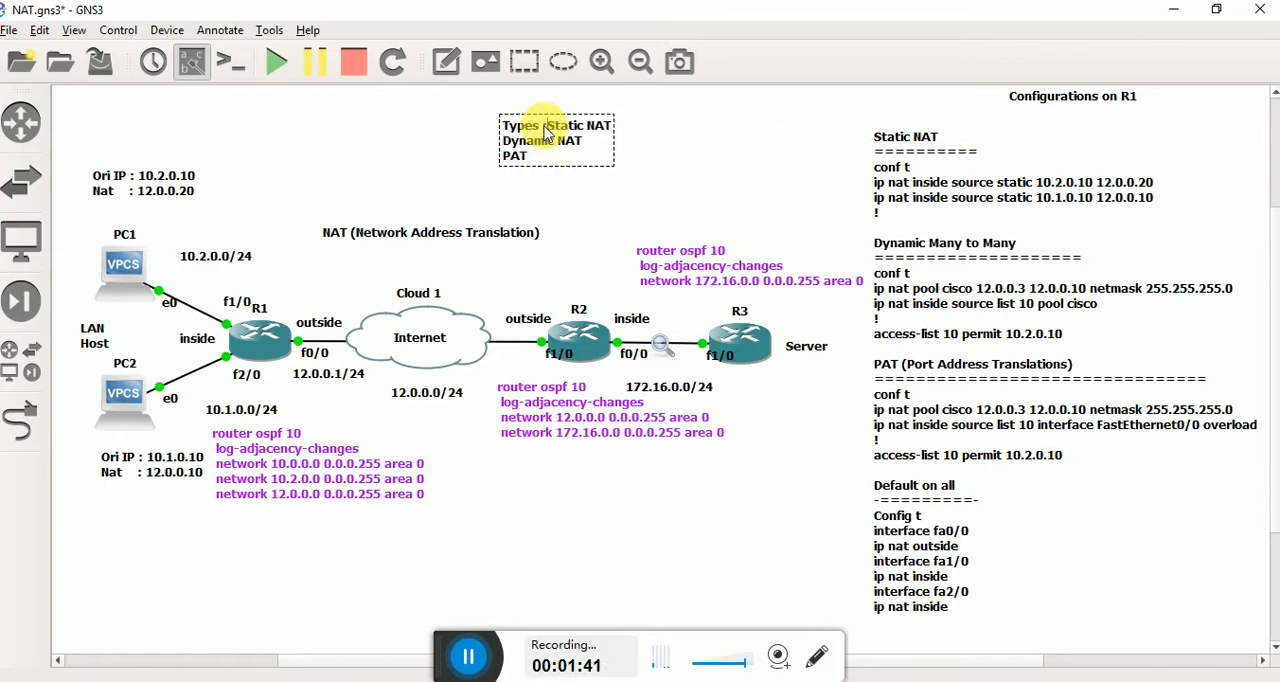
pyautogui.press('Return')
pyautogui.press('Return')
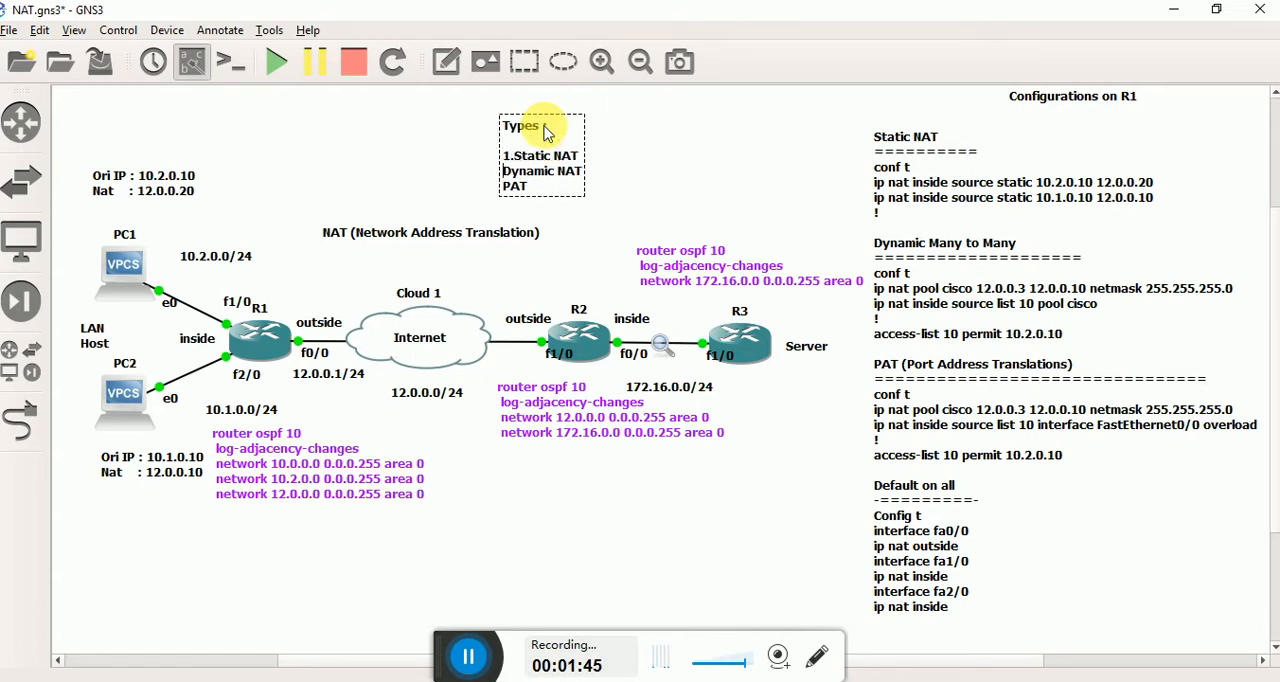
pyautogui.write('2.')
pyautogui.press('Down')
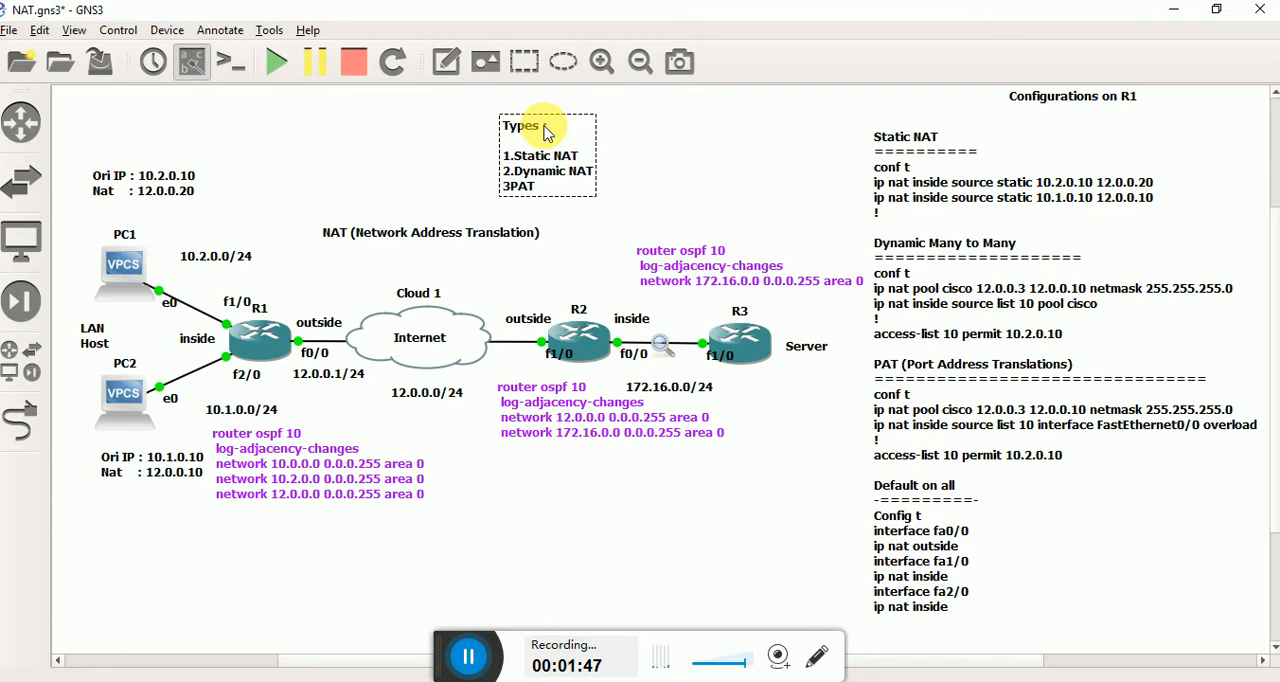
pyautogui.click(799, 142)
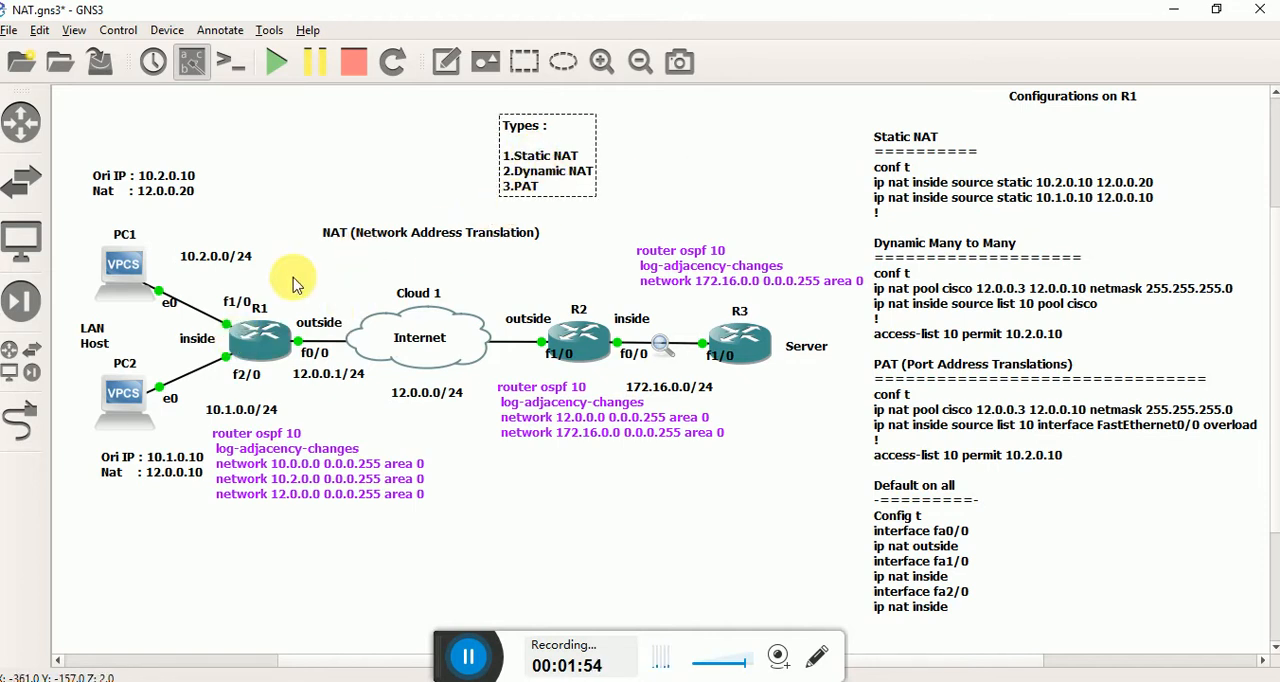
# Open R1's console, exit router configuration mode to the privileged prompt, and move the console out of the way.
pyautogui.doubleClick(268, 333)
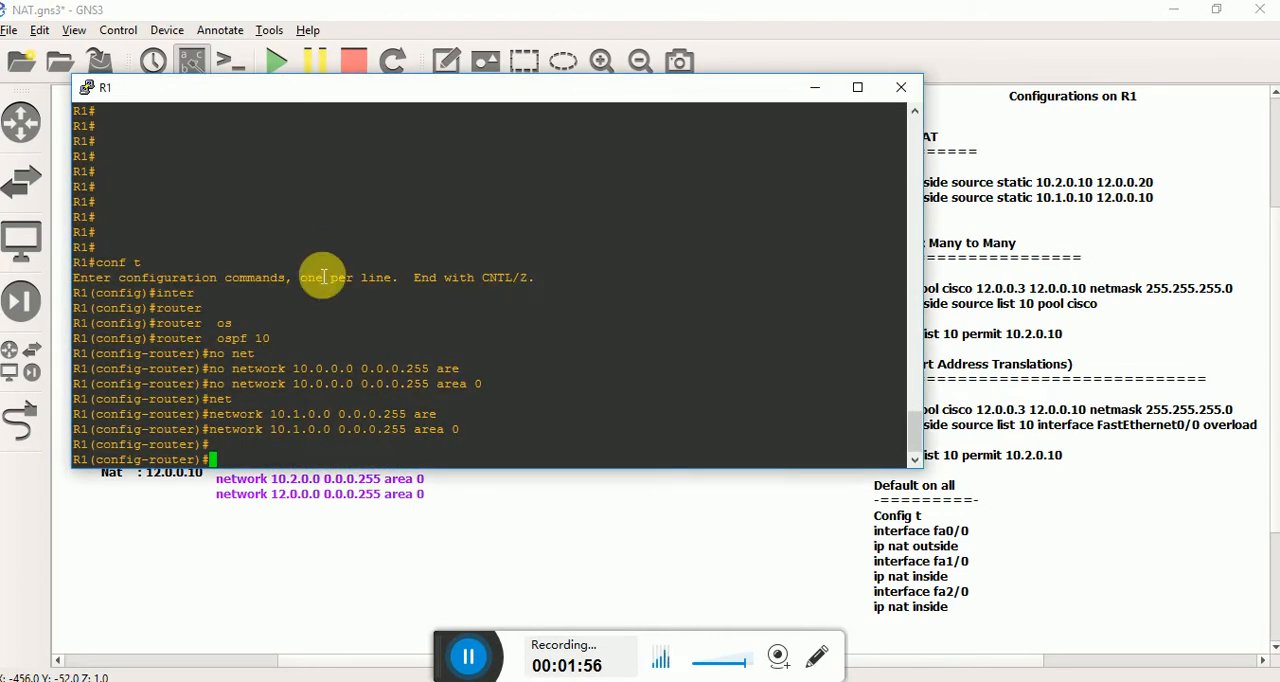
pyautogui.press('Return')
pyautogui.press('Return')
pyautogui.press('Return')
pyautogui.press('Return')
pyautogui.press('Return')
pyautogui.press('Return')
pyautogui.press('Return')
pyautogui.press('Return')
pyautogui.press('Return')
pyautogui.press('Return')
pyautogui.press('Return')
pyautogui.press('Return')
pyautogui.press('Return')
pyautogui.press('Return')
pyautogui.press('Return')
pyautogui.press('Return')
pyautogui.press('Return')
pyautogui.press('Return')
pyautogui.press('Return')
pyautogui.press('Return')
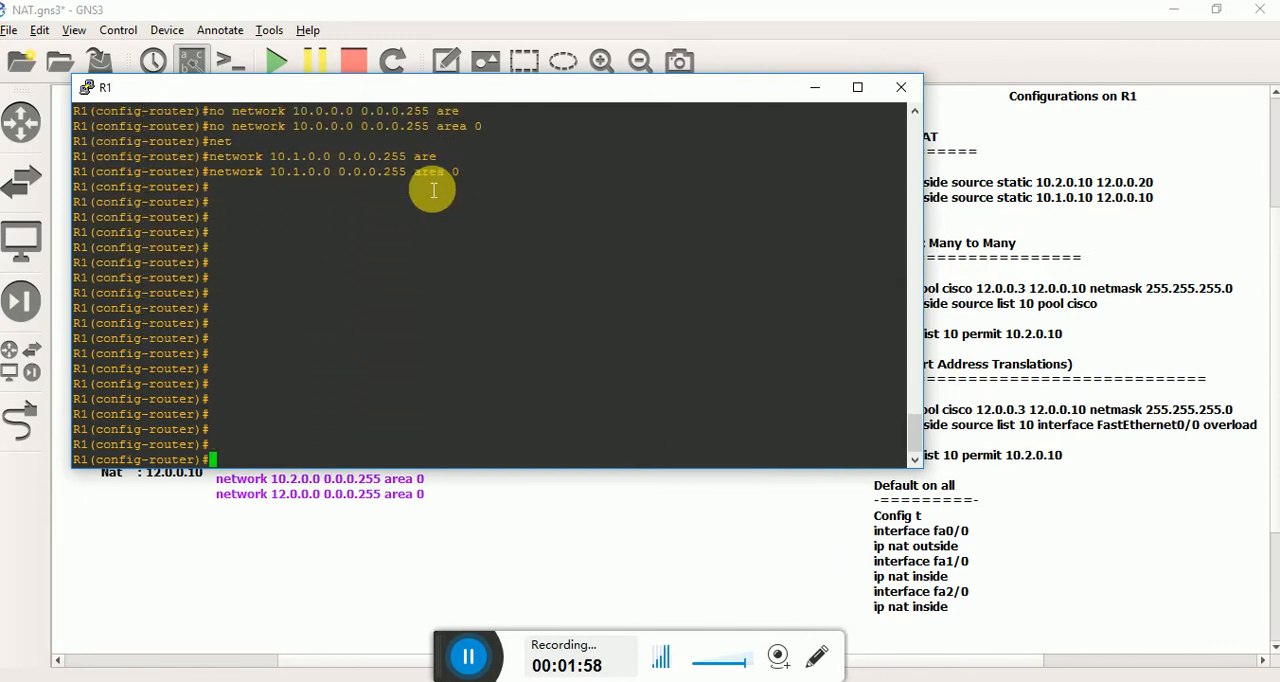
pyautogui.hotkey('ctrl', 'z')
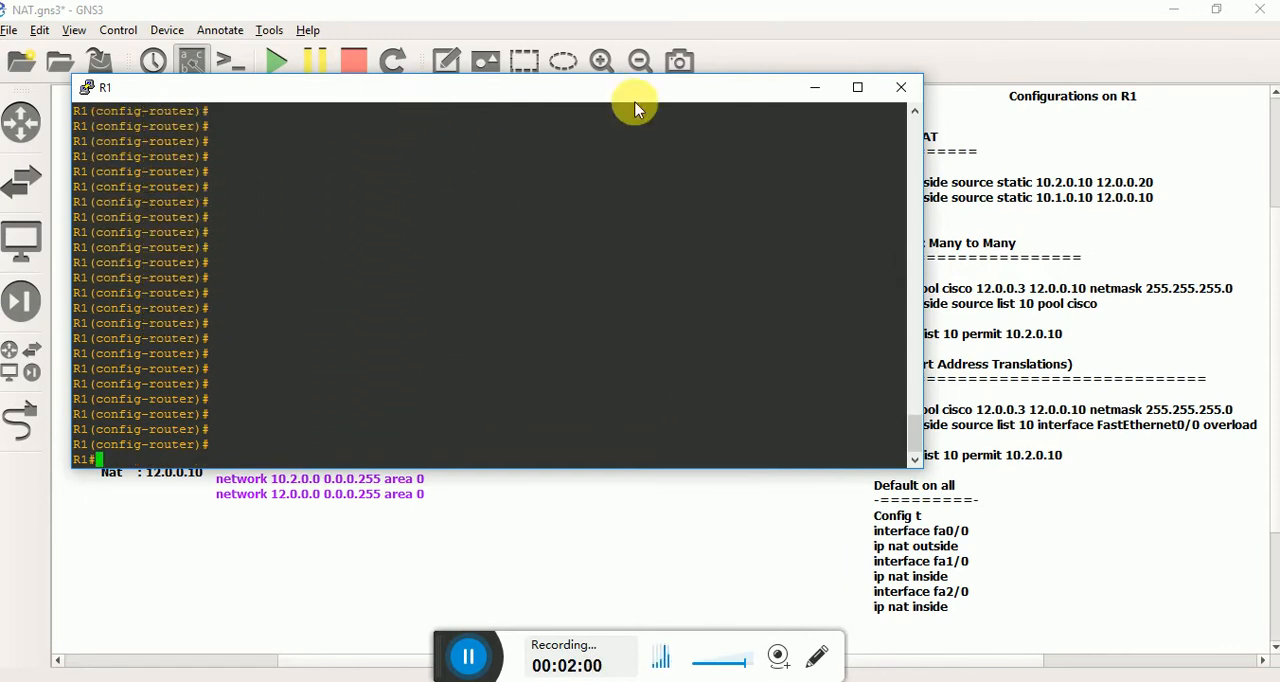
pyautogui.moveTo(634, 92); pyautogui.dragTo(745, 117)
pyautogui.click(1024, 100)
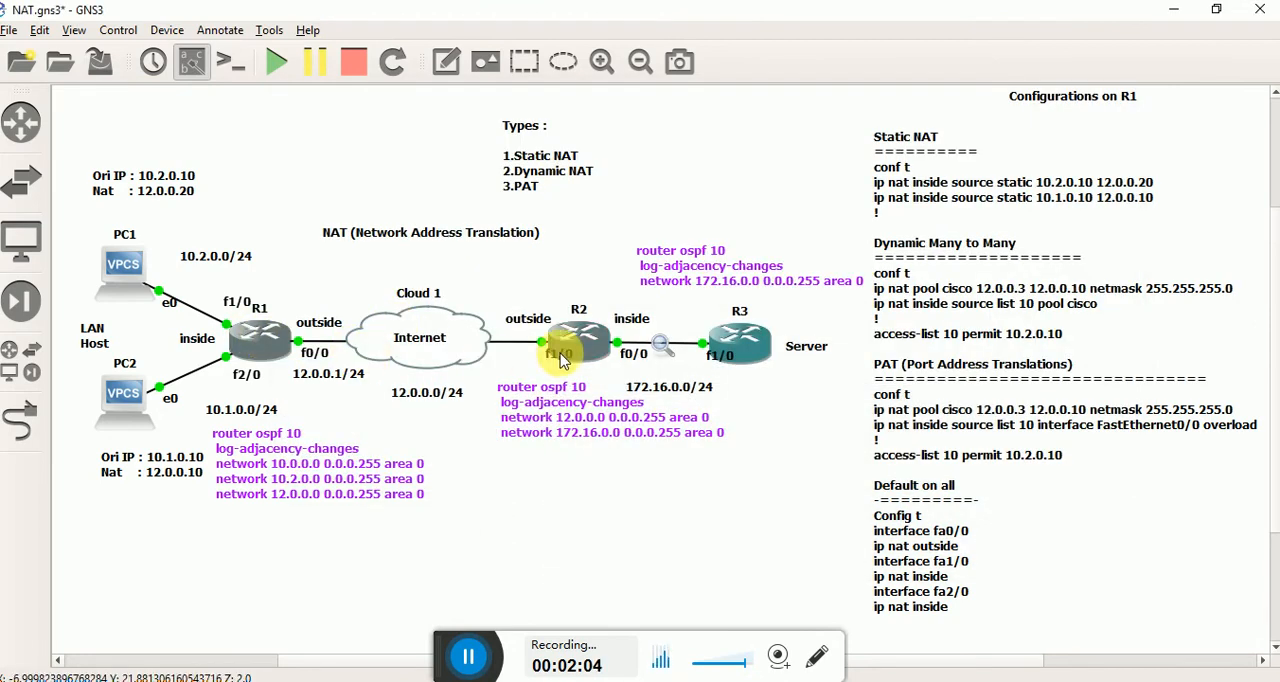
# Check the OSPF notes of the three routers, and run show ip route in R1's console.
pyautogui.moveTo(627, 211); pyautogui.dragTo(685, 276)
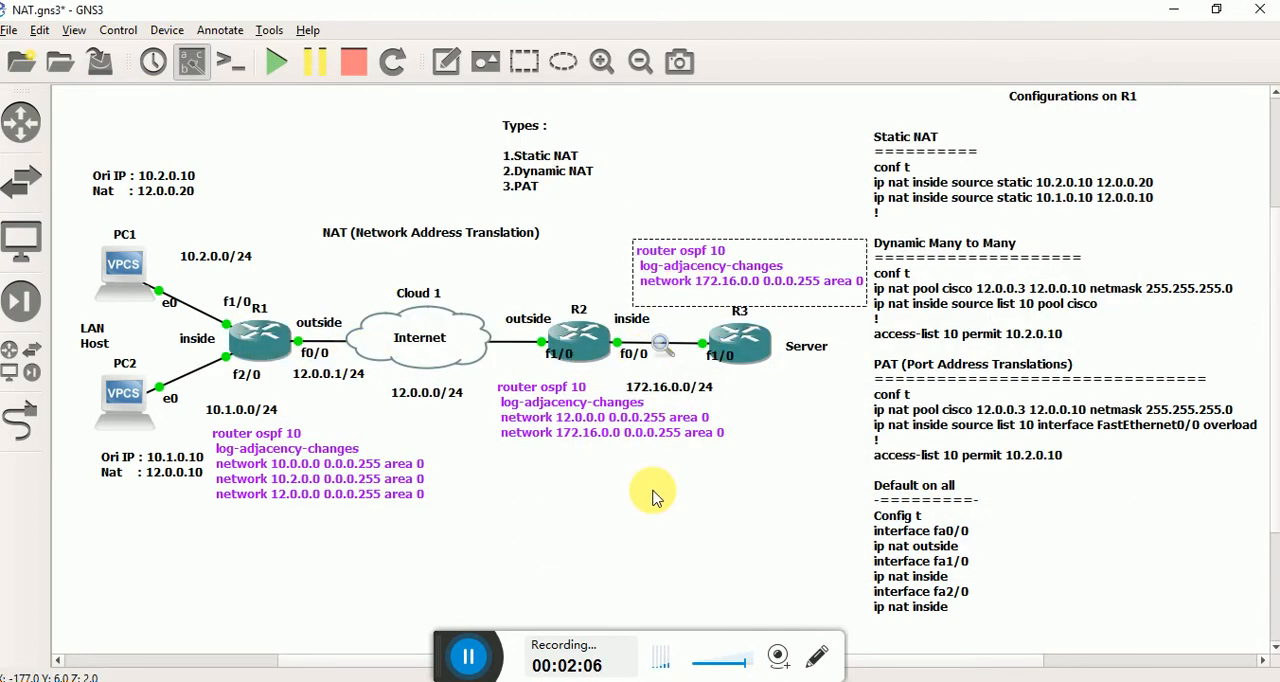
pyautogui.moveTo(652, 493); pyautogui.dragTo(555, 412)
pyautogui.moveTo(394, 549); pyautogui.dragTo(291, 457)
pyautogui.hotkey('alt', 'Tab')
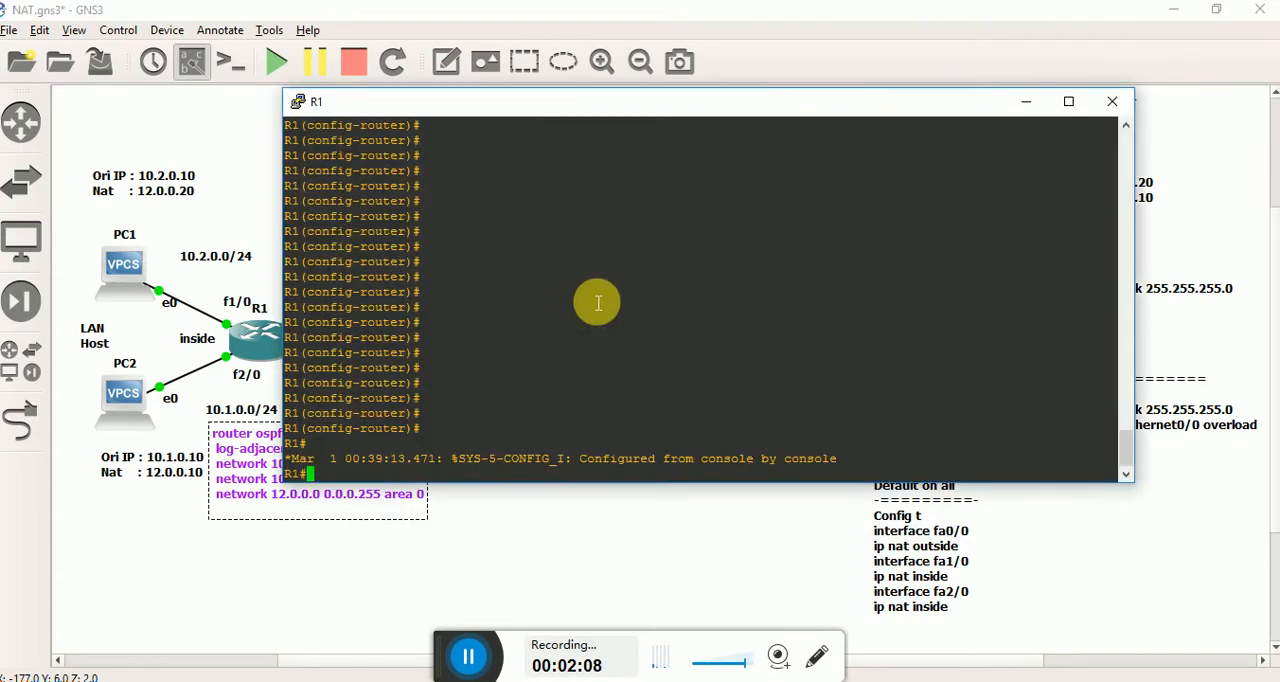
pyautogui.moveTo(518, 113); pyautogui.dragTo(824, 112)
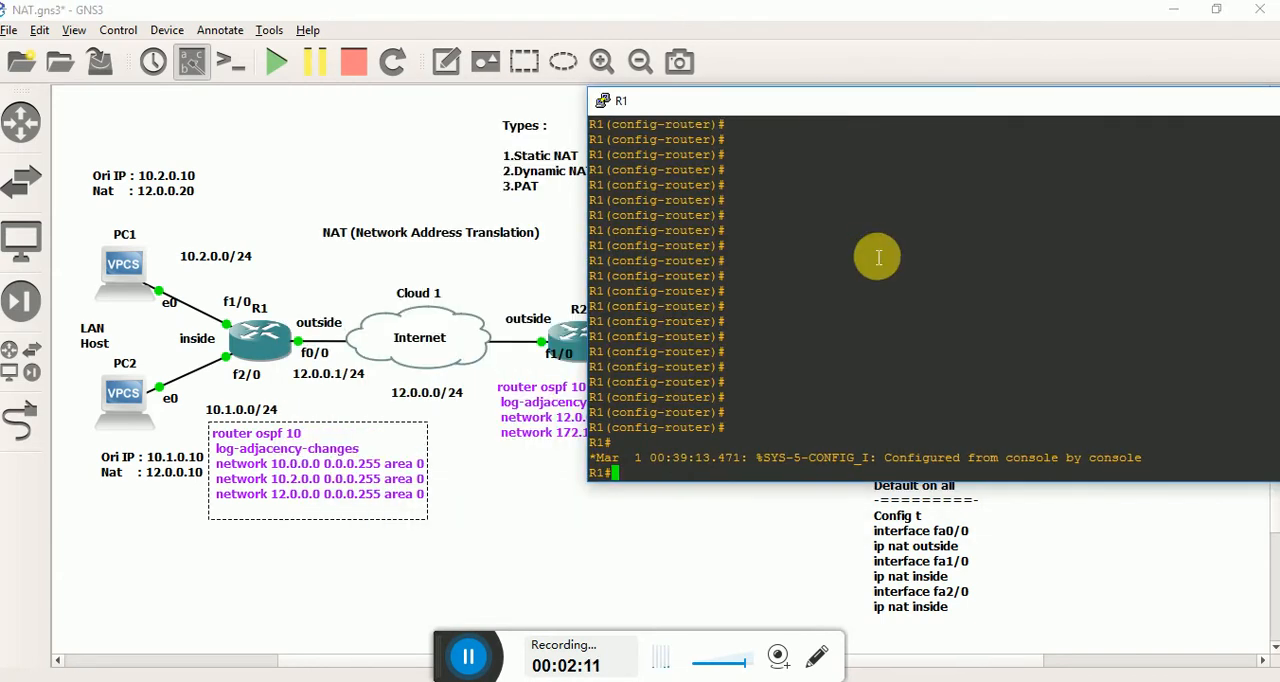
pyautogui.write('show ip route')
pyautogui.press('Return')
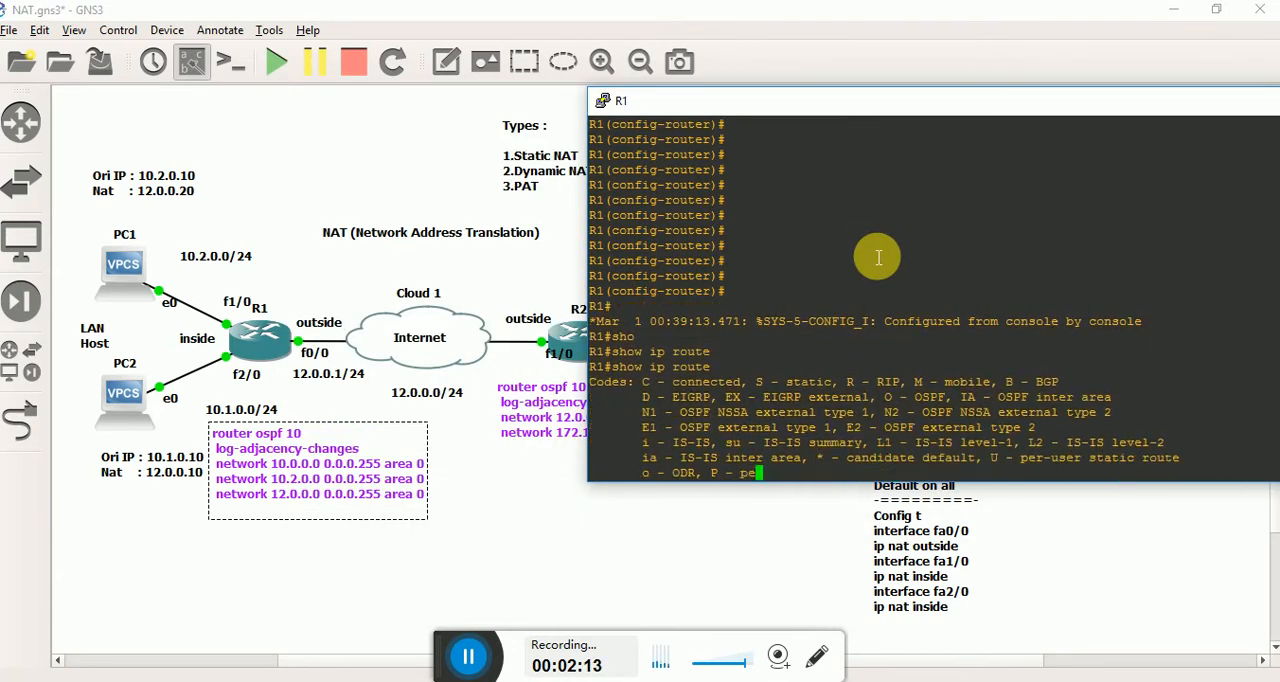
# Ping 172.16.0.2 from R1's console and return to the topology.
pyautogui.hotkey('alt', 'Tab')
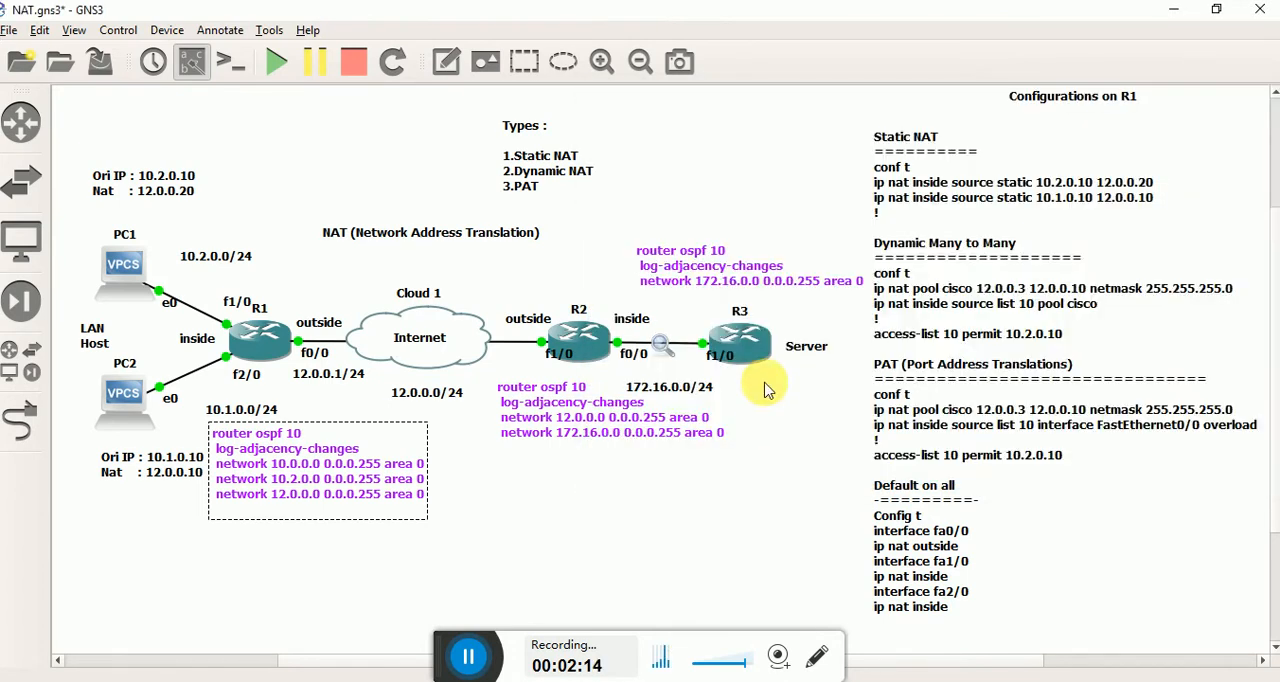
pyautogui.hotkey('alt', 'Tab')
pyautogui.click(845, 312)
pyautogui.write('ping')
pyautogui.press('Tab')
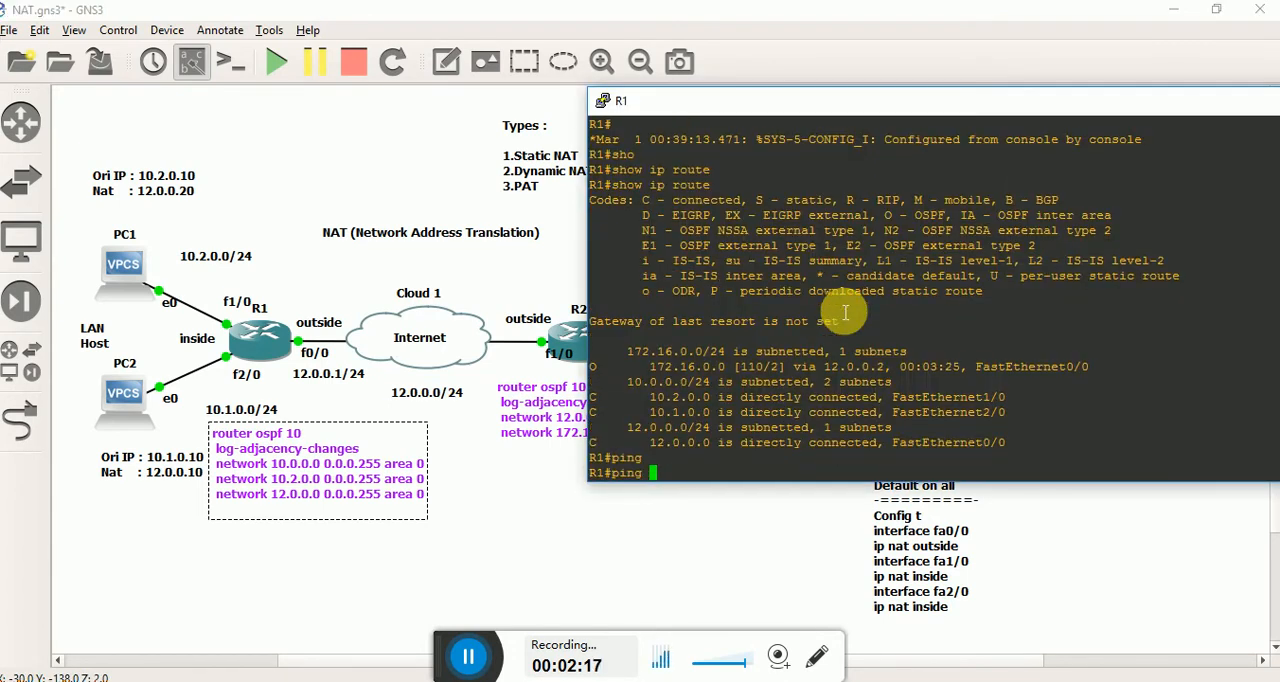
pyautogui.write('172.16.0')
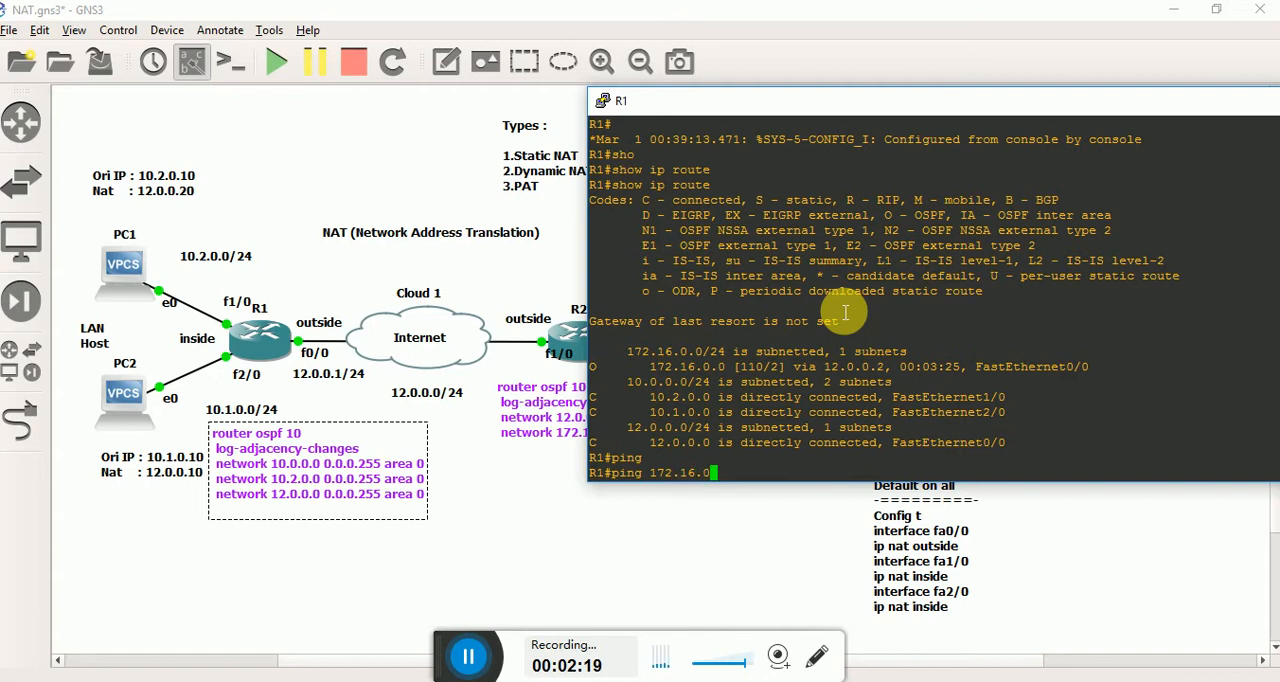
pyautogui.hotkey('alt', 'Tab')
pyautogui.hotkey('alt', 'Tab')
pyautogui.write('.2')
pyautogui.press('Return')
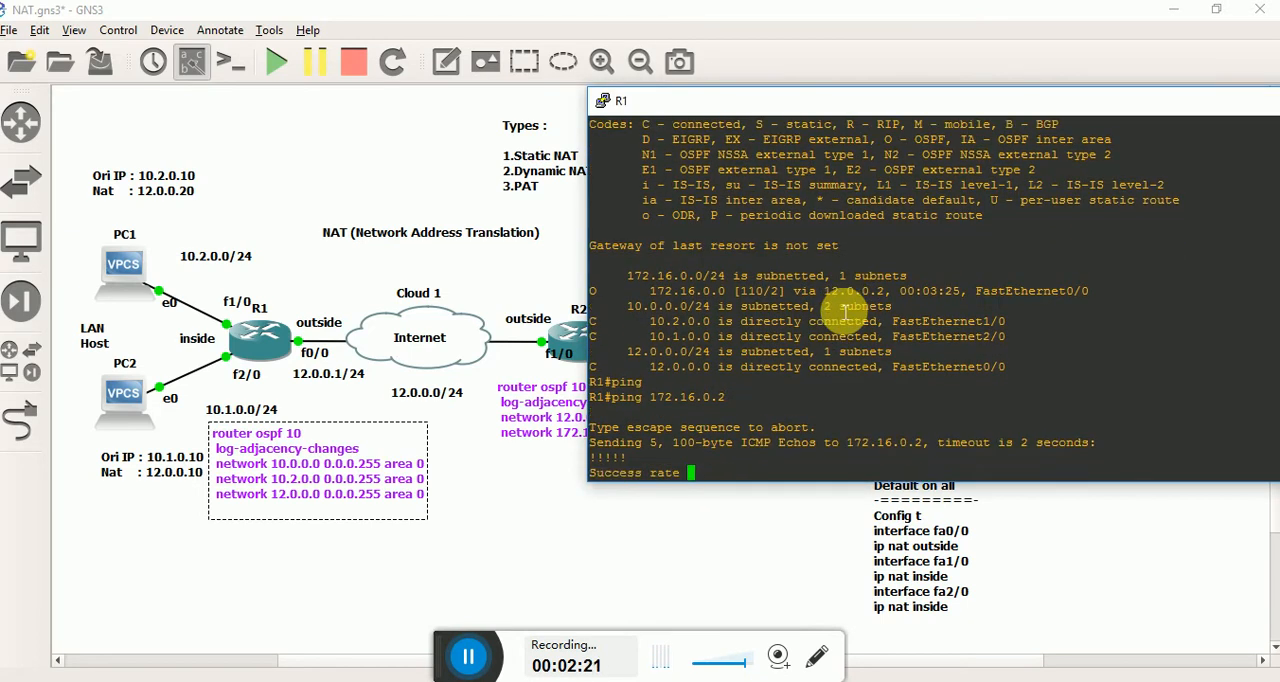
pyautogui.click(605, 533)
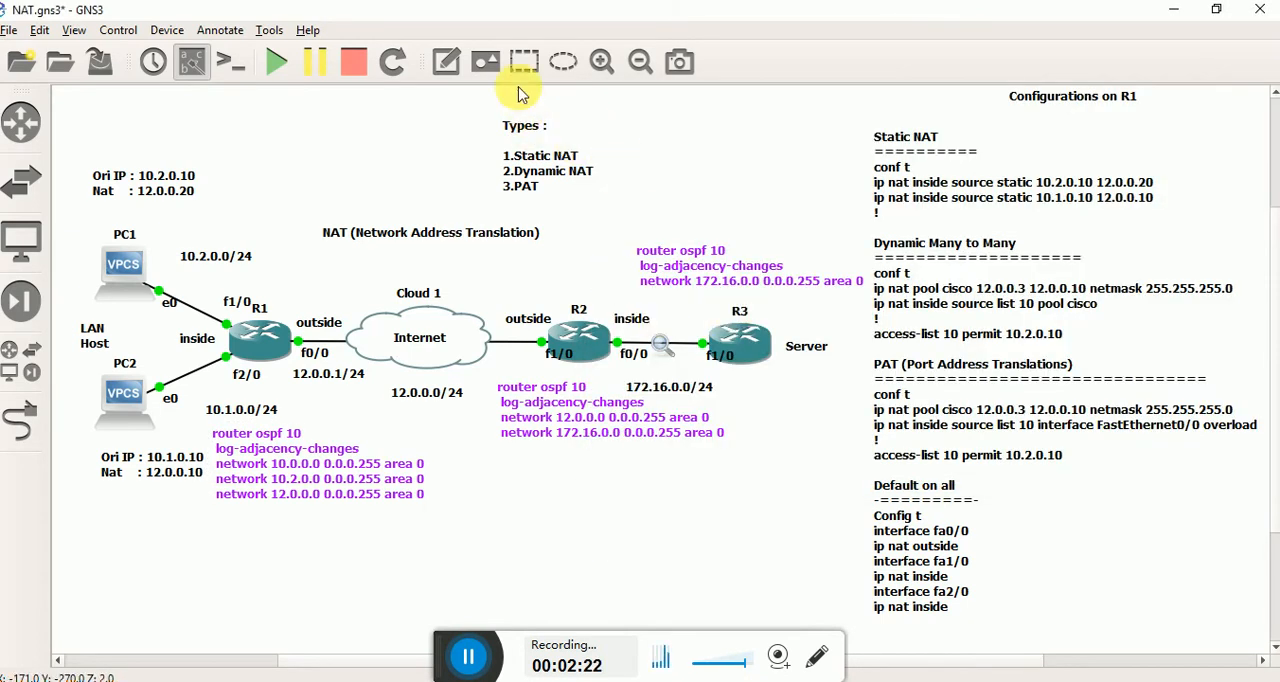
# Add interface address notes to the topology: 12.0.0.2/24 below R2's outside port, .1 above R2's inside port and .2 beside R3's port.
pyautogui.click(446, 61)
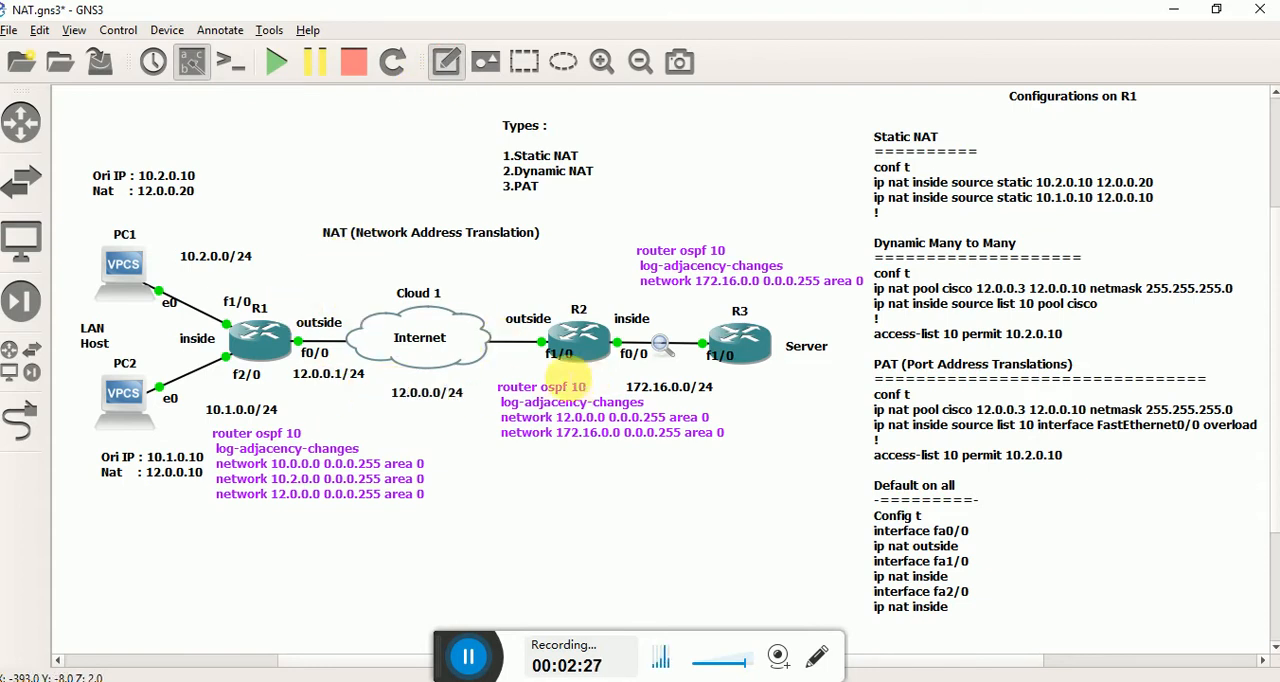
pyautogui.click(490, 363)
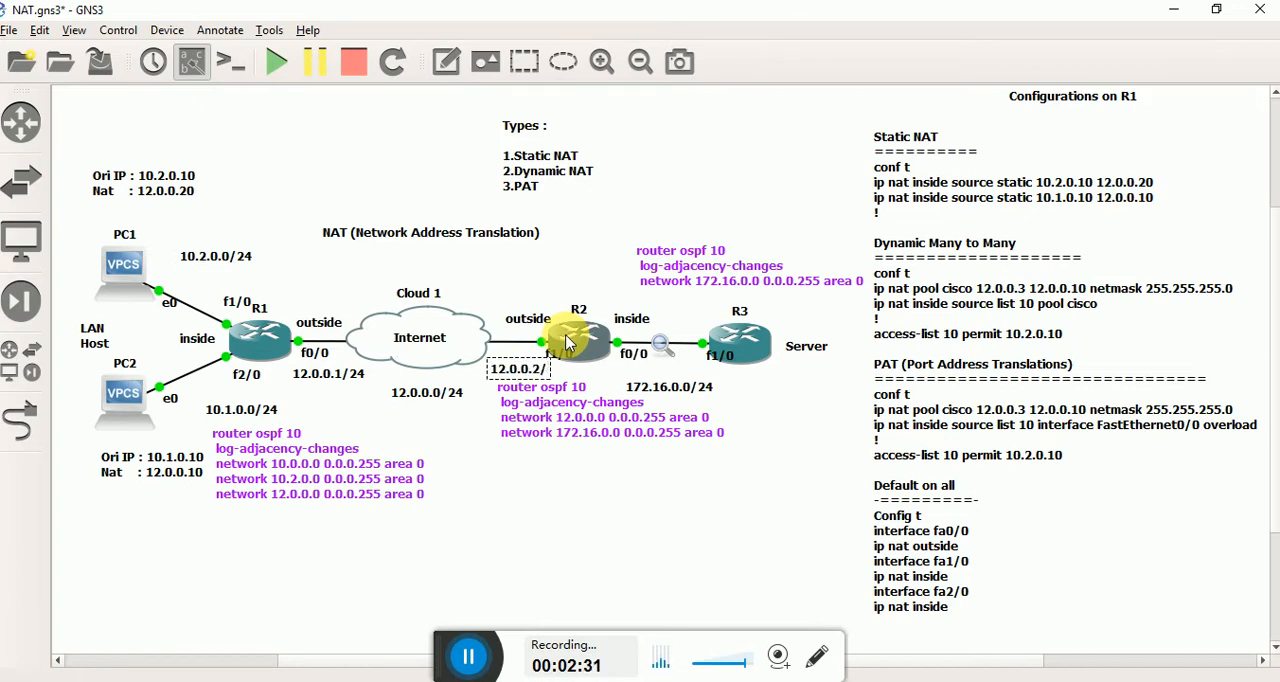
pyautogui.click(447, 61)
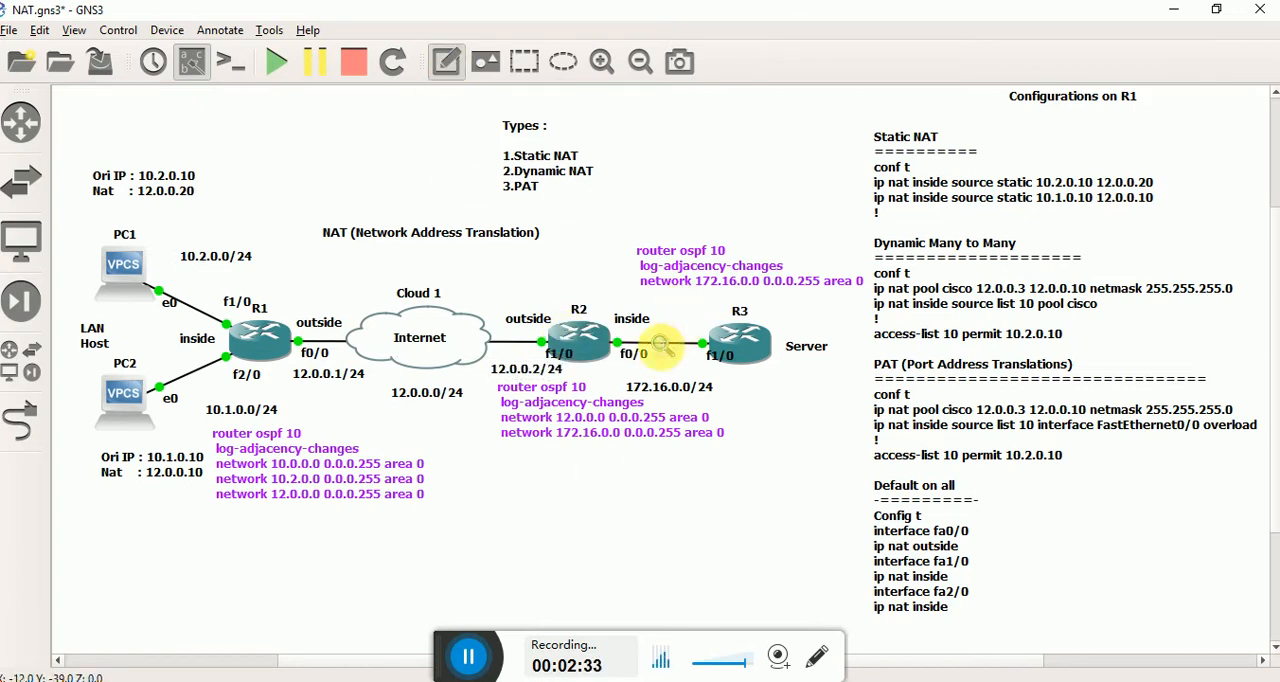
pyautogui.click(608, 302)
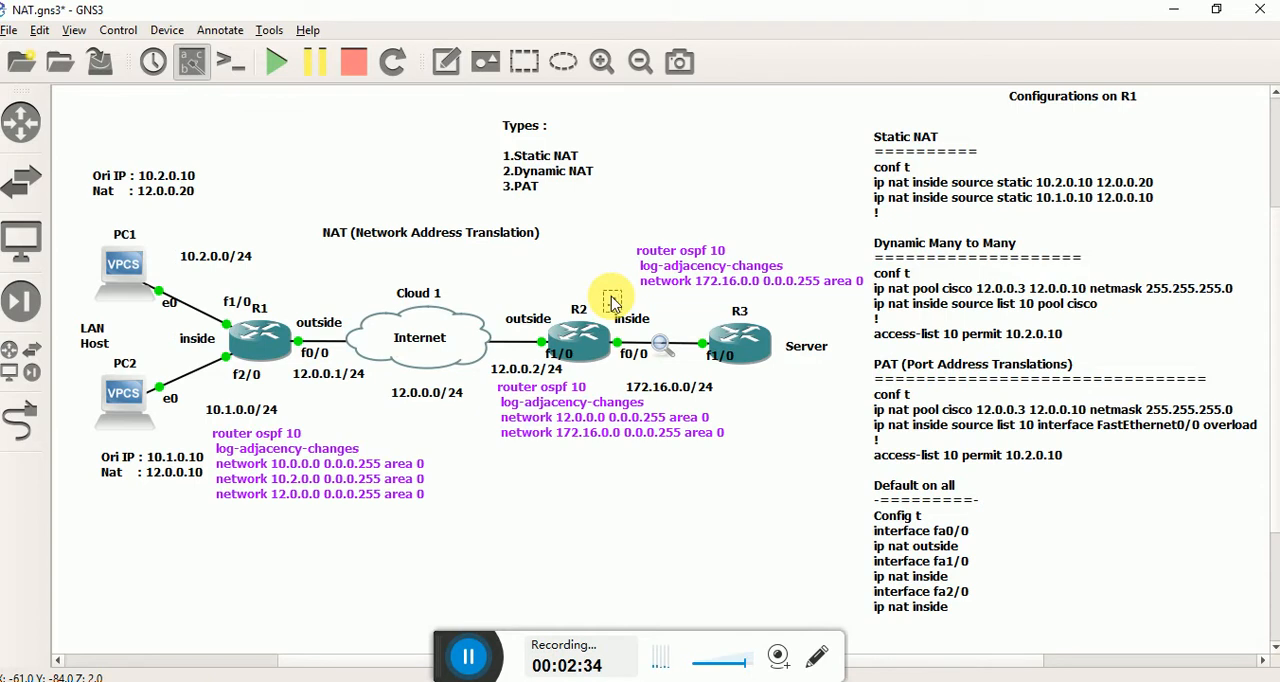
pyautogui.click(600, 262)
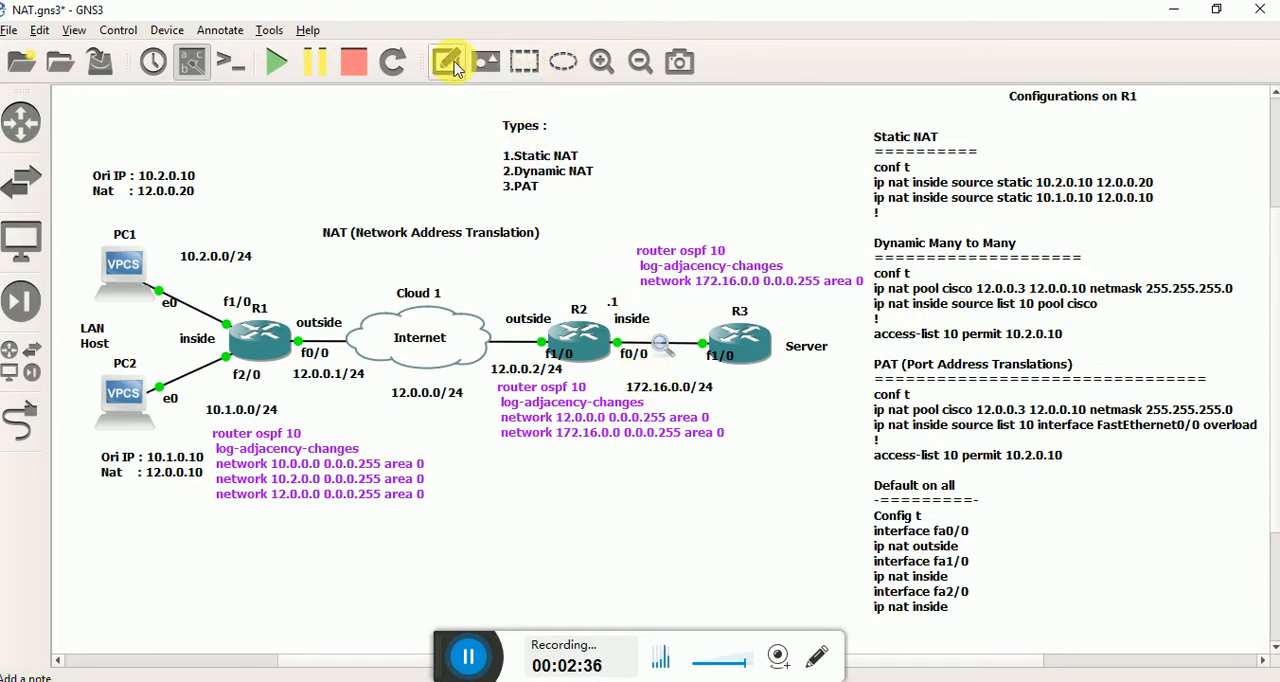
pyautogui.click(449, 62)
pyautogui.click(692, 325)
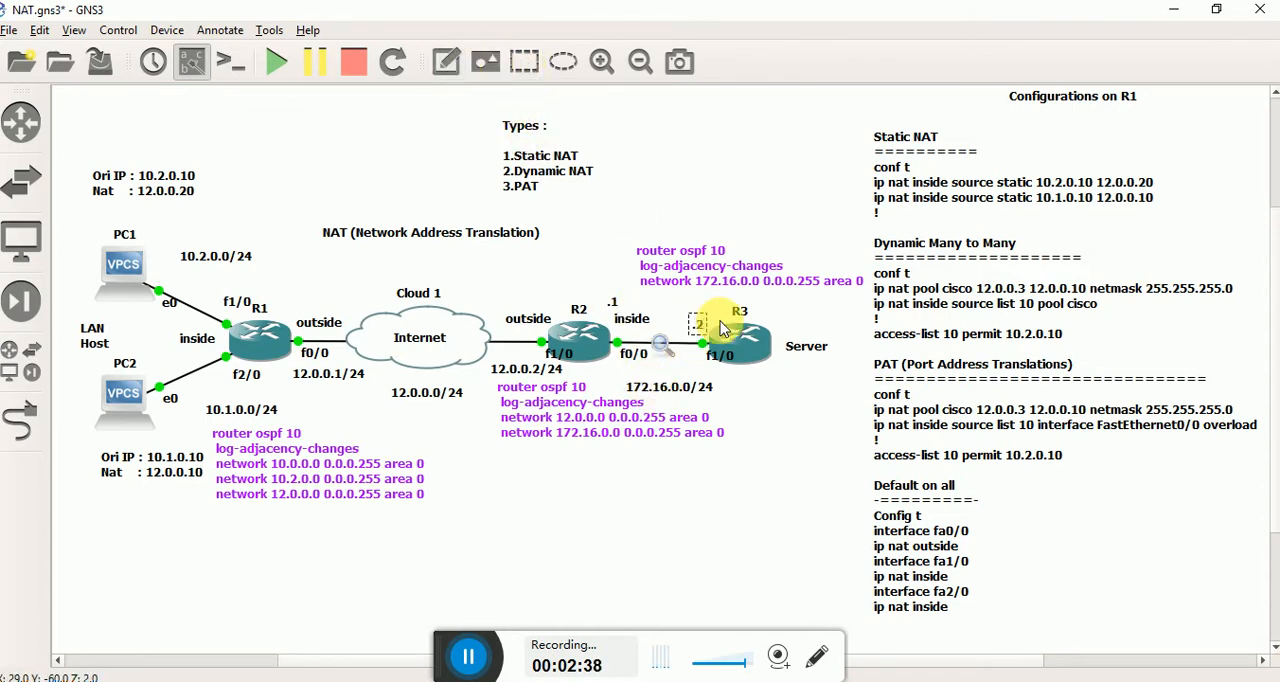
# Switch to R1's console and run show ip nat translations.
pyautogui.hotkey('alt', 'Tab')
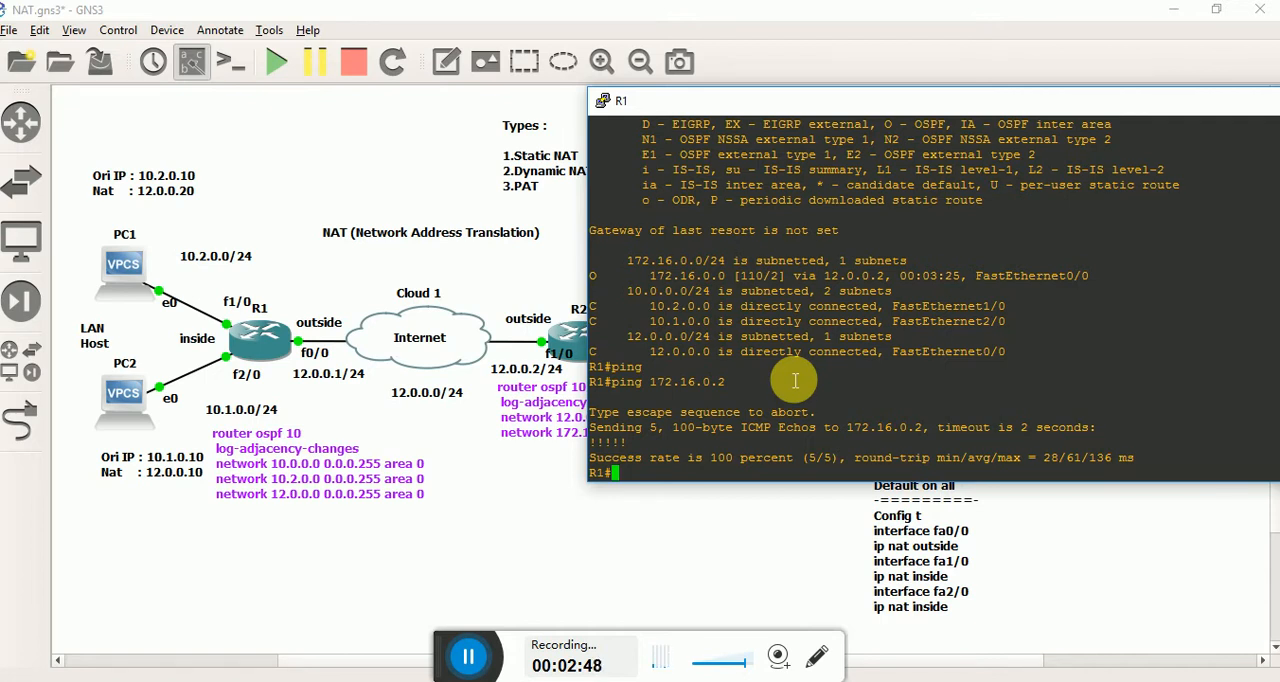
pyautogui.write('sho')
pyautogui.press('Tab')
pyautogui.write('ip nat')
pyautogui.press('Tab')
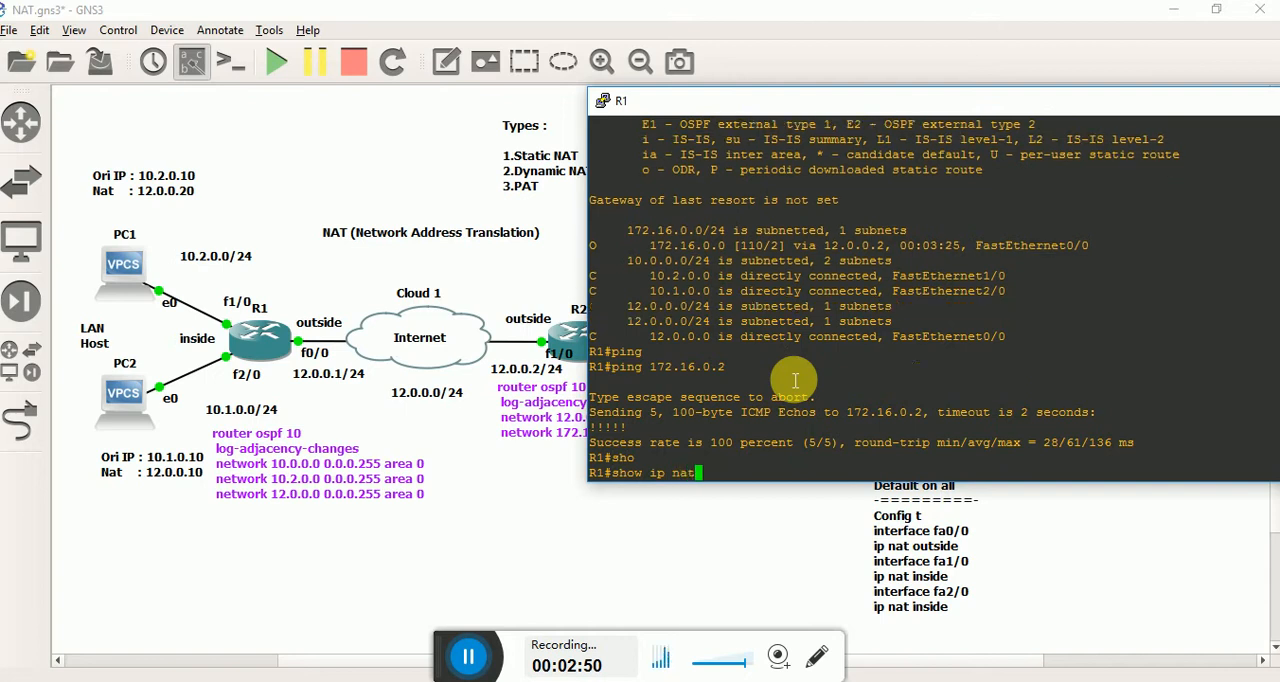
pyautogui.write('tras')
pyautogui.press('Tab')
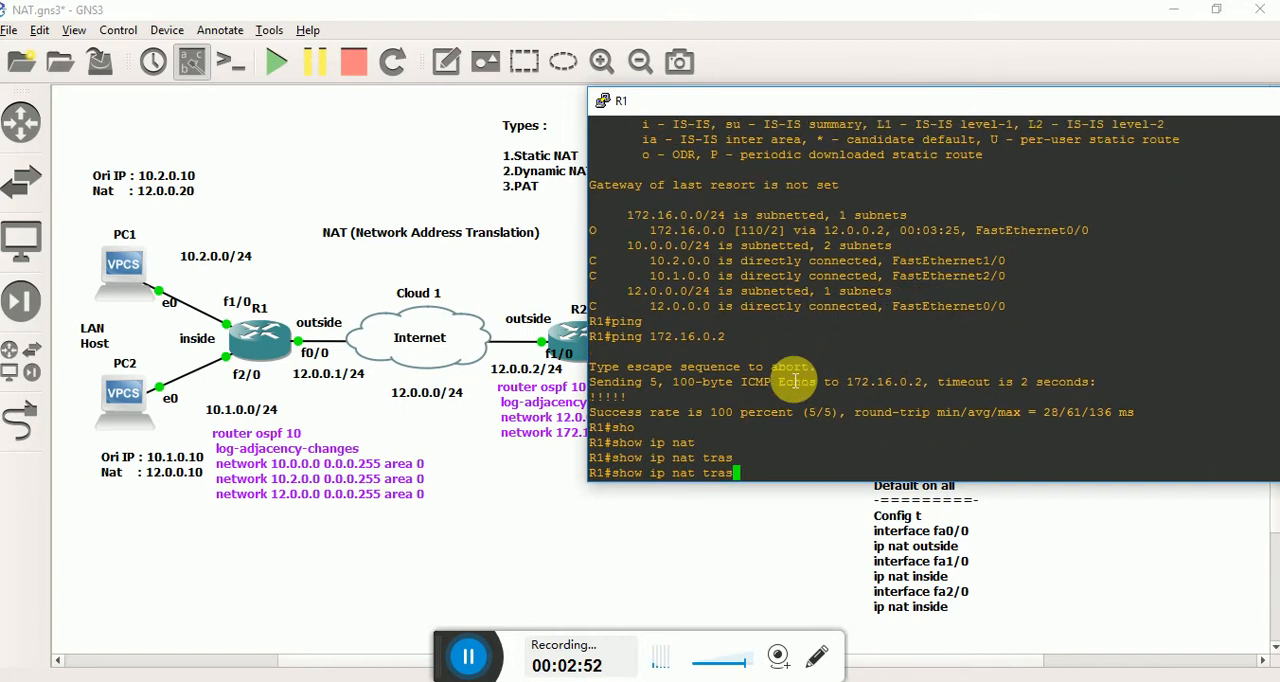
pyautogui.press('Tab')
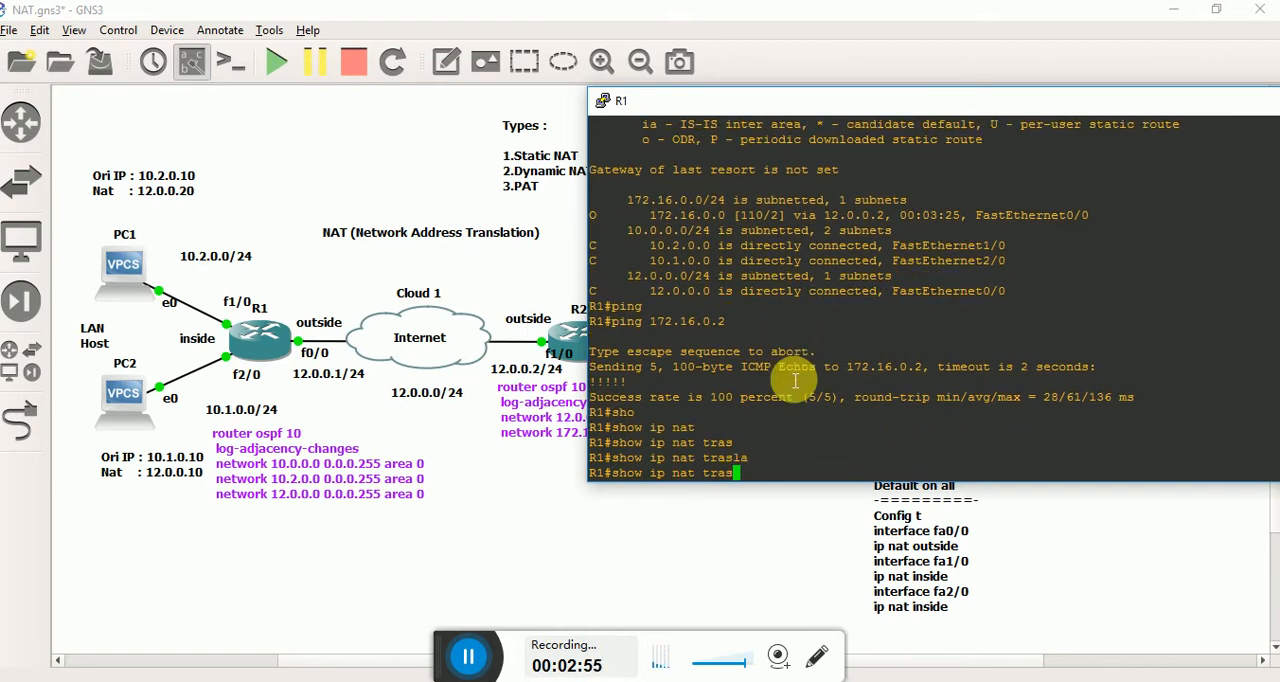
pyautogui.press('Tab')
pyautogui.press('Return')
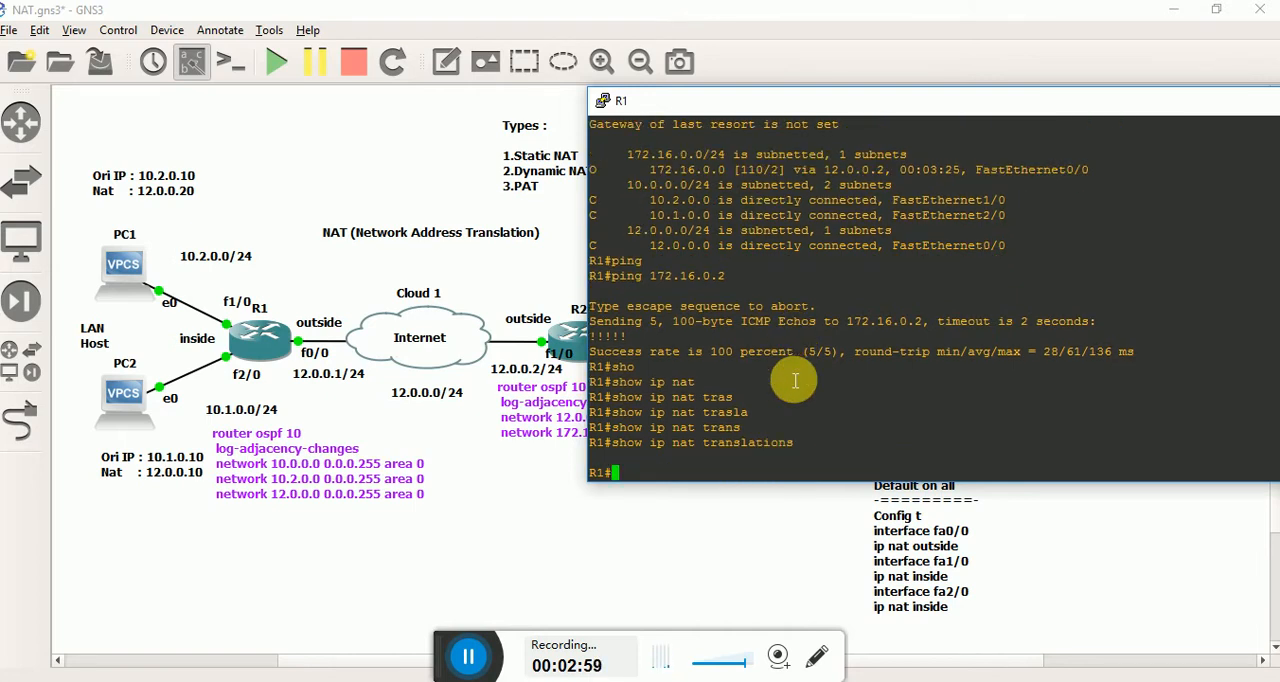
# Enter R1's global configuration mode and add the comment line "! static NAT".
pyautogui.write('conf t')
pyautogui.press('Return')
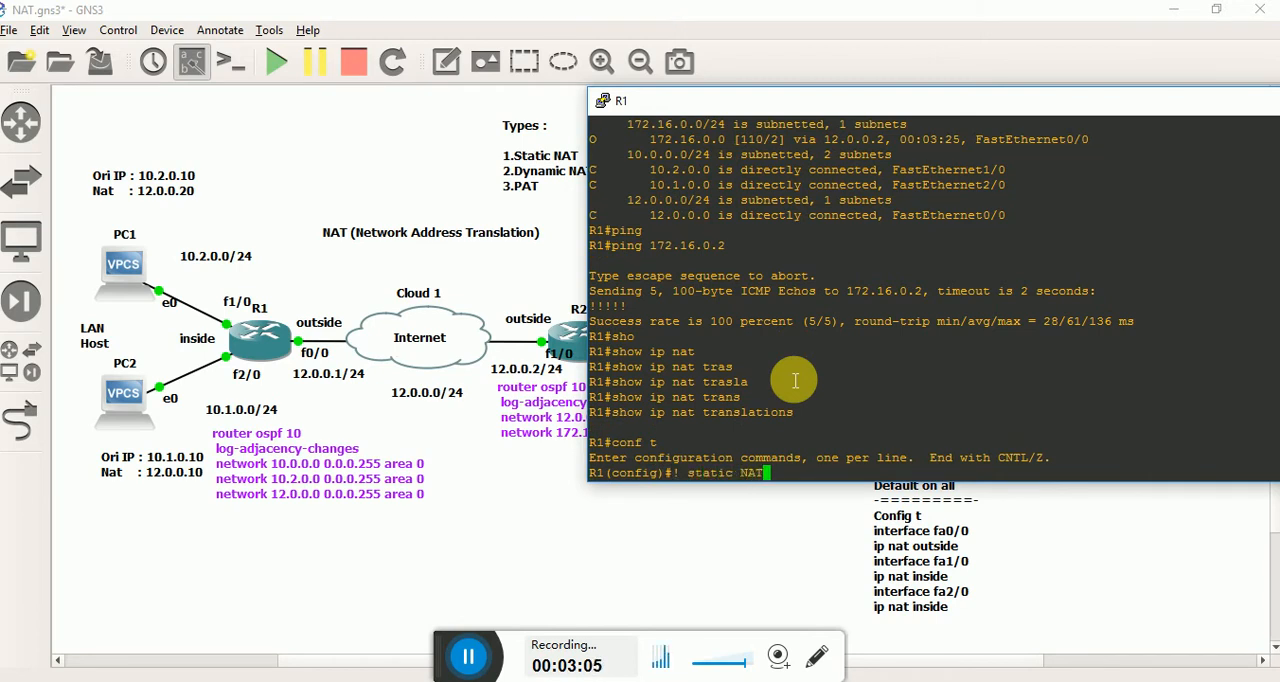
pyautogui.press('Return')
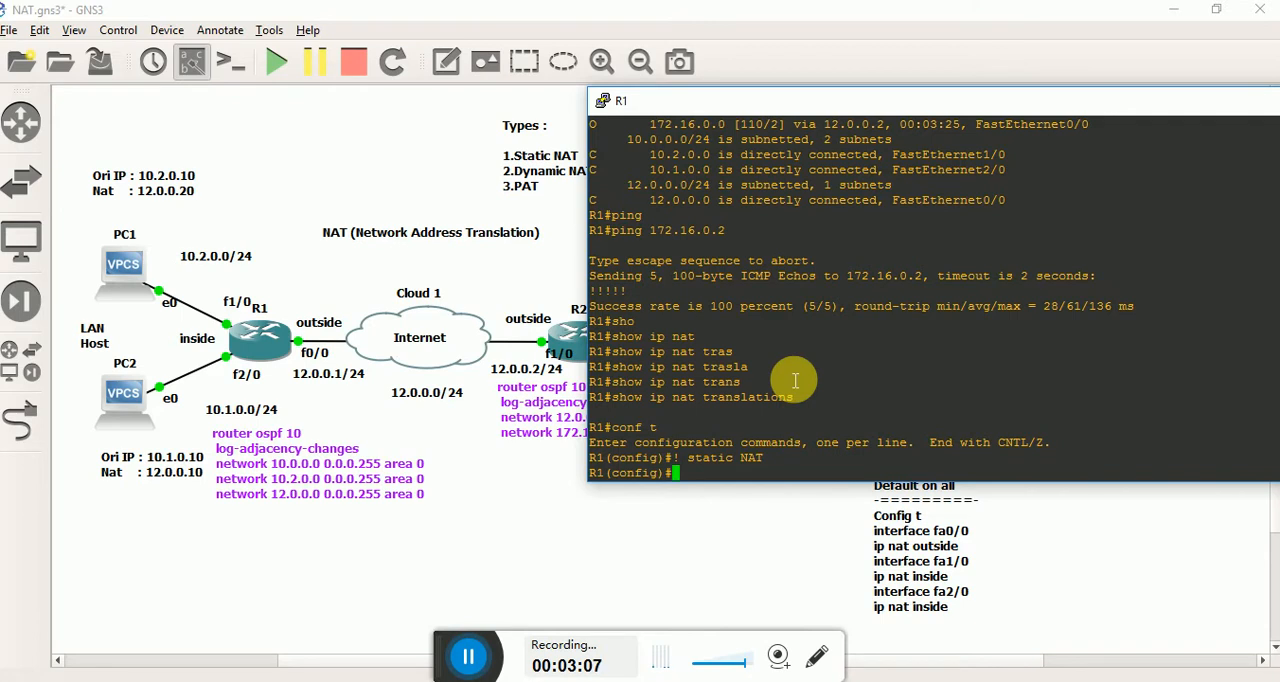
# Configure a static inside source NAT mapping on R1 from 10.2.0.10 to 12.0.0.20.
pyautogui.press('Tab')
pyautogui.write('in')
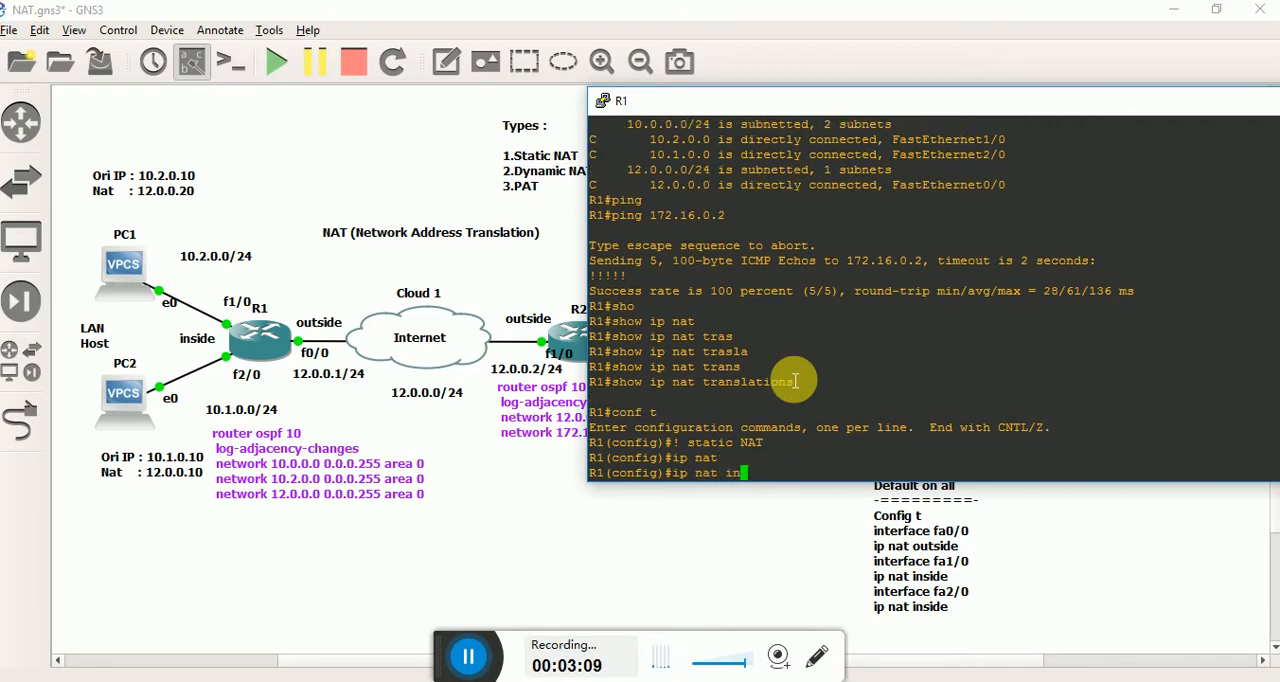
pyautogui.write('s')
pyautogui.press('Tab')
pyautogui.write('sou')
pyautogui.press('Tab')
pyautogui.write('st')
pyautogui.press('Tab')
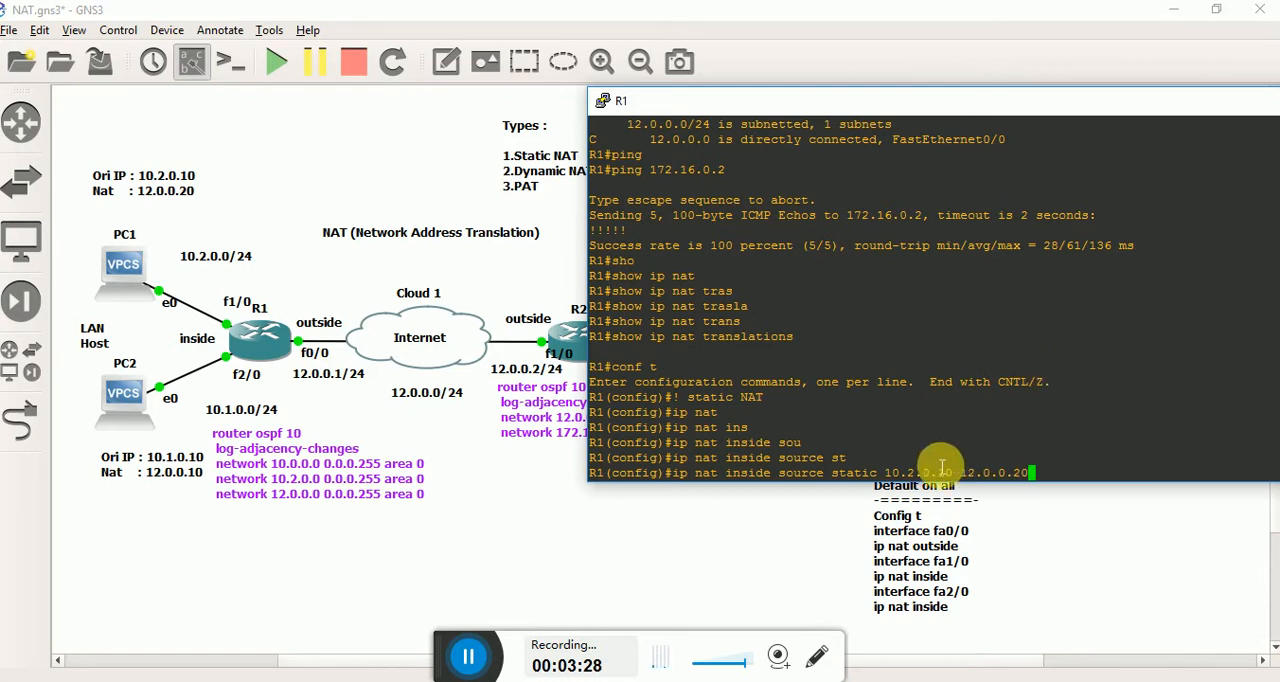
pyautogui.press('Return')
# Add a second static inside source mapping from 10.1.0.10 to 12.0.0.10 and return to the privileged prompt.
pyautogui.press('Up')
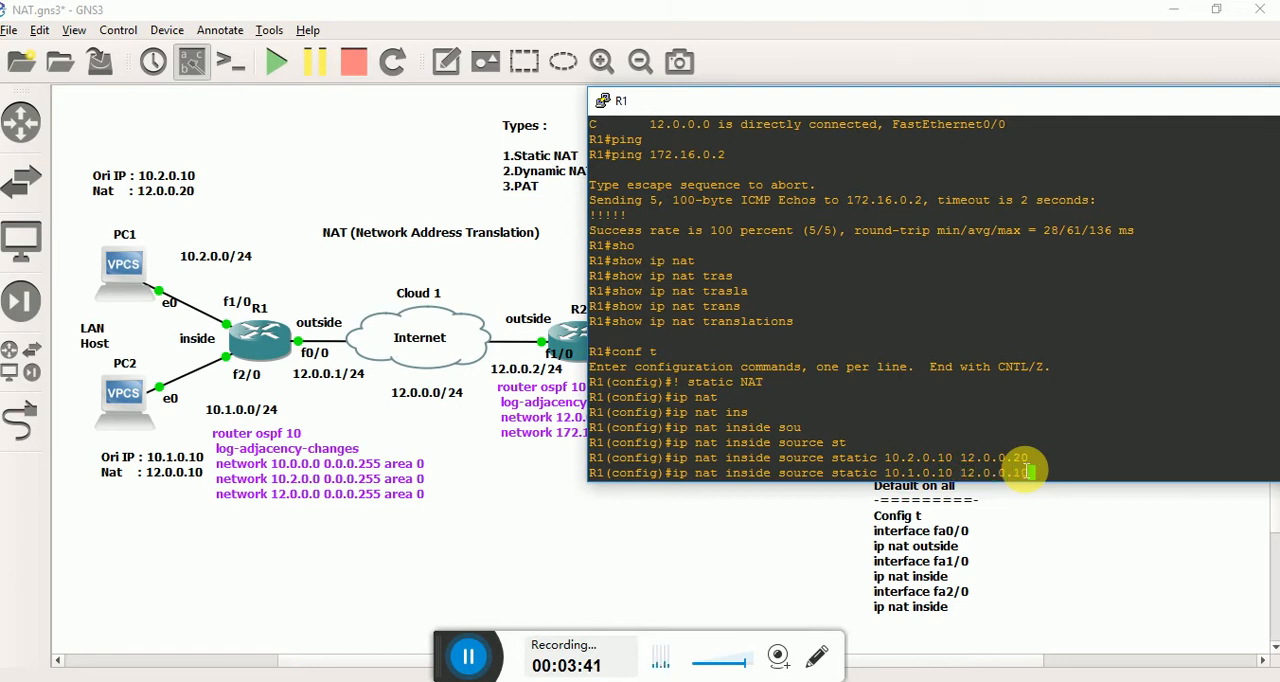
pyautogui.press('Return')
pyautogui.hotkey('ctrl', 'z')
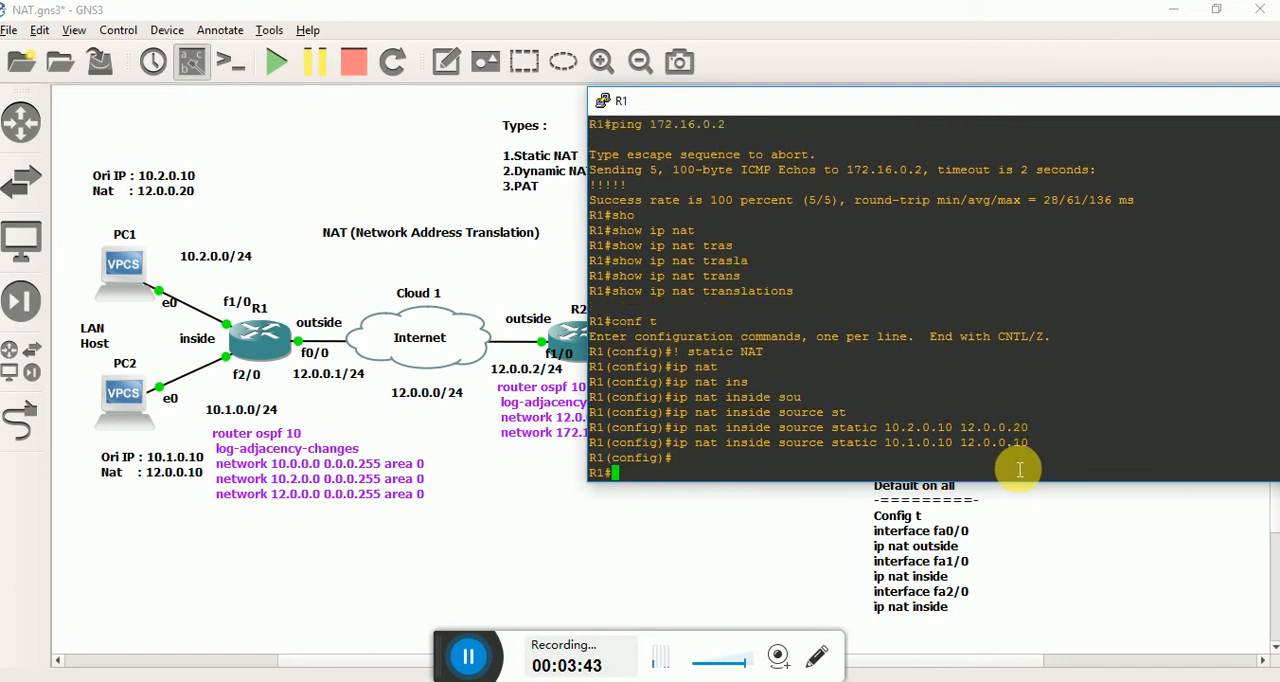
pyautogui.press('Return')
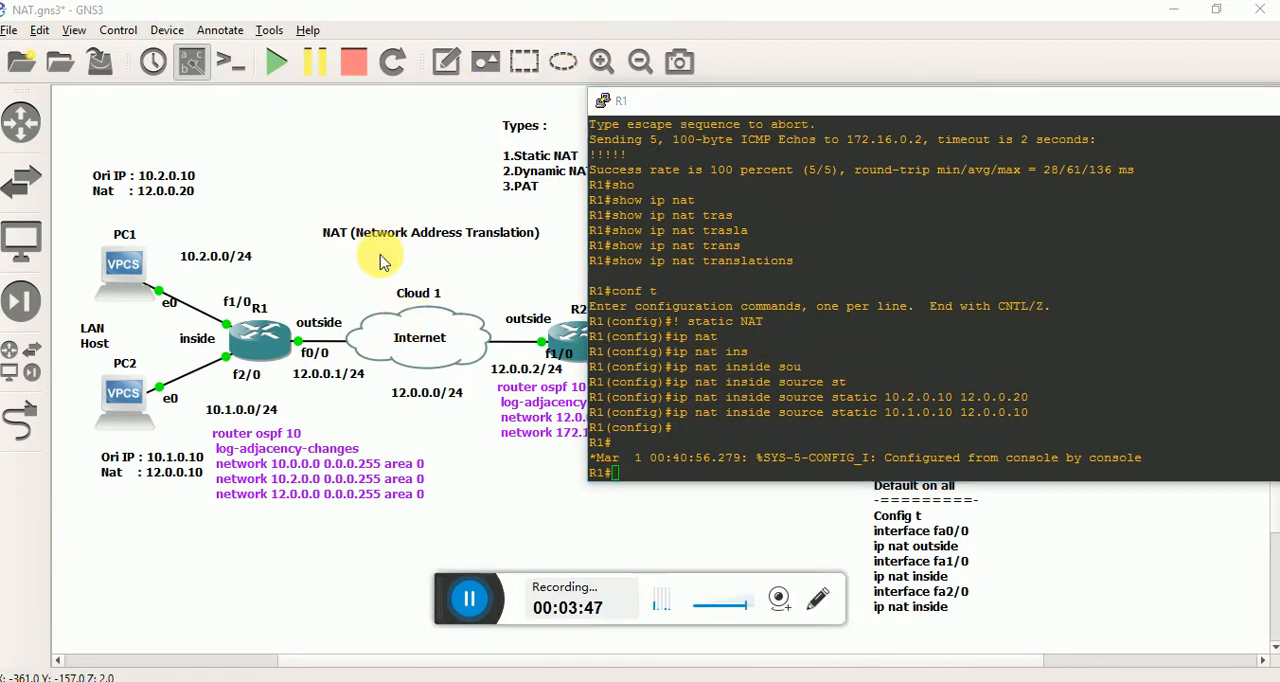
# Check R1's inside and outside interface labels in the topology and return to R1's console.
pyautogui.click(358, 157)
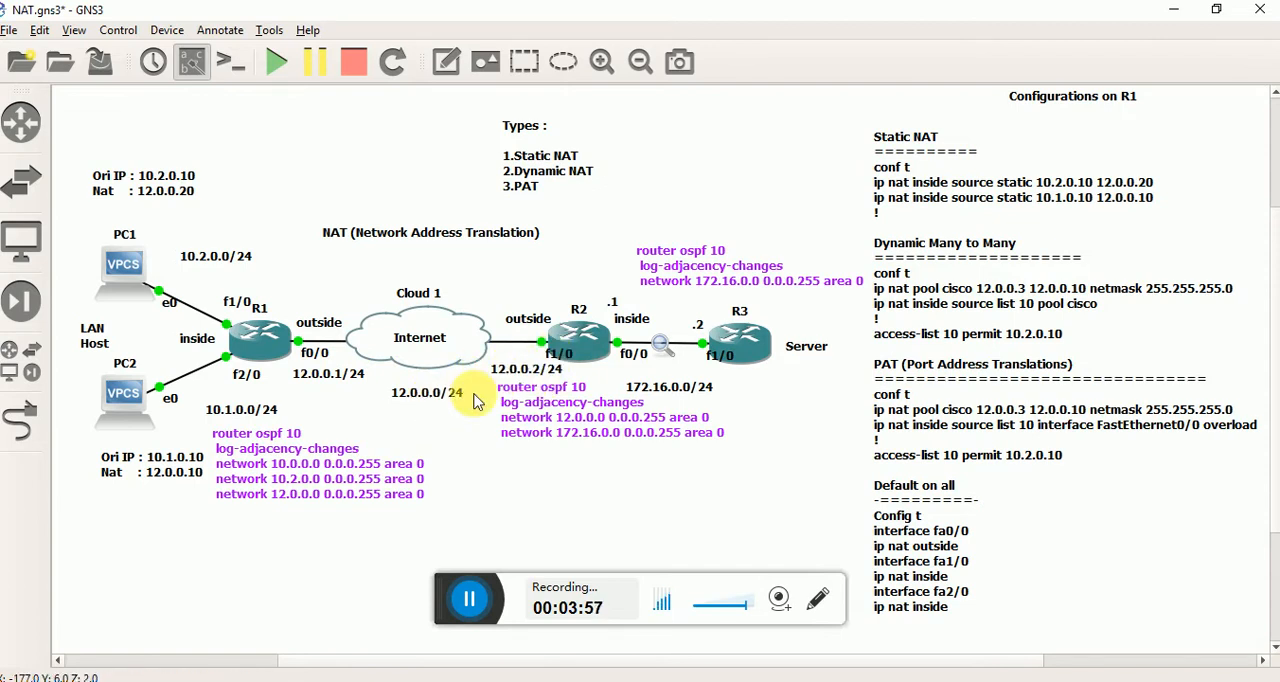
pyautogui.hotkey('alt', 'Tab')
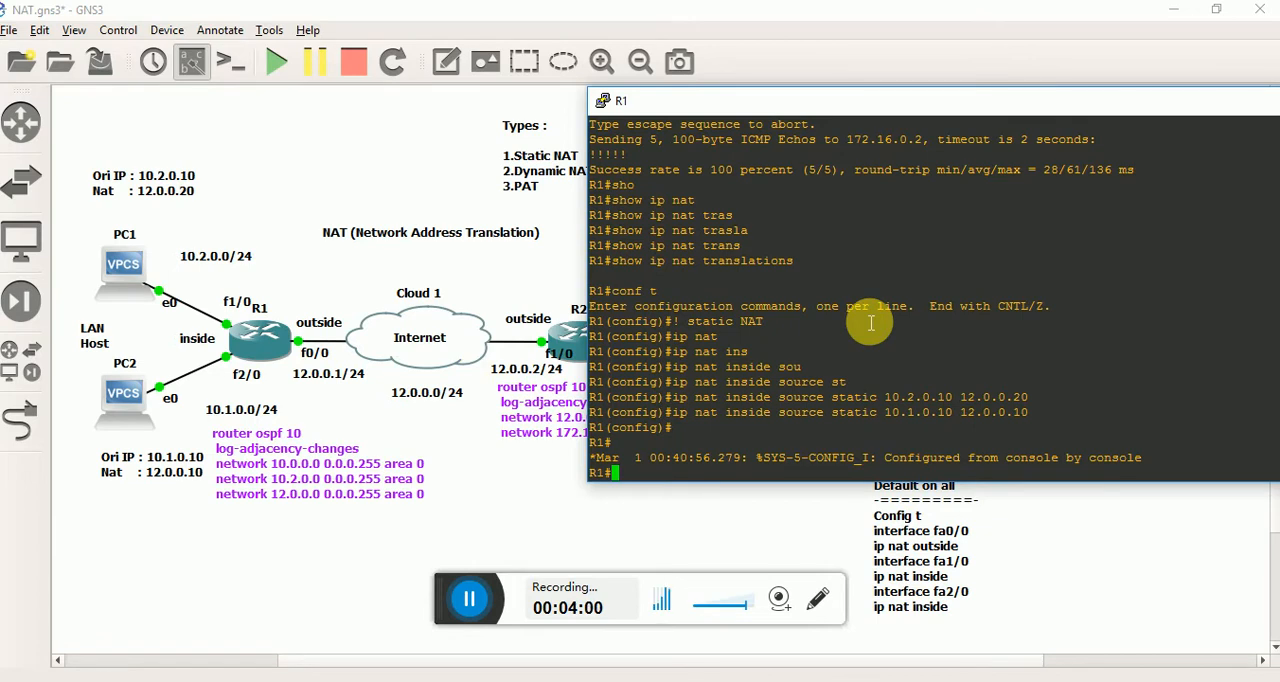
pyautogui.hotkey('alt', 'Tab')
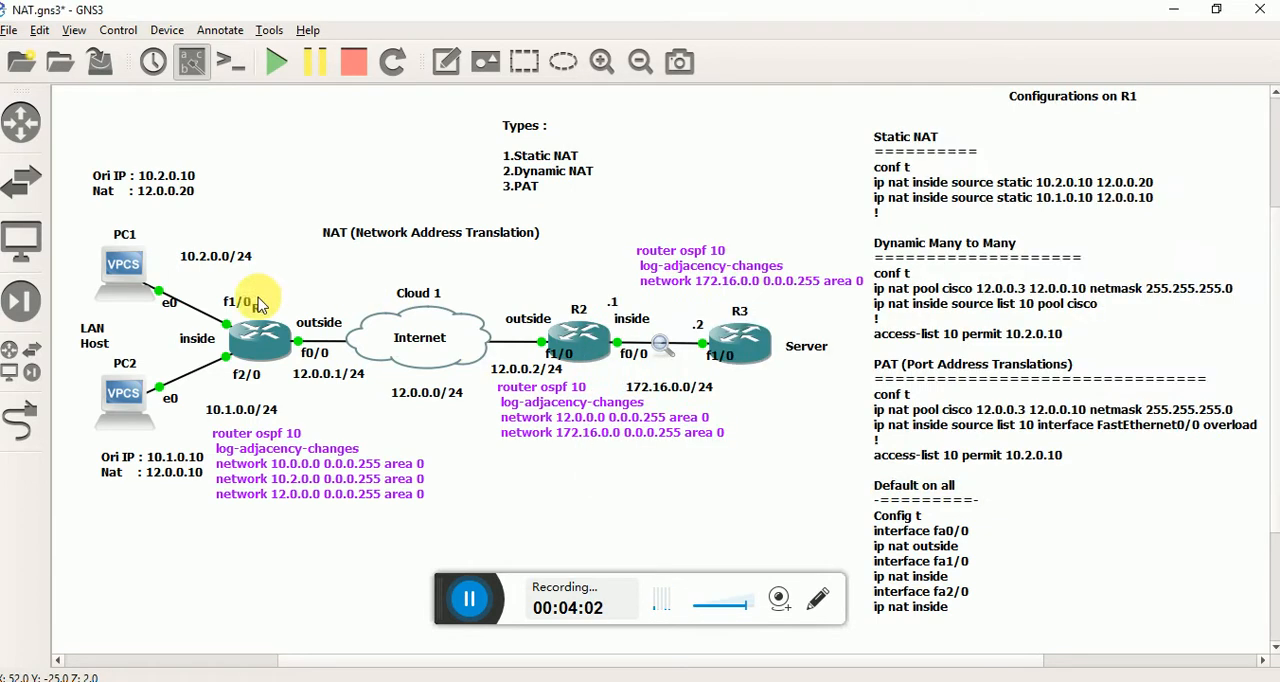
pyautogui.hotkey('alt', 'Tab')
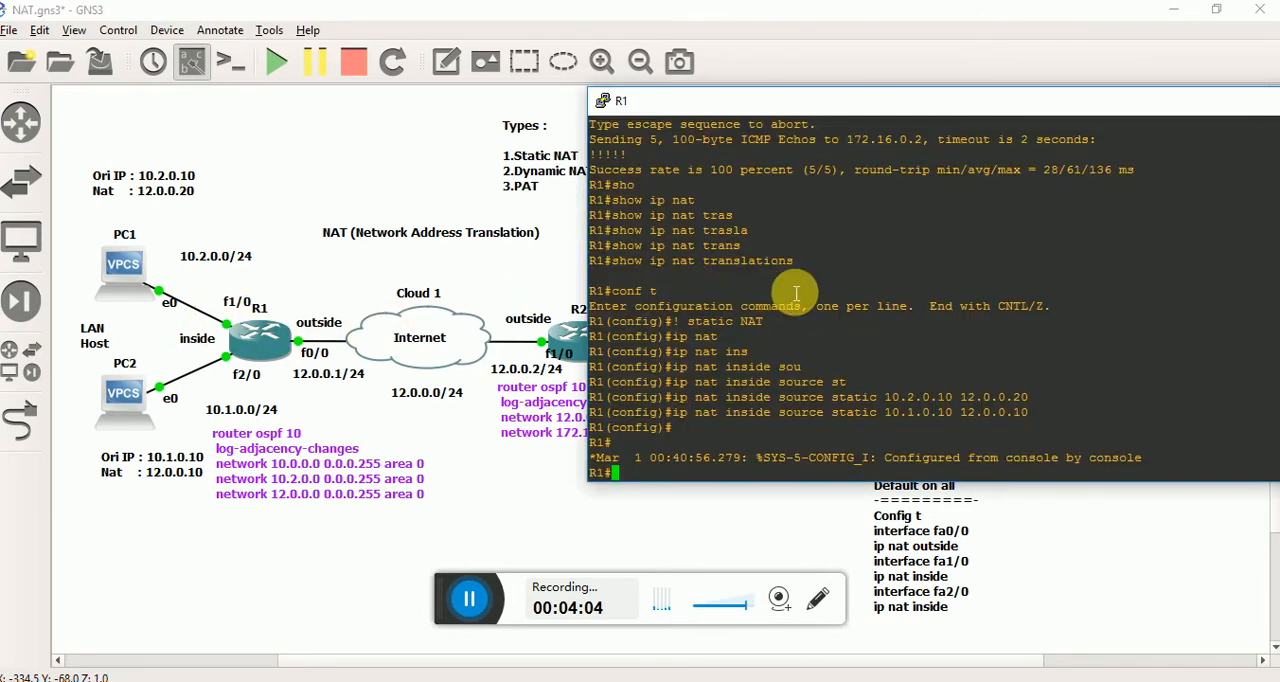
# In global configuration mode, set R1's interface fa1/0 to ip nat inside and exit the interface.
pyautogui.write('conf t')
pyautogui.press('Return')
pyautogui.write('inter')
pyautogui.press('Tab')
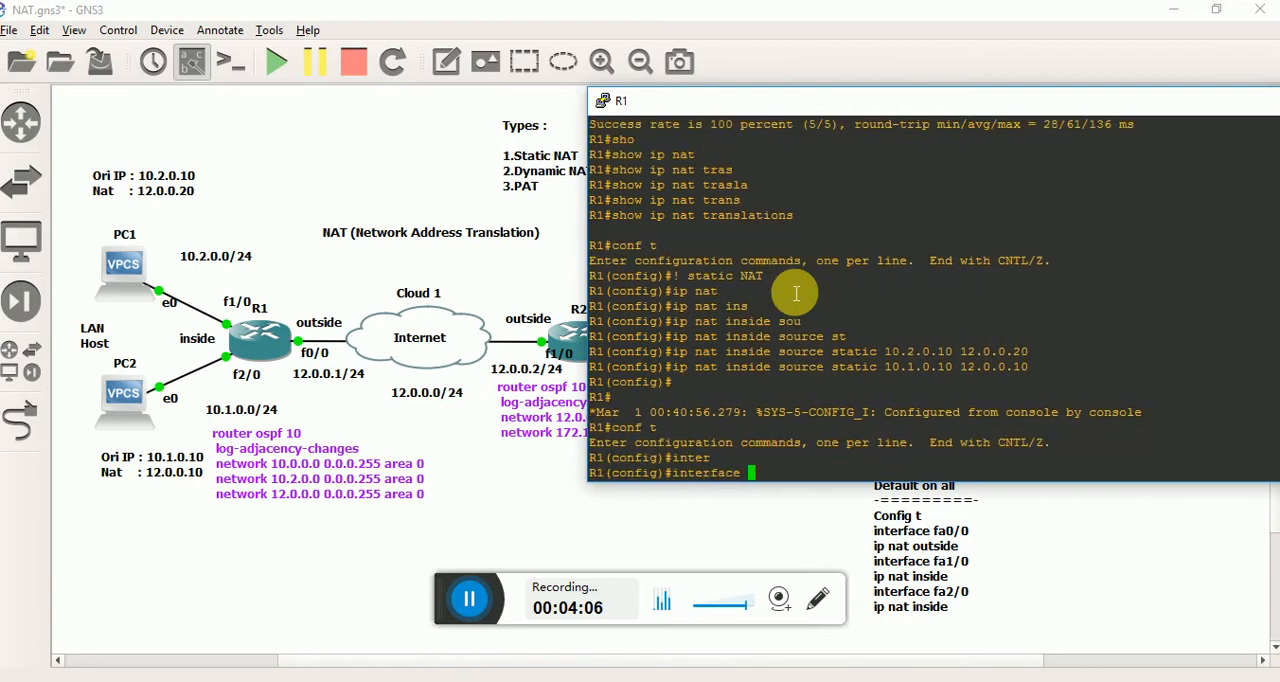
pyautogui.write('fa1/0')
pyautogui.press('Return')
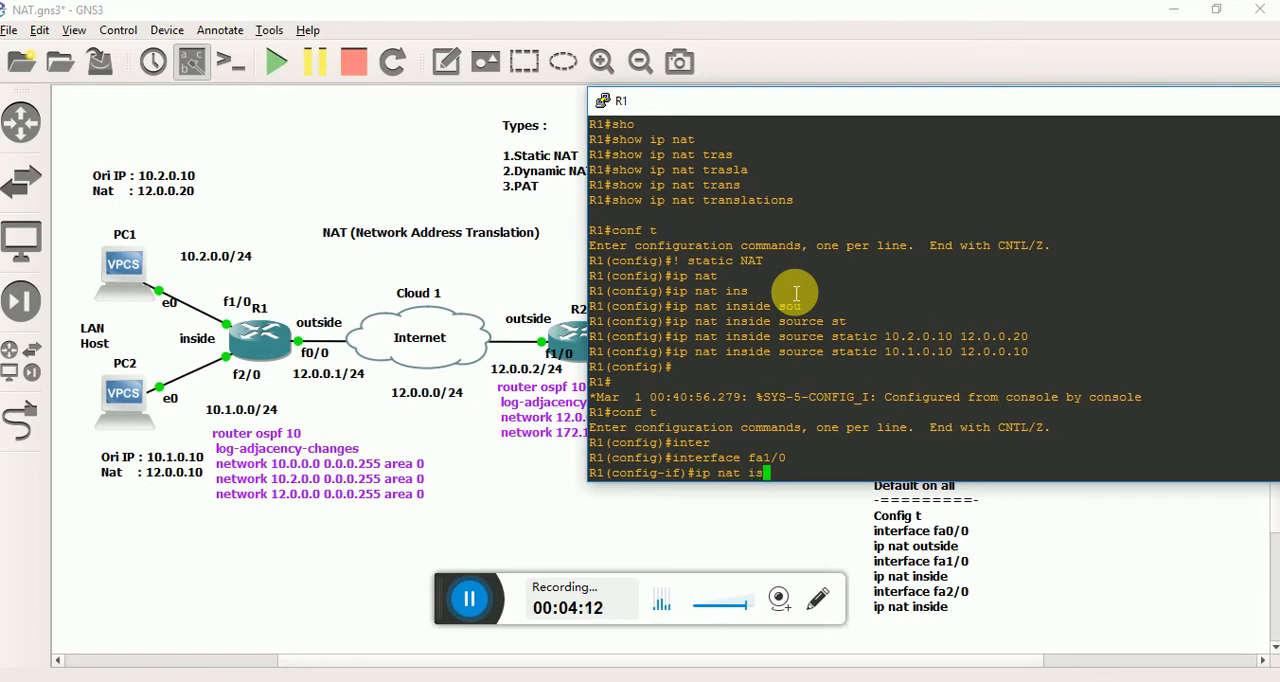
pyautogui.press('Tab')
pyautogui.press('BackSpace')
pyautogui.write('ns')
pyautogui.press('Tab')
pyautogui.press('Return')
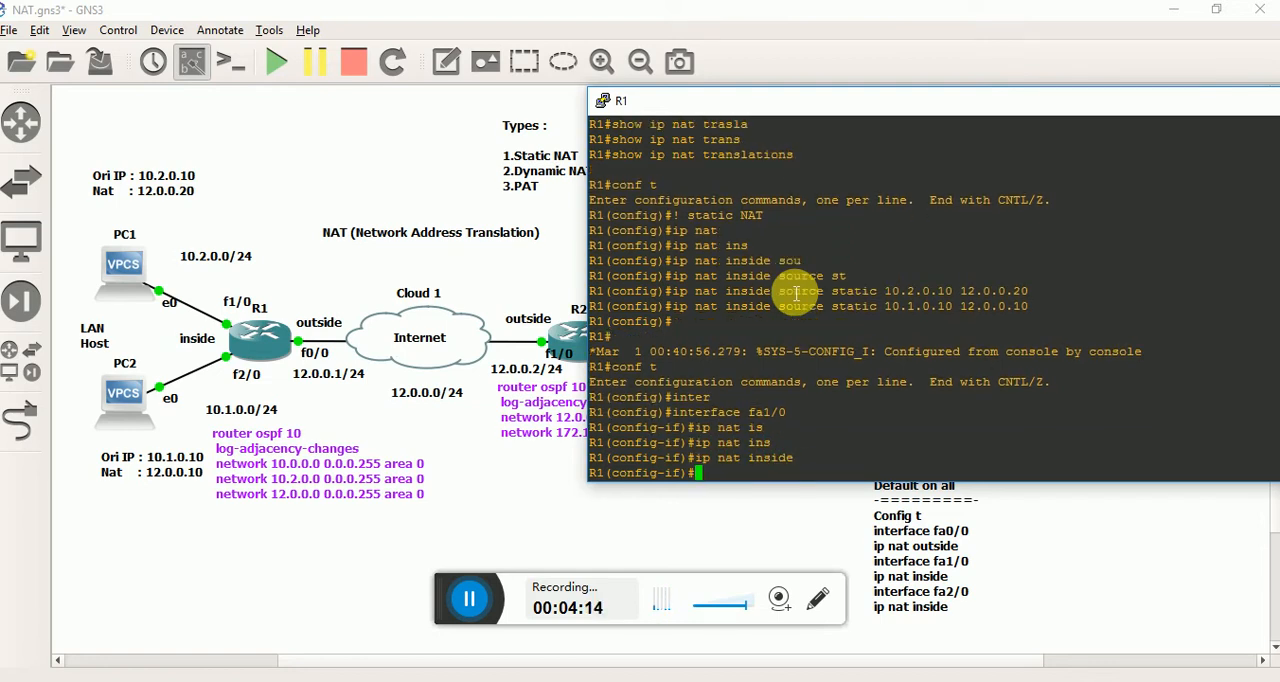
pyautogui.write('exit')
pyautogui.press('Return')
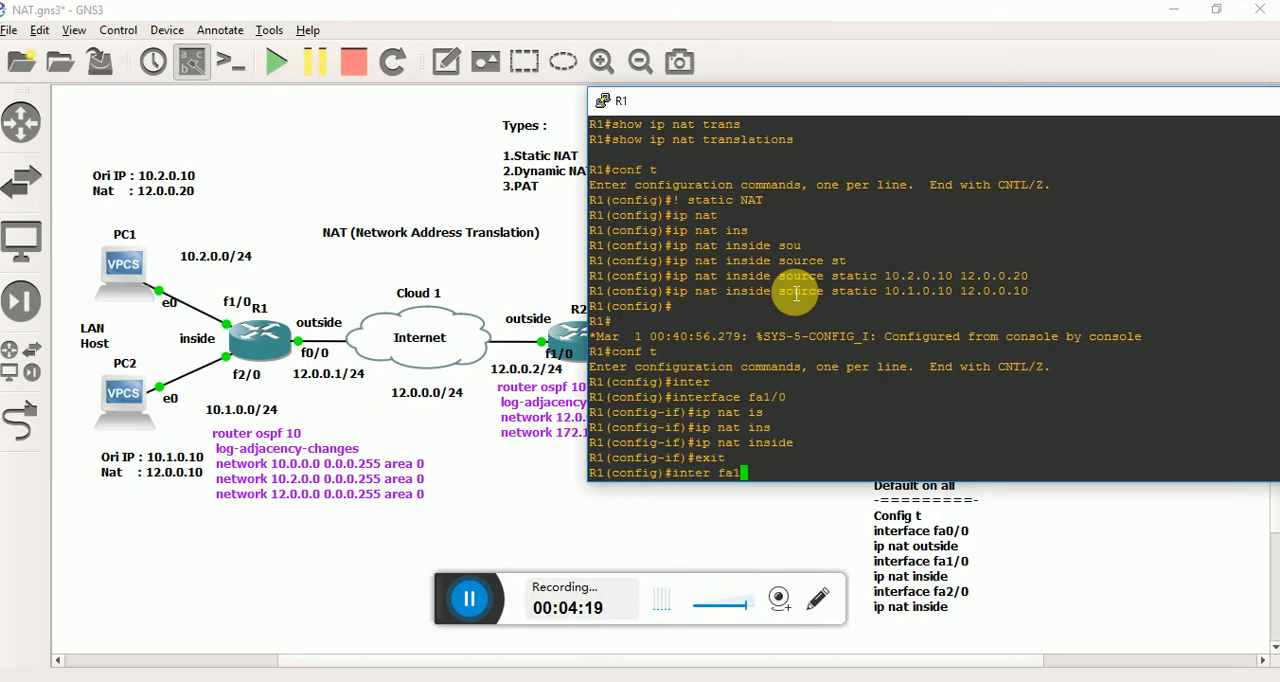
# Set R1's interface fa2/0 to ip nat outside and leave configuration mode.
pyautogui.write('inter fa2/0')
pyautogui.press('Return')
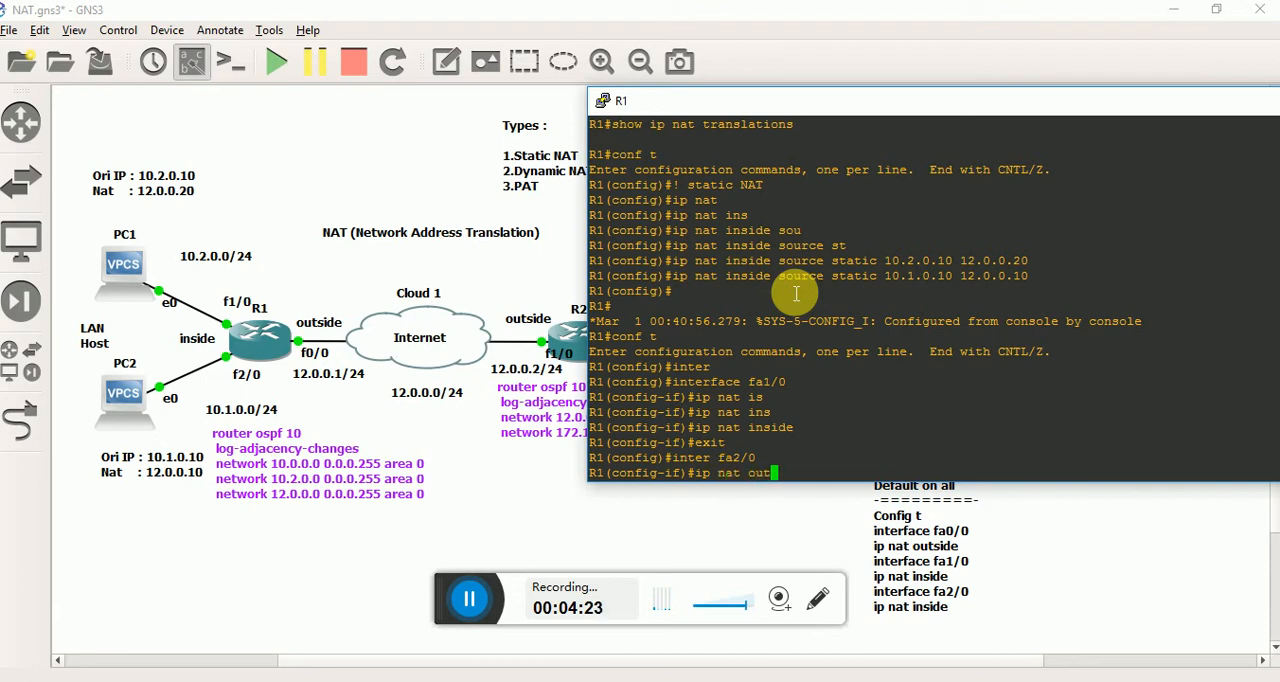
pyautogui.press('Return')
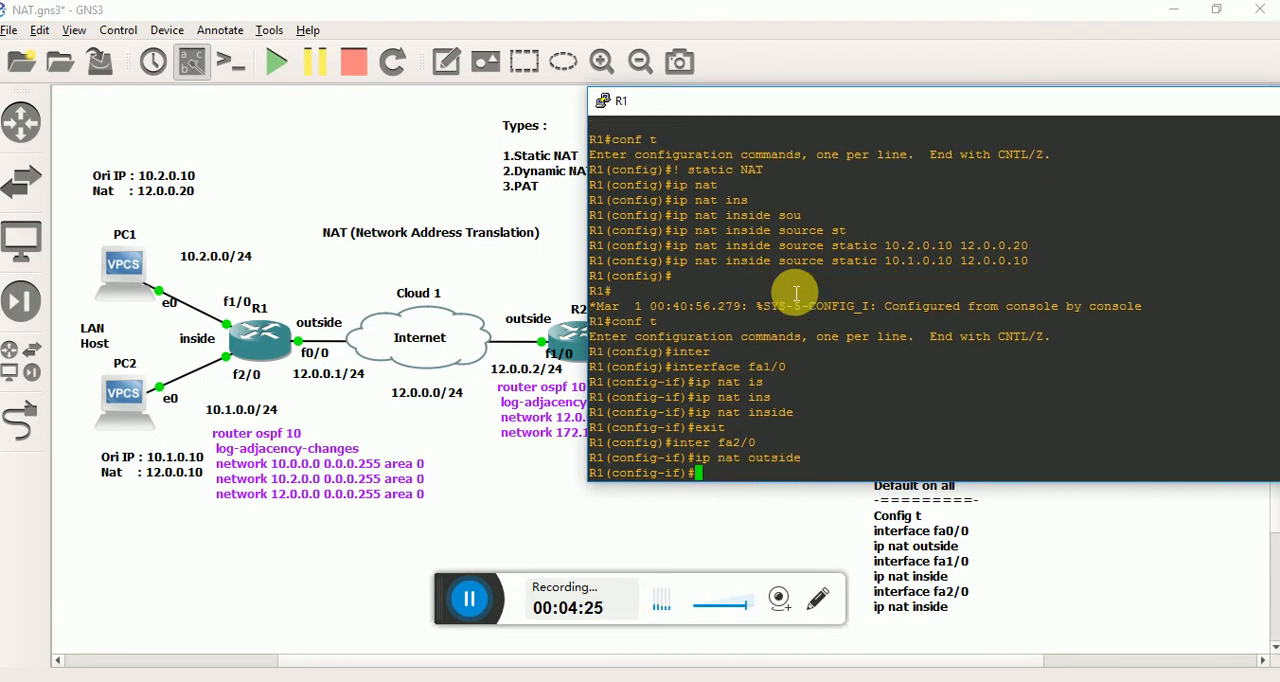
pyautogui.hotkey('ctrl', 'z')
# Display R1's NAT translation table again with show ip nat translations.
pyautogui.write('show ip ')
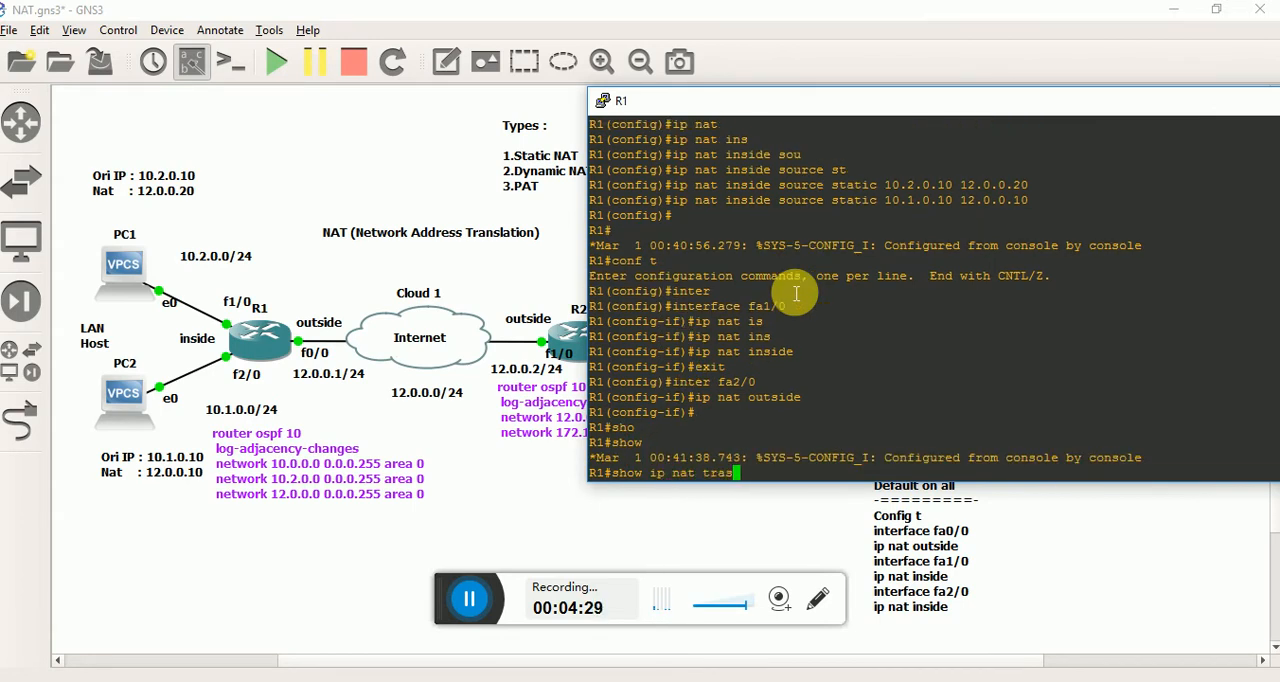
pyautogui.write('nat transla')
pyautogui.press('Tab')
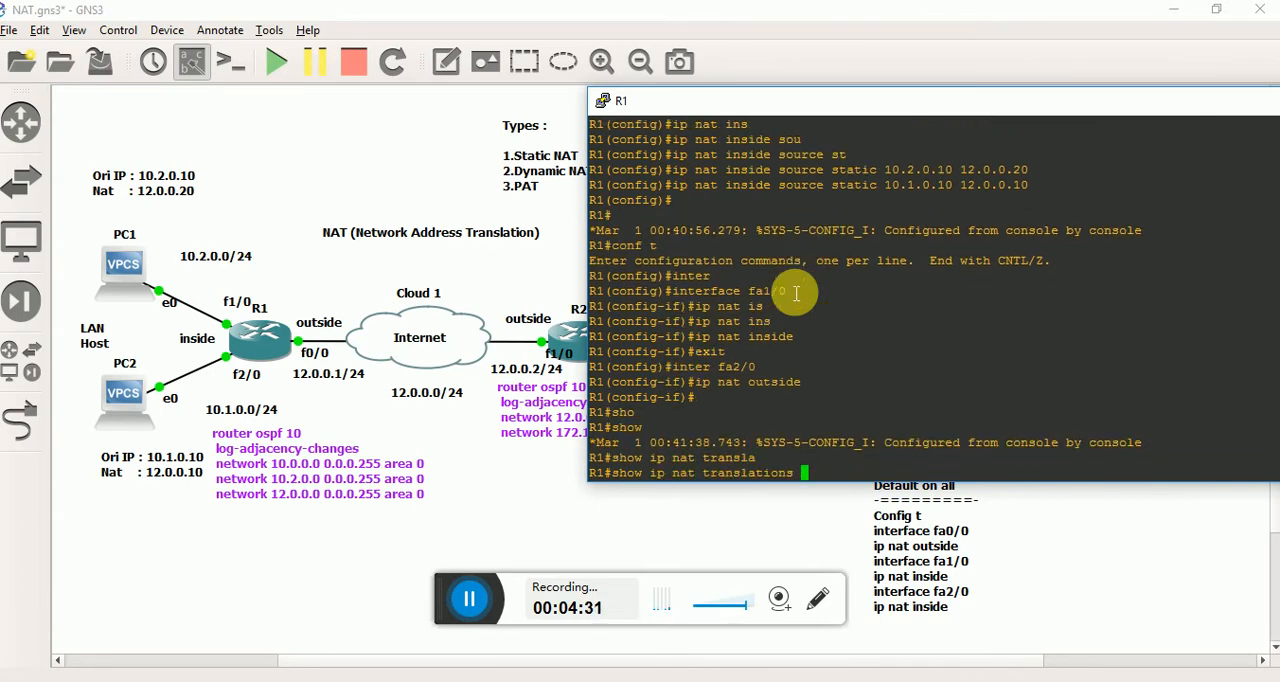
pyautogui.press('Return')
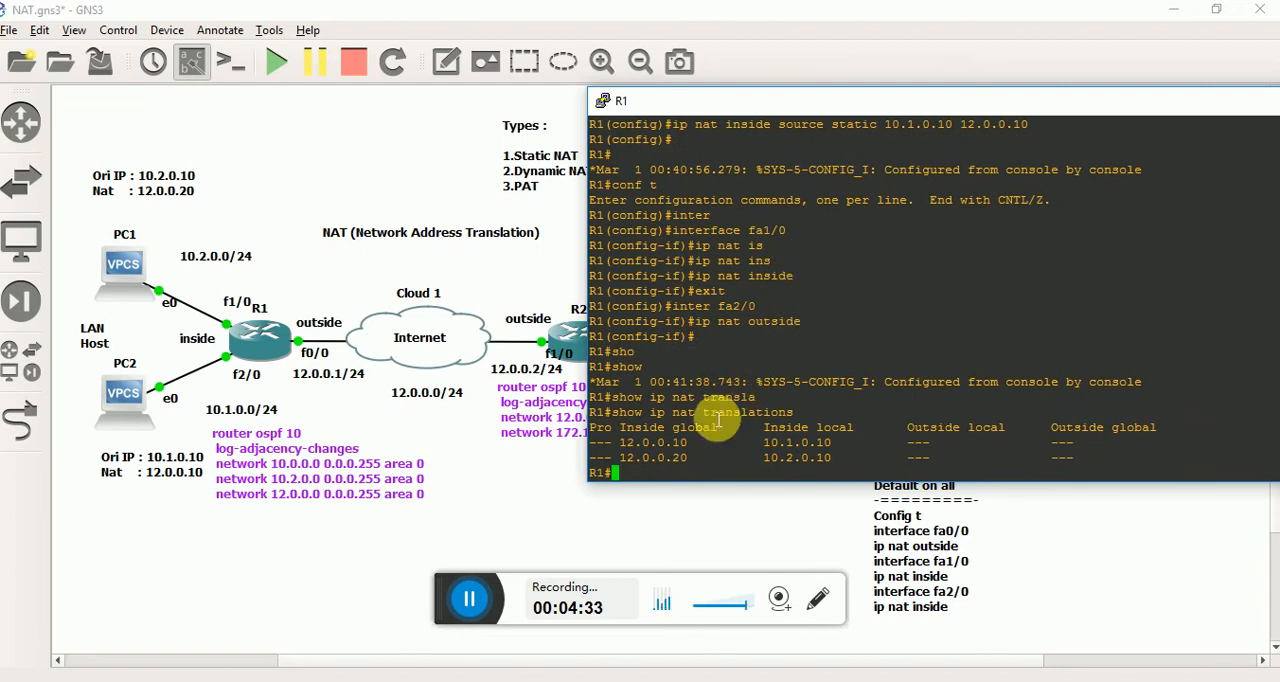
# Check the inside local and inside global addresses in the translation table, and move R1's console over the middle of the topology.
pyautogui.doubleClick(800, 444)
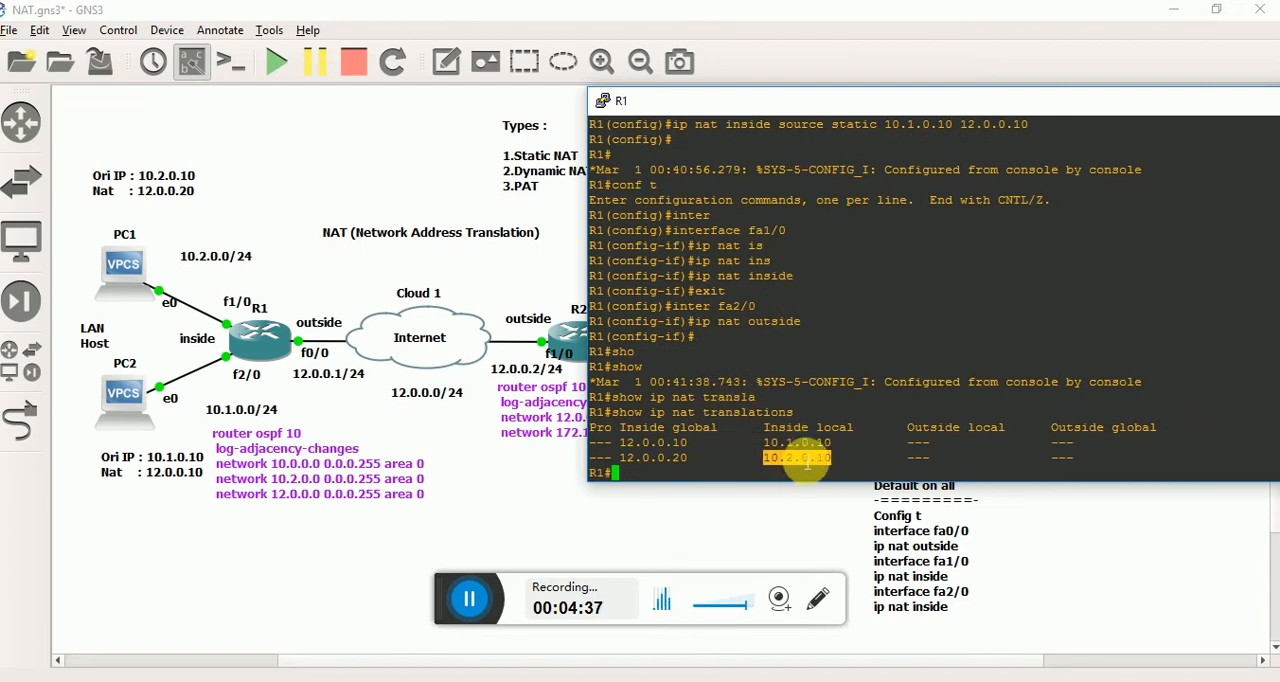
pyautogui.doubleClick(797, 458)
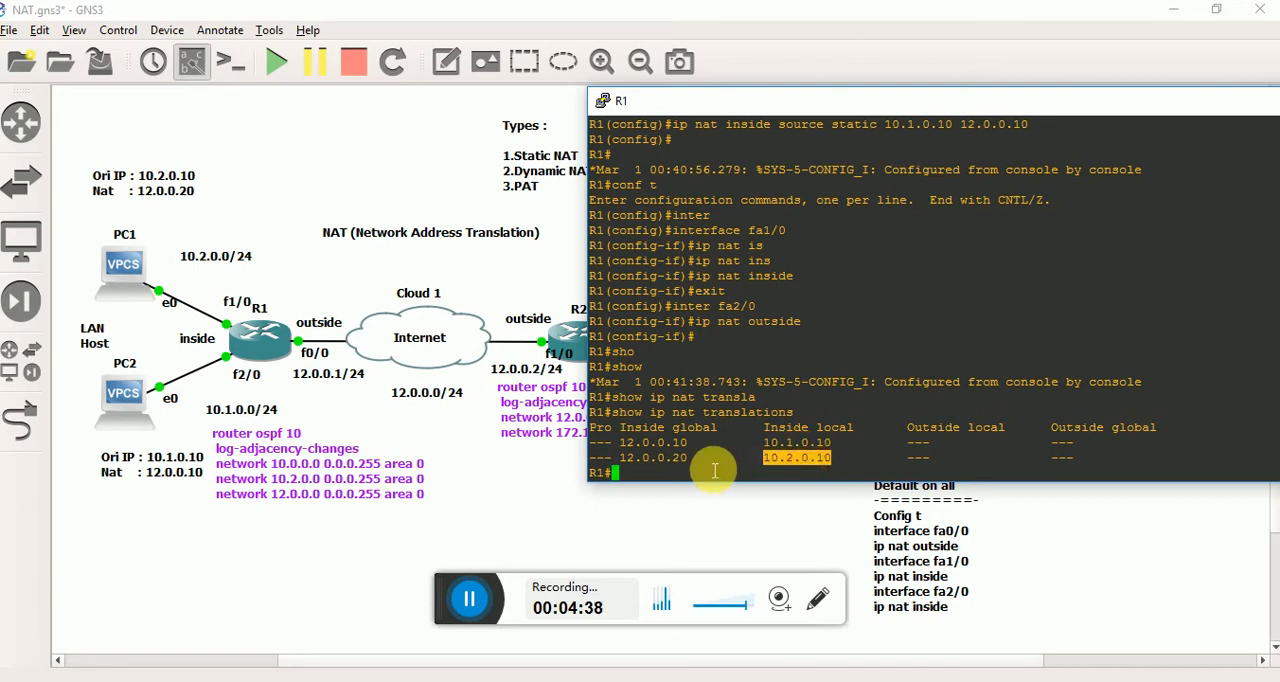
pyautogui.click(674, 457)
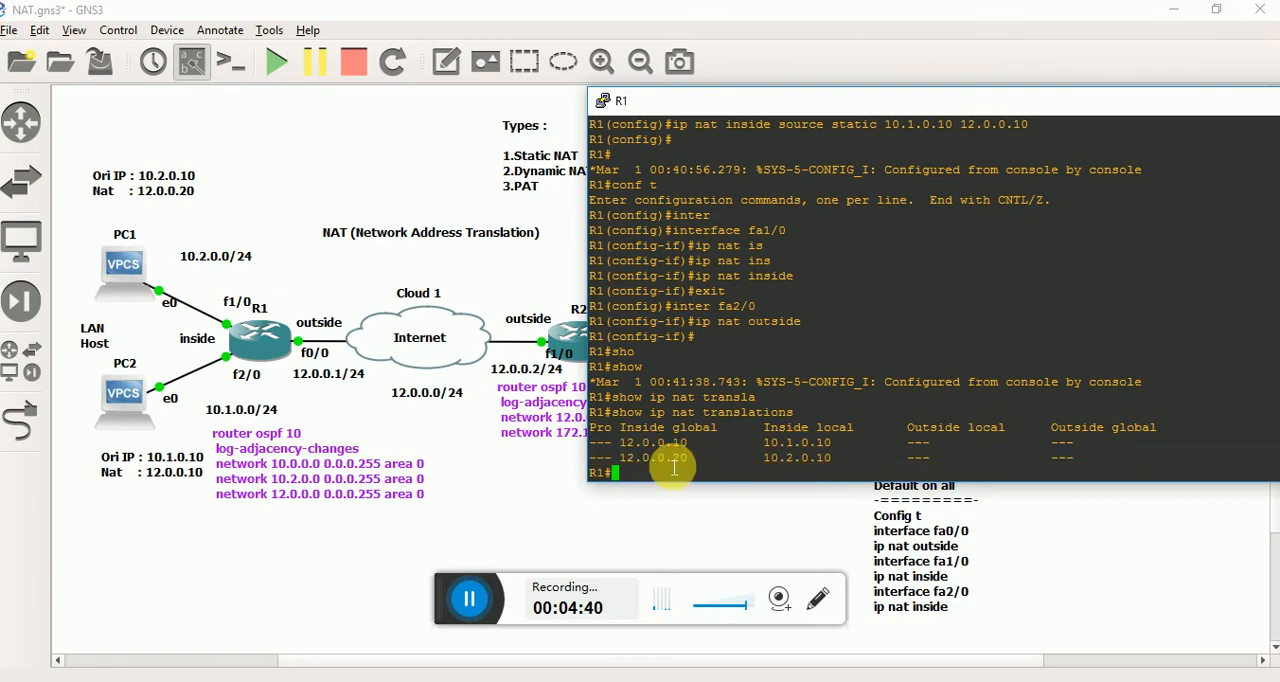
pyautogui.moveTo(1006, 102); pyautogui.dragTo(650, 136)
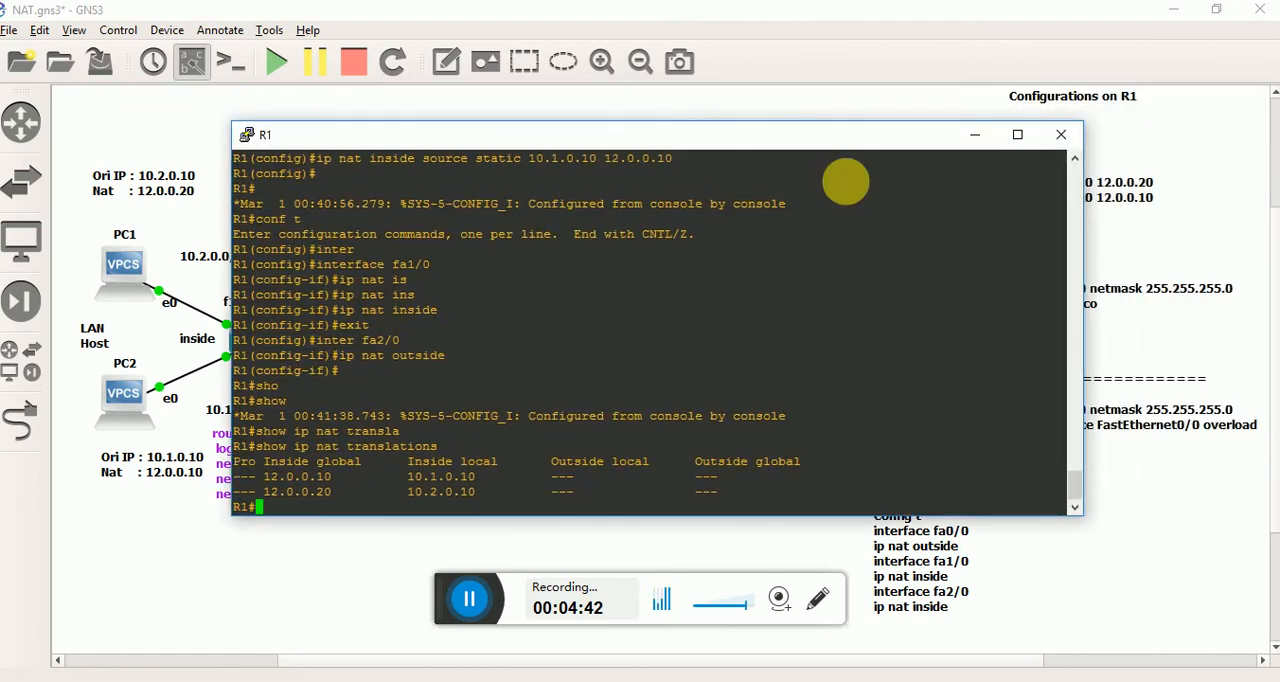
# Close R1's console and ping the server at 172.16.0.2 from PC1's console.
pyautogui.click(1062, 137)
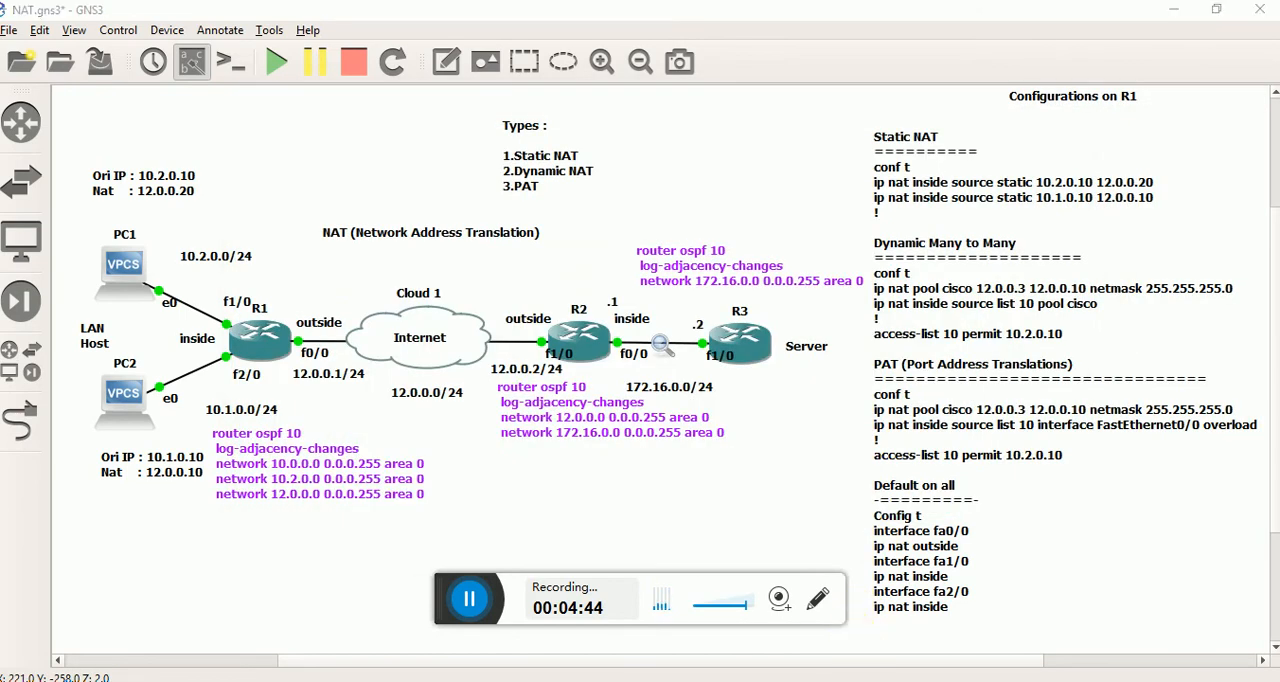
pyautogui.click(794, 613)
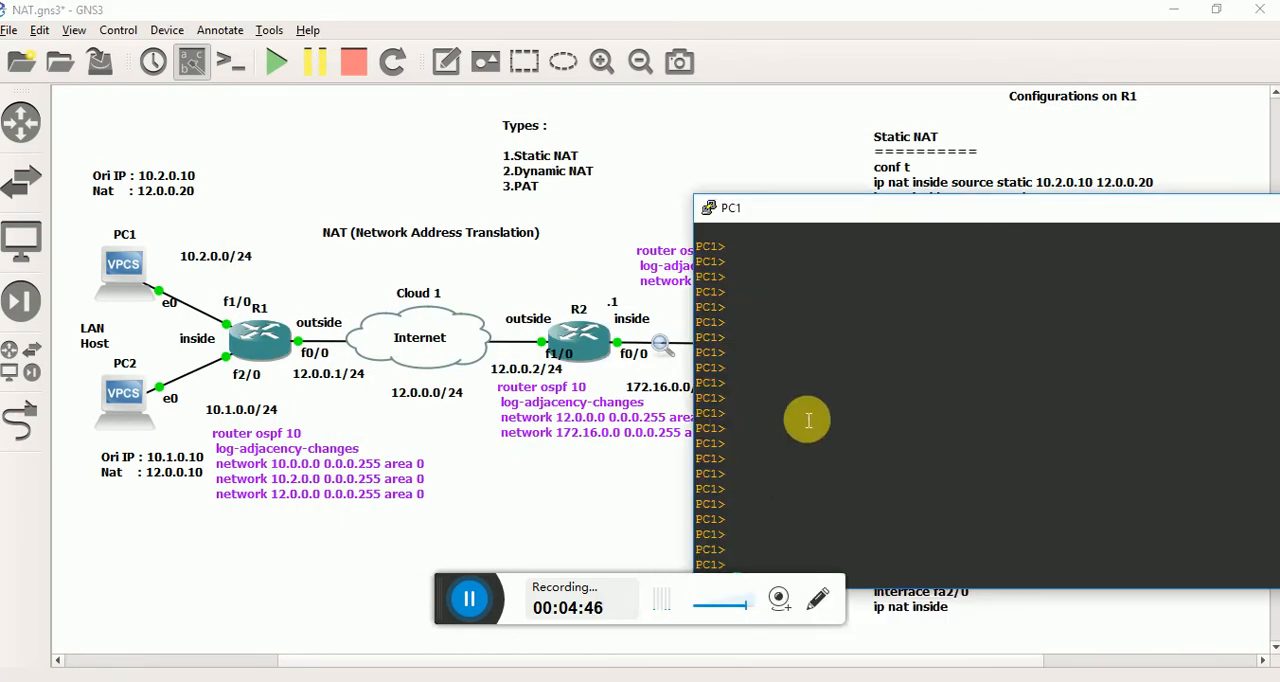
pyautogui.write('pin')
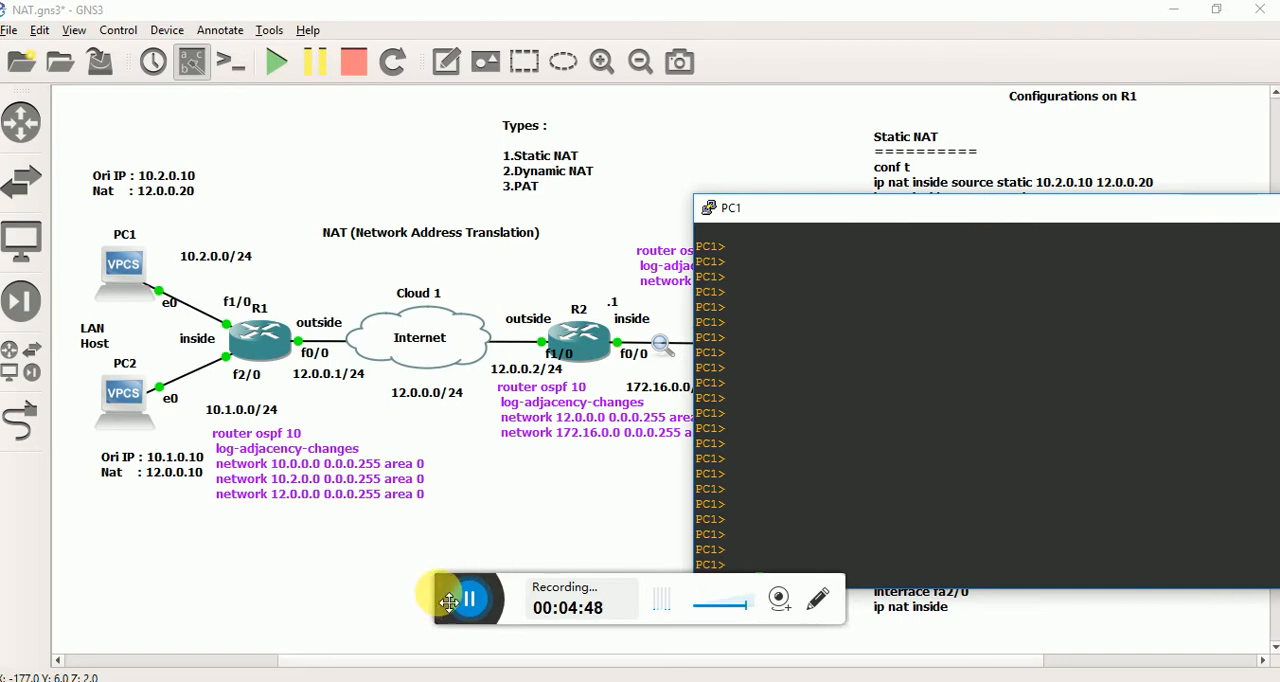
pyautogui.moveTo(450, 600); pyautogui.dragTo(403, 666)
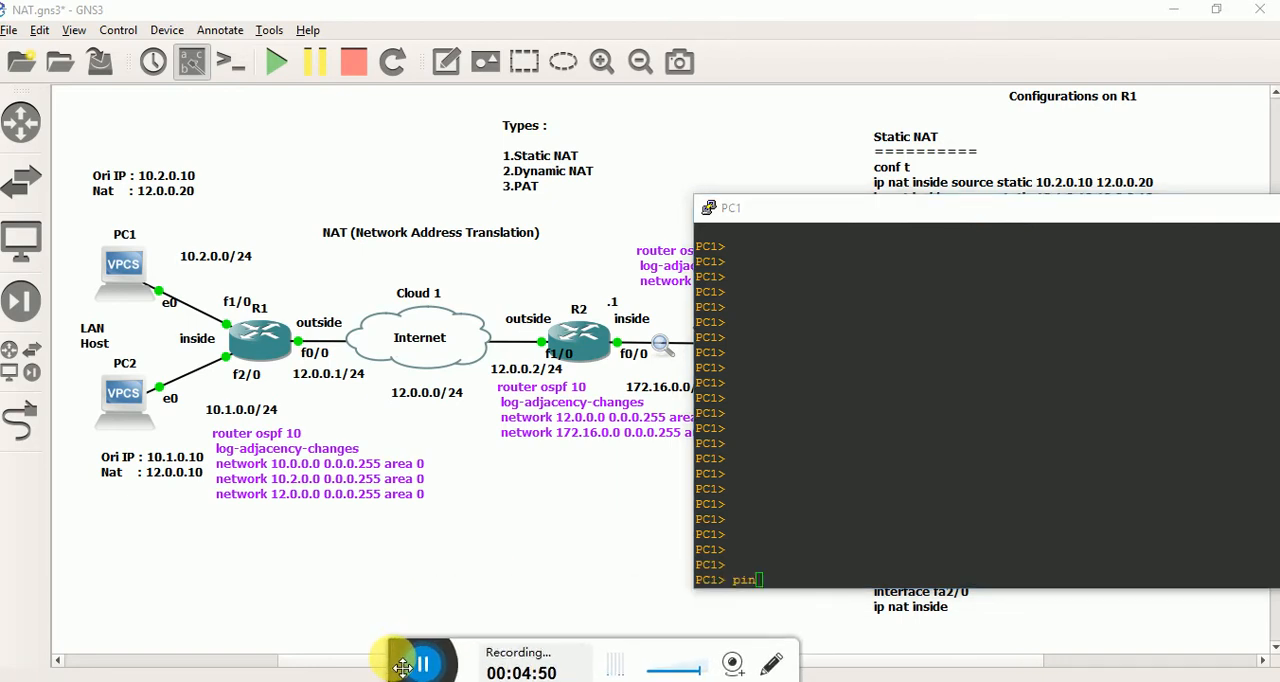
pyautogui.click(808, 518)
pyautogui.write('g')
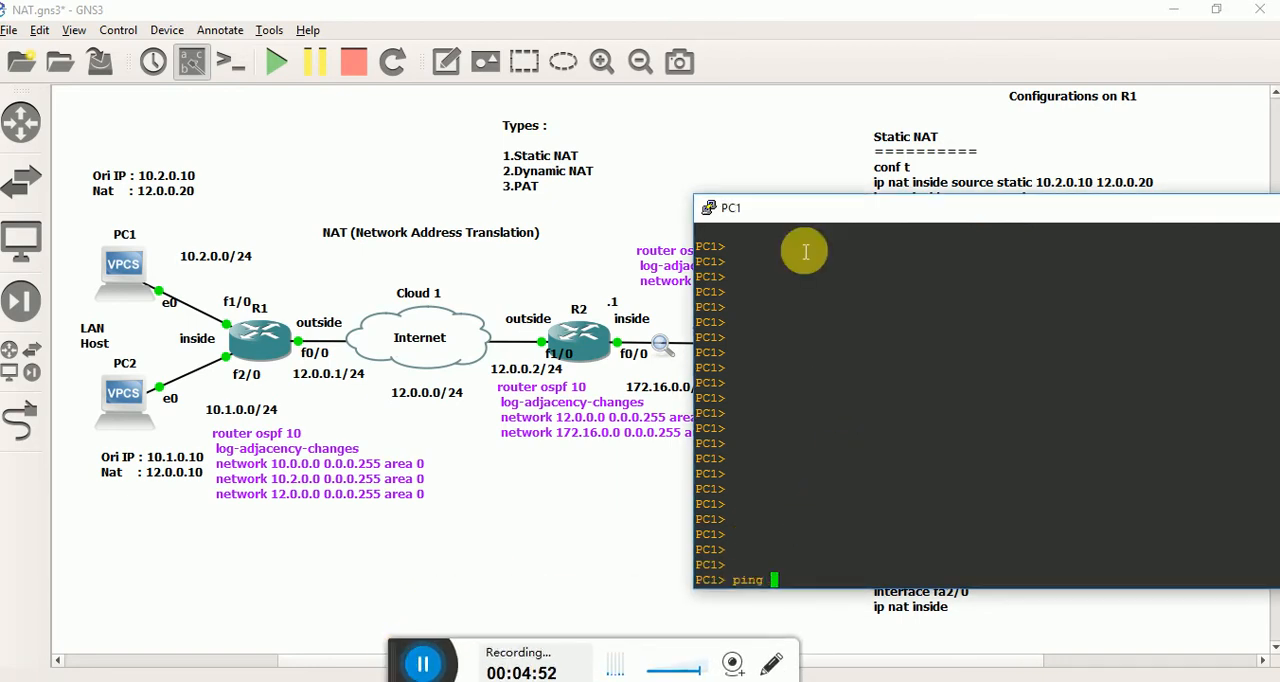
pyautogui.moveTo(773, 205); pyautogui.dragTo(866, 150)
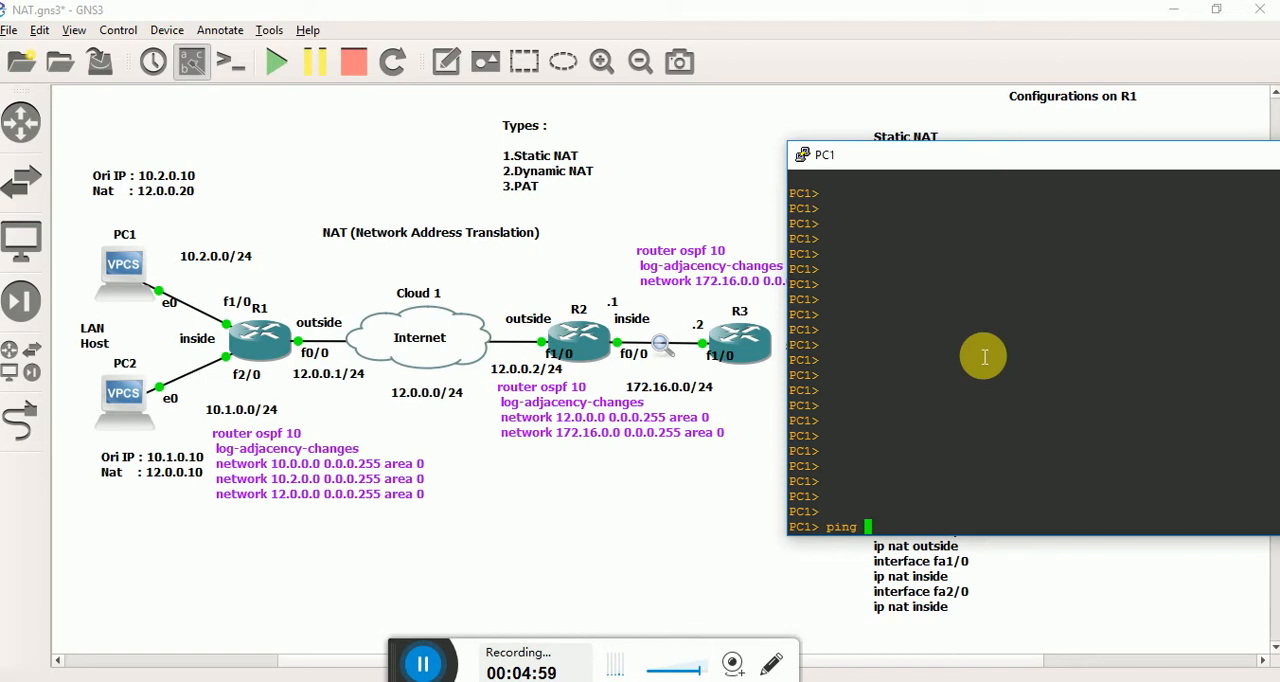
pyautogui.write('172.16.')
pyautogui.press('Return')
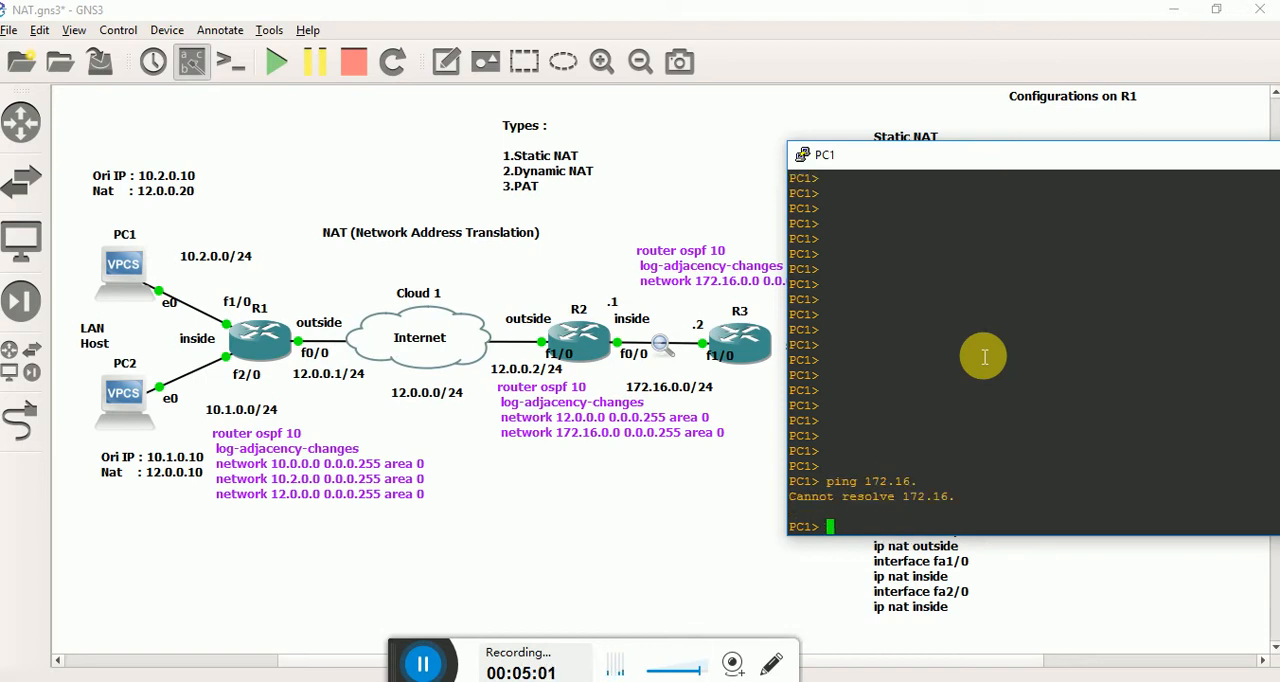
pyautogui.press('Up')
pyautogui.write('0.2')
pyautogui.press('Return')
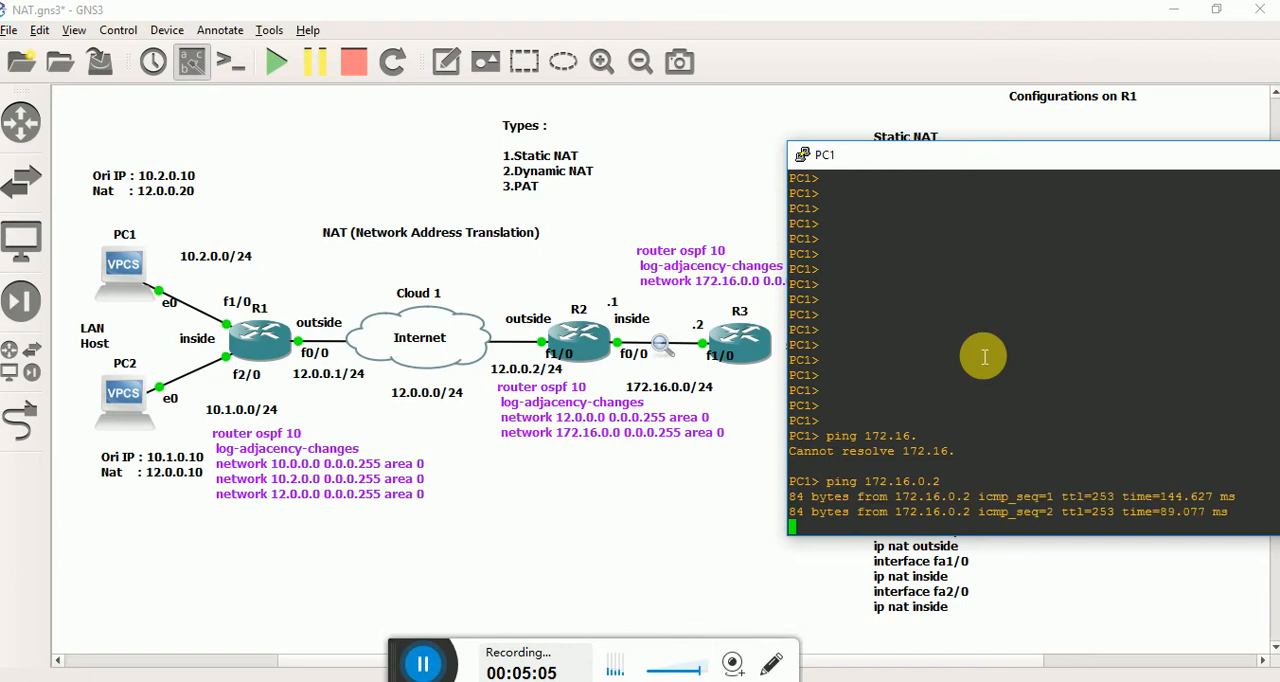
# Put PC1's console away and start a packet capture on the R2–R3 link, using R2 port FastEthernet0/0.
pyautogui.moveTo(1021, 155); pyautogui.dragTo(748, 238)
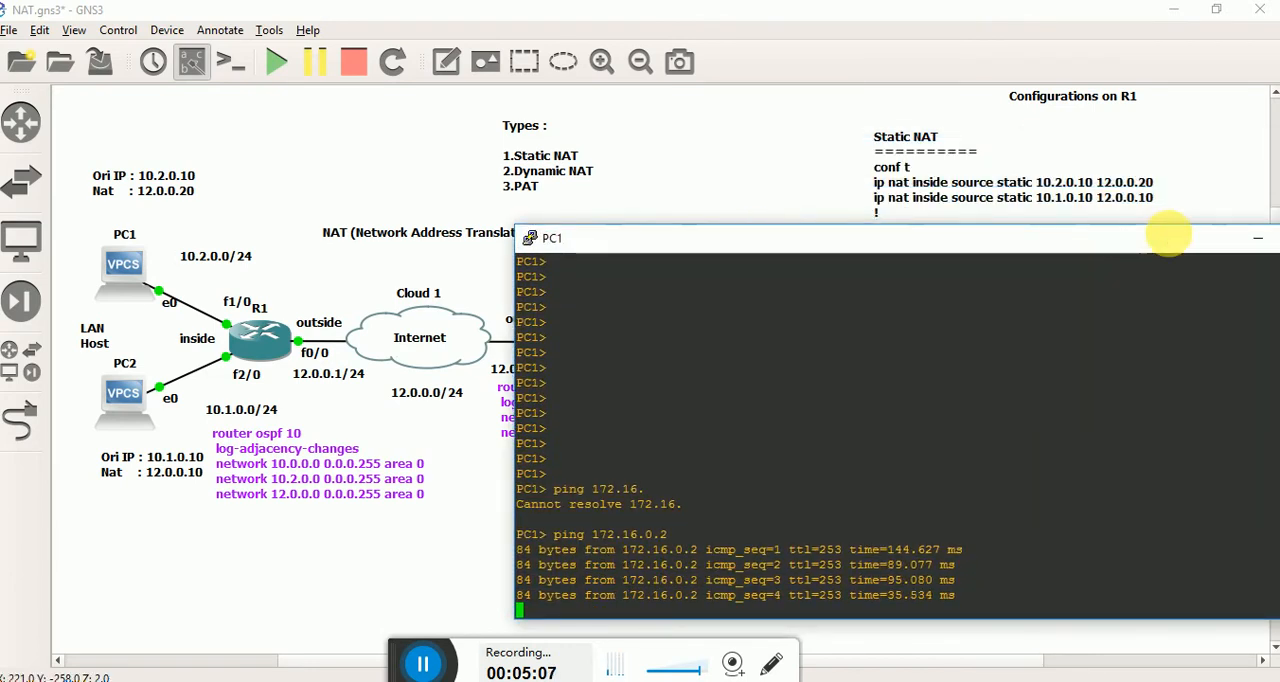
pyautogui.moveTo(1168, 235); pyautogui.dragTo(1026, 227)
pyautogui.click(1117, 233)
pyautogui.click(667, 341)
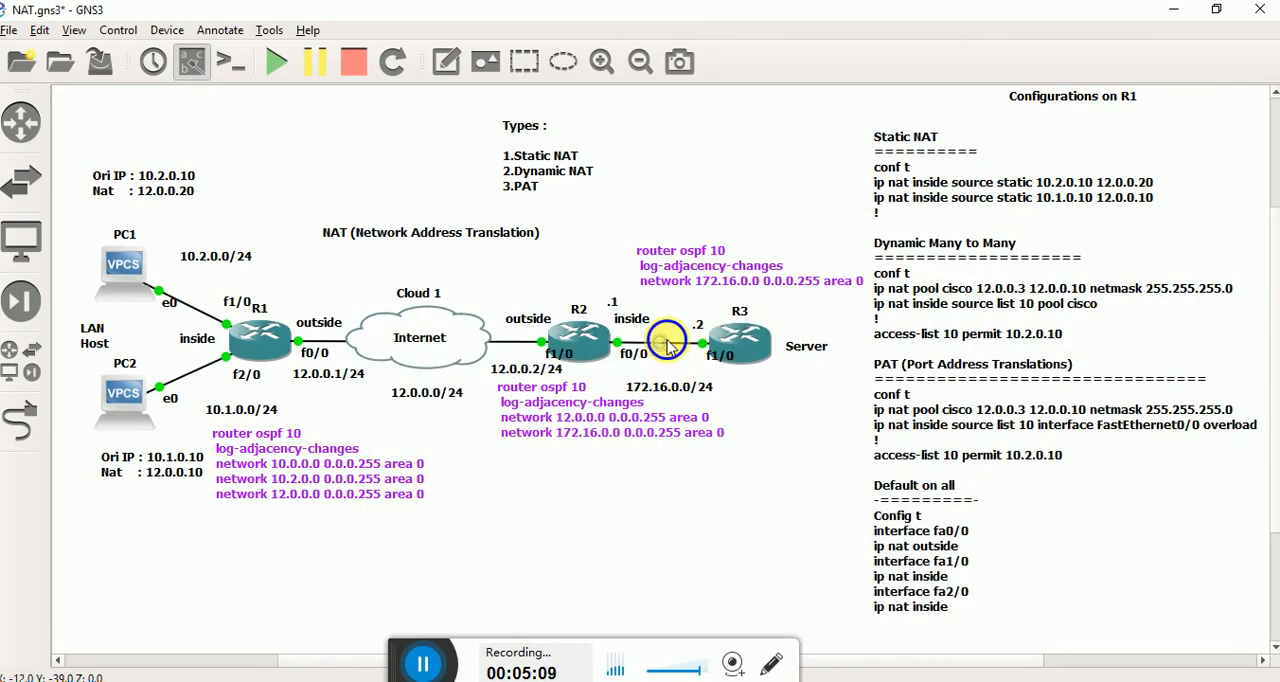
pyautogui.rightClick(667, 341)
pyautogui.click(720, 348)
pyautogui.click(608, 375)
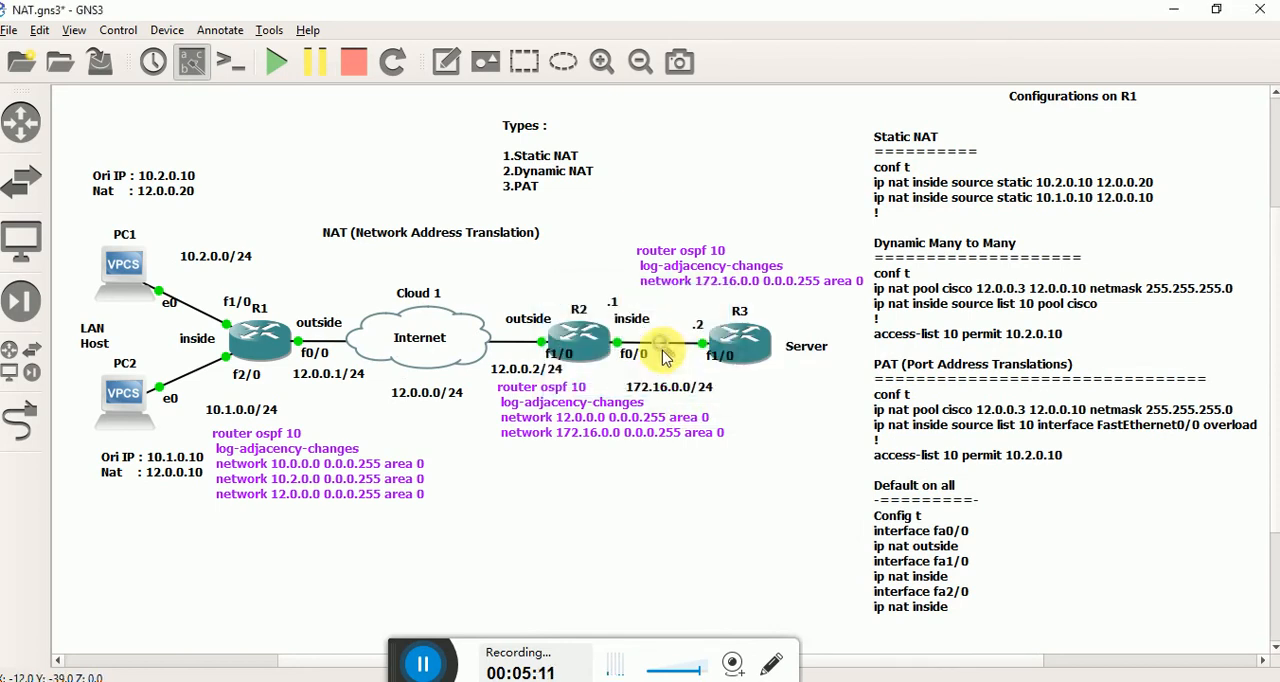
pyautogui.rightClick(665, 348)
pyautogui.click(583, 328)
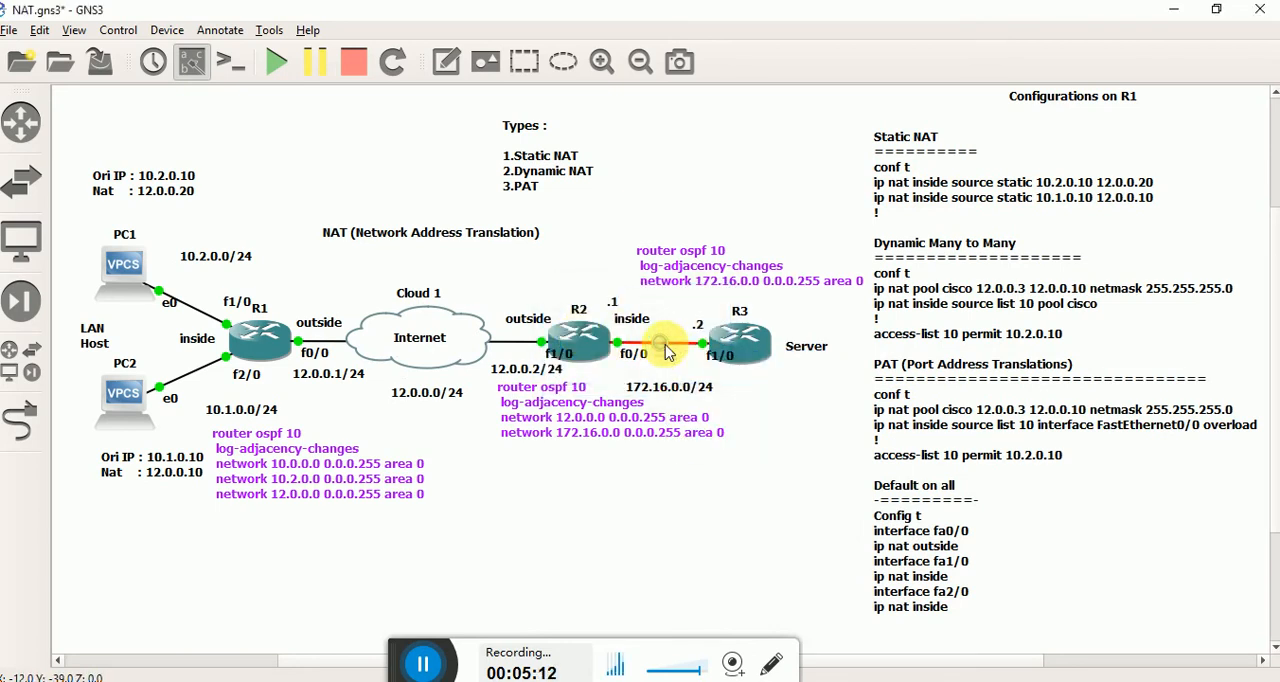
pyautogui.rightClick(667, 350)
pyautogui.click(700, 347)
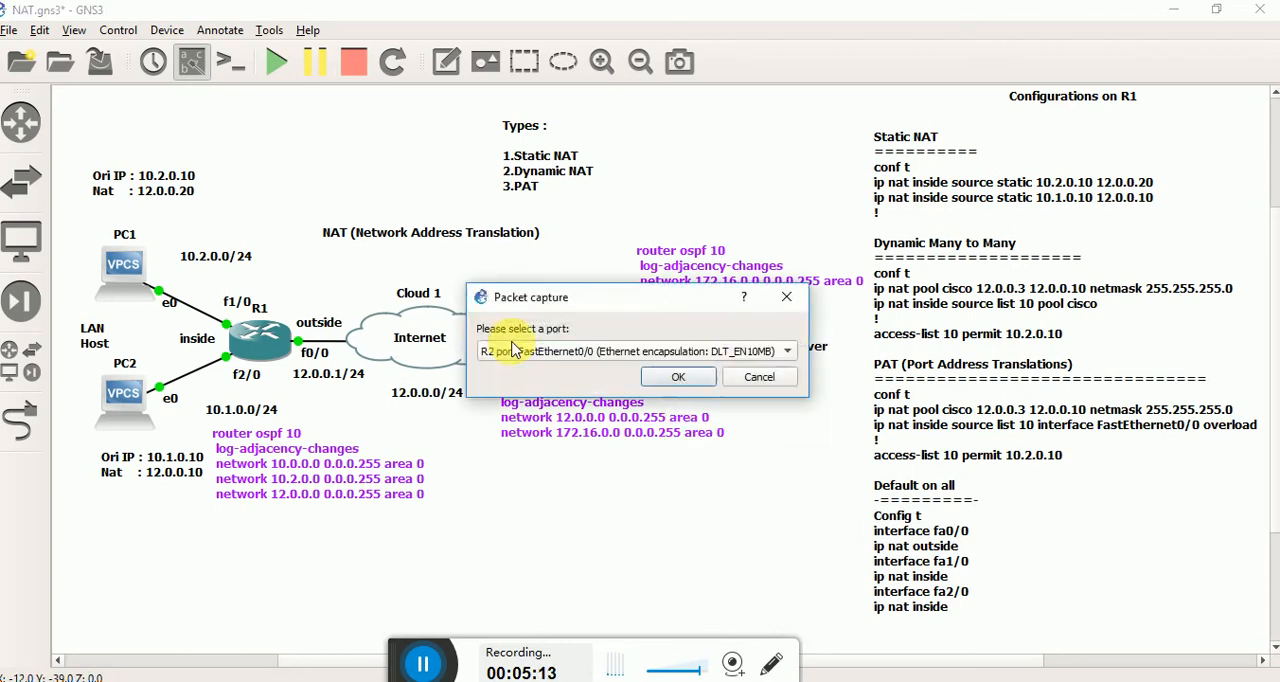
pyautogui.click(675, 376)
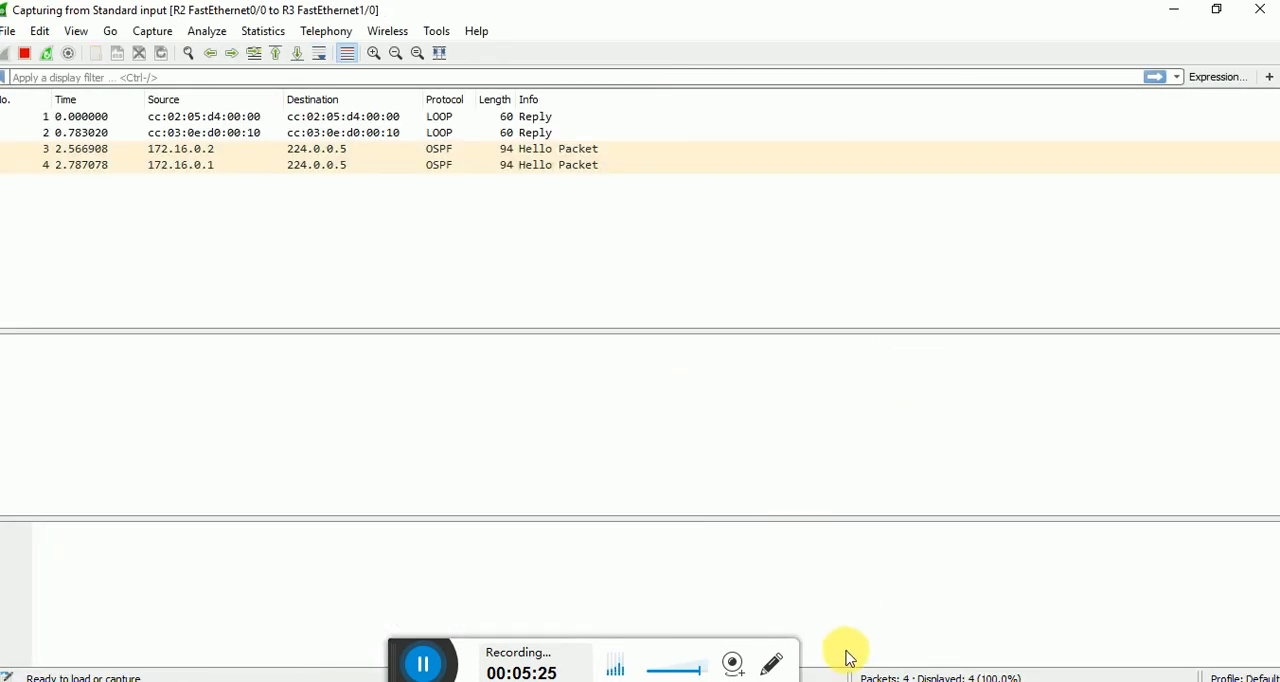
# Repeat the ping to 172.16.0.2 from PC1 and inspect the first echo request's source address in the Wireshark capture.
pyautogui.click(886, 650)
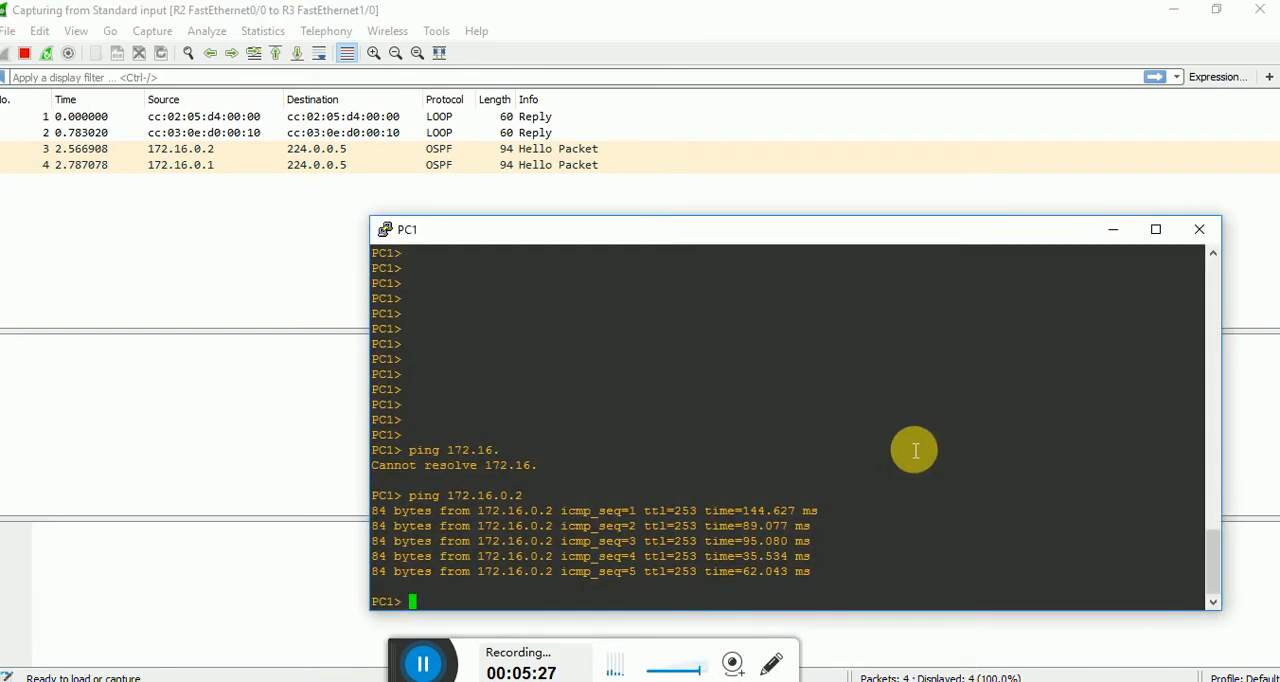
pyautogui.press('Up')
pyautogui.press('Return')
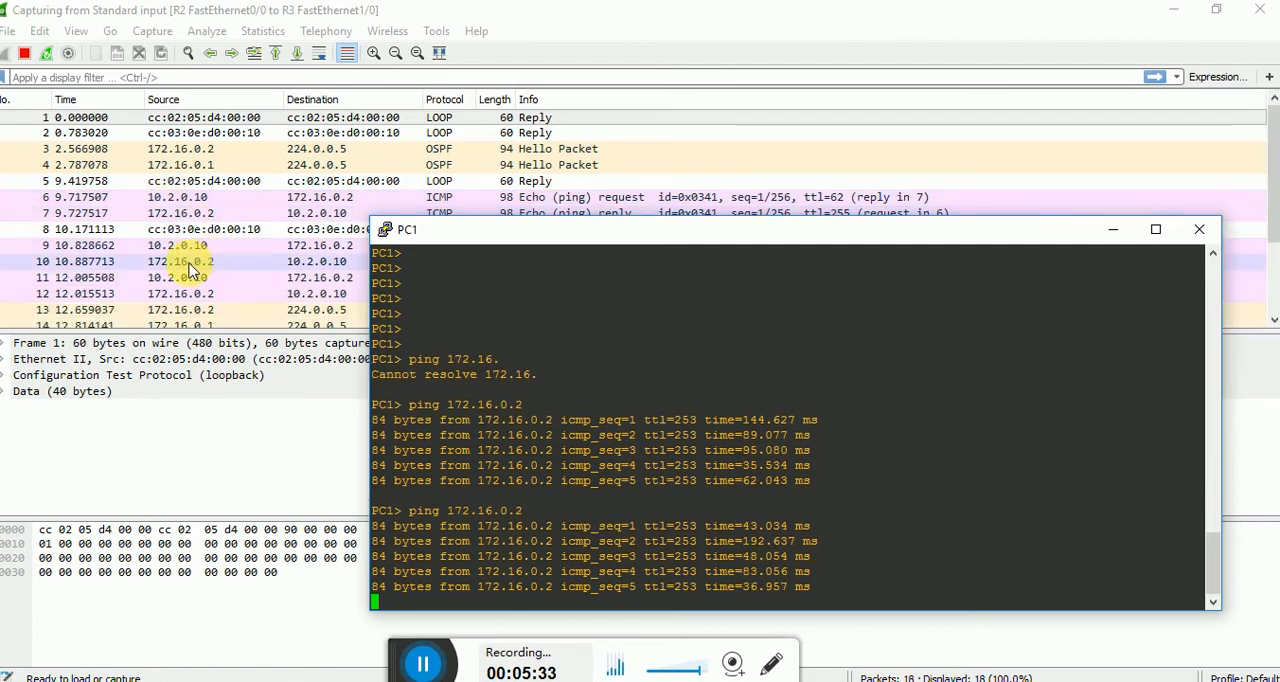
pyautogui.click(185, 197)
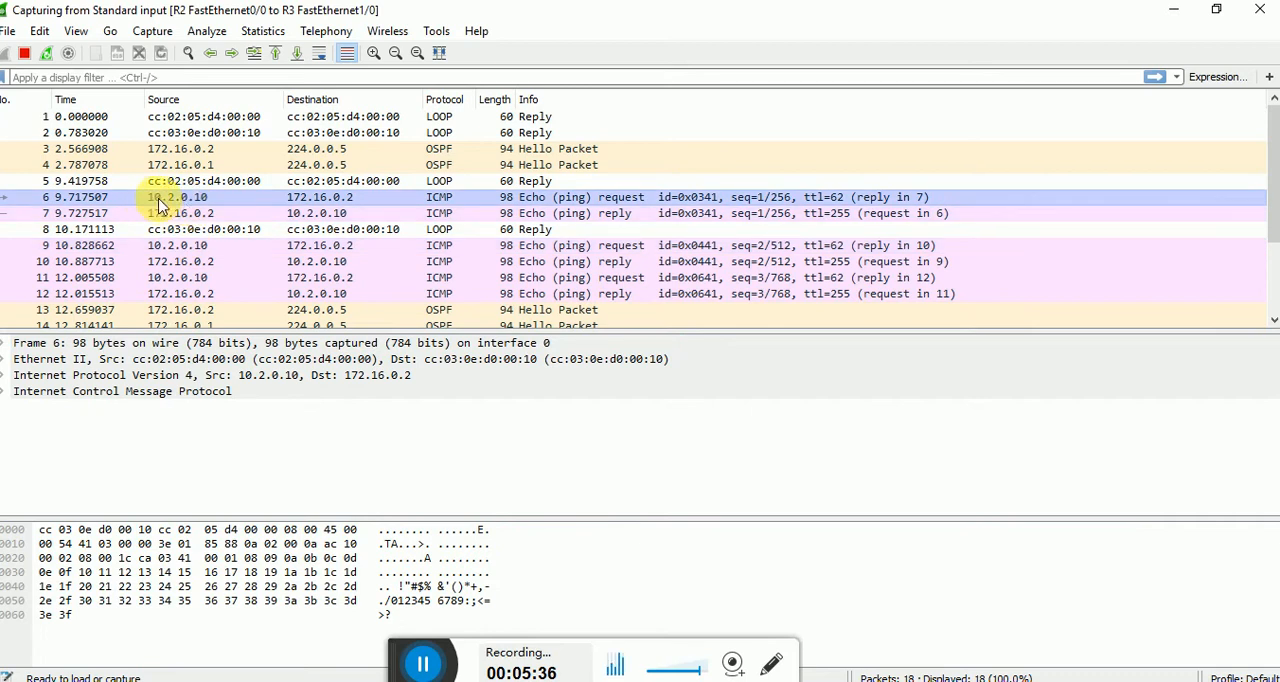
# Return to the GNS3 topology, open R1's console beside it and check the interface given ip nat outside against the diagram.
pyautogui.click(1177, 20)
pyautogui.click(684, 177)
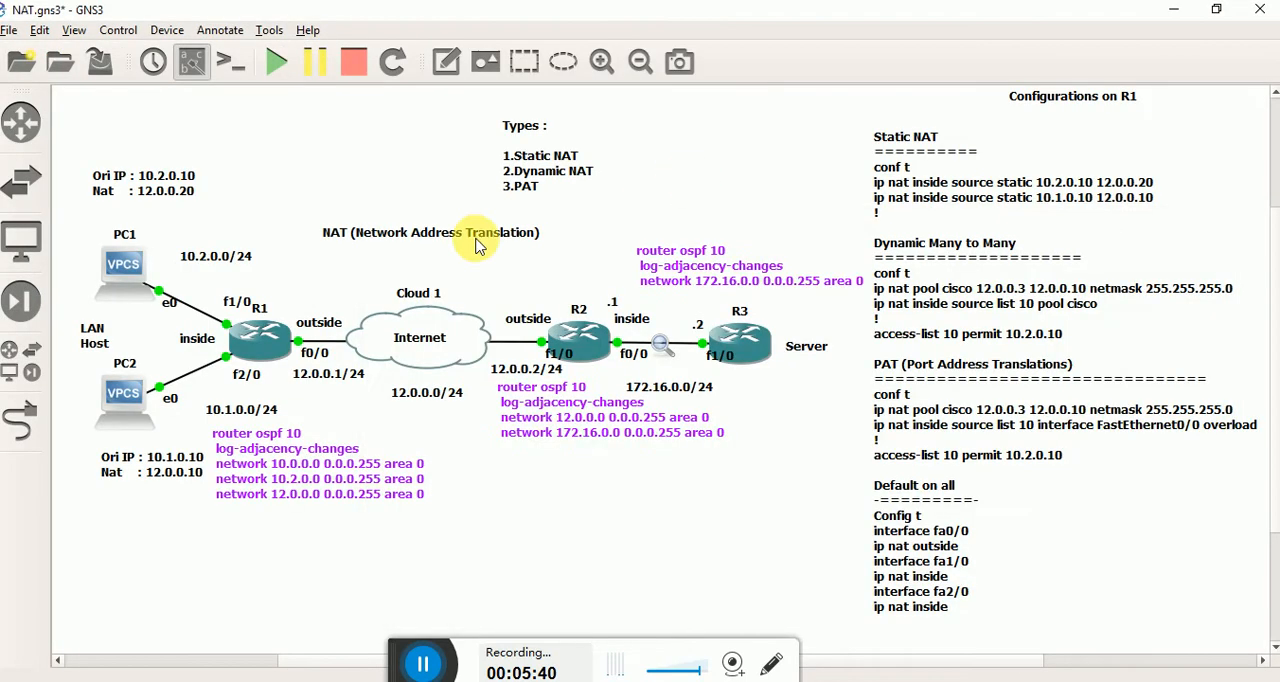
pyautogui.doubleClick(265, 338)
pyautogui.moveTo(437, 50); pyautogui.dragTo(865, 112)
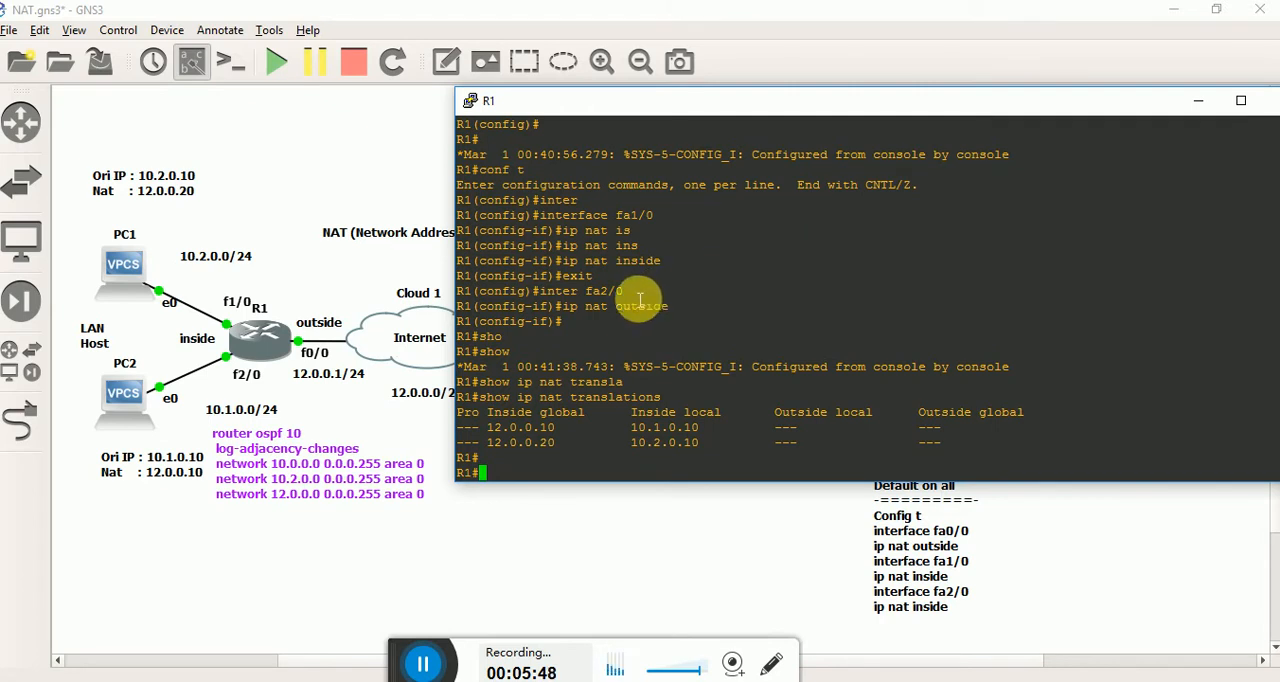
pyautogui.moveTo(588, 292); pyautogui.dragTo(622, 292)
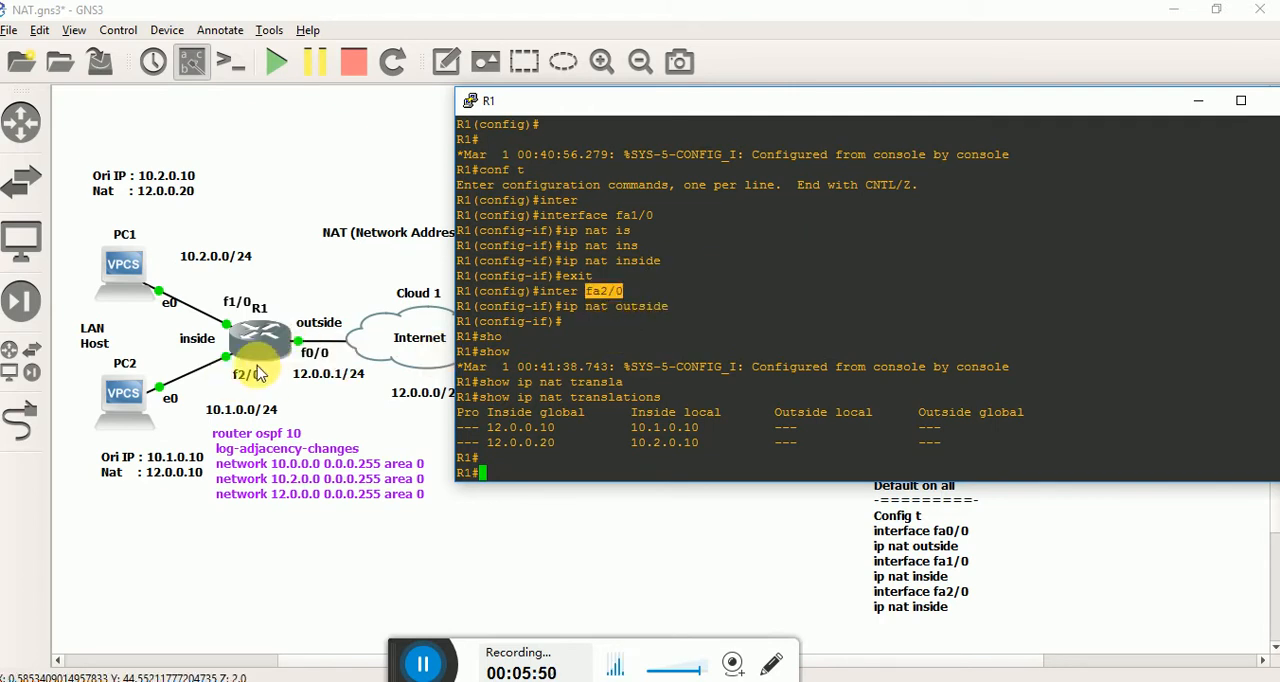
pyautogui.tripleClick(685, 322)
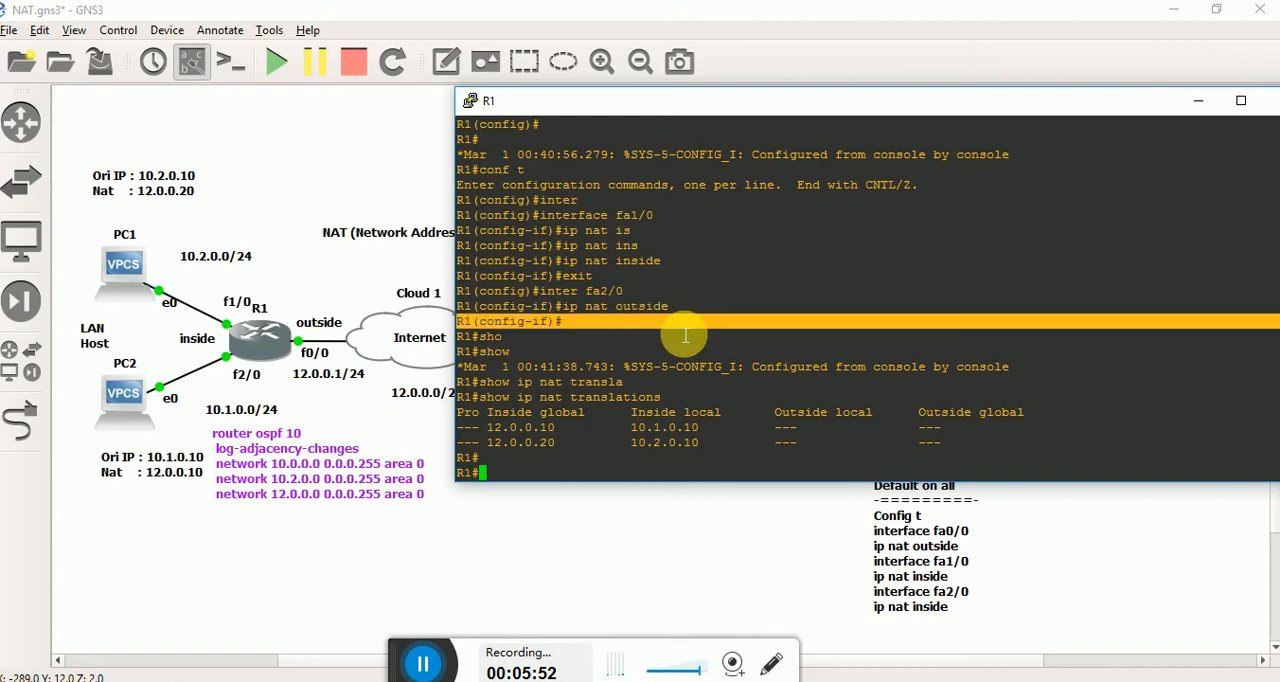
pyautogui.click(685, 336)
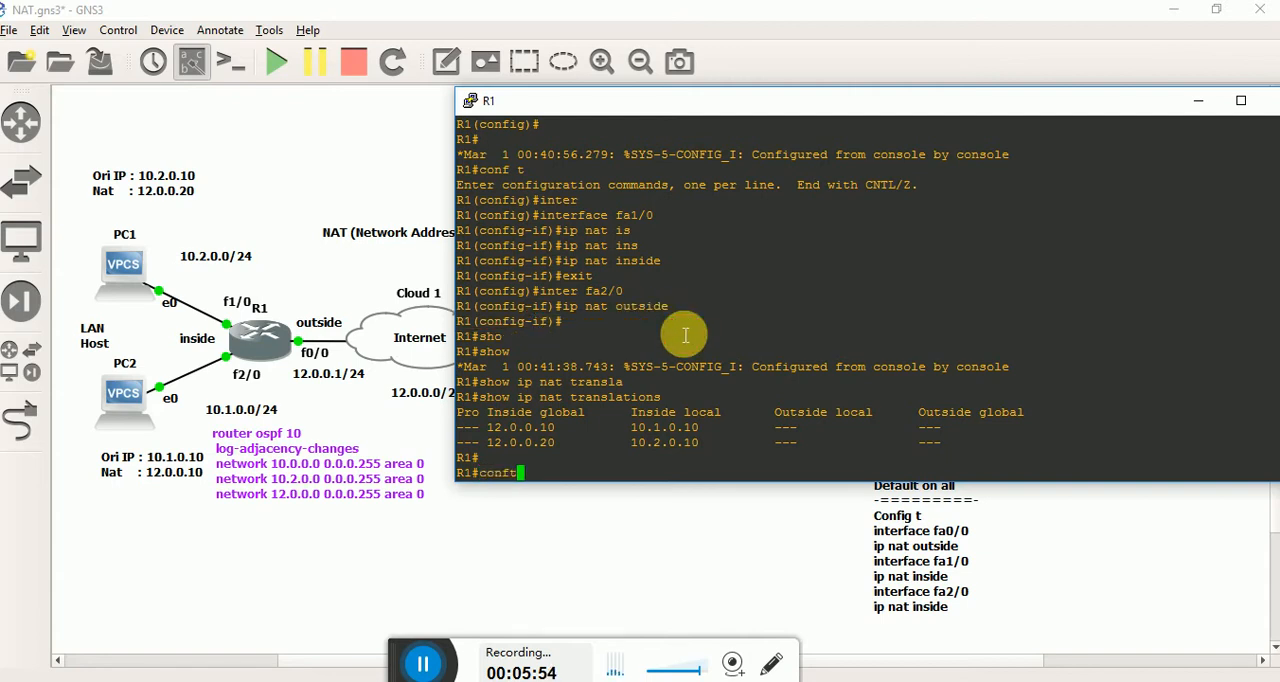
# In R1's global configuration mode, set interface fa2/0 to ip nat inside and exit the interface.
pyautogui.write('conf t')
pyautogui.press('Return')
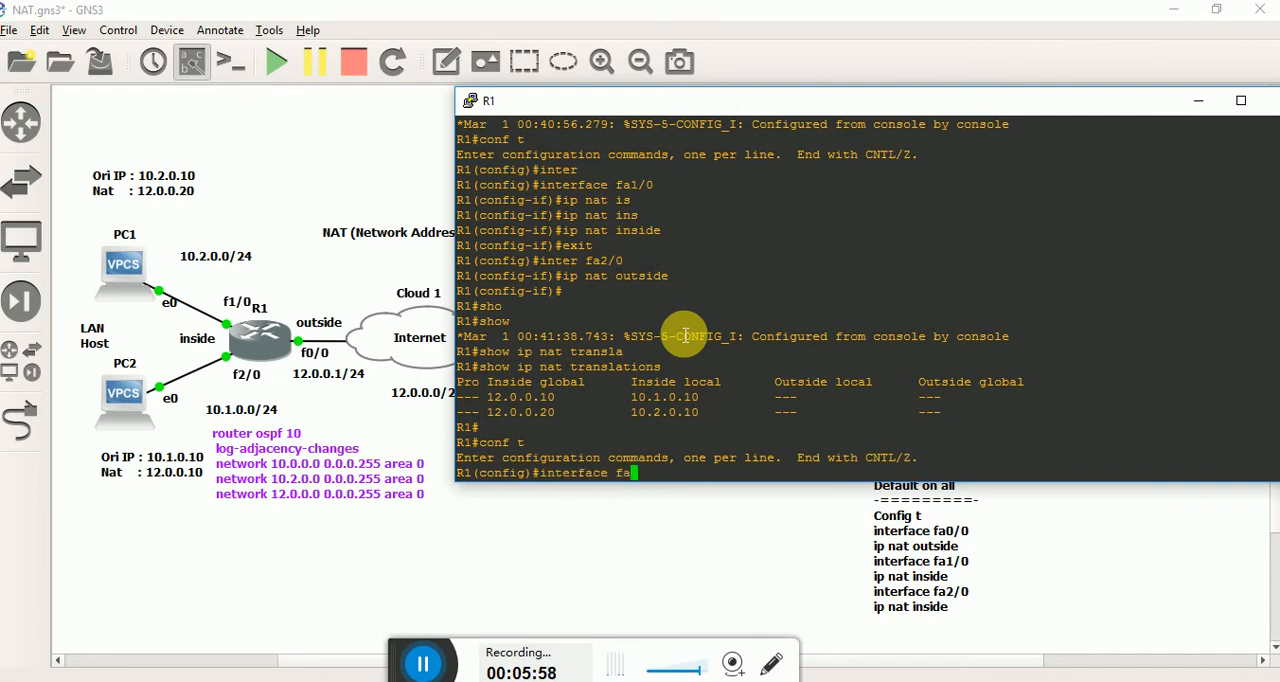
pyautogui.press('Return')
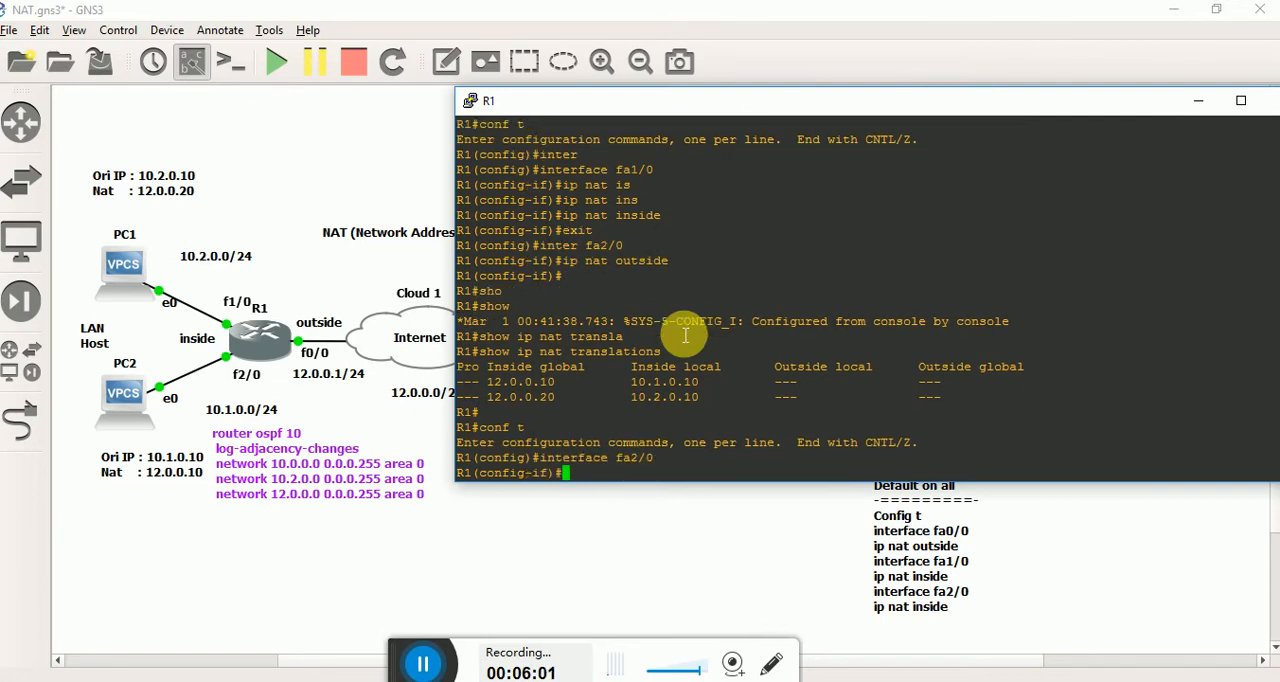
pyautogui.write('ip nat insi')
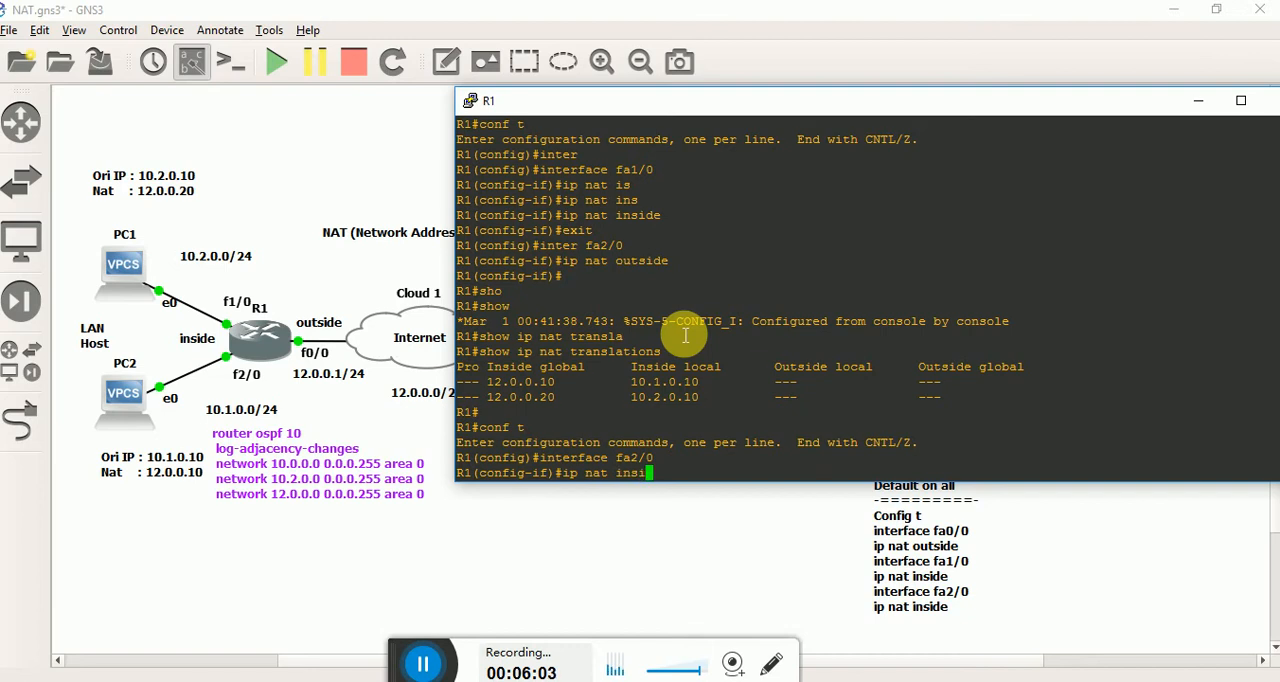
pyautogui.write('d')
pyautogui.press('Tab')
pyautogui.press('Return')
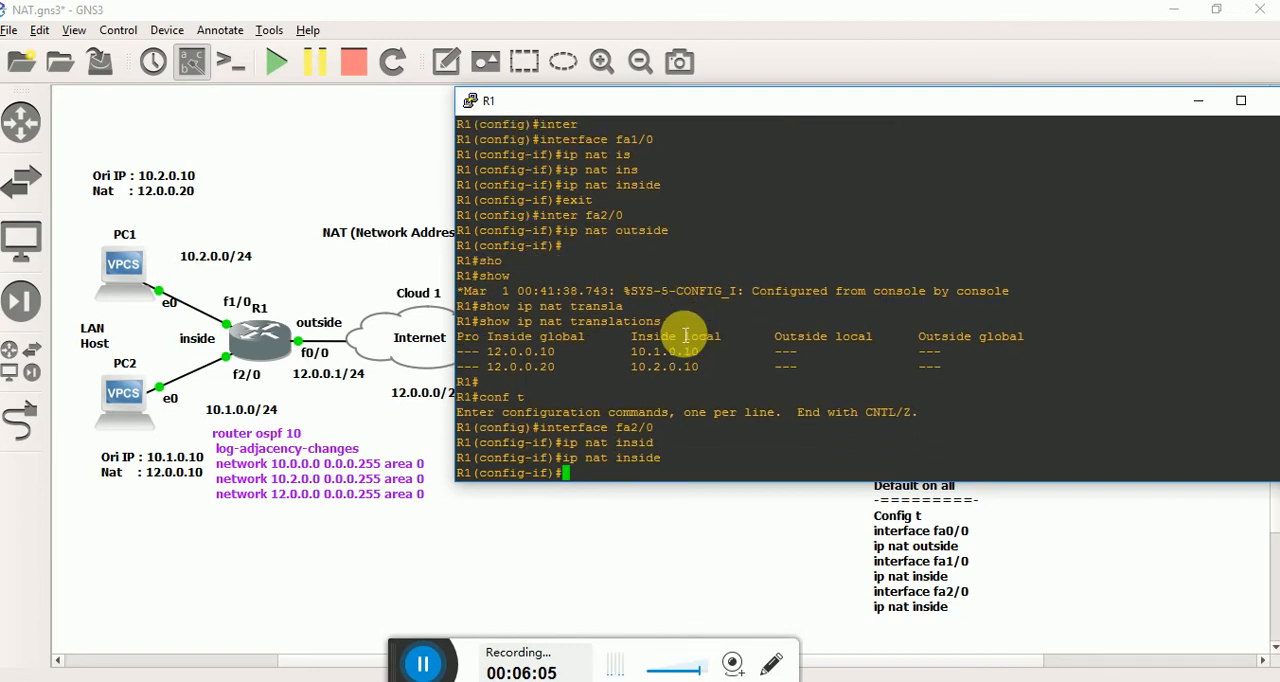
pyautogui.write('exit')
pyautogui.press('Return')
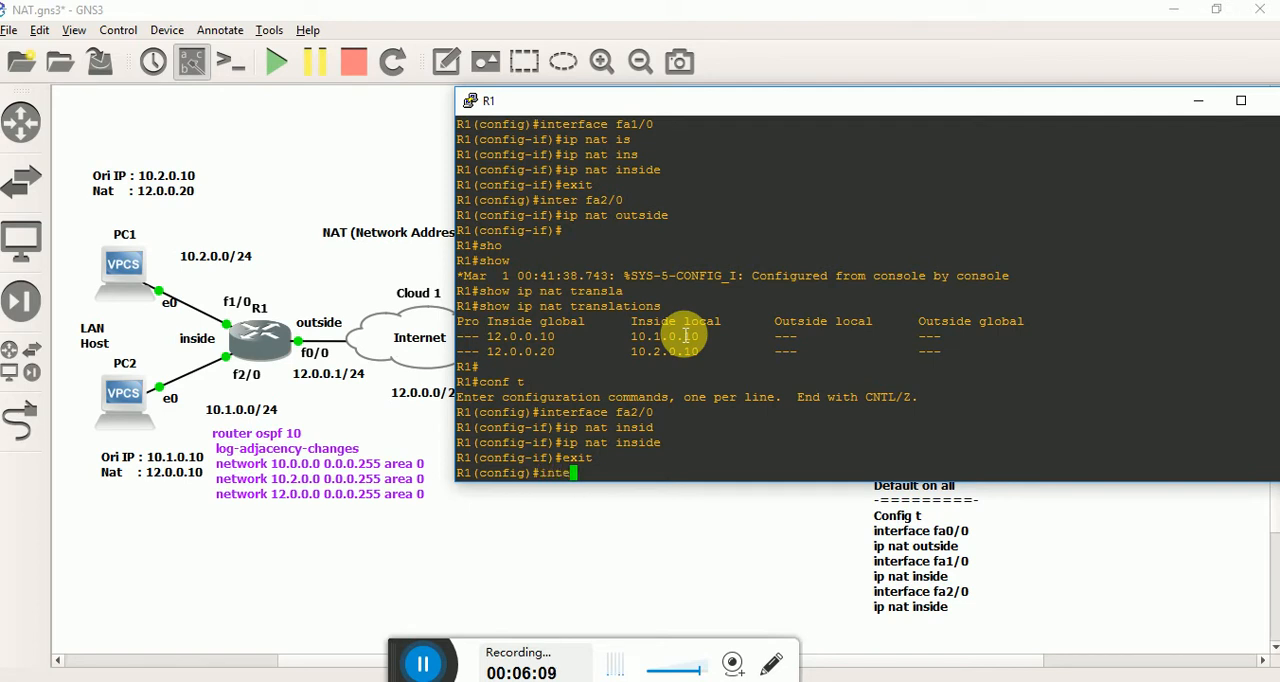
# Set R1's interface fa0/0 to ip nat outside and leave configuration mode.
pyautogui.write('inteer')
pyautogui.press('Tab')
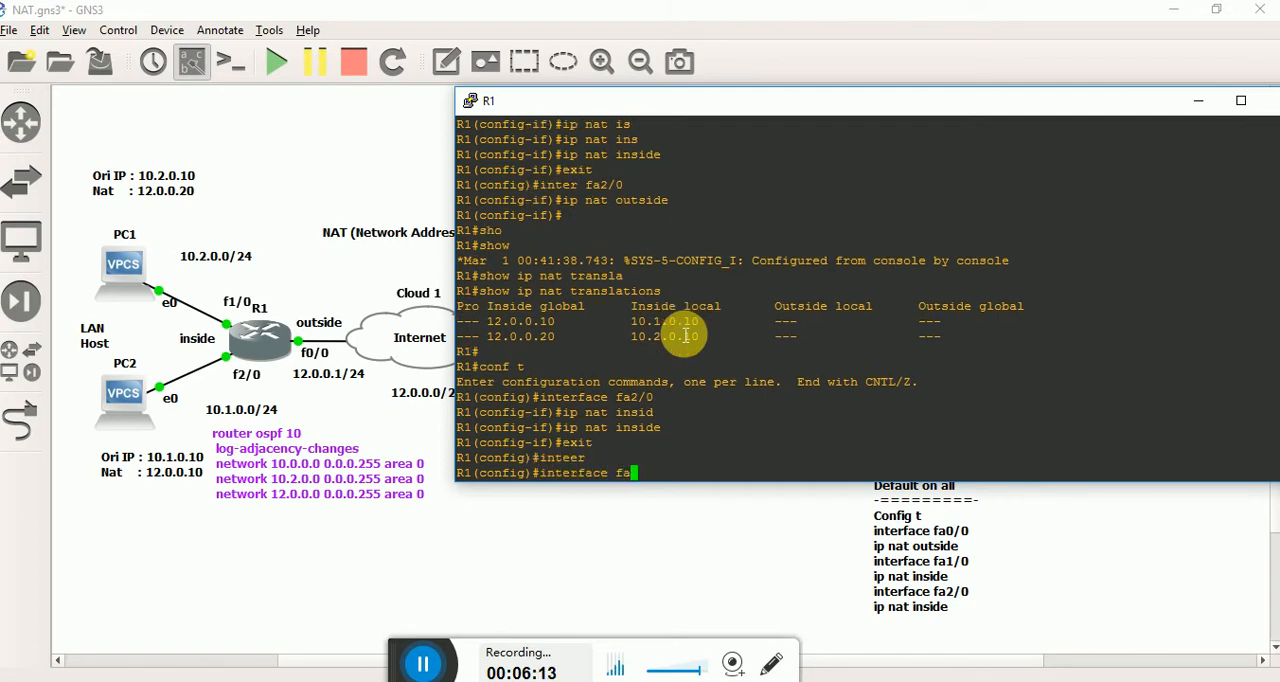
pyautogui.press('Return')
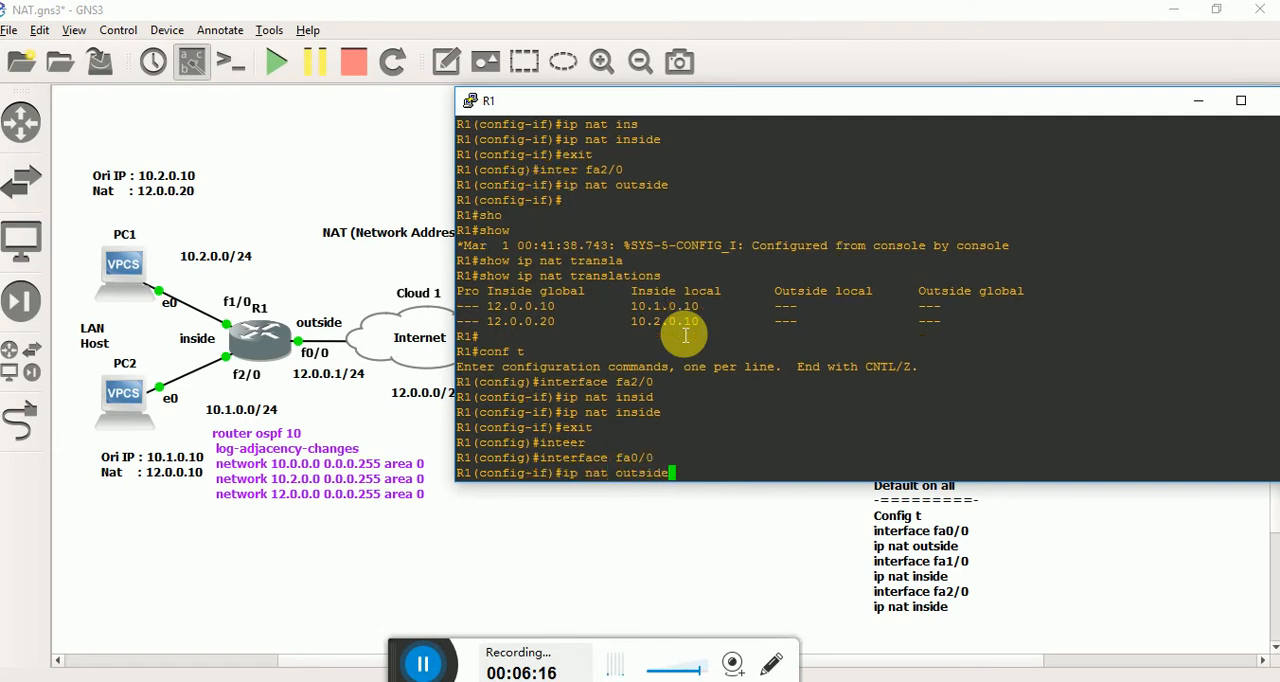
pyautogui.press('Return')
pyautogui.hotkey('ctrl', 'z')
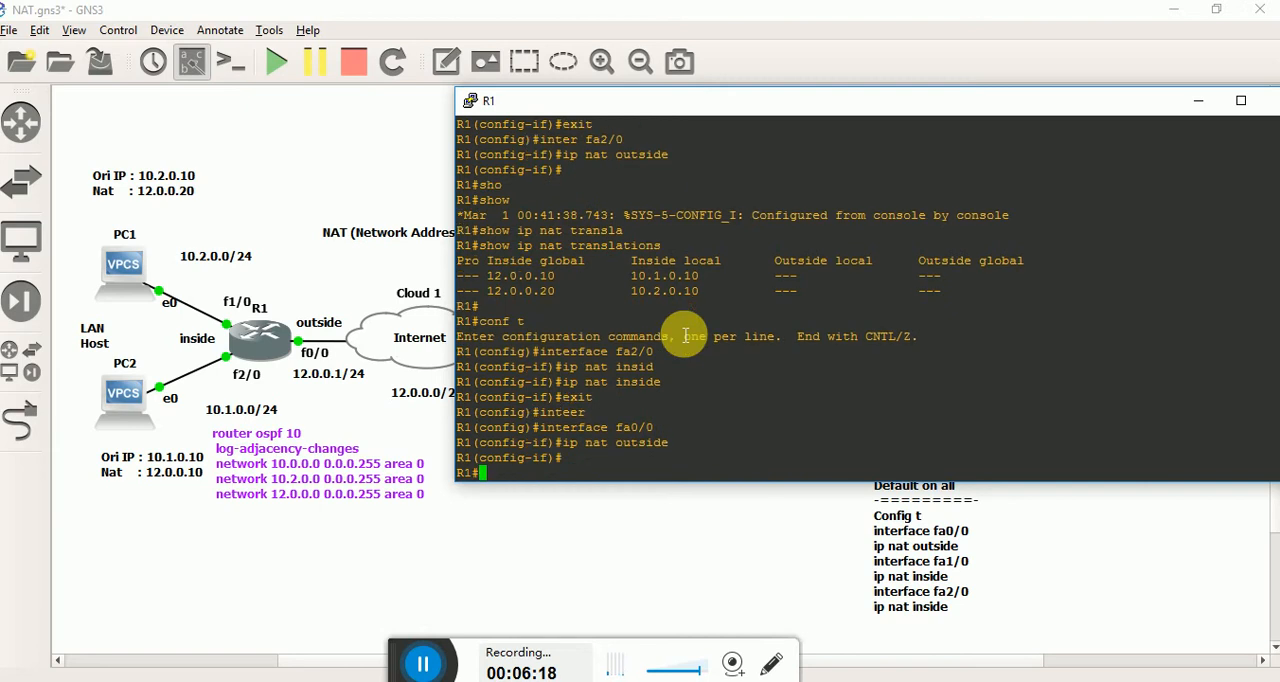
# Ping 172.16.0.2 again from PC1 and check the source addresses of the newest ICMP packets in the Wireshark capture.
pyautogui.click(772, 537)
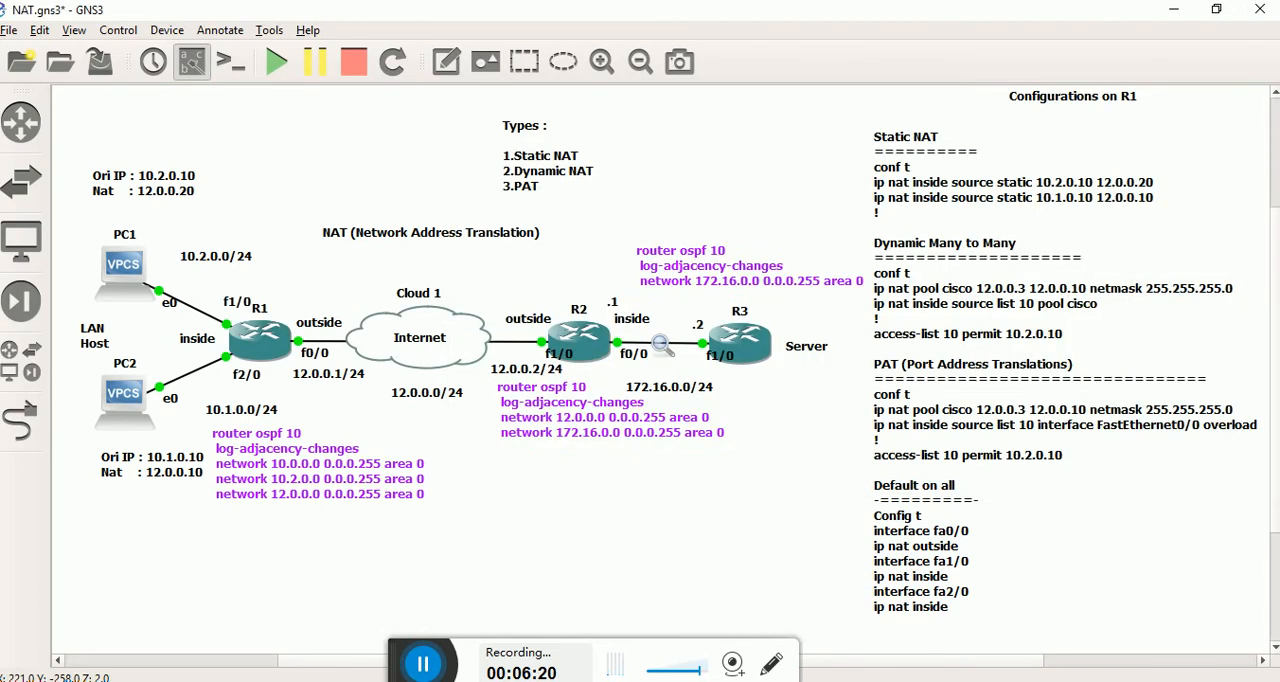
pyautogui.click(686, 600)
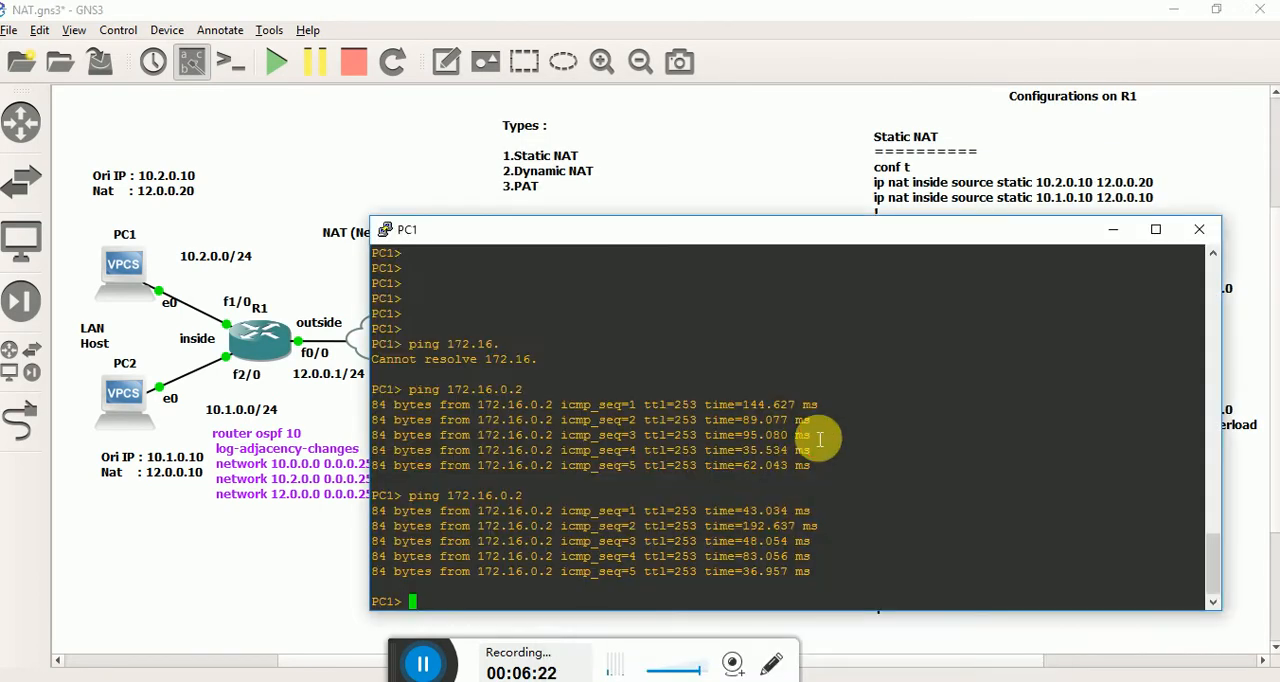
pyautogui.press('Up')
pyautogui.press('Return')
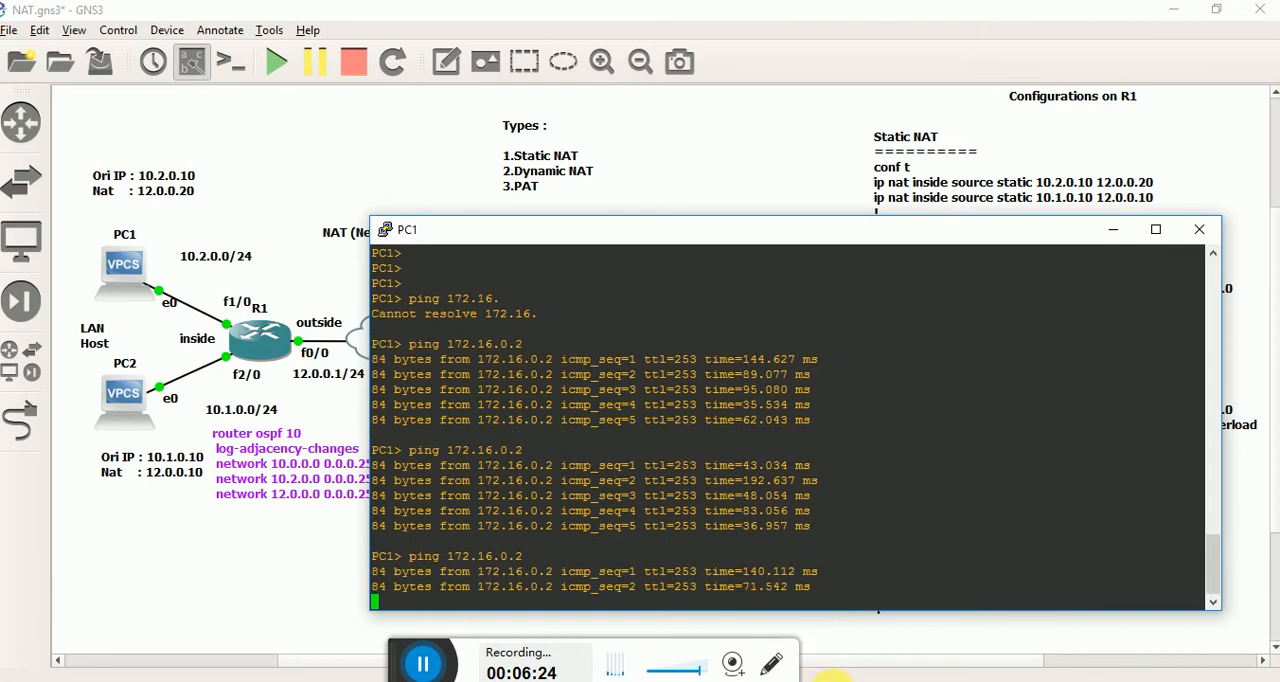
pyautogui.hotkey('alt', 'Tab')
pyautogui.click(215, 305)
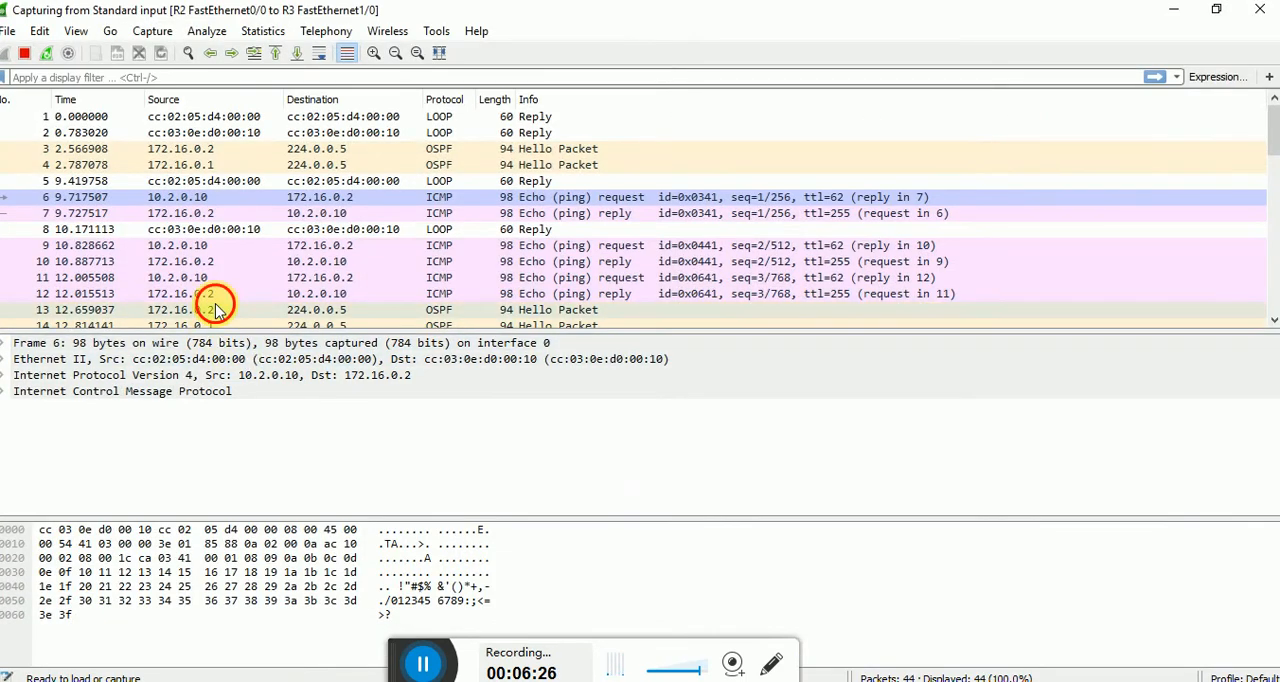
pyautogui.scroll(-5, 219, 309)
pyautogui.scroll(-6, 218, 310)
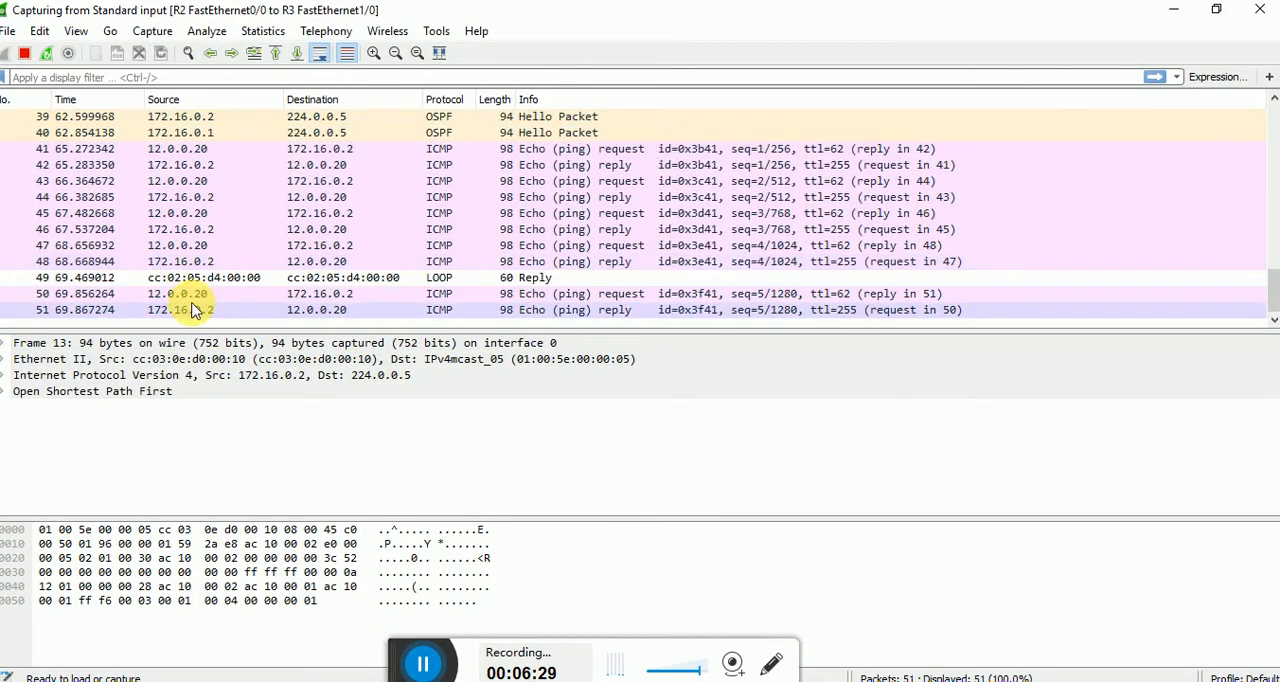
# Inspect the newest echo request to 172.16.0.2 in Wireshark, return to GNS3 and close PC1's console.
pyautogui.click(188, 295)
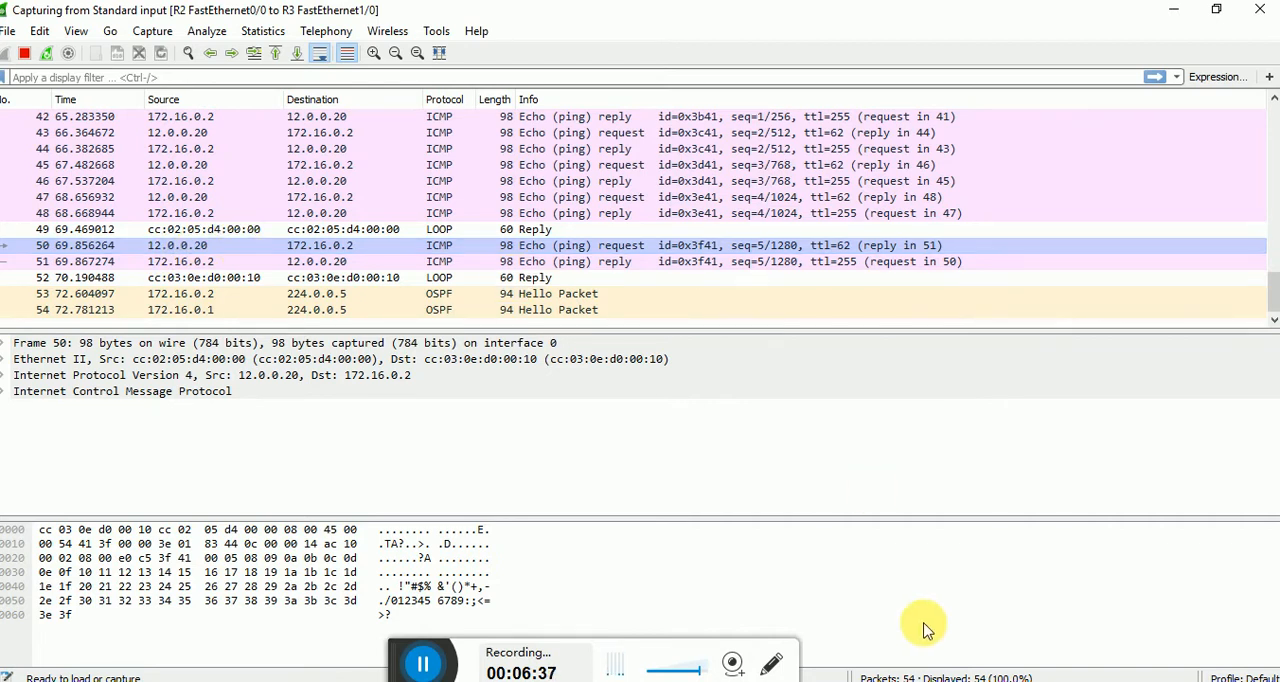
pyautogui.click(1181, 10)
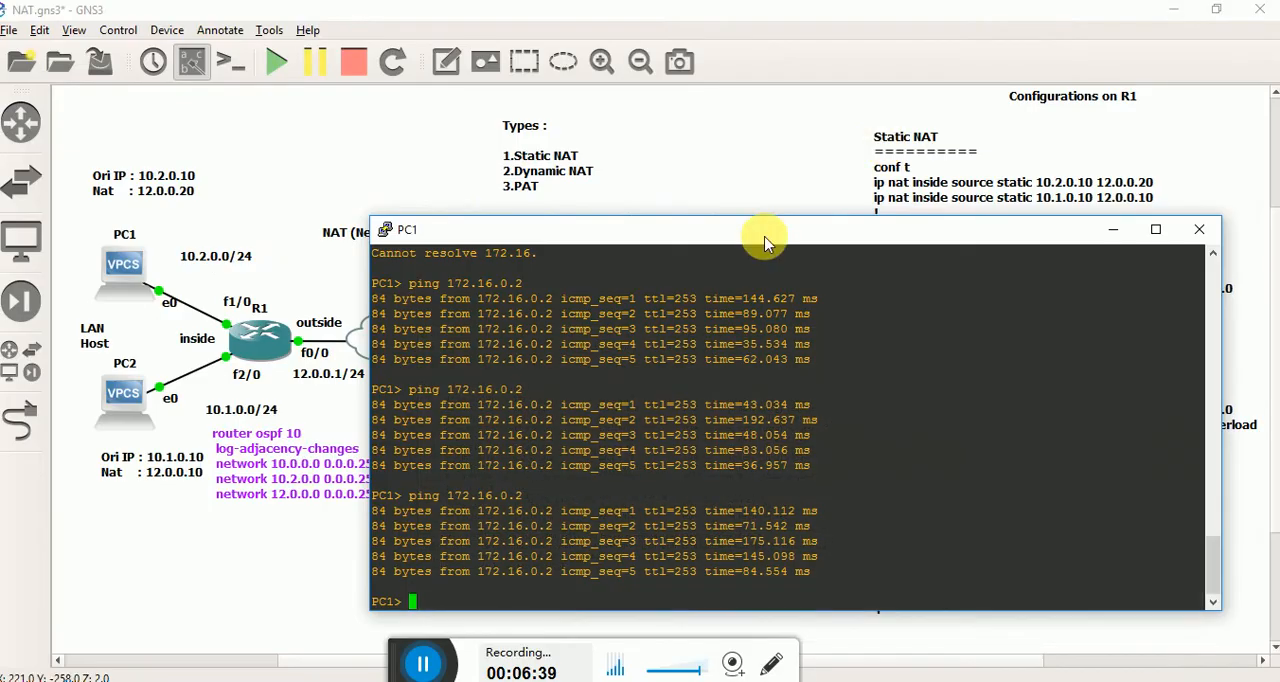
pyautogui.click(1196, 236)
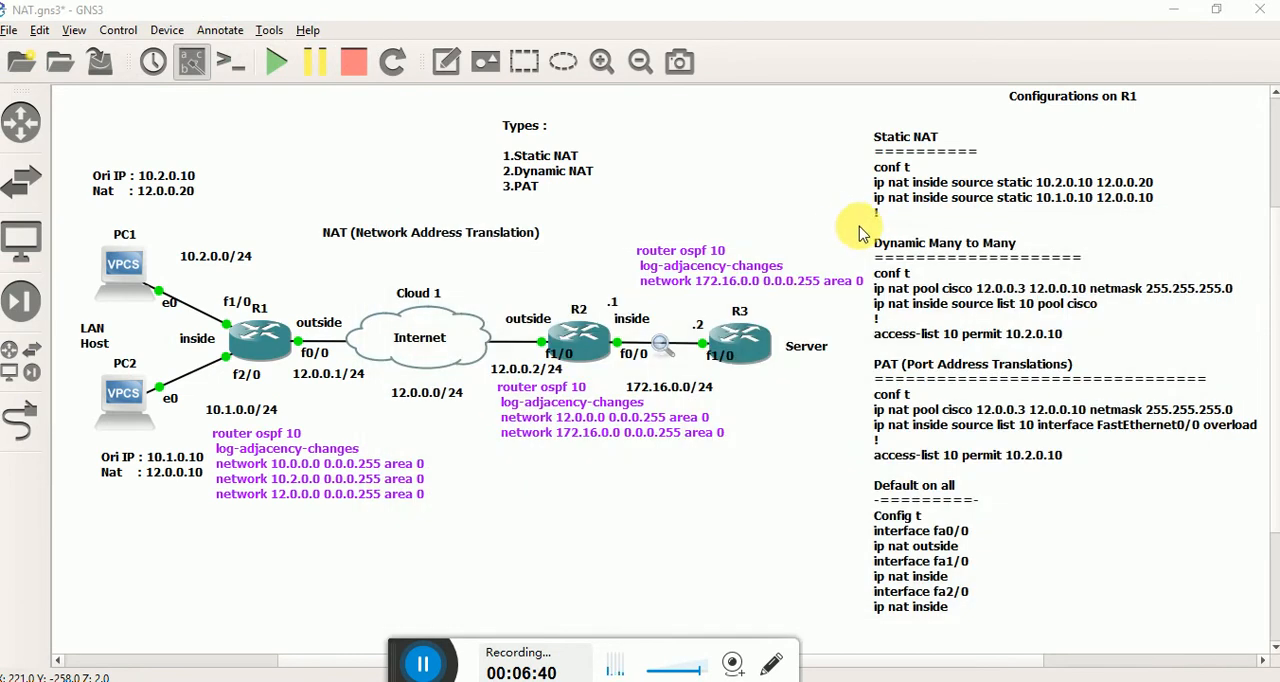
# Review the Dynamic Many to Many and PAT notes against the LAN hosts' addresses and R1's outside interface on the topology.
pyautogui.click(930, 255)
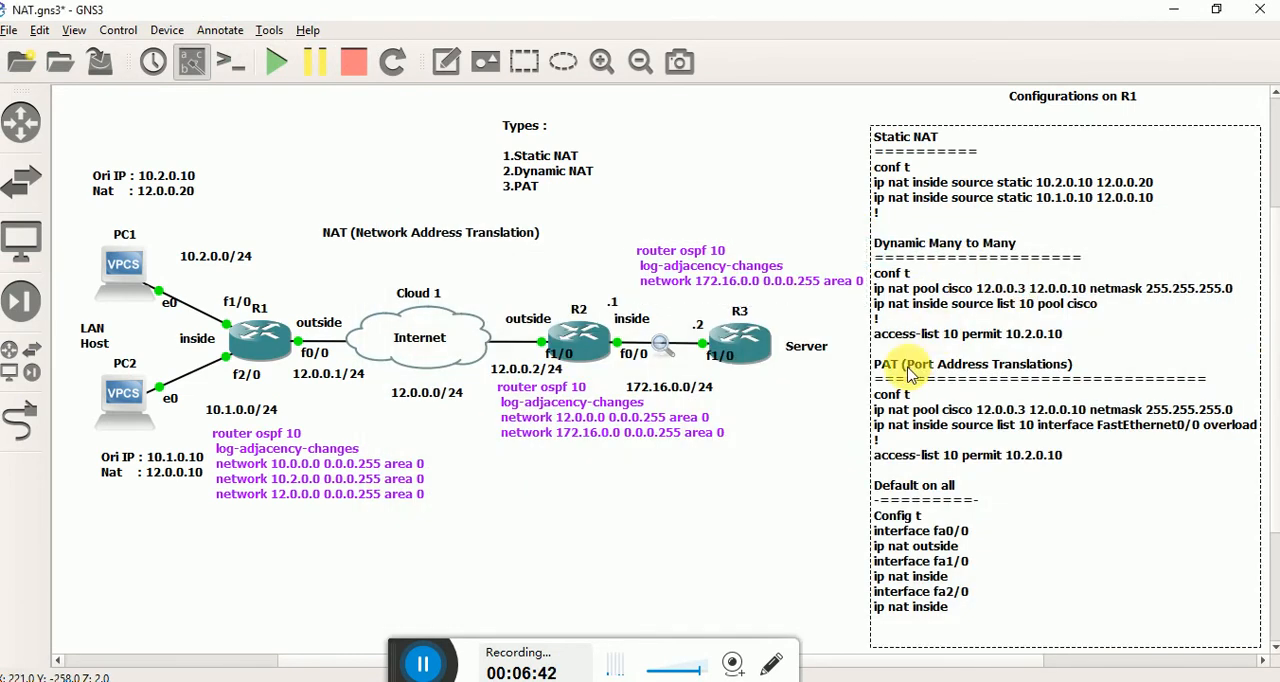
pyautogui.click(854, 463)
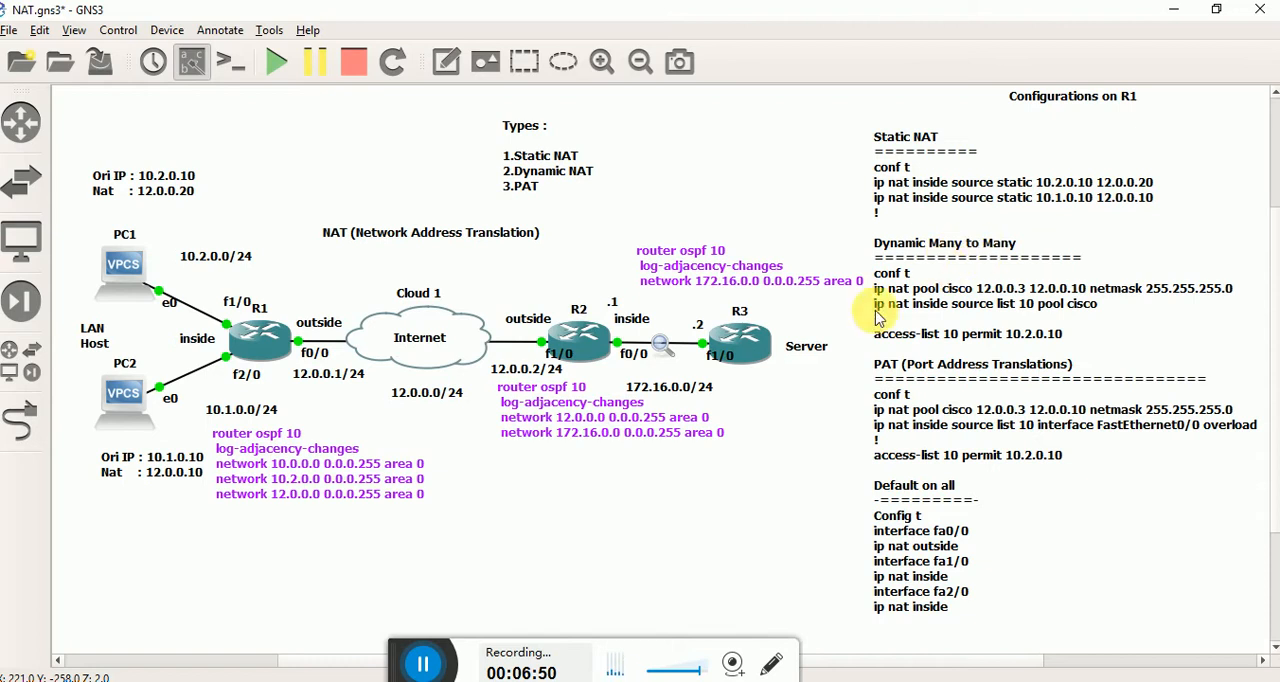
pyautogui.moveTo(127, 110); pyautogui.dragTo(128, 647)
pyautogui.click(190, 614)
pyautogui.moveTo(147, 130); pyautogui.dragTo(120, 611)
pyautogui.click(160, 613)
pyautogui.moveTo(118, 119); pyautogui.dragTo(144, 305)
pyautogui.click(251, 195)
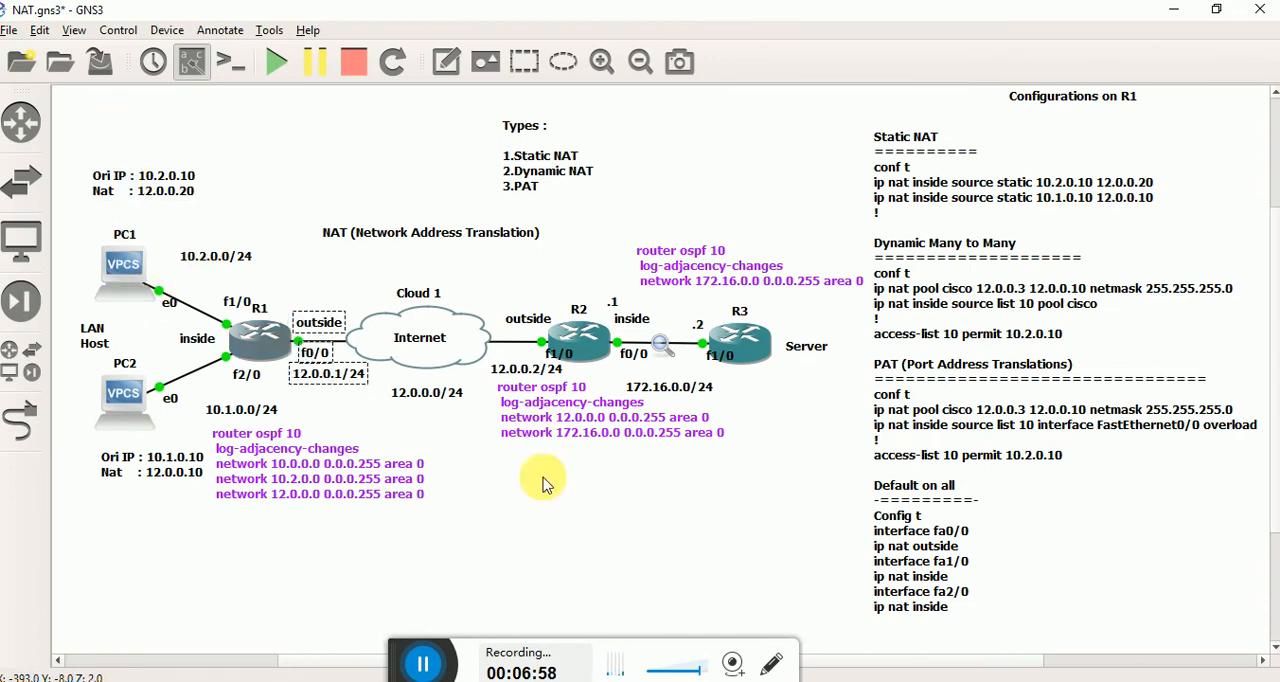
pyautogui.click(918, 312)
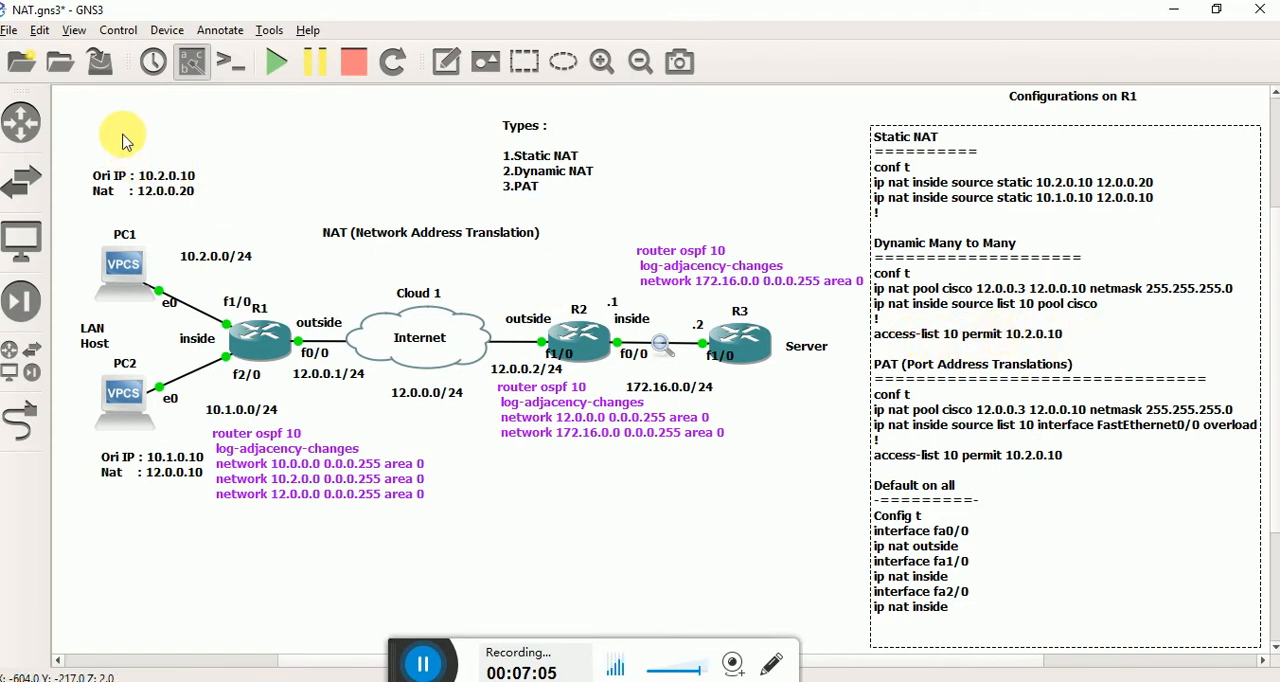
pyautogui.moveTo(98, 123); pyautogui.dragTo(152, 595)
pyautogui.click(198, 577)
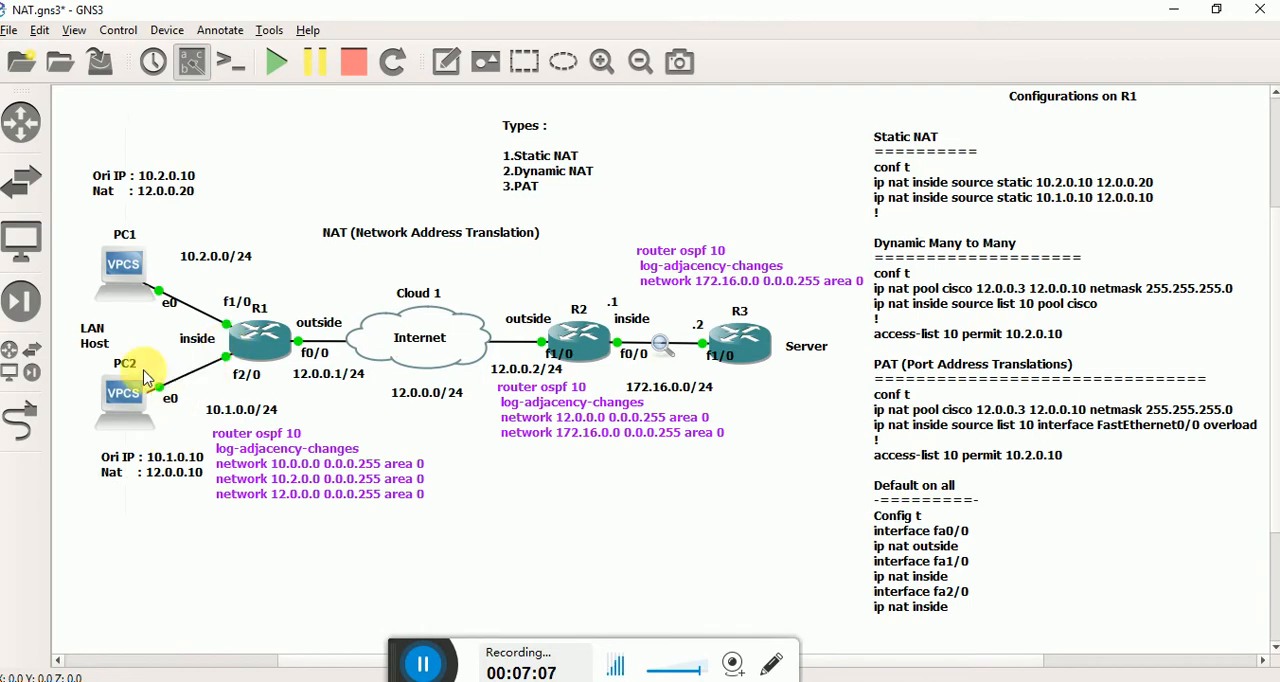
pyautogui.click(997, 298)
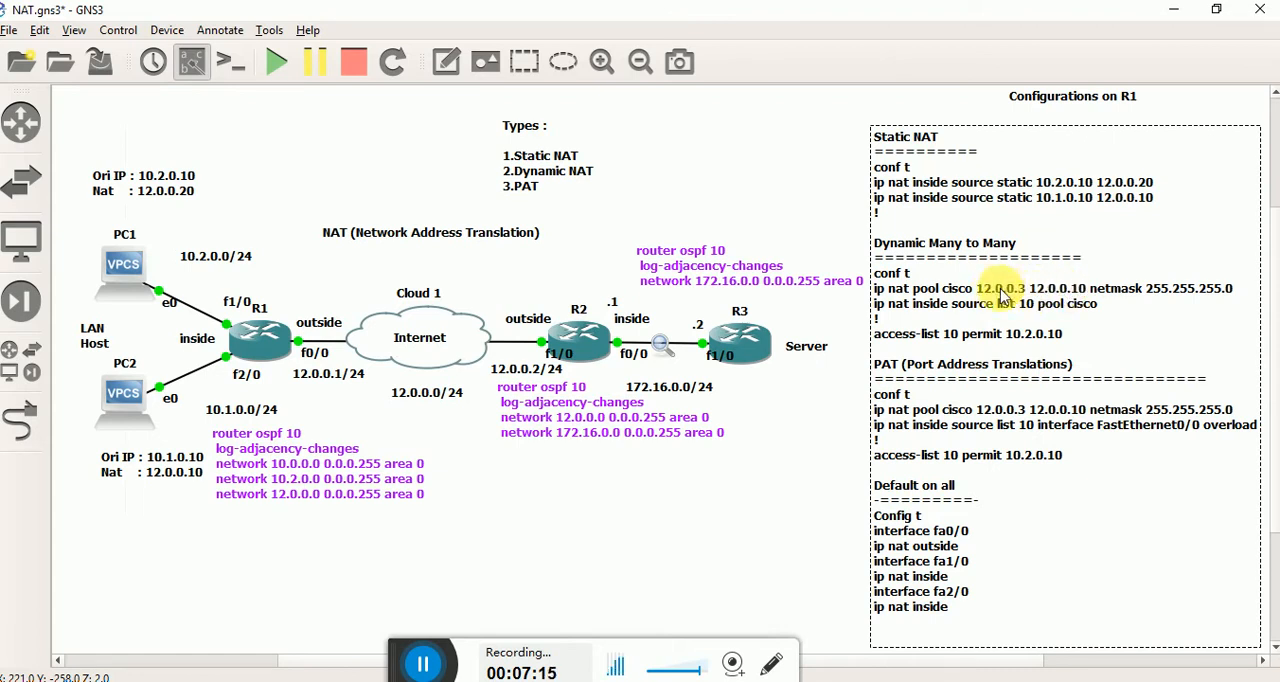
pyautogui.moveTo(129, 102); pyautogui.dragTo(139, 597)
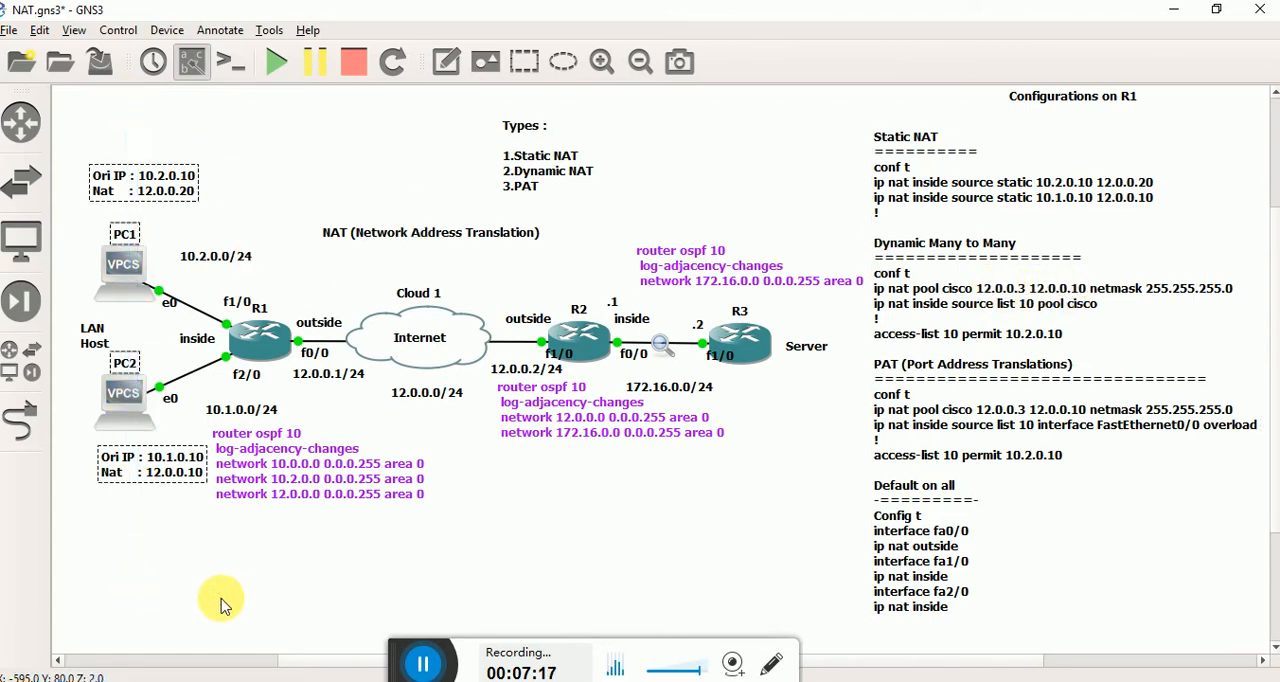
pyautogui.click(257, 597)
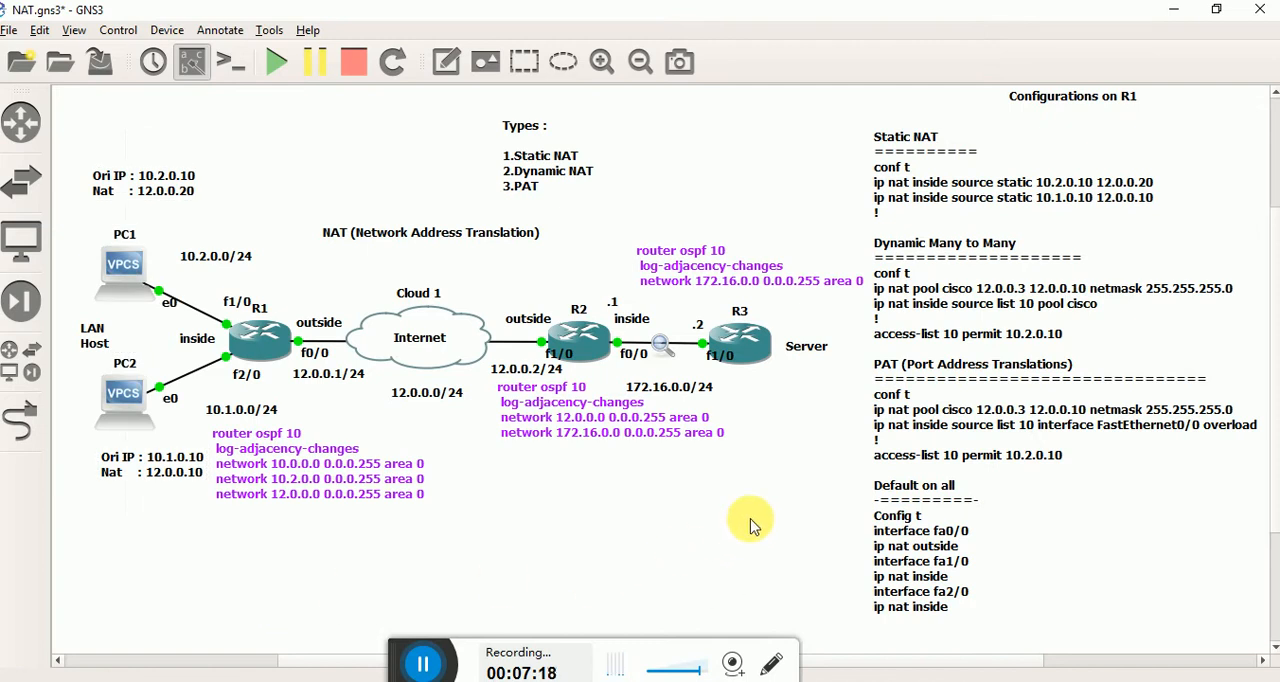
# Switch to Wireshark, stop the capture on the R2–R3 link and return to the GNS3 topology.
pyautogui.hotkey('alt', 'Tab')
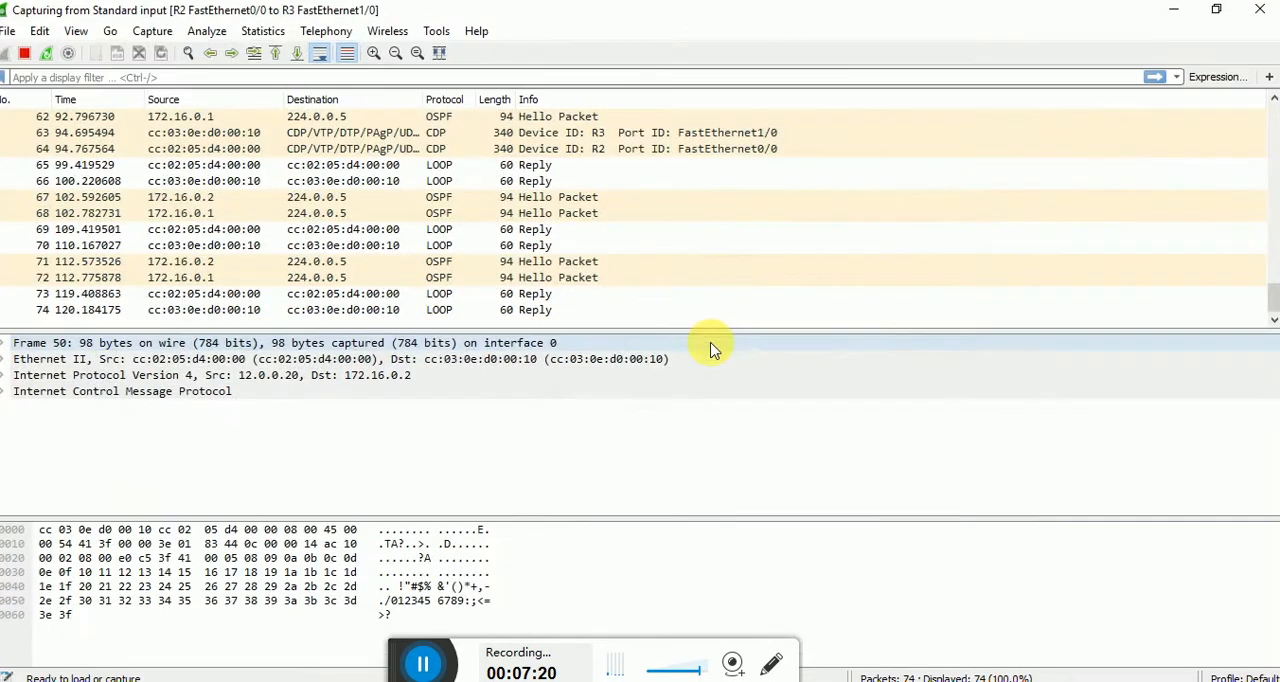
pyautogui.click(24, 53)
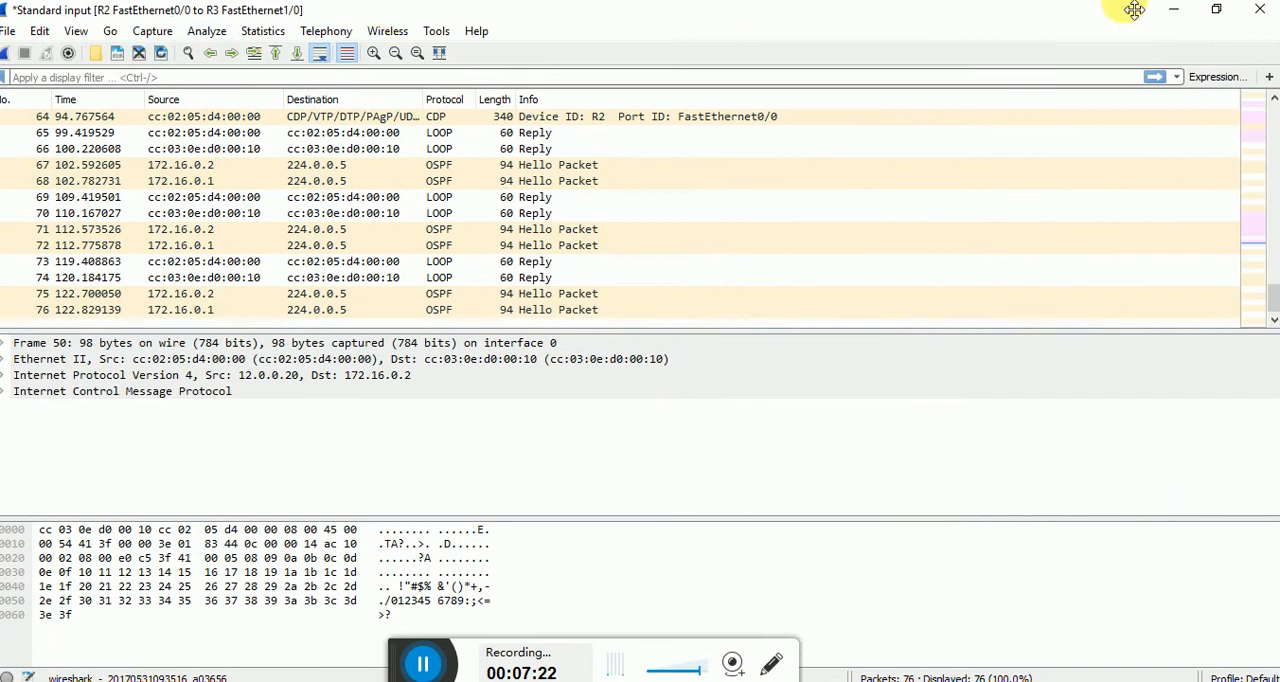
pyautogui.click(1180, 13)
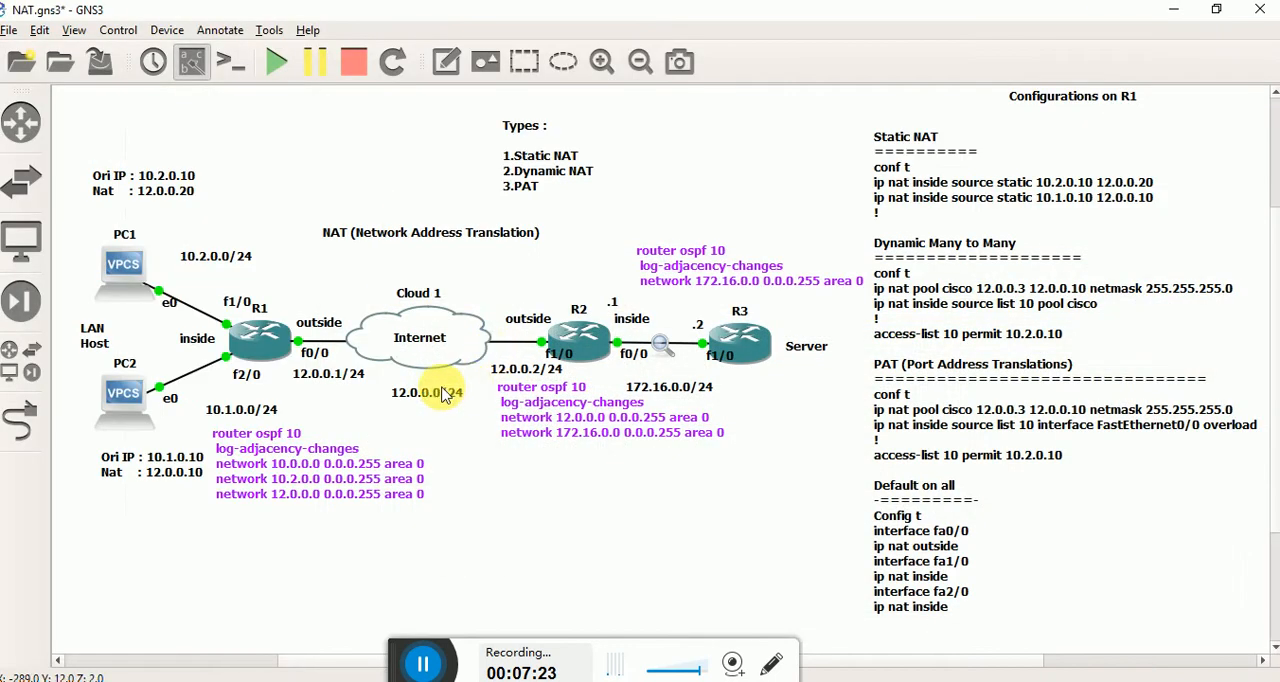
# Open R1's console, narrow its window and place it below the dynamic NAT notes so they can be read.
pyautogui.doubleClick(270, 343)
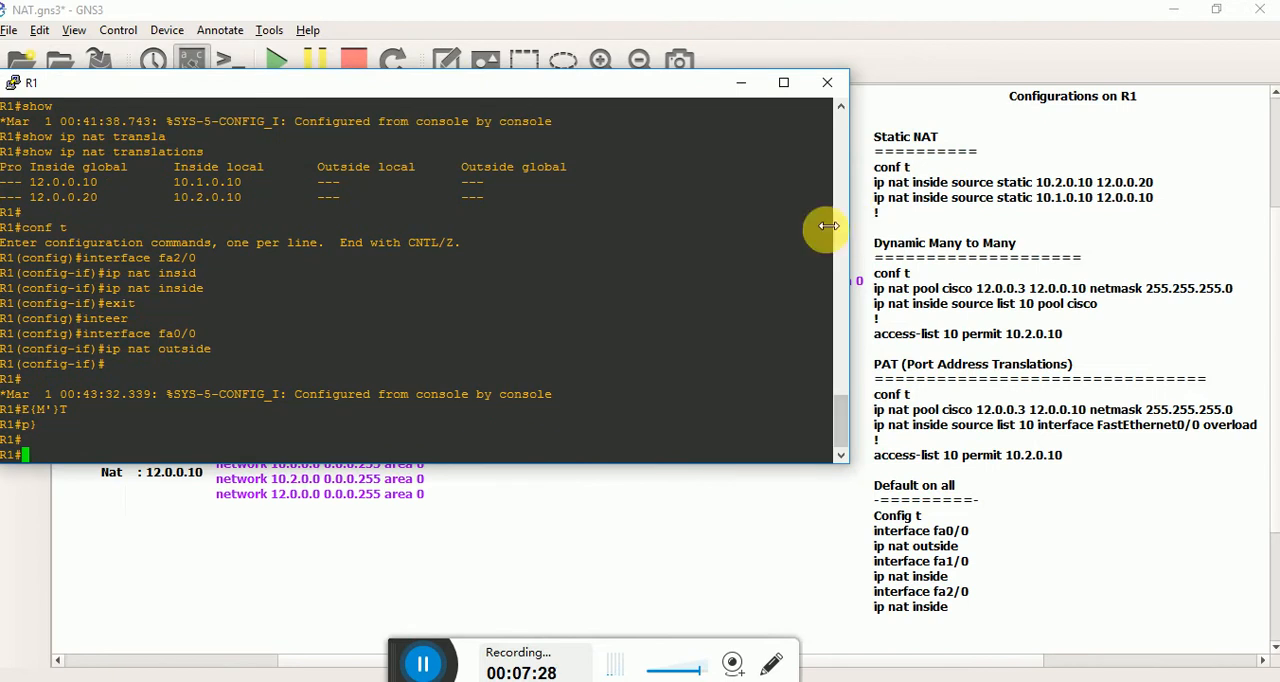
pyautogui.moveTo(849, 222); pyautogui.dragTo(577, 200)
pyautogui.moveTo(400, 86); pyautogui.dragTo(1226, 400)
pyautogui.write('conf t')
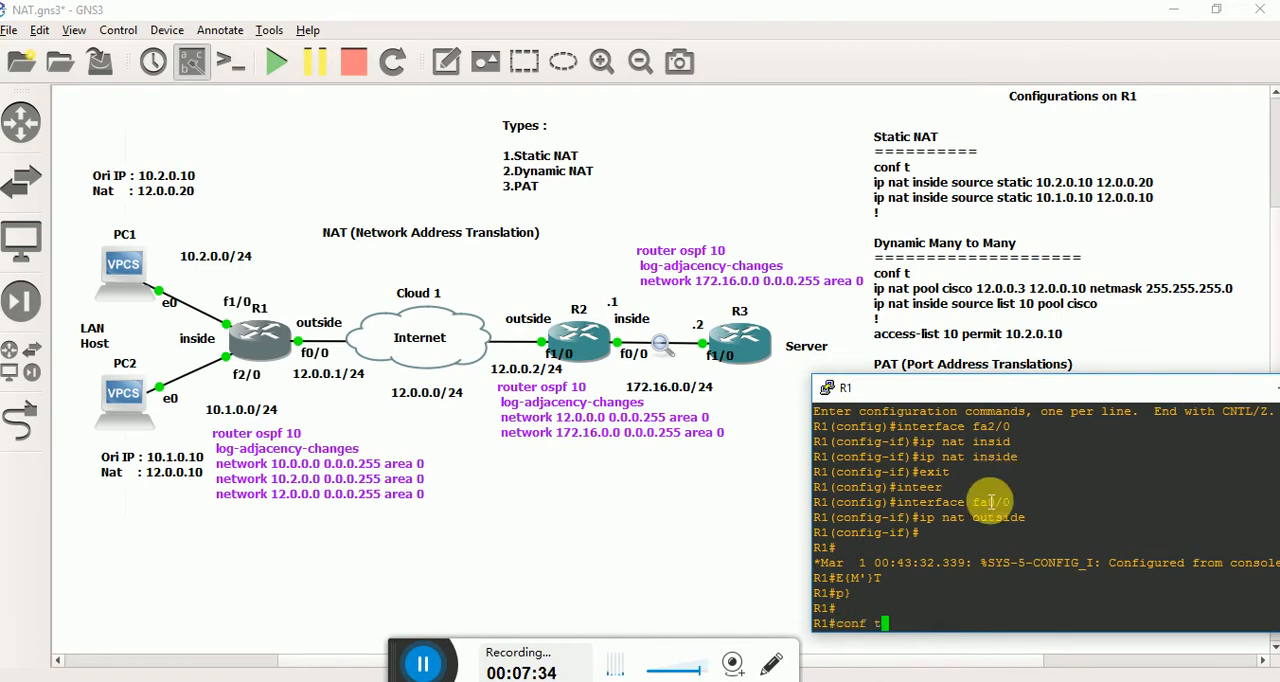
pyautogui.press('Return')
pyautogui.hotkey('ctrl', 'z')
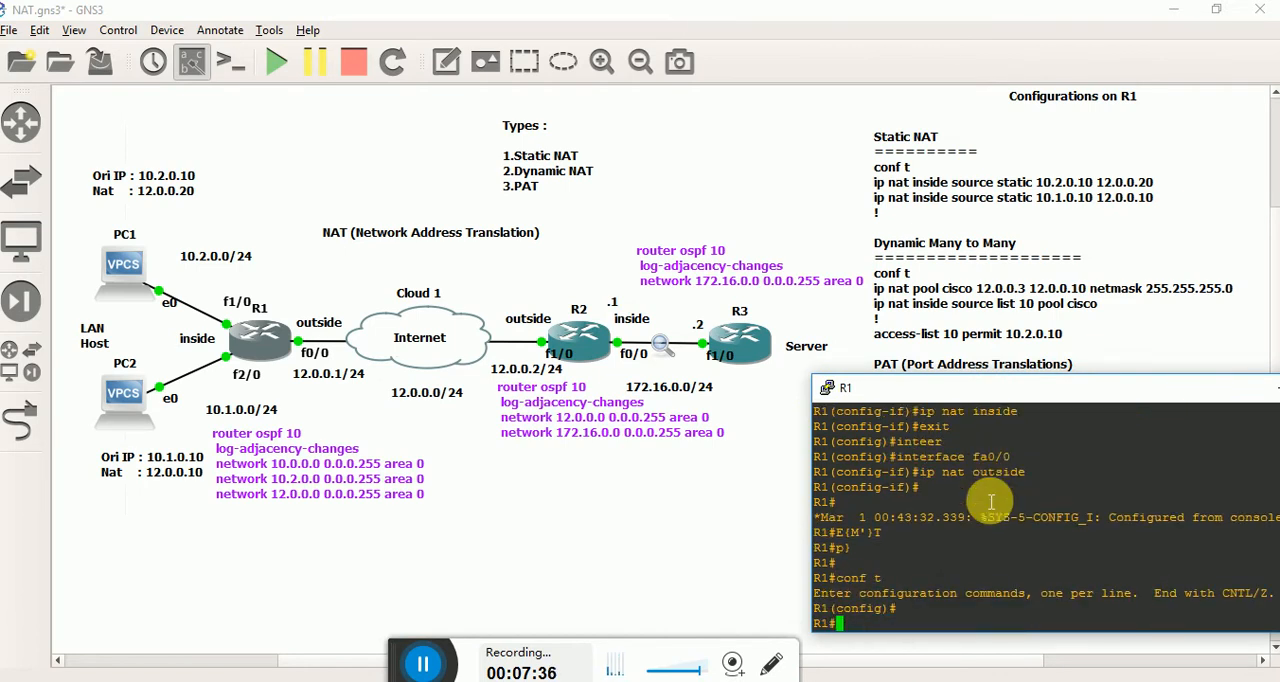
# Show R1's running configuration in an enlarged console and page through it to the ip nat statements.
pyautogui.write('show run')
pyautogui.press('Tab')
pyautogui.press('Return')
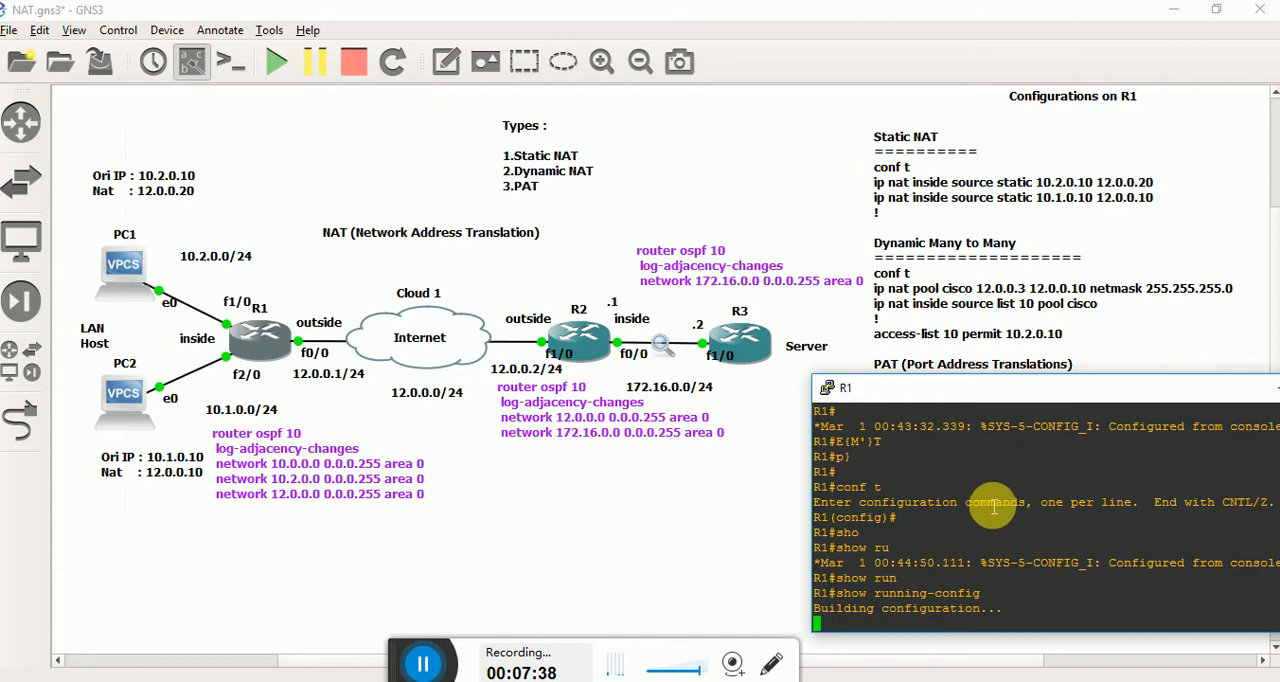
pyautogui.doubleClick(1020, 388)
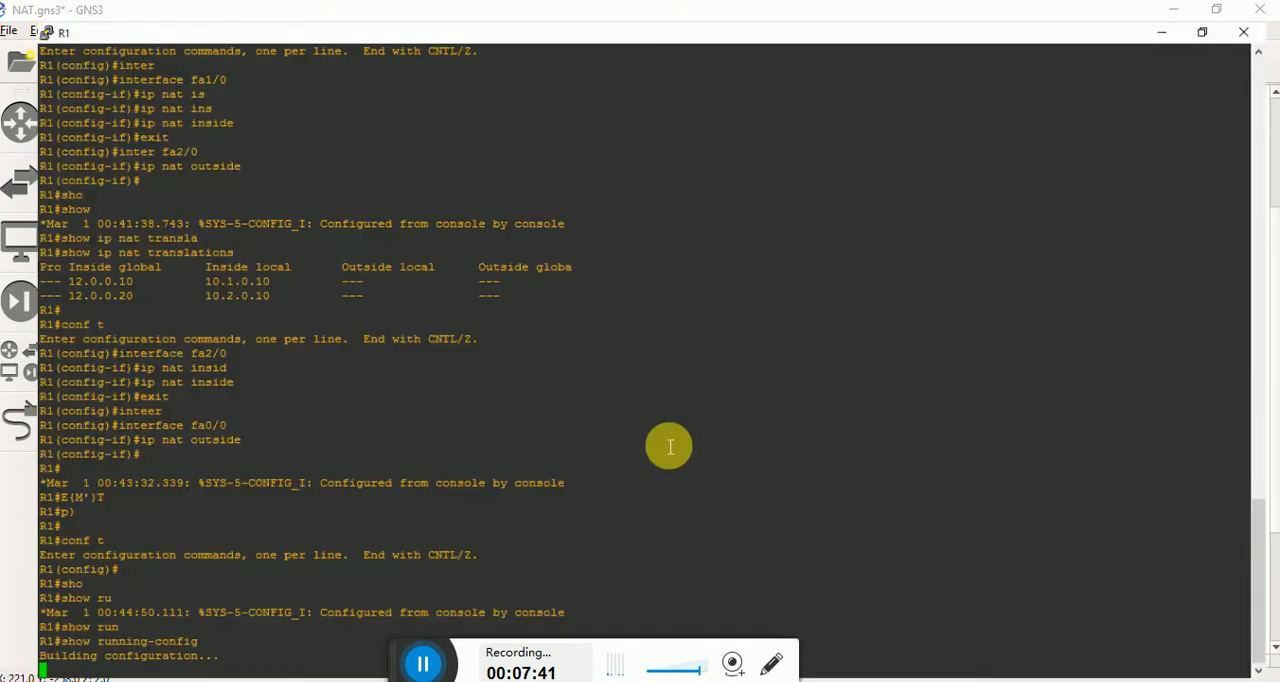
pyautogui.doubleClick(365, 22)
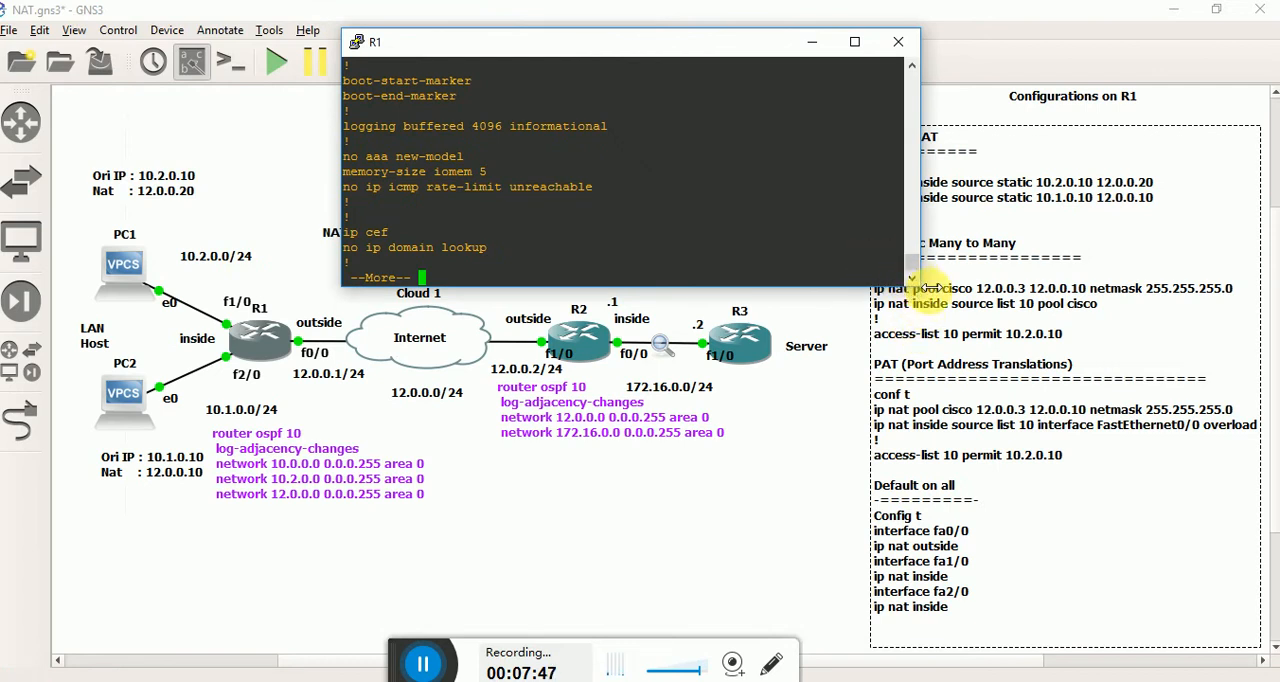
pyautogui.moveTo(930, 288); pyautogui.dragTo(977, 452)
pyautogui.press('space')
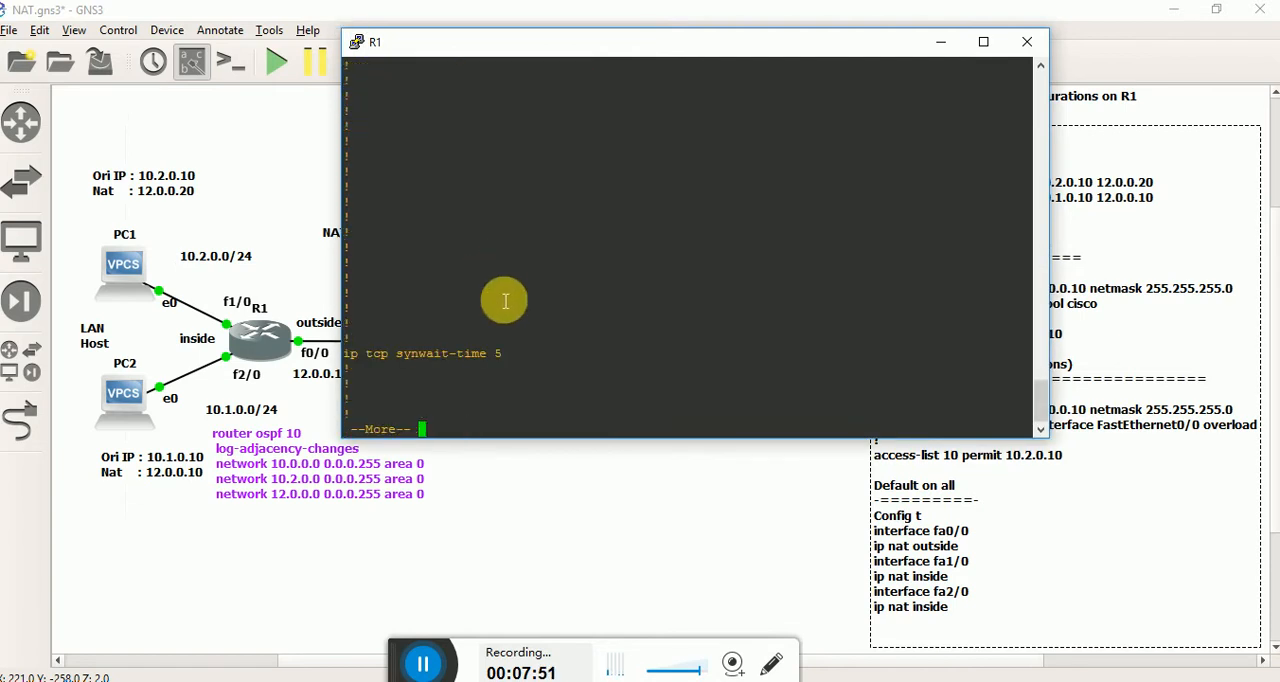
pyautogui.press('space')
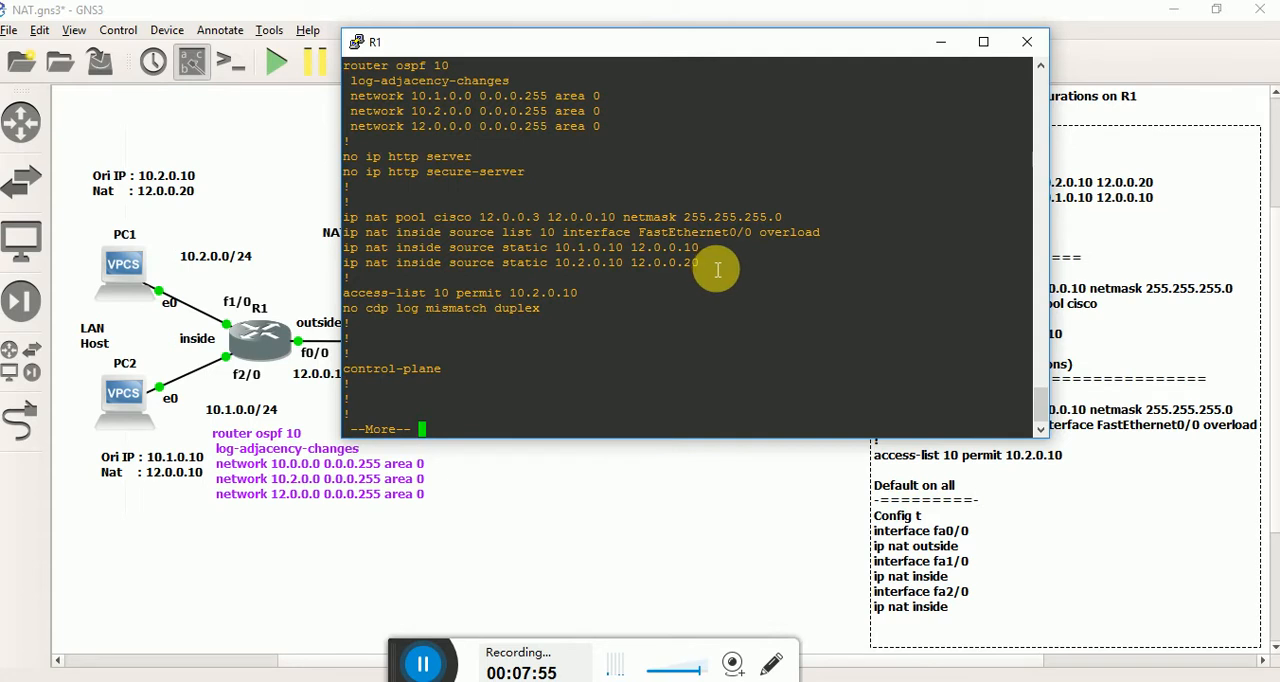
# Copy the four ip nat lines from R1's running configuration and paste them into a new Notepad document.
pyautogui.moveTo(717, 269); pyautogui.dragTo(342, 216)
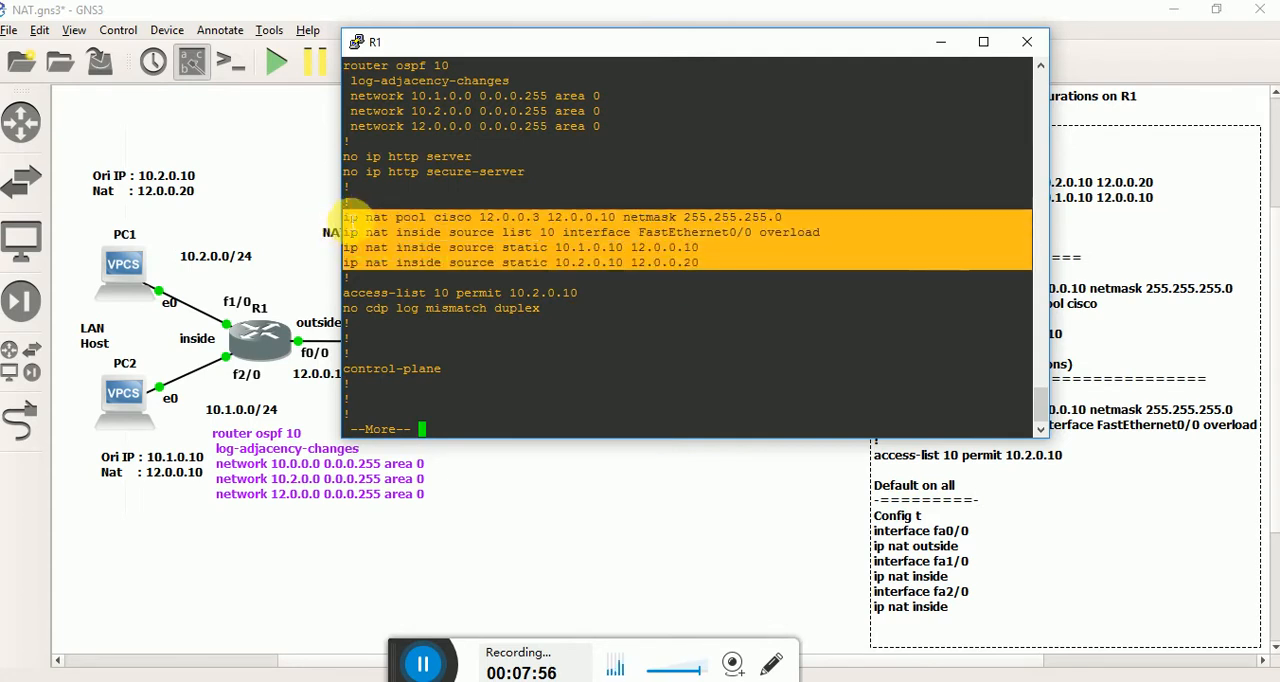
pyautogui.press('space')
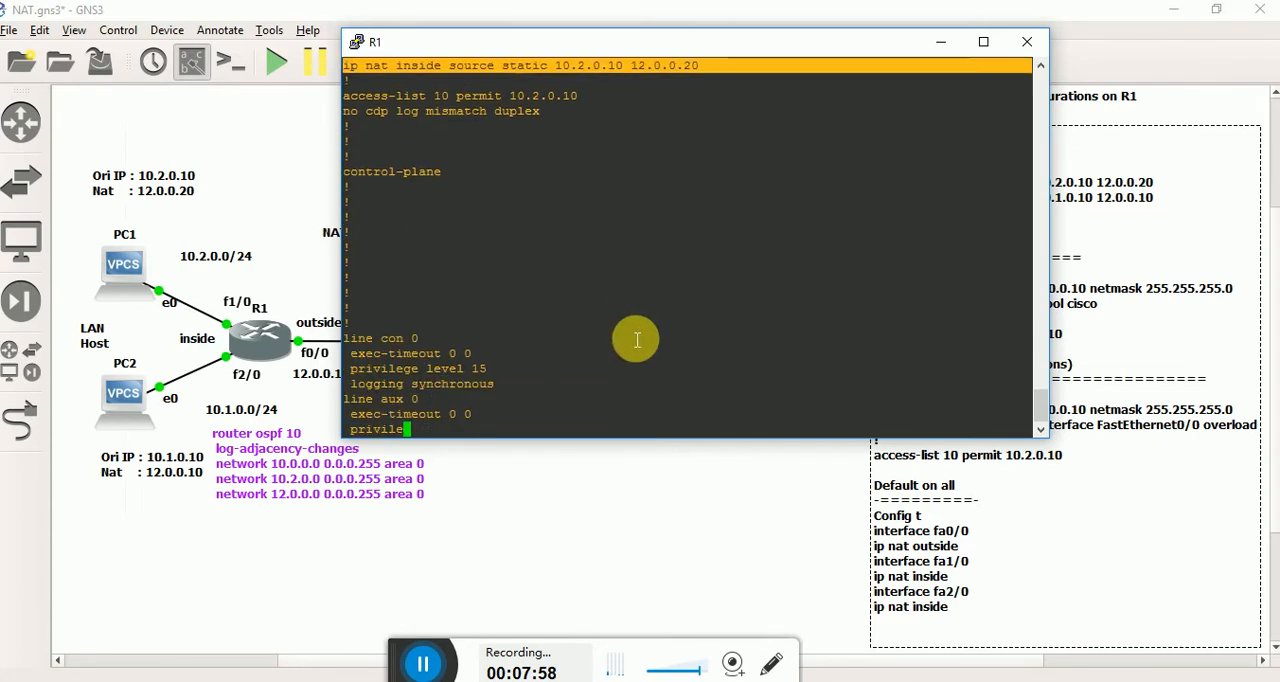
pyautogui.press('super+r')
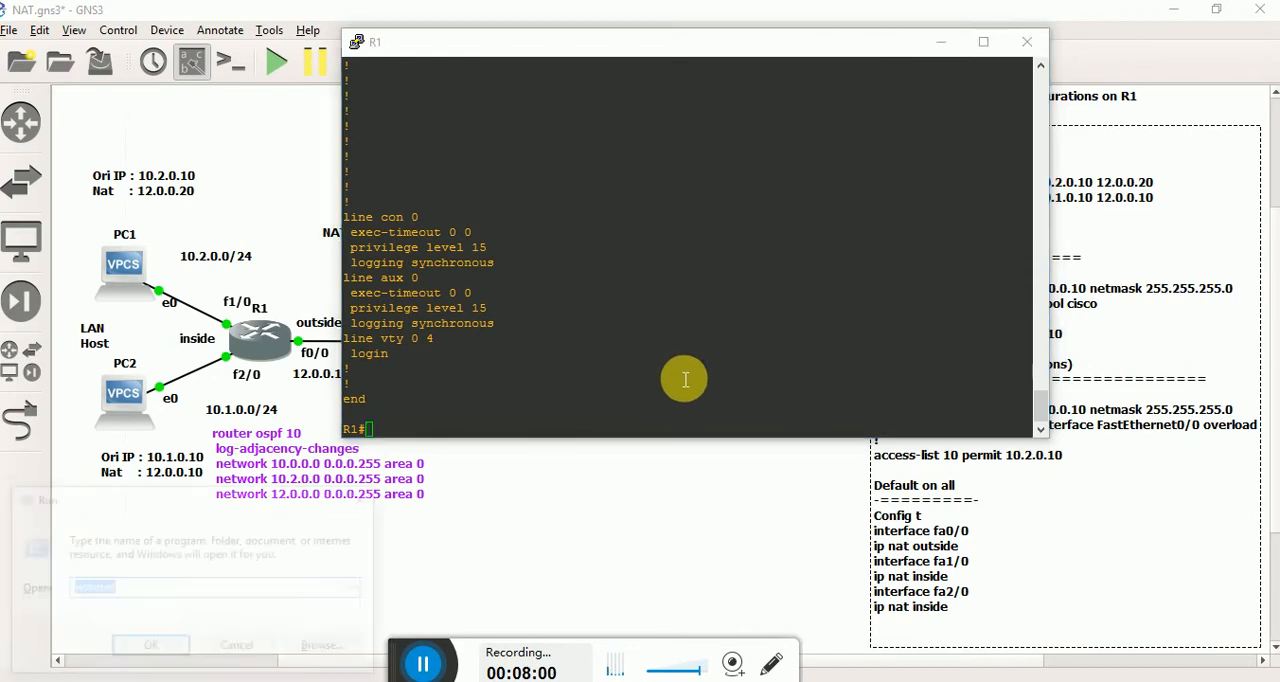
pyautogui.press('Return')
pyautogui.write('ip nat pool cisco 12.0.0.3 12.0.0.10 netmask 255.255.255.0 ip nat inside source list 10 interface FastEthernet0/0 overload ip nat inside source static 10.1.0.10 12.0.0.10 ip nat inside source static 10.2.0.10 12.0.0.20')
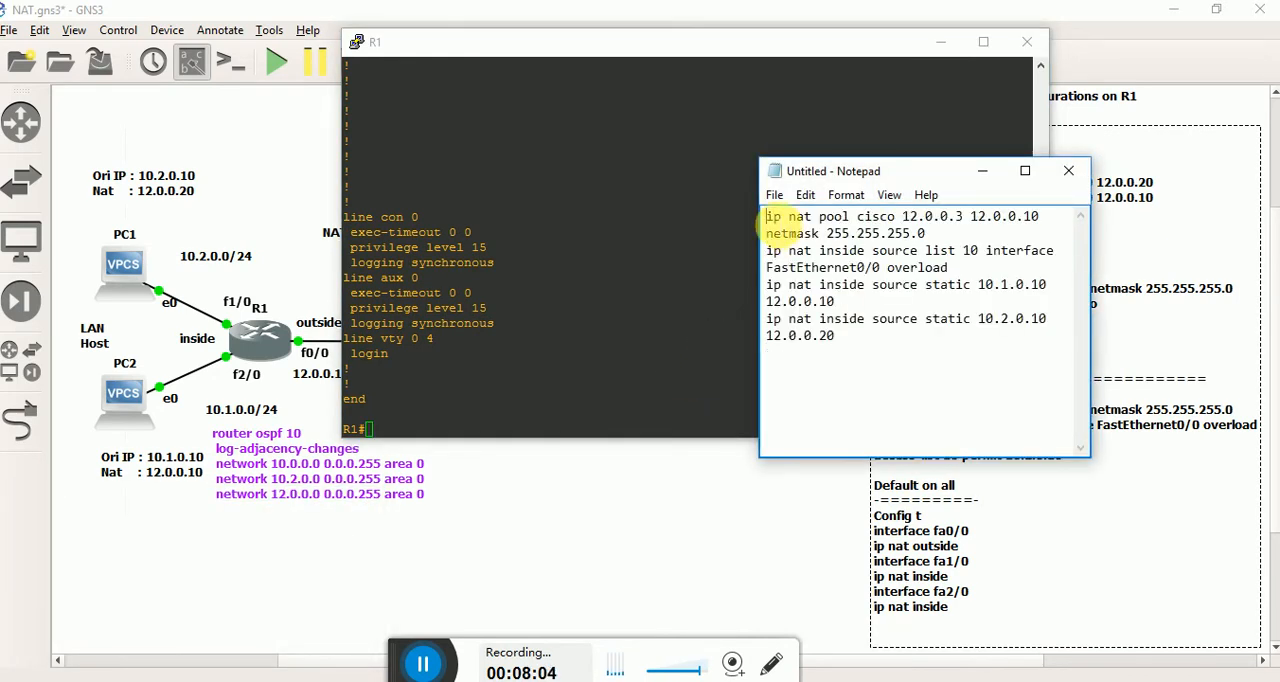
# Prefix each of the four ip nat lines in Notepad with "no" to make them removal commands.
pyautogui.write('no')
pyautogui.press('Down')
pyautogui.press('Down')
pyautogui.press('Down')
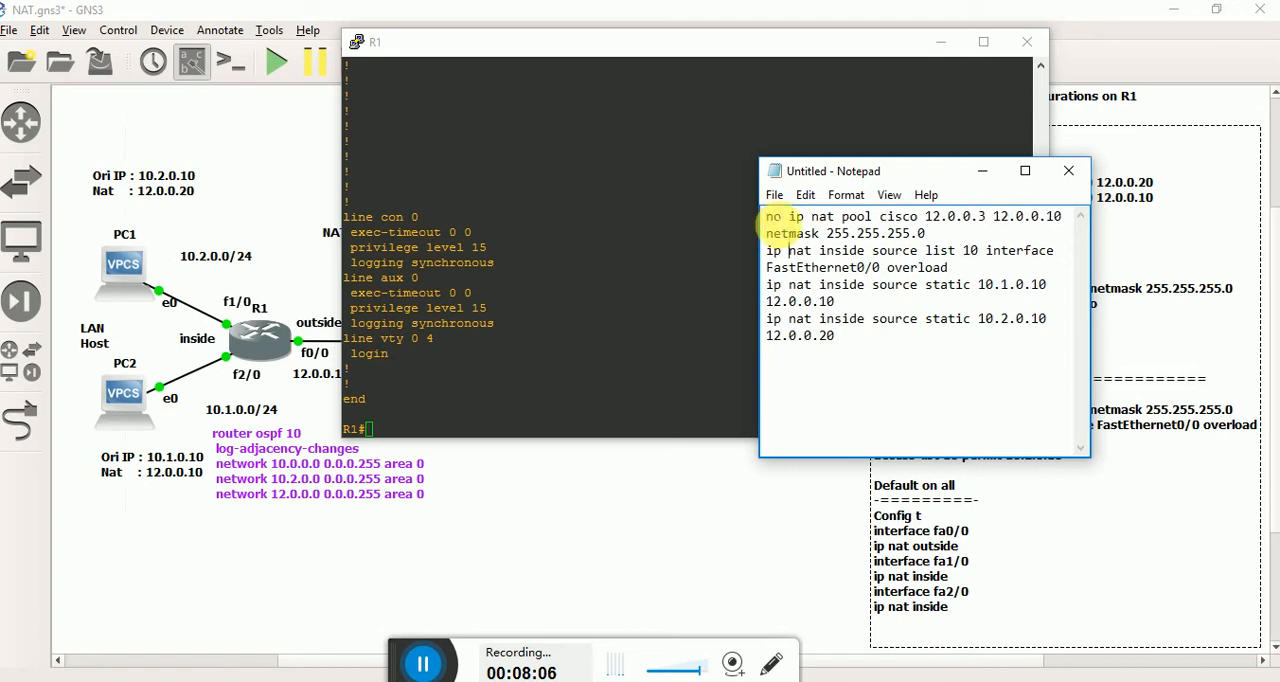
pyautogui.write('no ')
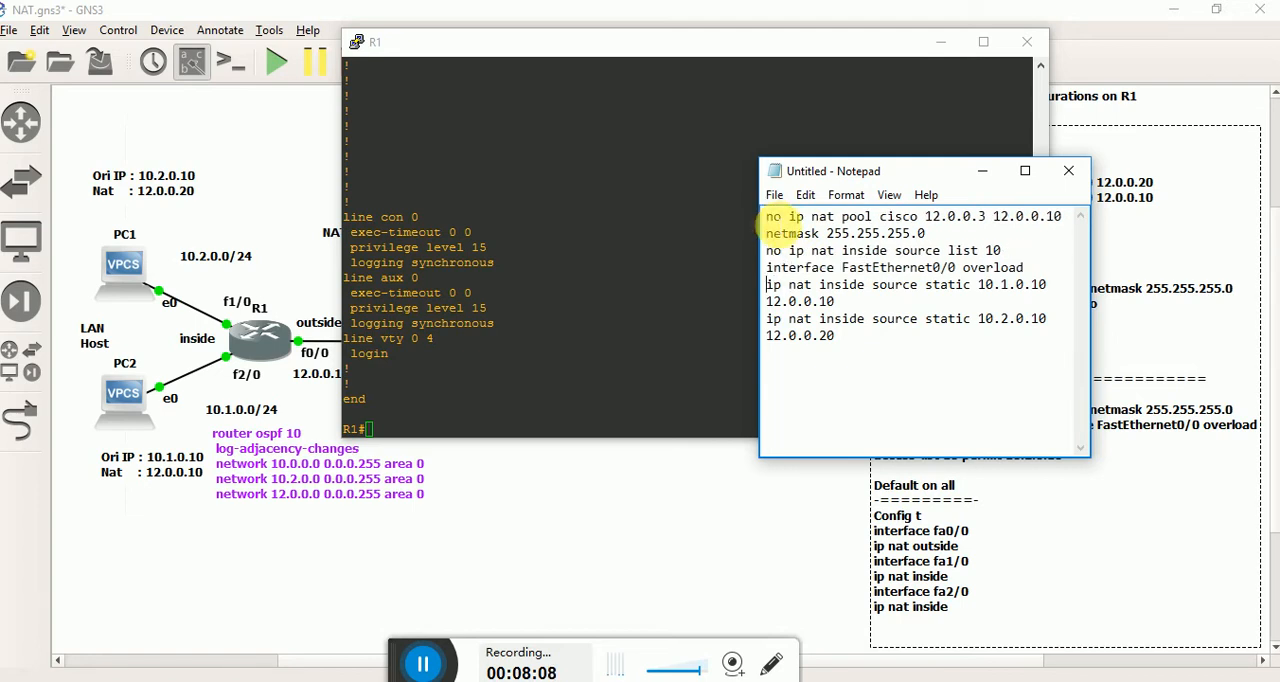
pyautogui.write('no')
pyautogui.press('Down')
pyautogui.press('Down')
pyautogui.press('Down')
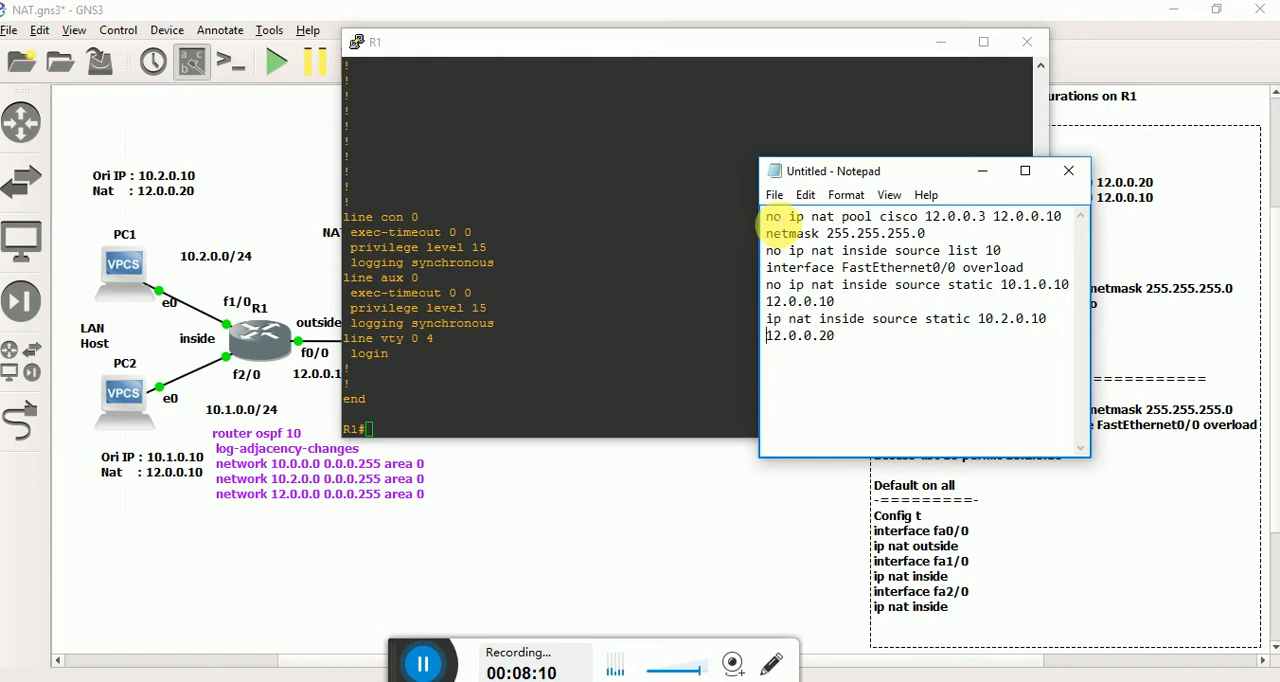
pyautogui.write('no')
# Copy all the "no ip nat" commands from Notepad and enter global configuration mode in R1's console.
pyautogui.hotkey('ctrl', 'a')
pyautogui.press('super+c')
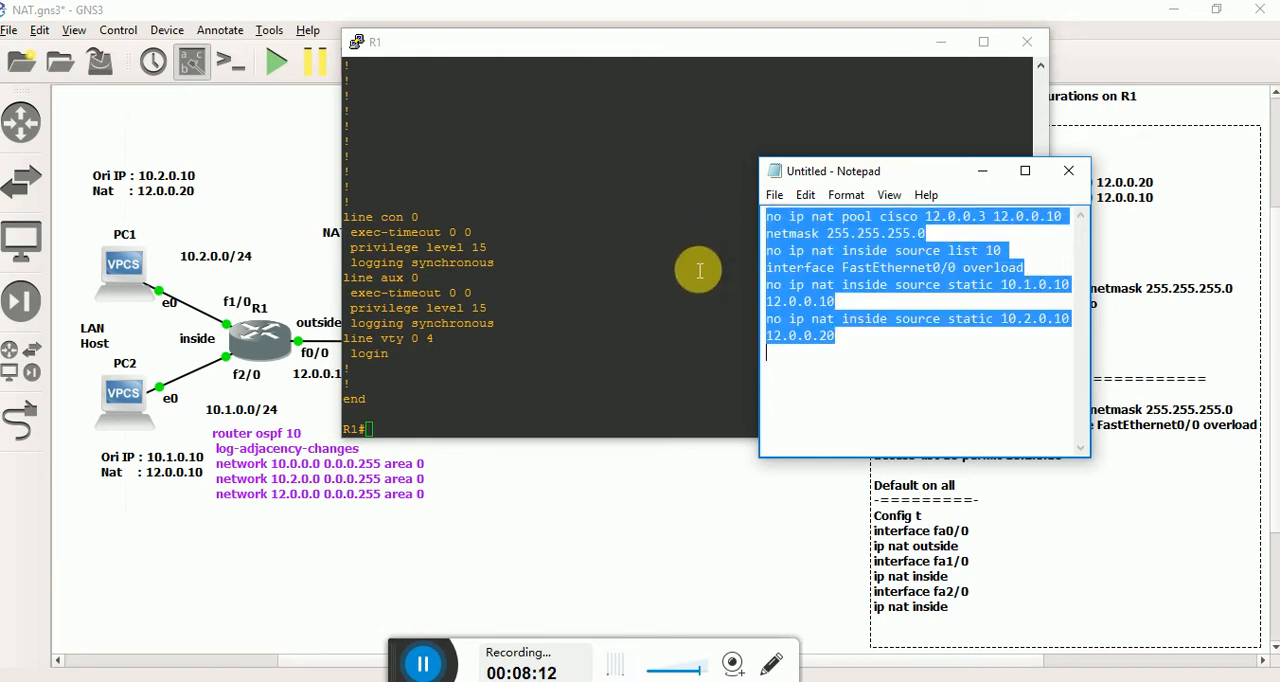
pyautogui.click(582, 276)
pyautogui.write('conf t')
pyautogui.press('Return')
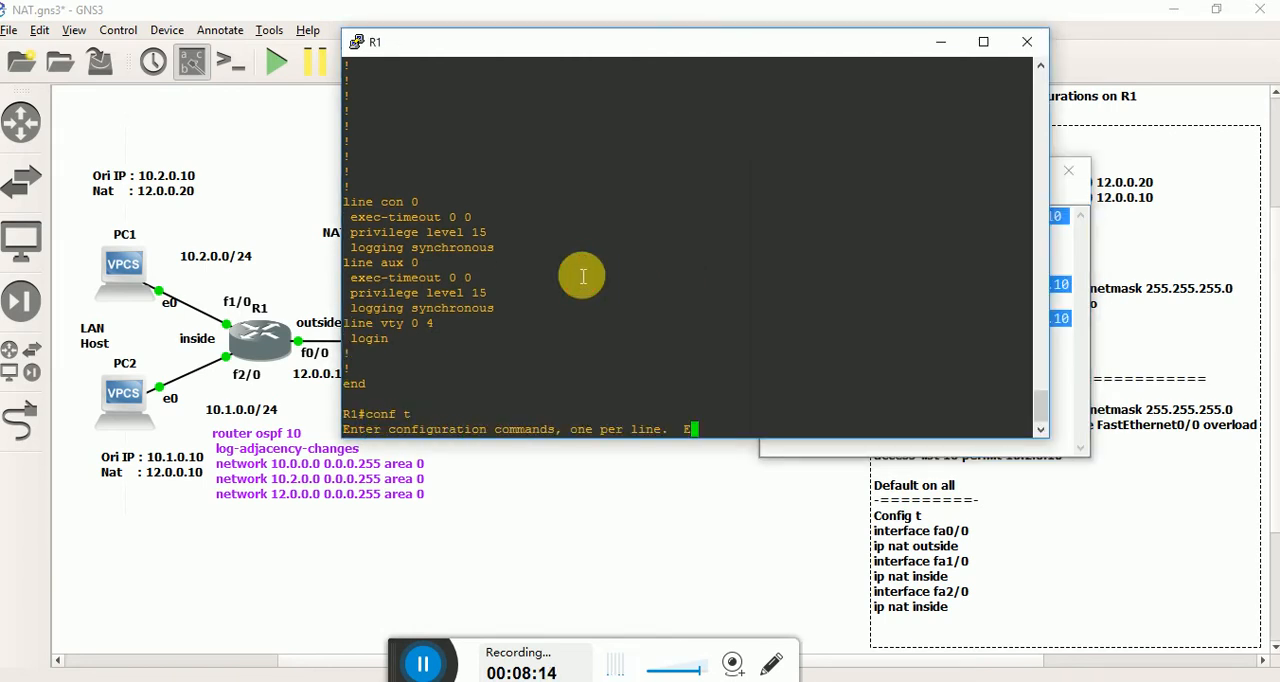
# Check the default interface NAT notes on the topology and paste the copied removal commands into R1's configuration mode.
pyautogui.click(848, 548)
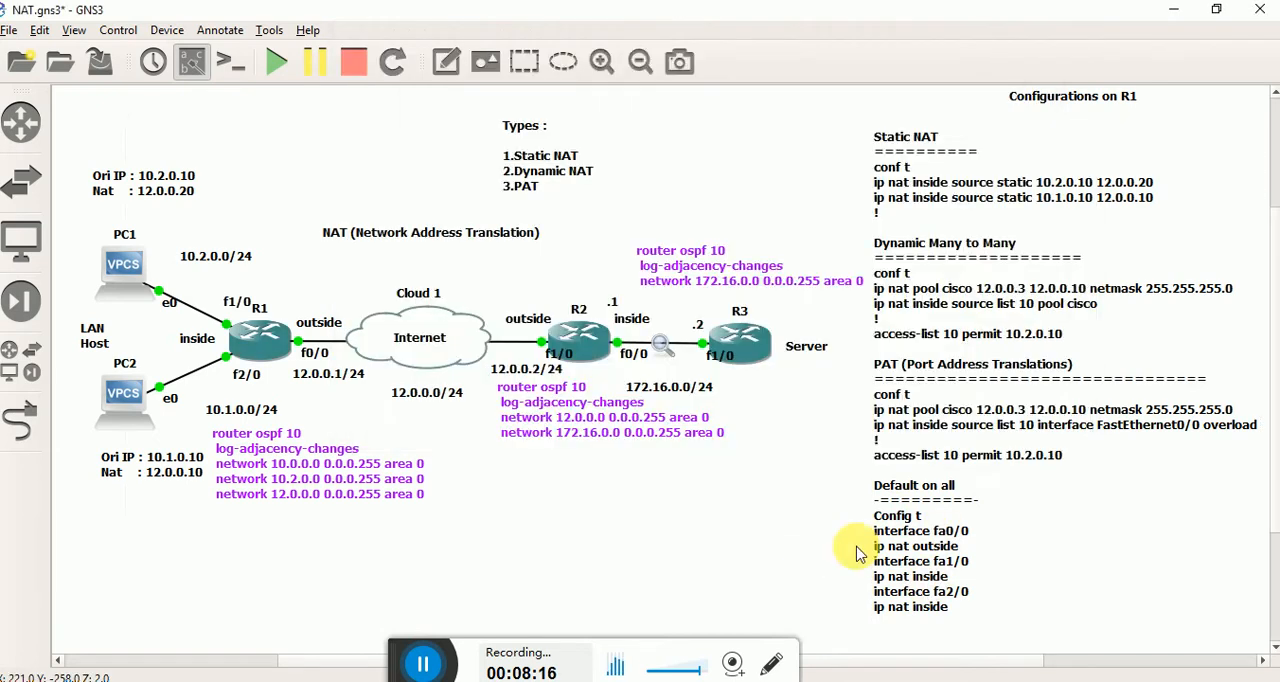
pyautogui.click(955, 562)
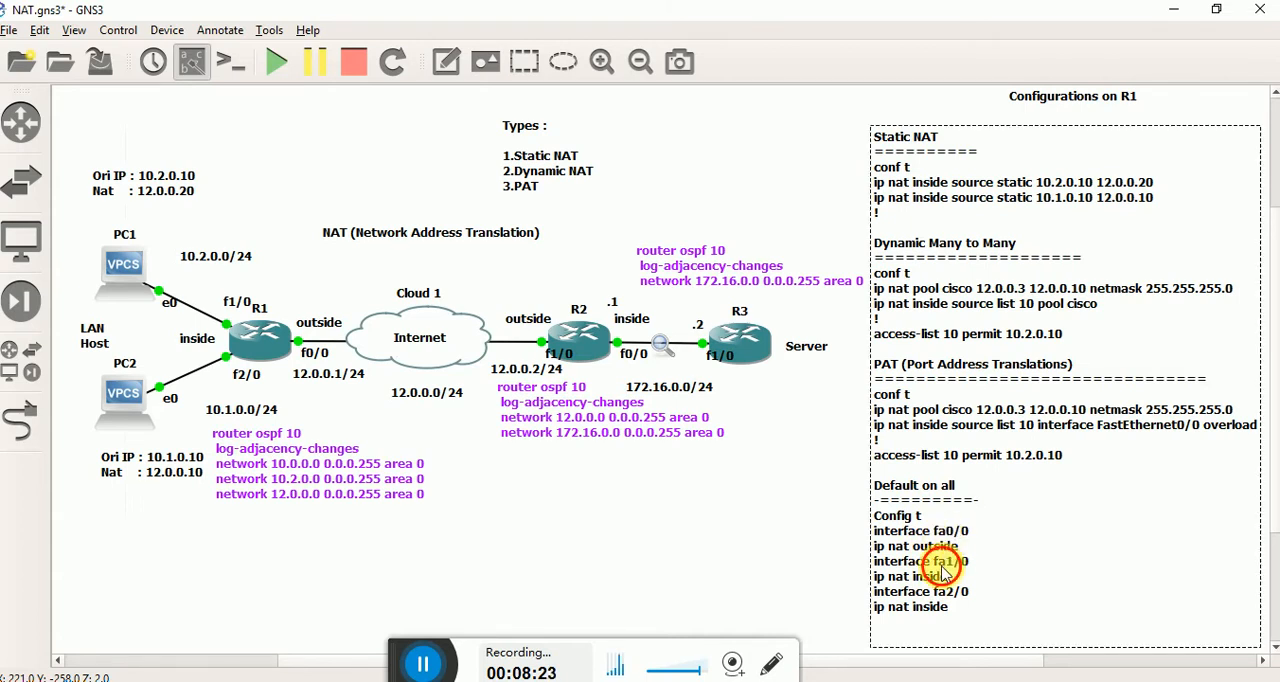
pyautogui.click(765, 507)
pyautogui.hotkey('alt', 'Tab')
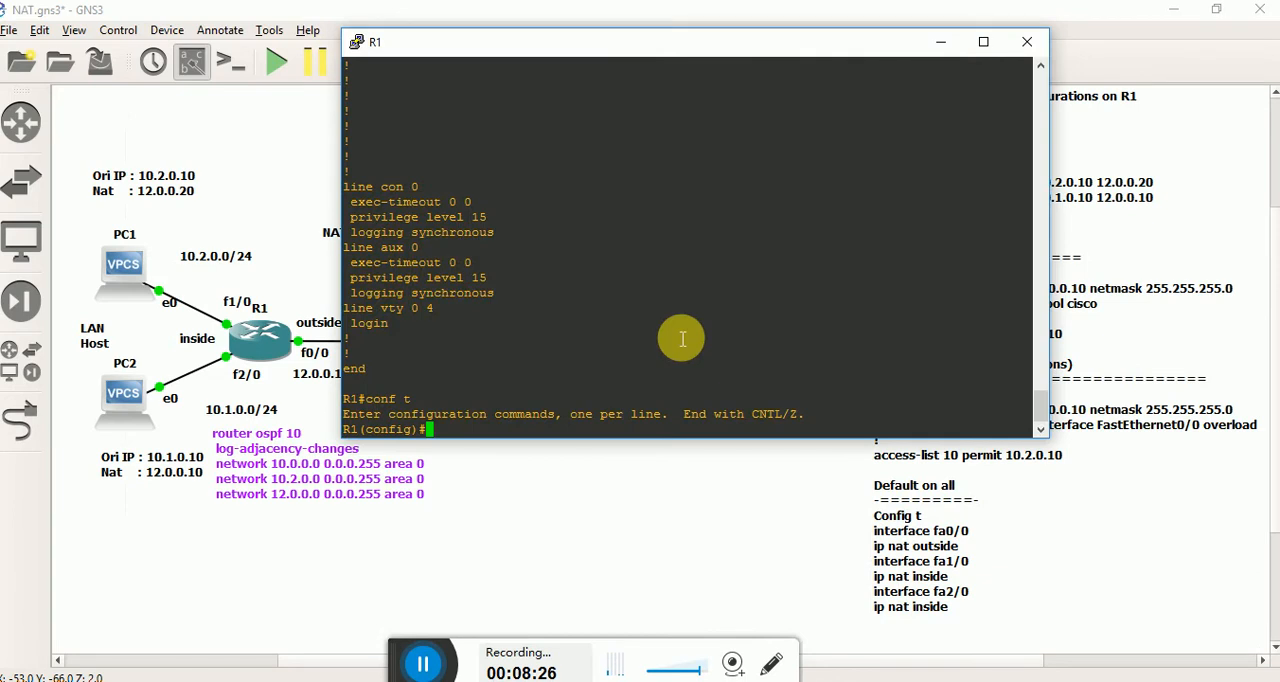
pyautogui.rightClick(681, 339)
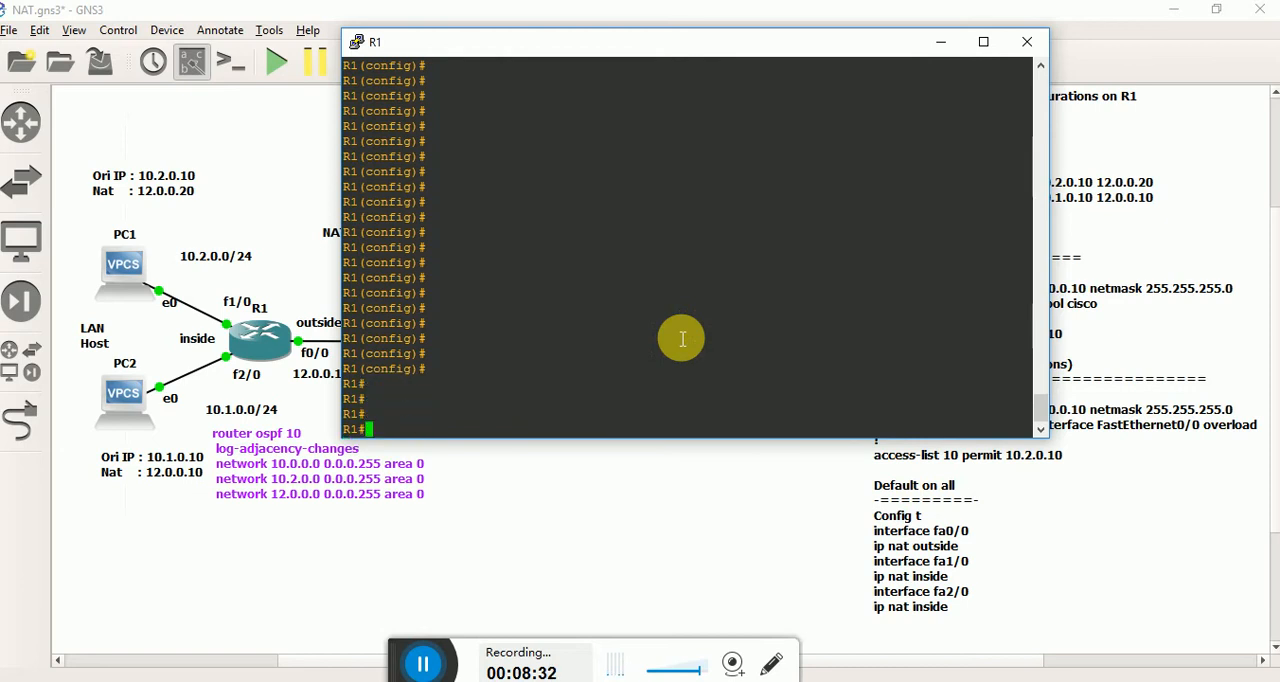
# Move R1's console clear of the topology diagram and enter global configuration mode.
pyautogui.moveTo(731, 38); pyautogui.dragTo(517, 354)
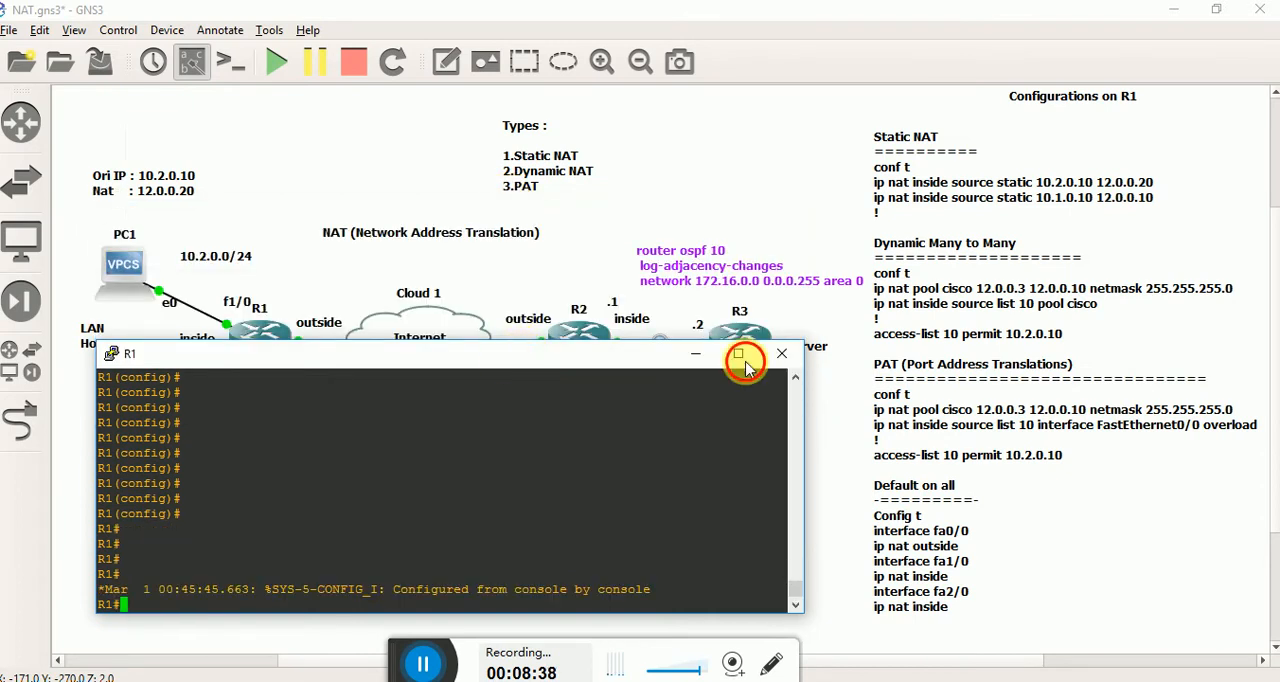
pyautogui.moveTo(745, 362); pyautogui.dragTo(1279, 361)
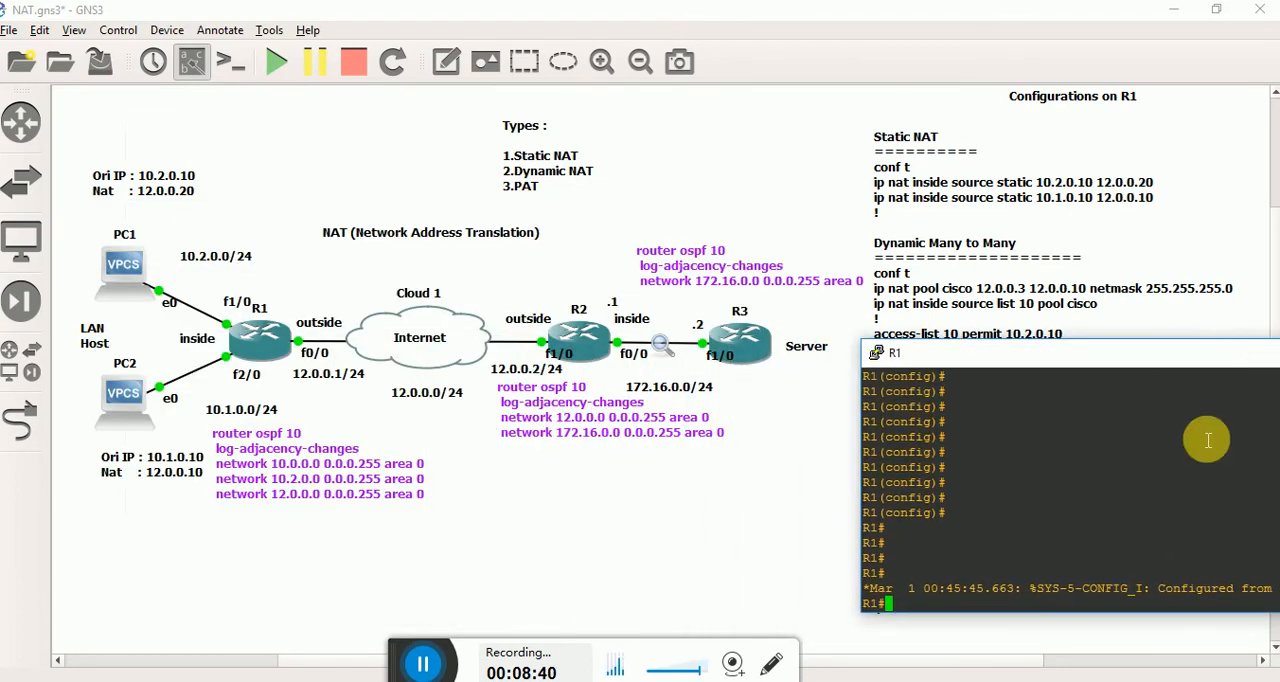
pyautogui.moveTo(1154, 357); pyautogui.dragTo(1038, 384)
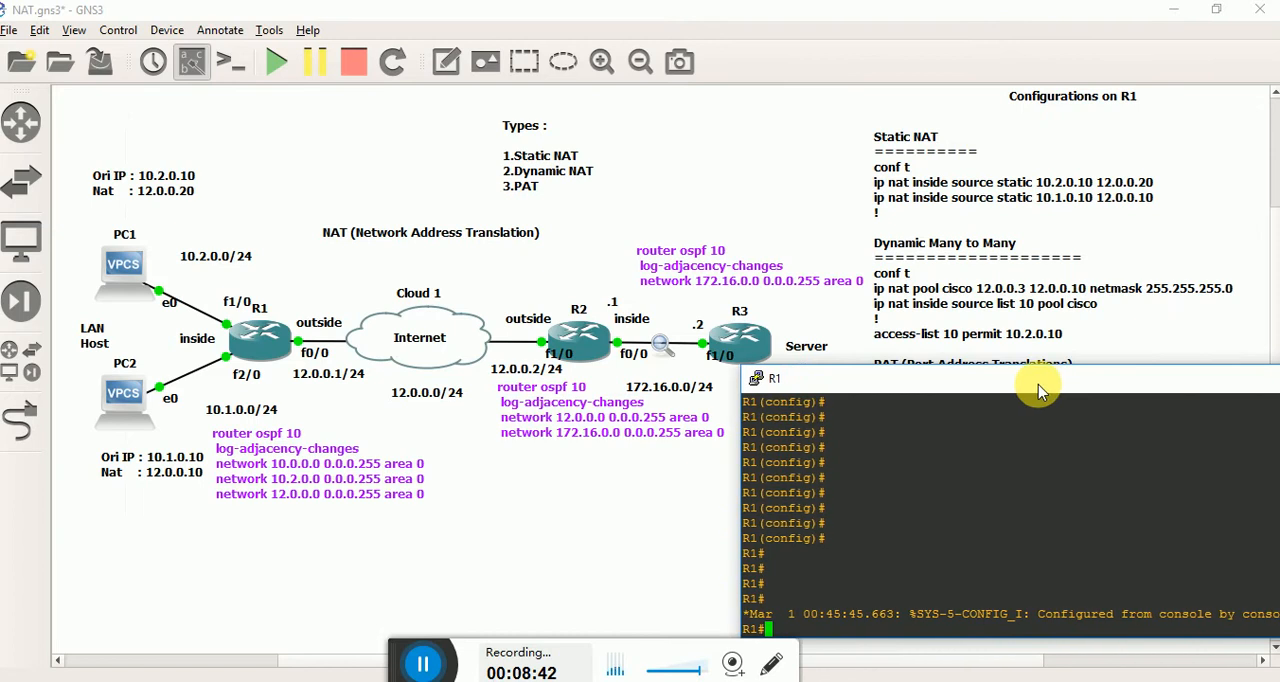
pyautogui.write('conf t')
pyautogui.press('Return')
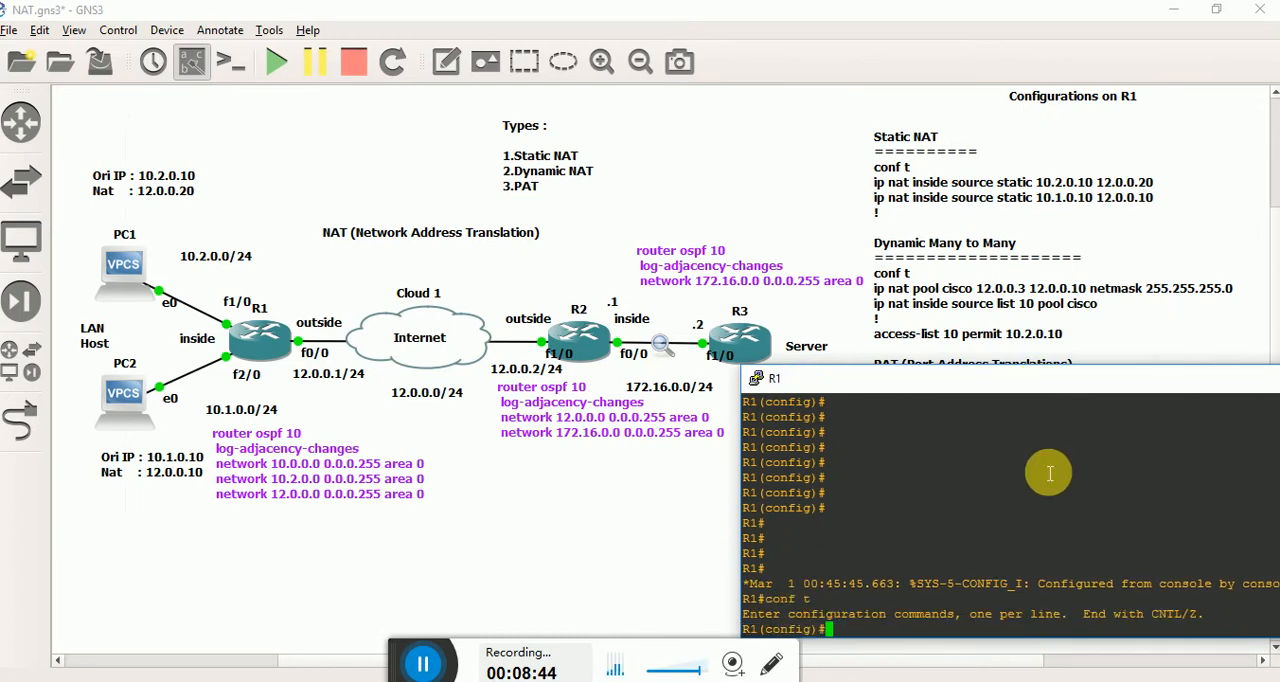
# Try out the beginnings of the ip nat pool and ip nat inside commands, and list the help options for ip nat.
pyautogui.write('ip nat')
pyautogui.press('Tab')
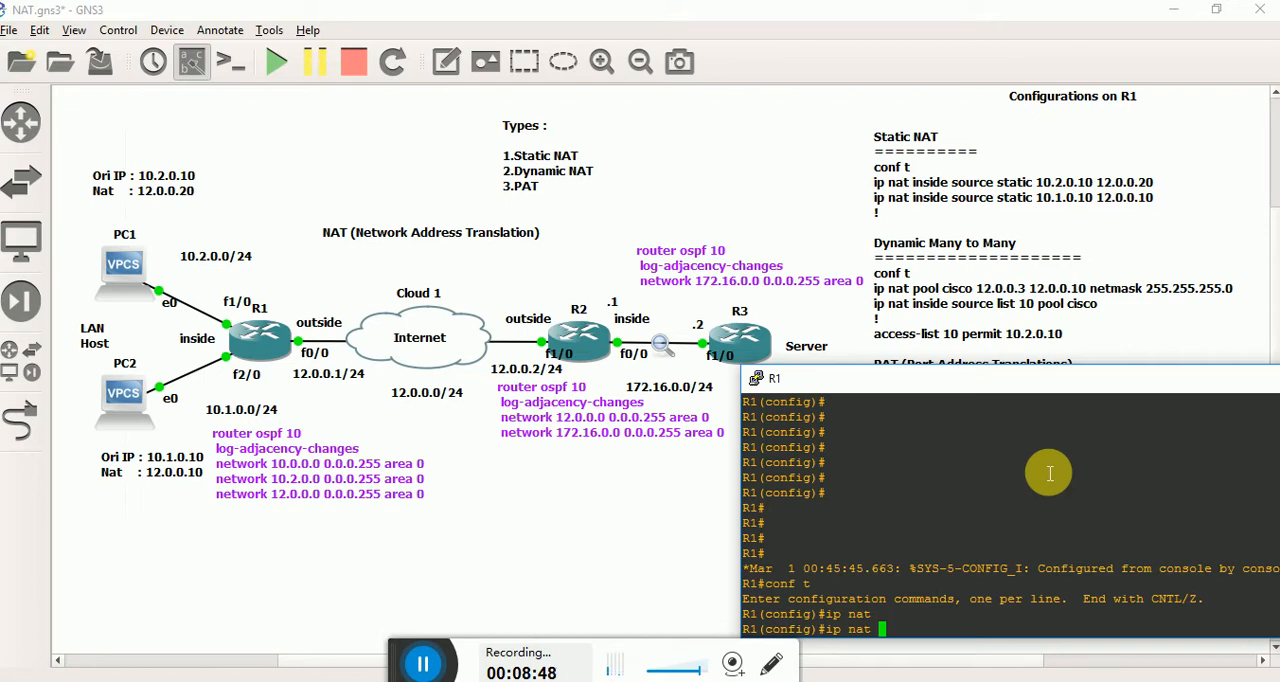
pyautogui.write('pool cisco')
pyautogui.press('Tab')
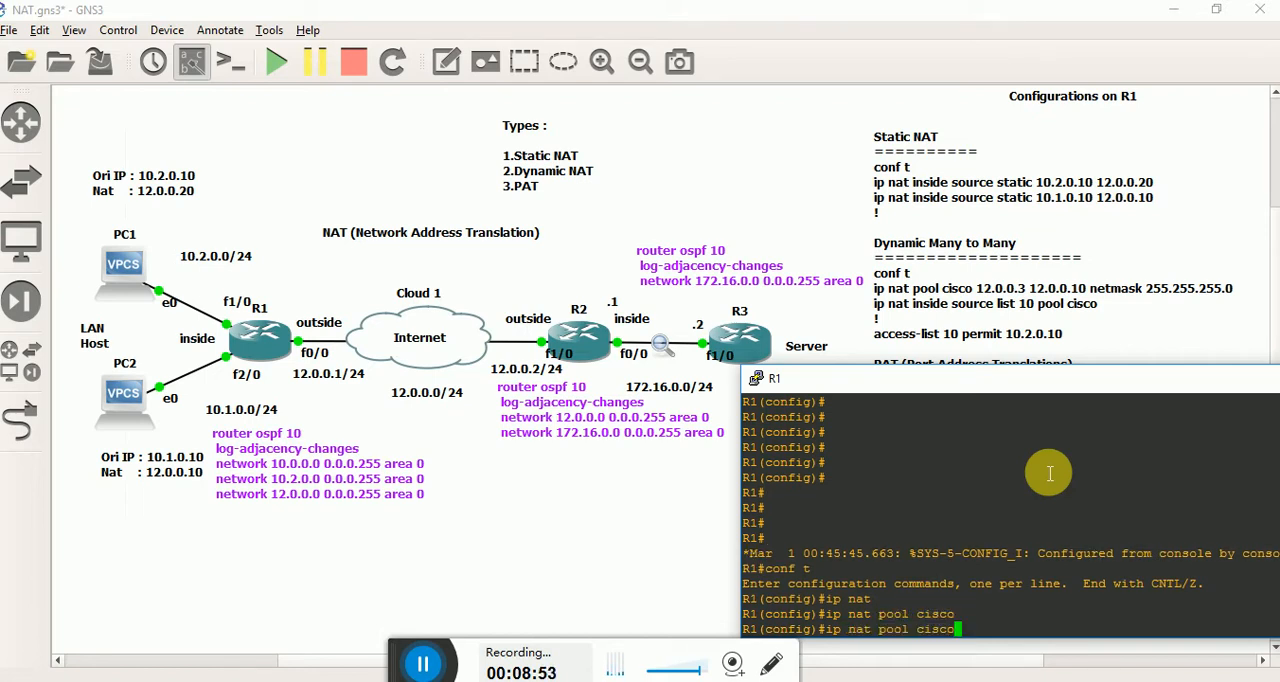
pyautogui.press('BackSpace')
pyautogui.press('BackSpace')
pyautogui.press('BackSpace')
pyautogui.press('BackSpace')
pyautogui.press('BackSpace')
pyautogui.press('BackSpace')
pyautogui.press('Tab')
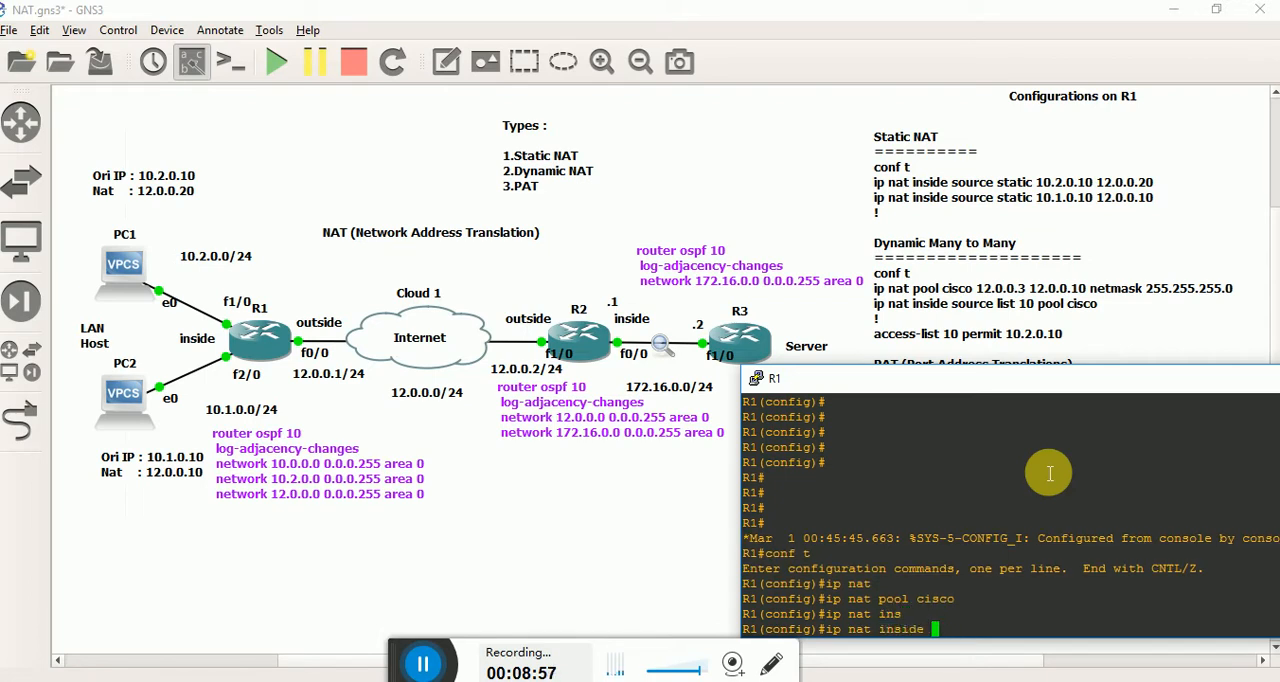
pyautogui.write('poo')
pyautogui.press('Tab')
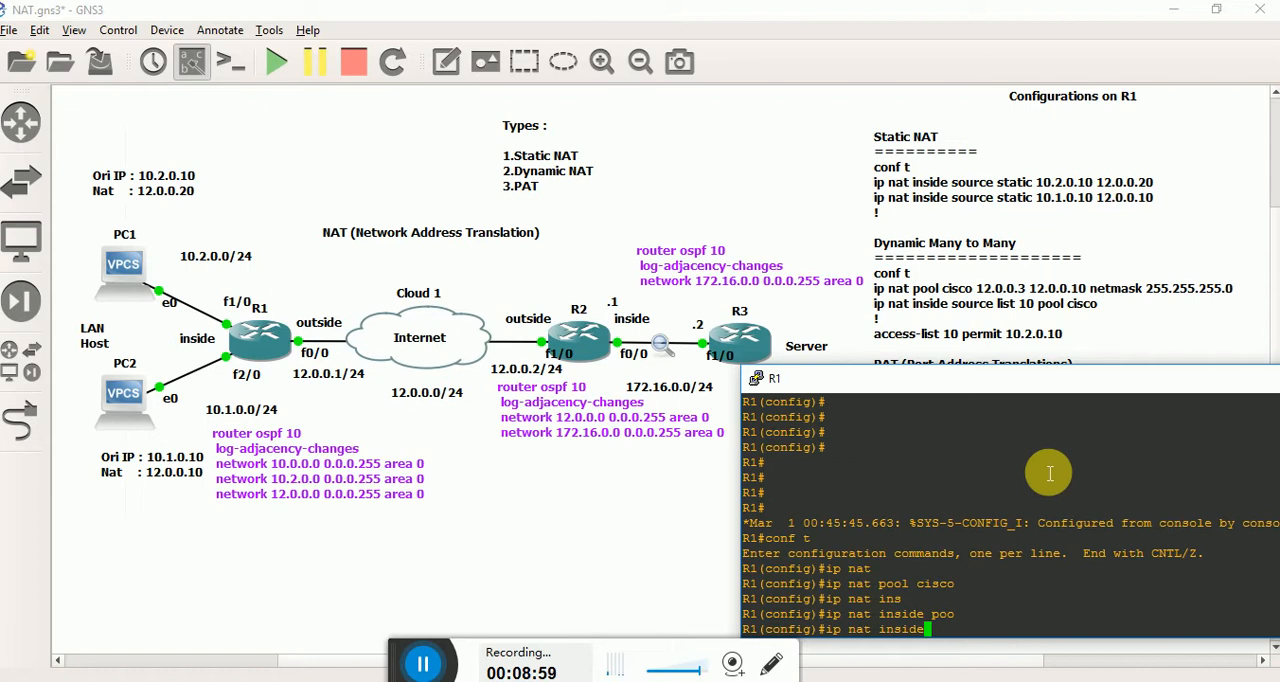
pyautogui.press('BackSpace')
pyautogui.press('BackSpace')
pyautogui.press('BackSpace')
pyautogui.press('BackSpace')
pyautogui.press('BackSpace')
pyautogui.press('BackSpace')
pyautogui.write('?')
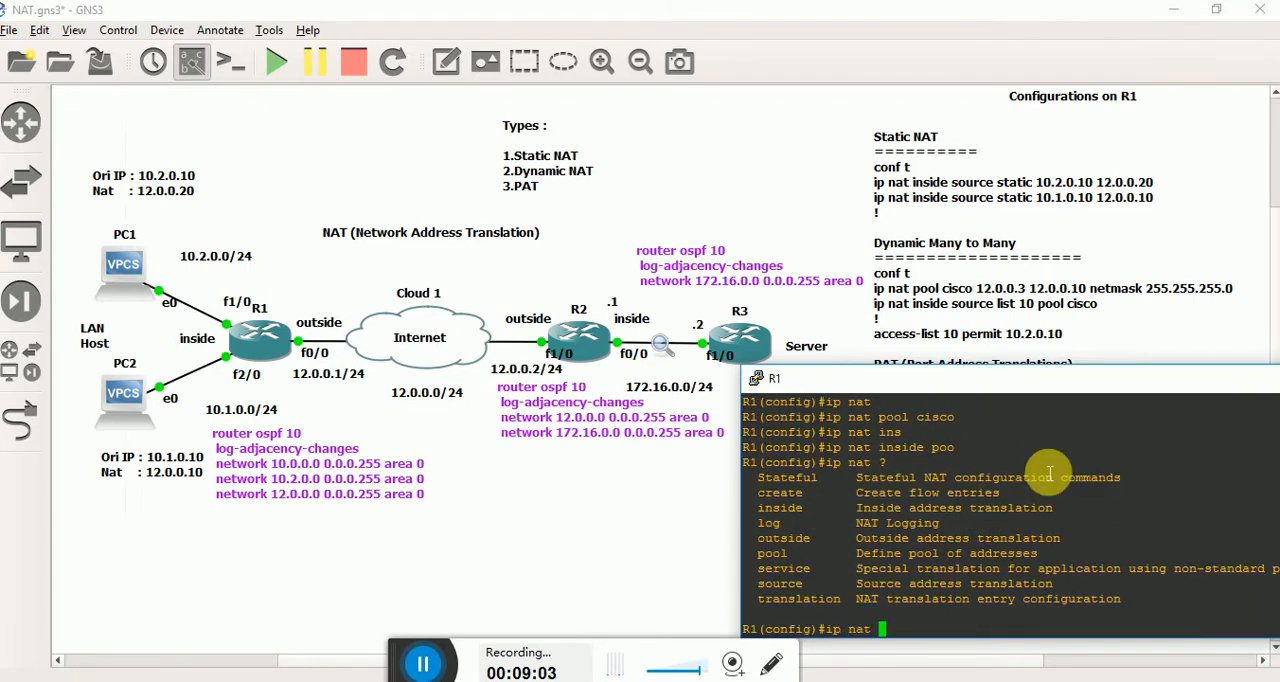
pyautogui.write('pool cisco 123?')
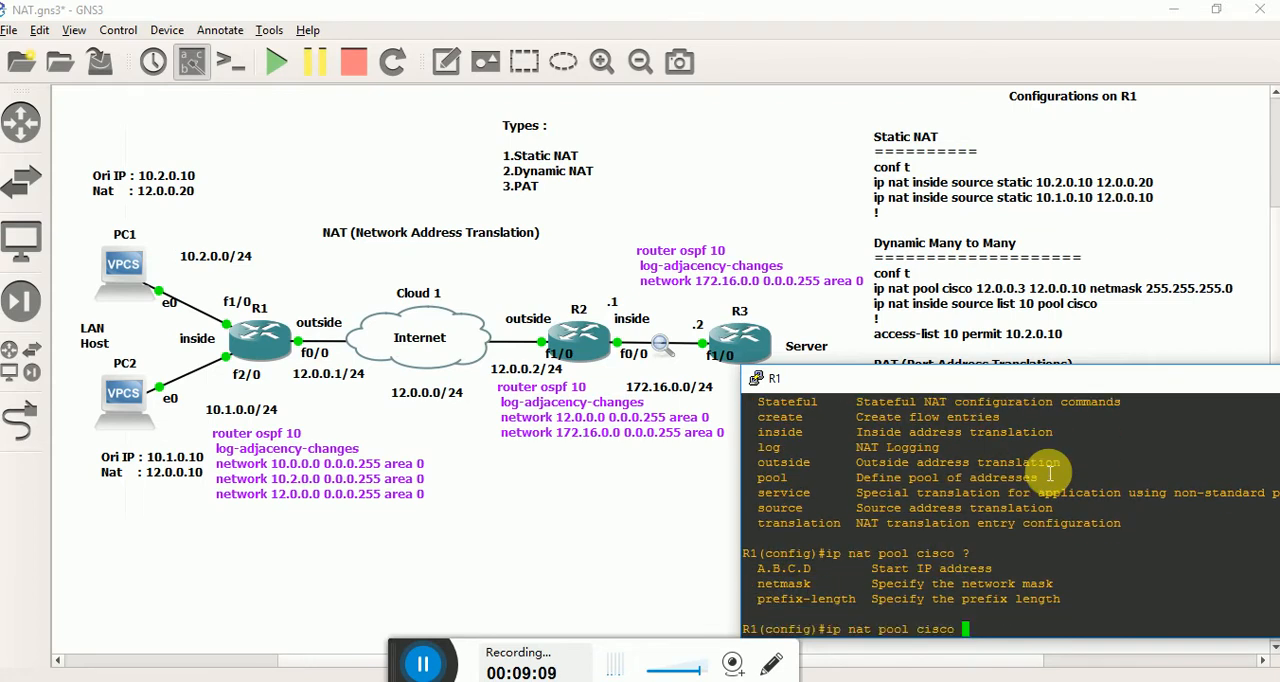
# Enter the ip nat pool command for pool cisco with start address 12.0.0.3 and end address 12.0.0.20, checking the argument help along the way.
pyautogui.tripleClick(907, 577)
pyautogui.click(907, 577)
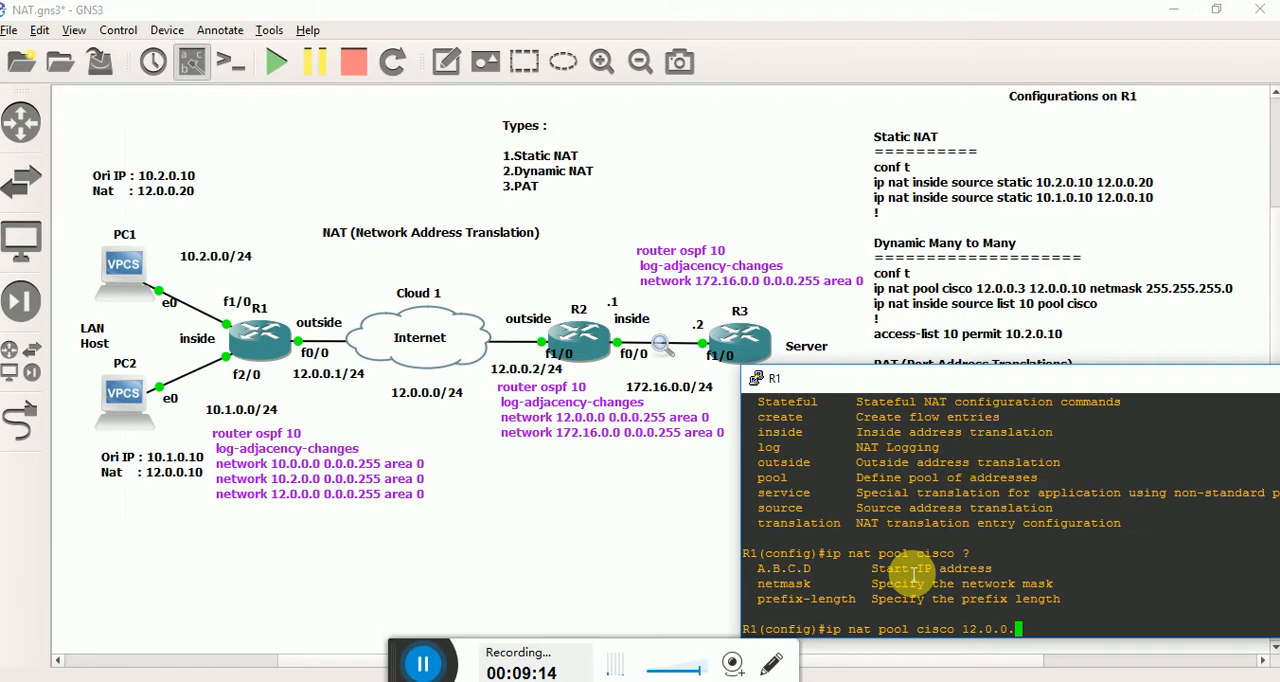
pyautogui.write('12.0.0.3 ?')
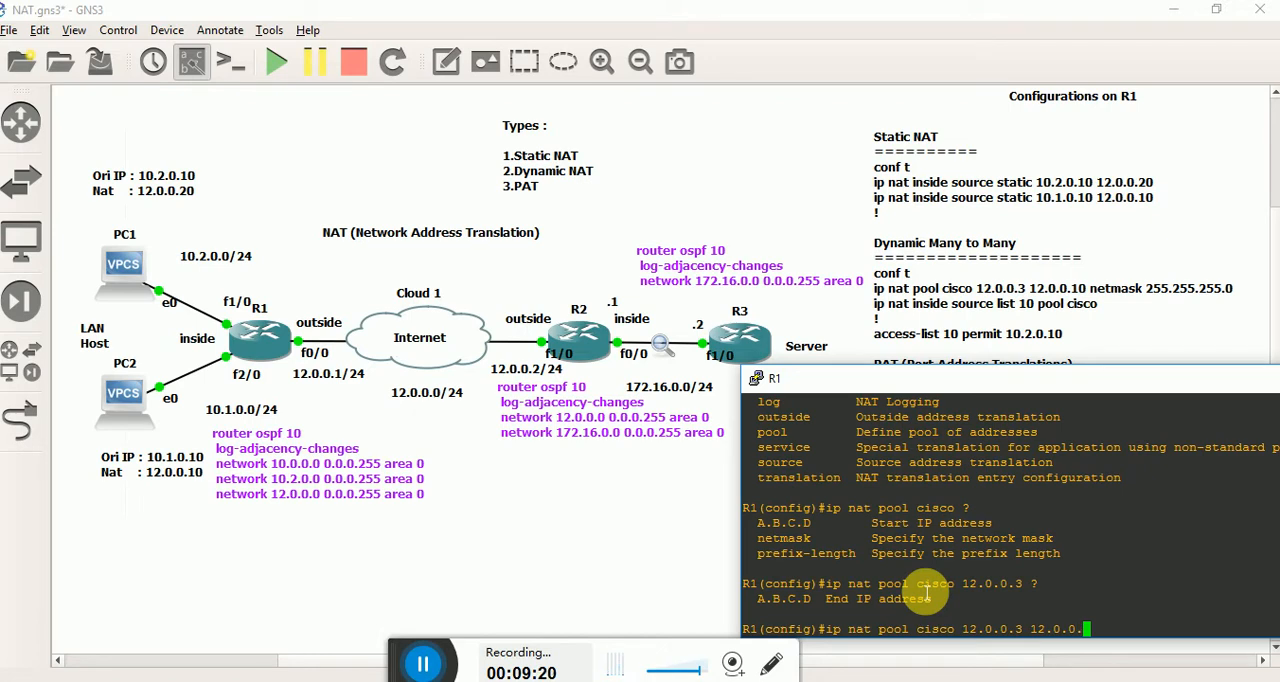
pyautogui.write('?')
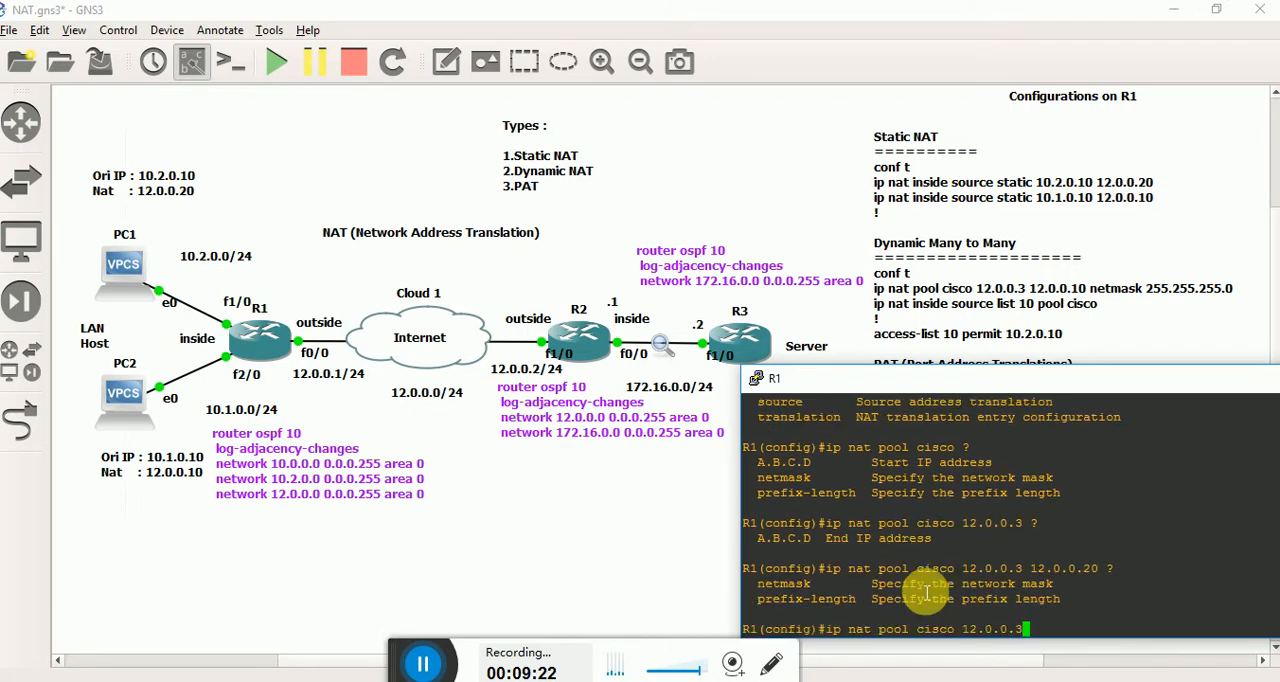
# Complete the cisco pool command with netmask 255.255.255.0 and submit it.
pyautogui.doubleClick(924, 586)
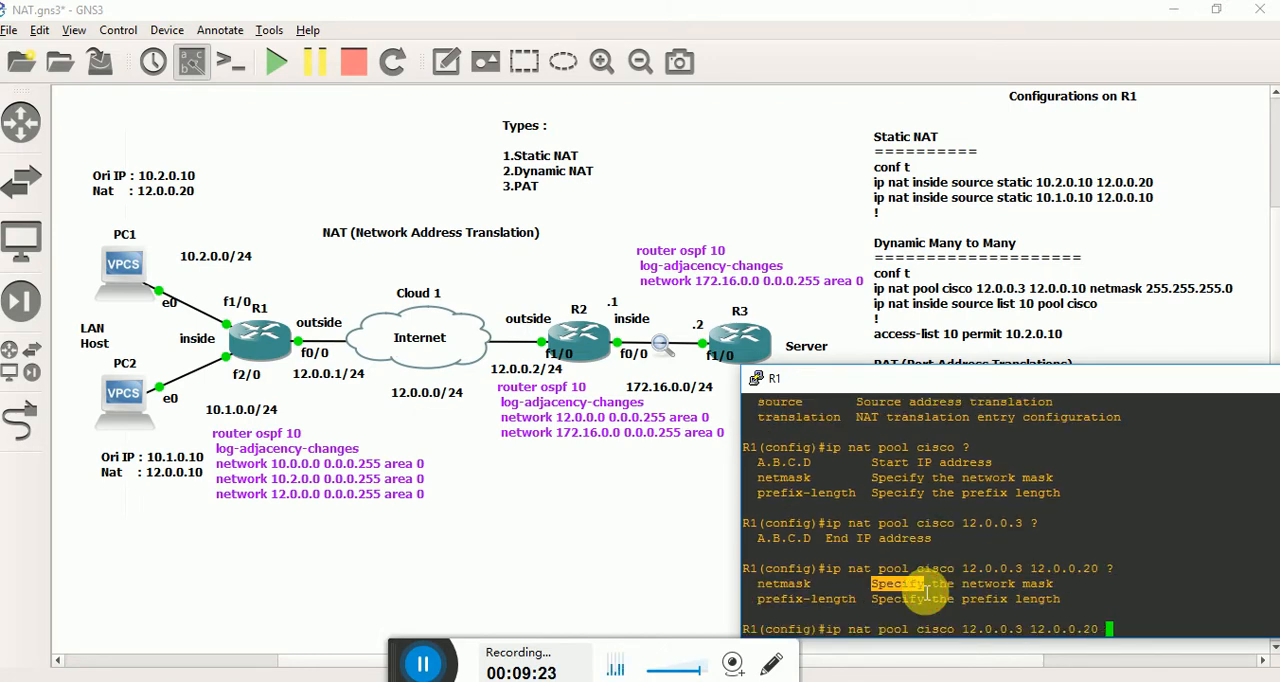
pyautogui.tripleClick(813, 590)
pyautogui.click(860, 594)
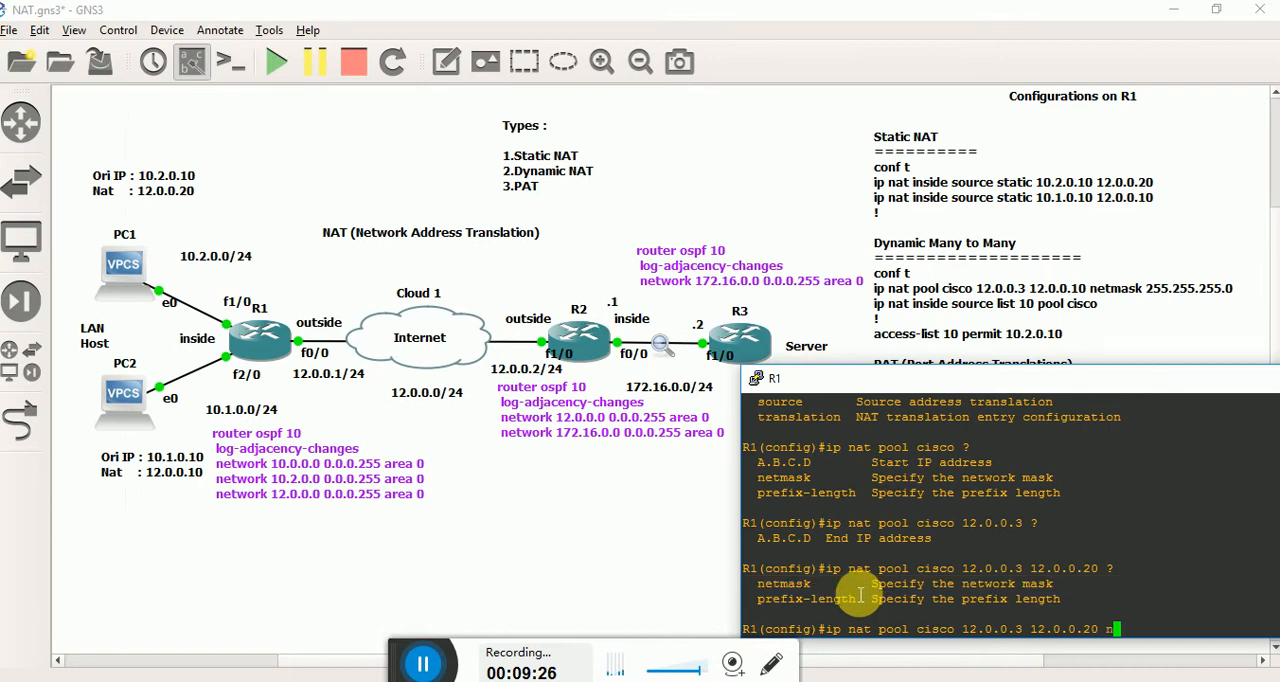
pyautogui.press('Tab')
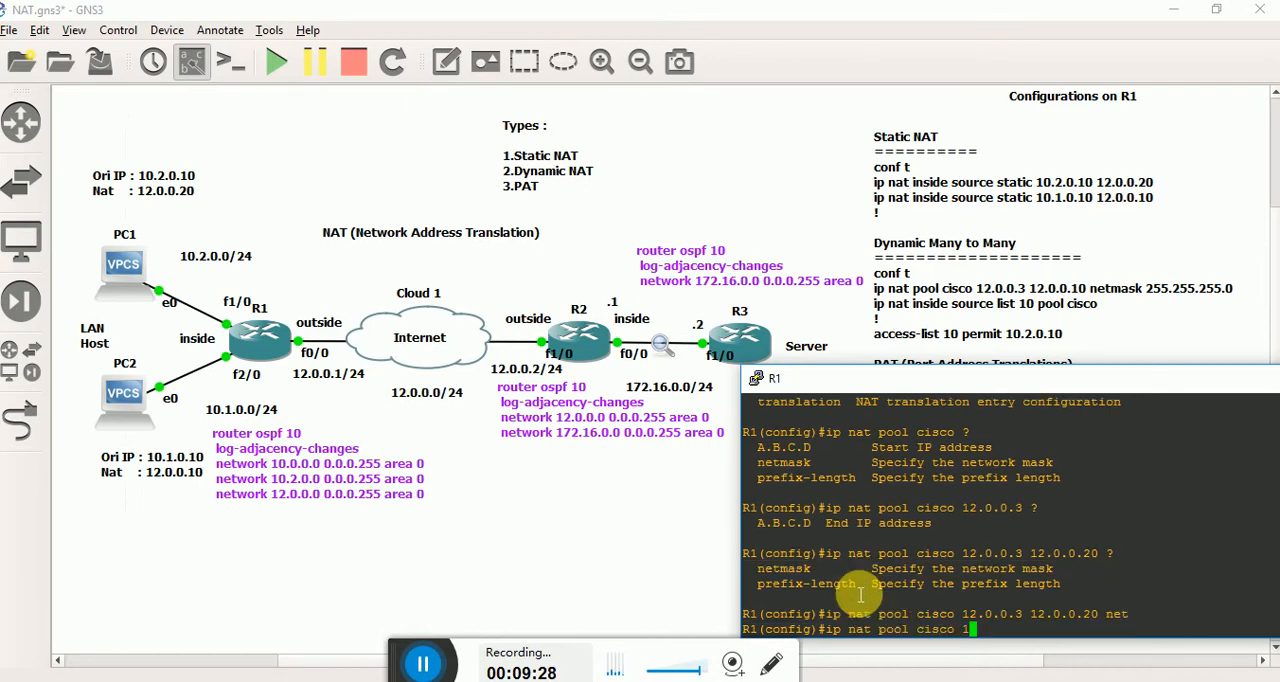
pyautogui.write('255')
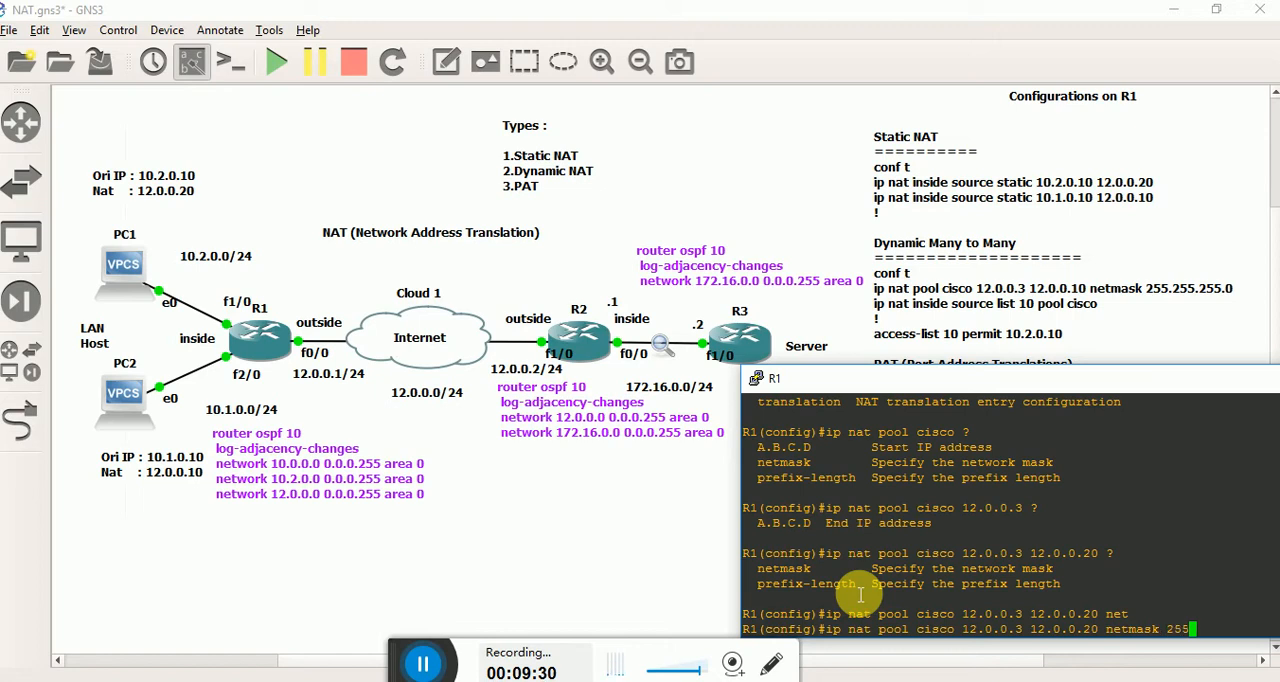
pyautogui.write('.255.255.0')
pyautogui.press('Return')
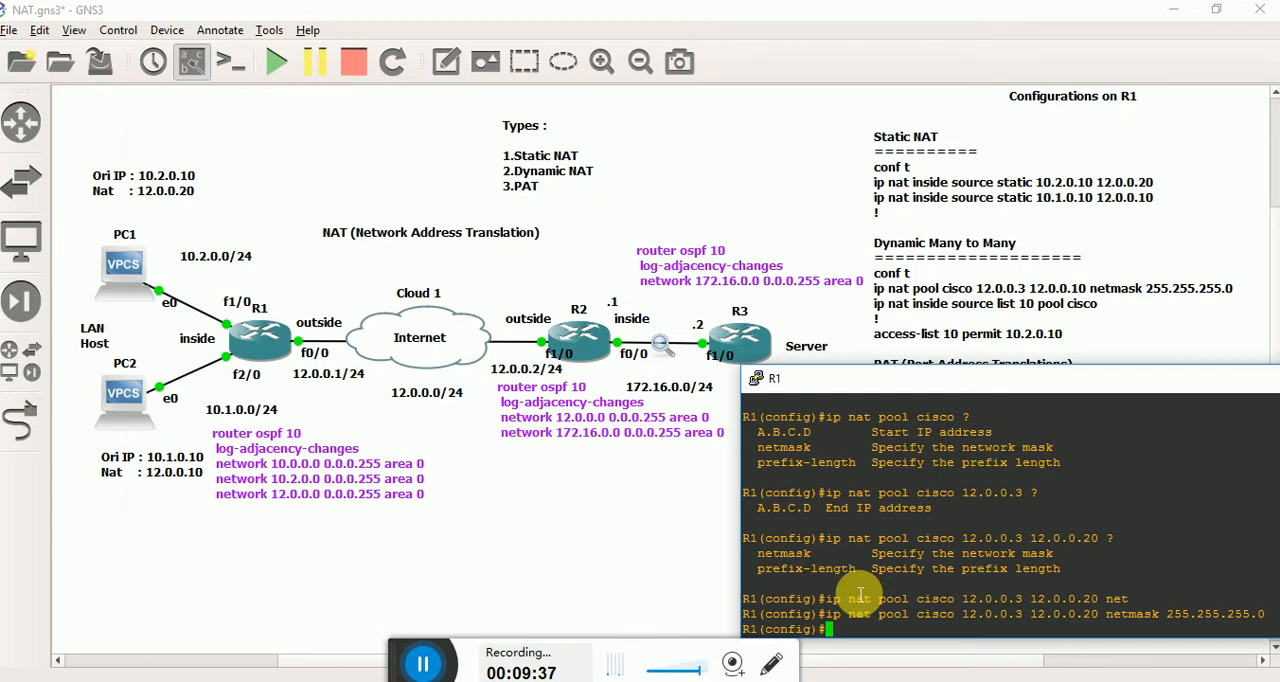
# Create access list 10 on R1 with a permit entry for 12.2.0.10.
pyautogui.write('acce')
pyautogui.press('Tab')
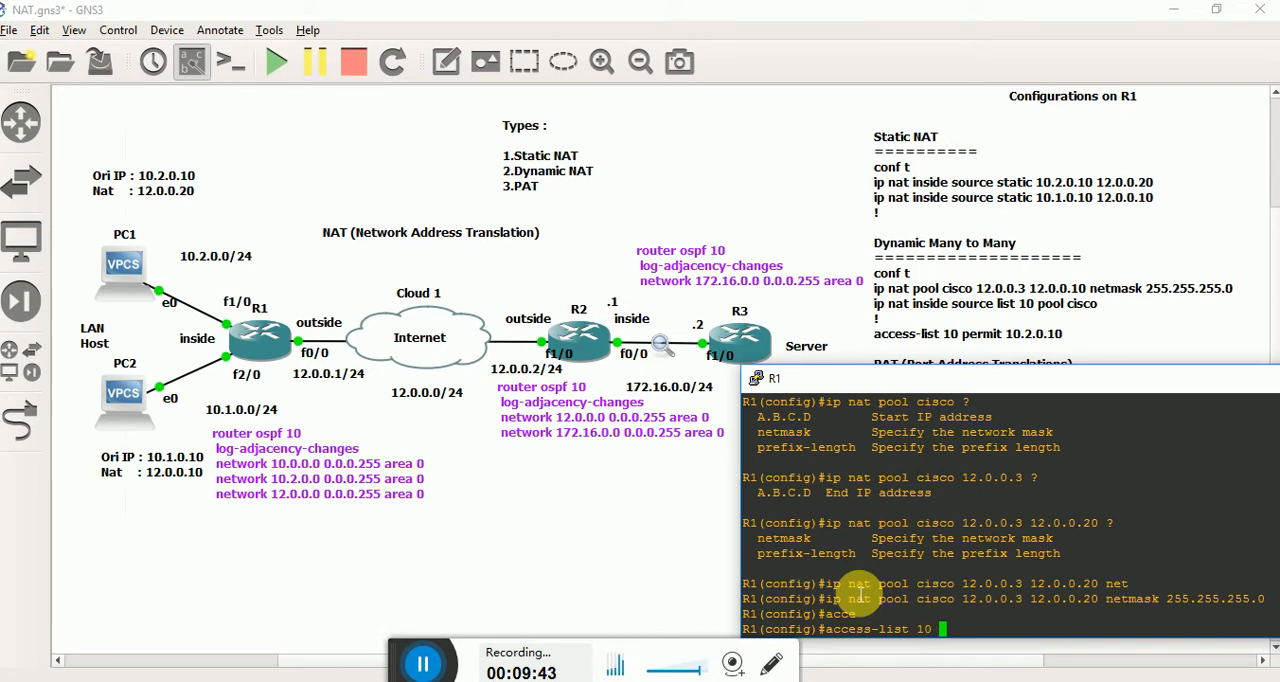
pyautogui.write('10 permit 12.2.0.10')
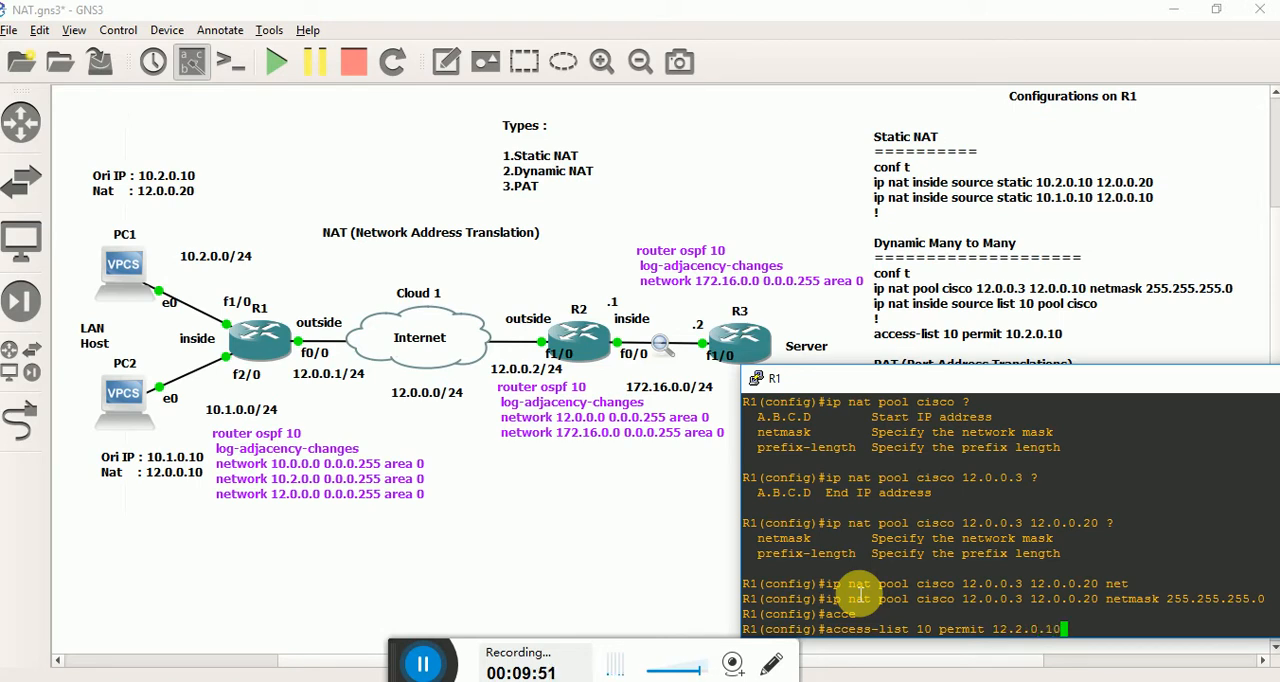
pyautogui.press('Return')
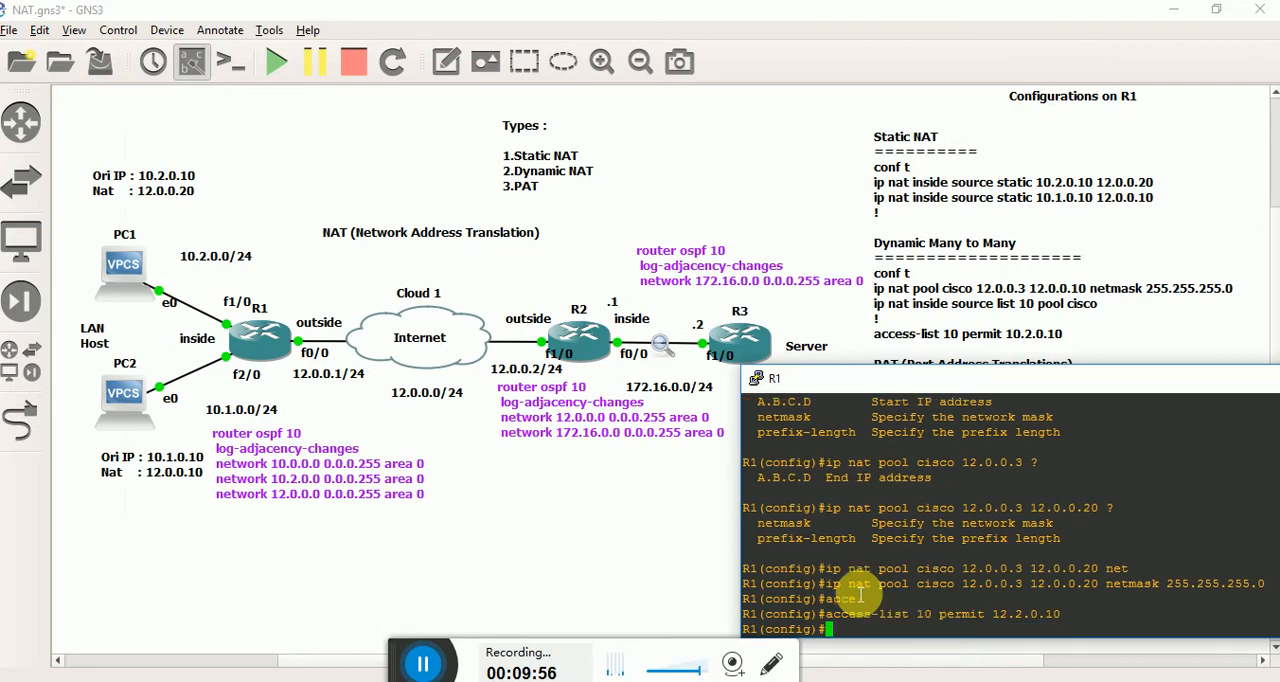
# Bind access list 10 to the cisco pool as an inside source NAT rule and leave configuration mode.
pyautogui.write('ip ')
pyautogui.write('p nat inside')
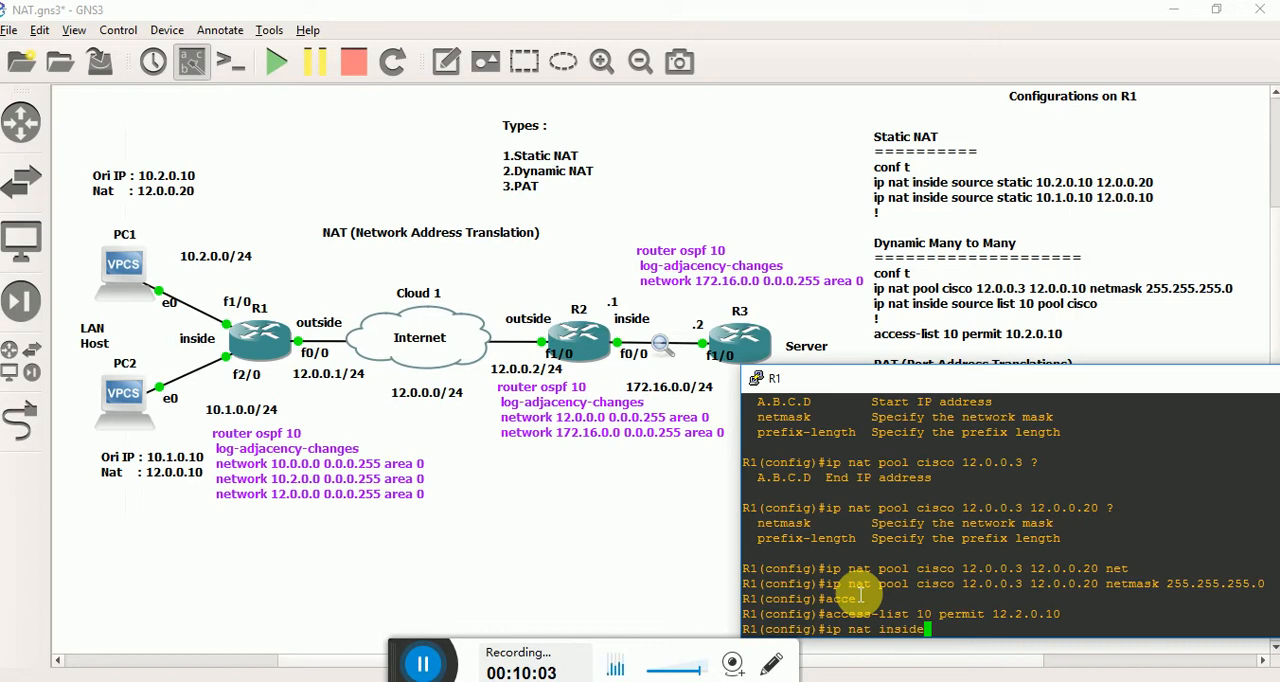
pyautogui.write(' source list')
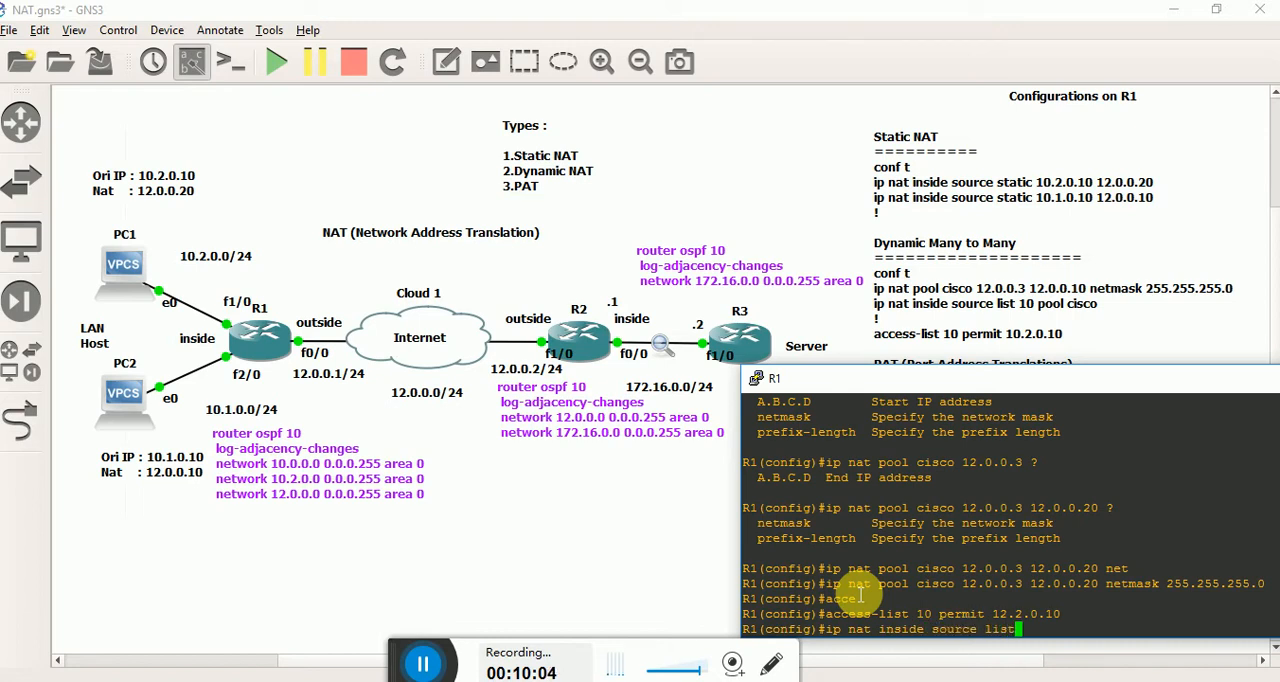
pyautogui.write(' 10 pool cisco')
pyautogui.press('Return')
pyautogui.hotkey('ctrl', 'z')
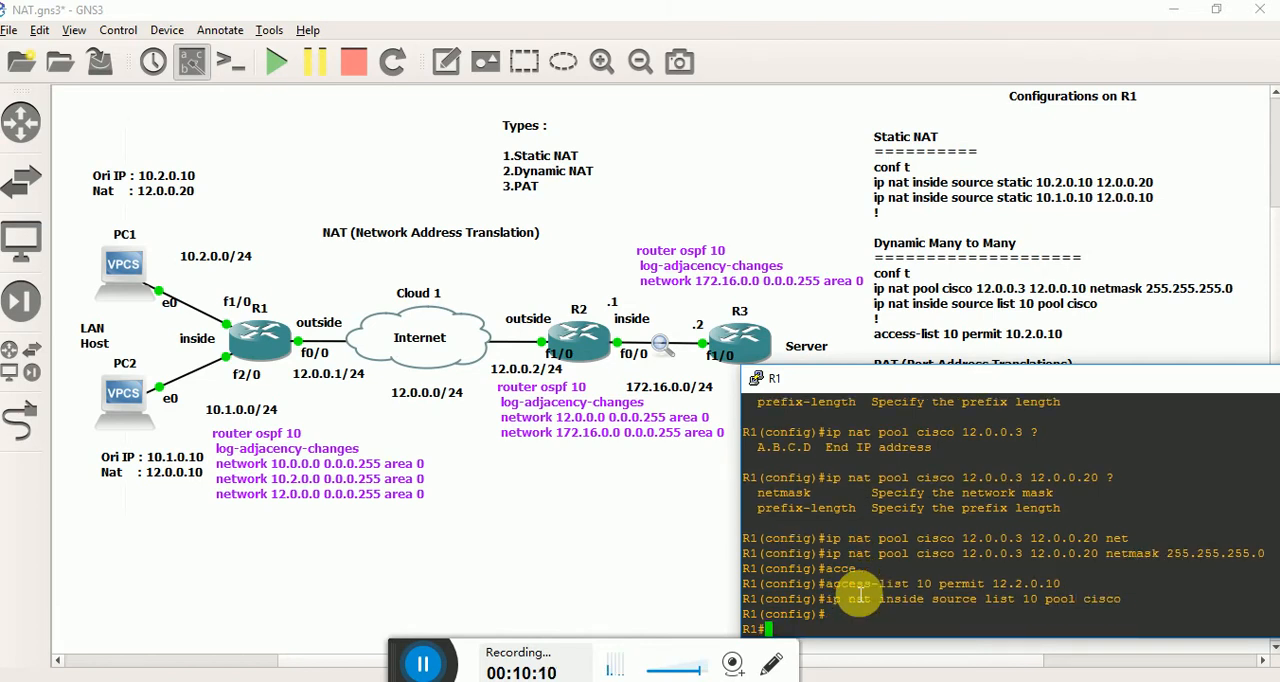
# Display R1's NAT translation table before generating any traffic.
pyautogui.write('show ')
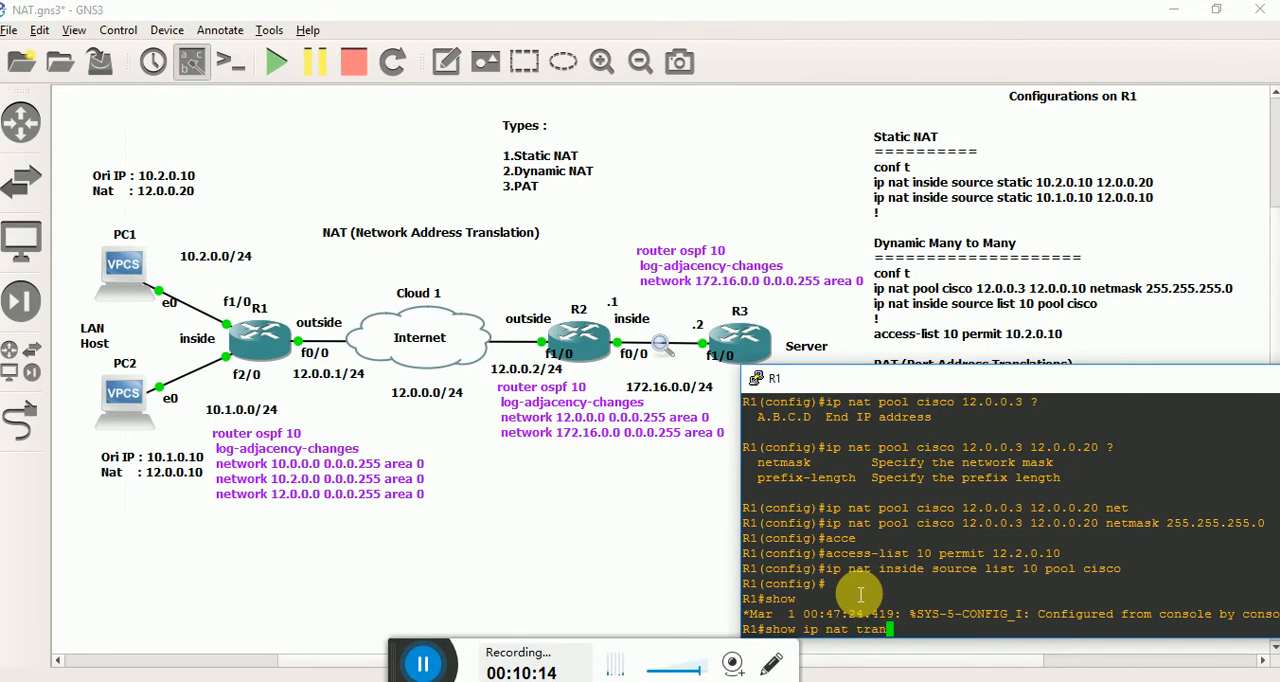
pyautogui.write('ip nat trans')
pyautogui.press('Return')
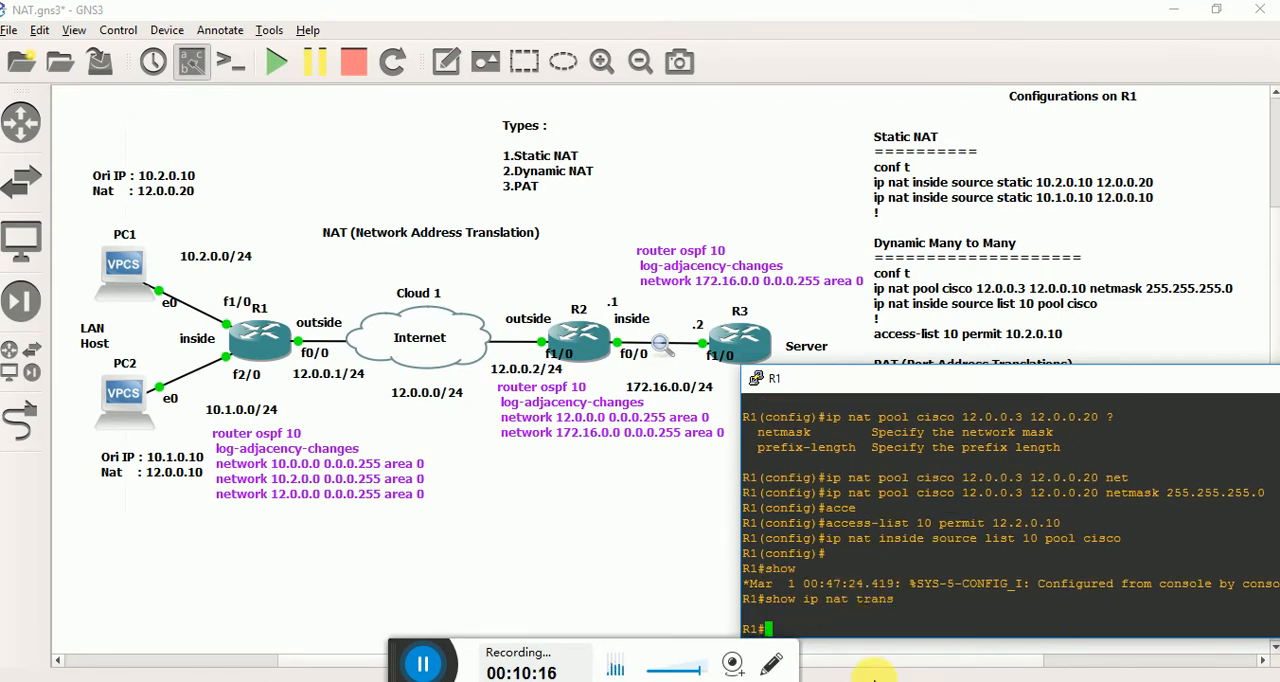
# Clear R1's console off the topology, open PC1's console beside the diagram, and ping the server at 172.16.0.2.
pyautogui.click(873, 681)
pyautogui.click(857, 664)
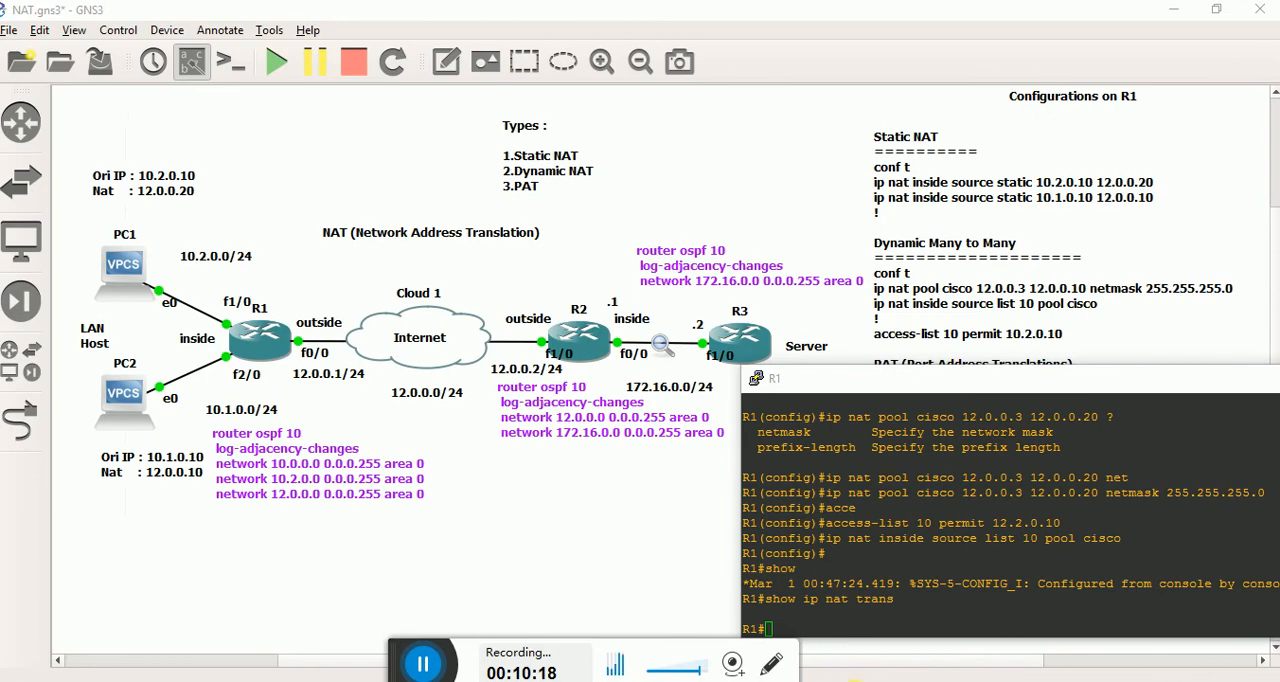
pyautogui.click(855, 681)
pyautogui.click(1045, 634)
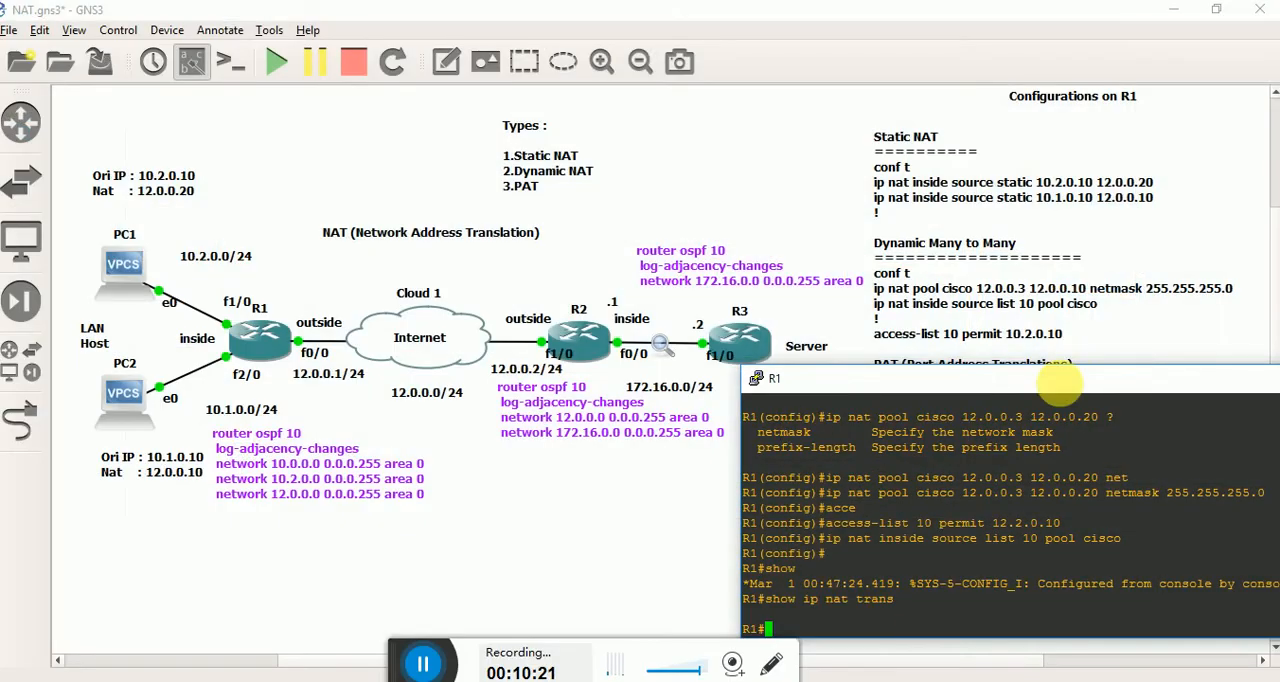
pyautogui.moveTo(1231, 381); pyautogui.dragTo(895, 376)
pyautogui.click(1089, 380)
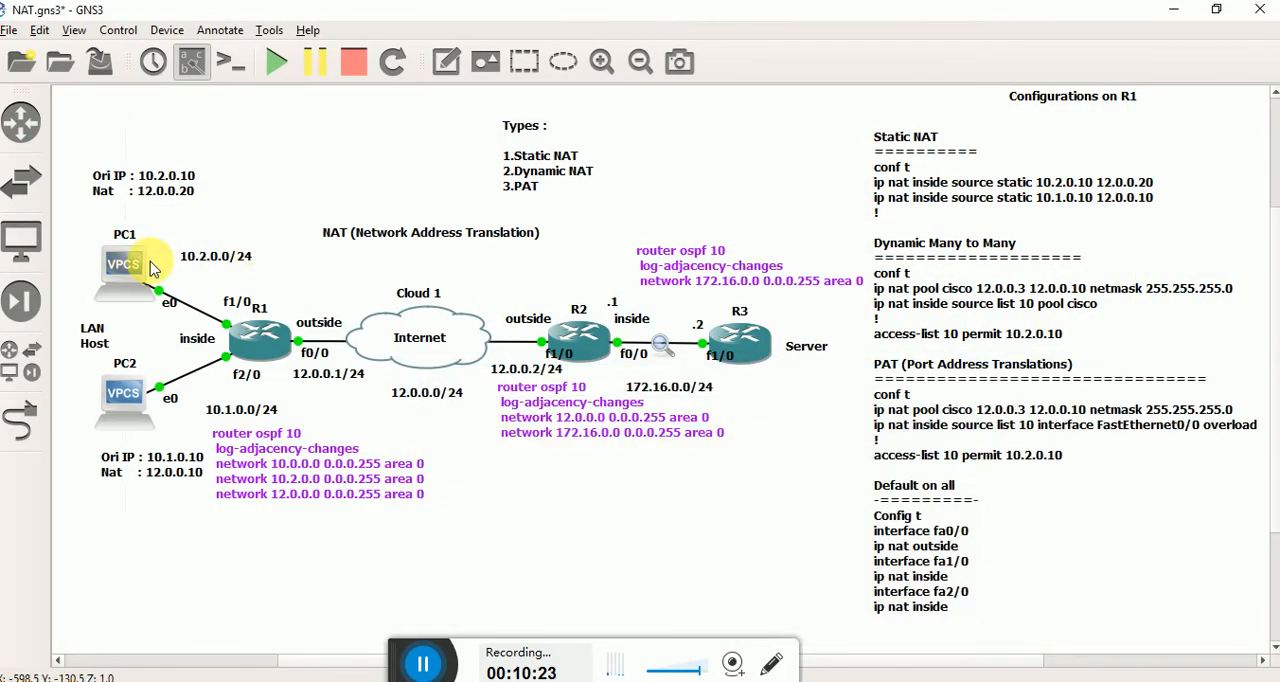
pyautogui.doubleClick(135, 285)
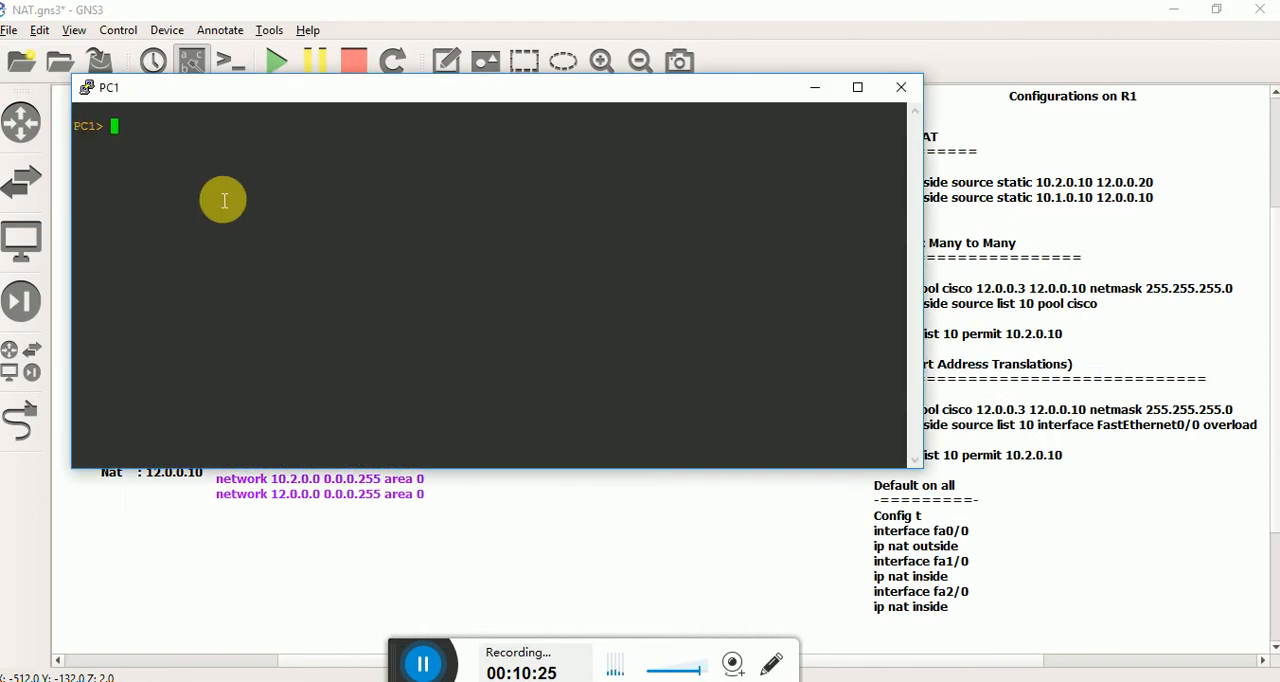
pyautogui.press('Return')
pyautogui.press('Return')
pyautogui.press('Return')
pyautogui.moveTo(309, 95); pyautogui.dragTo(964, 224)
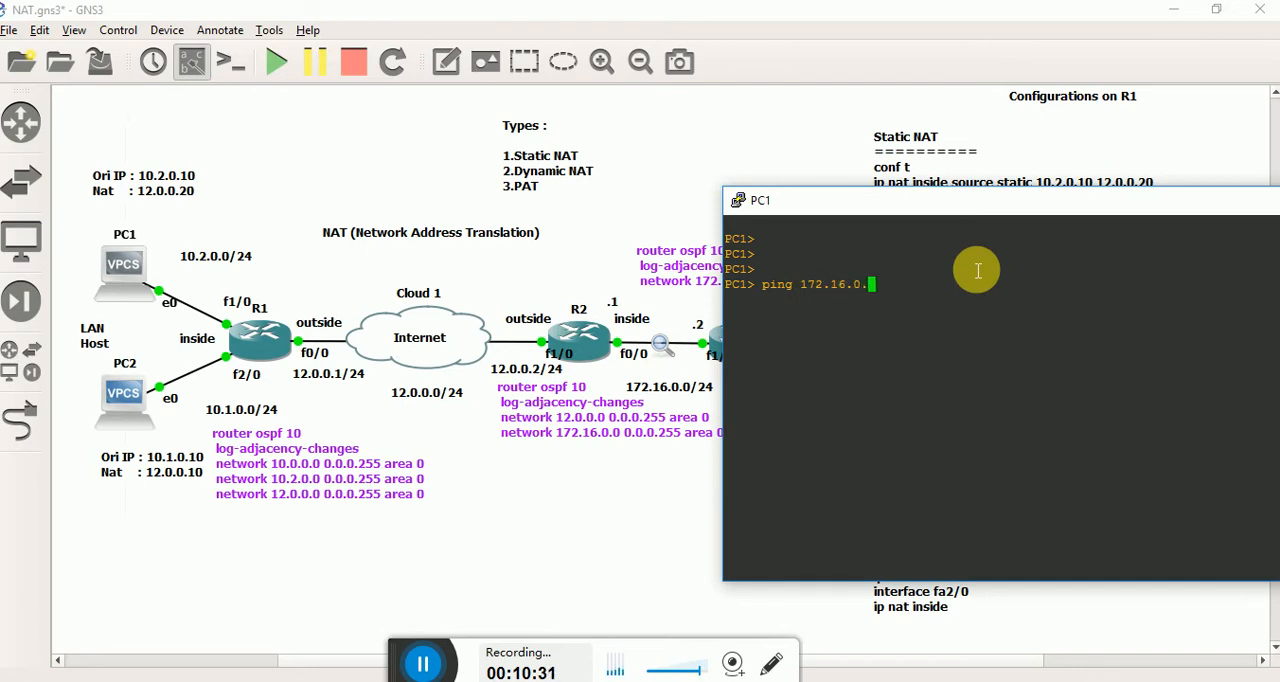
pyautogui.moveTo(797, 200); pyautogui.dragTo(960, 223)
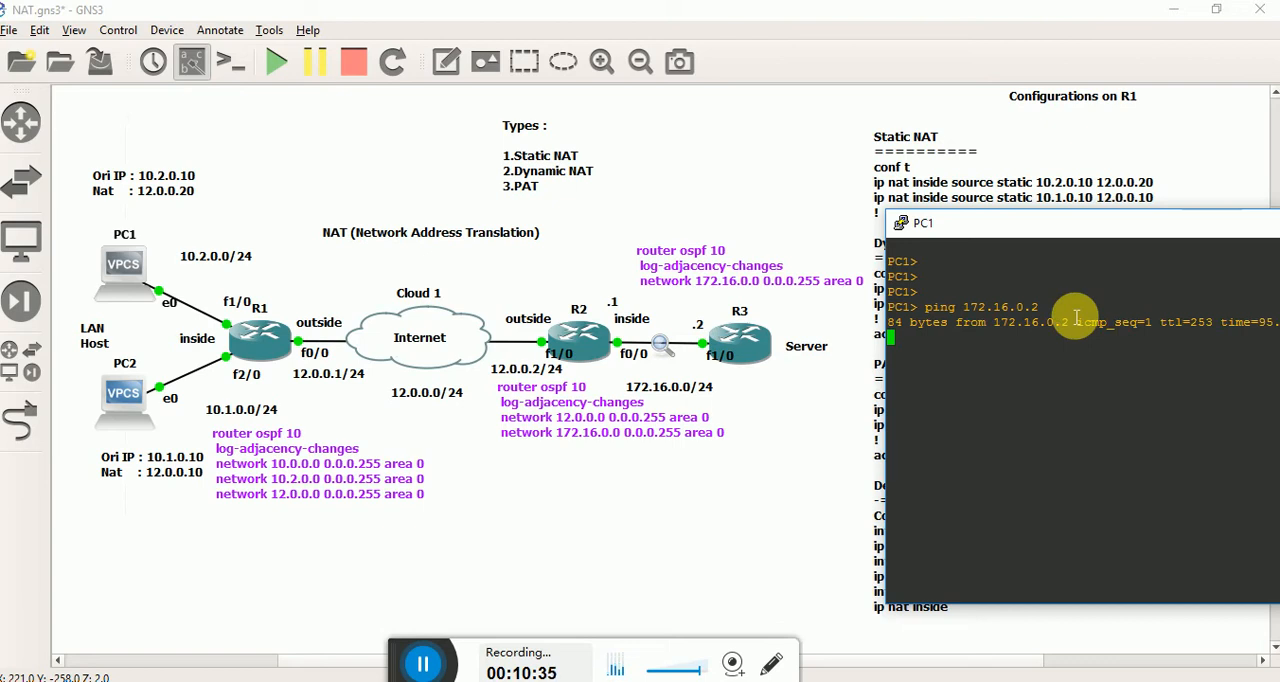
# Run show ip nat trans again on R1 and compare its entries with PC1's ping output.
pyautogui.moveTo(771, 603)
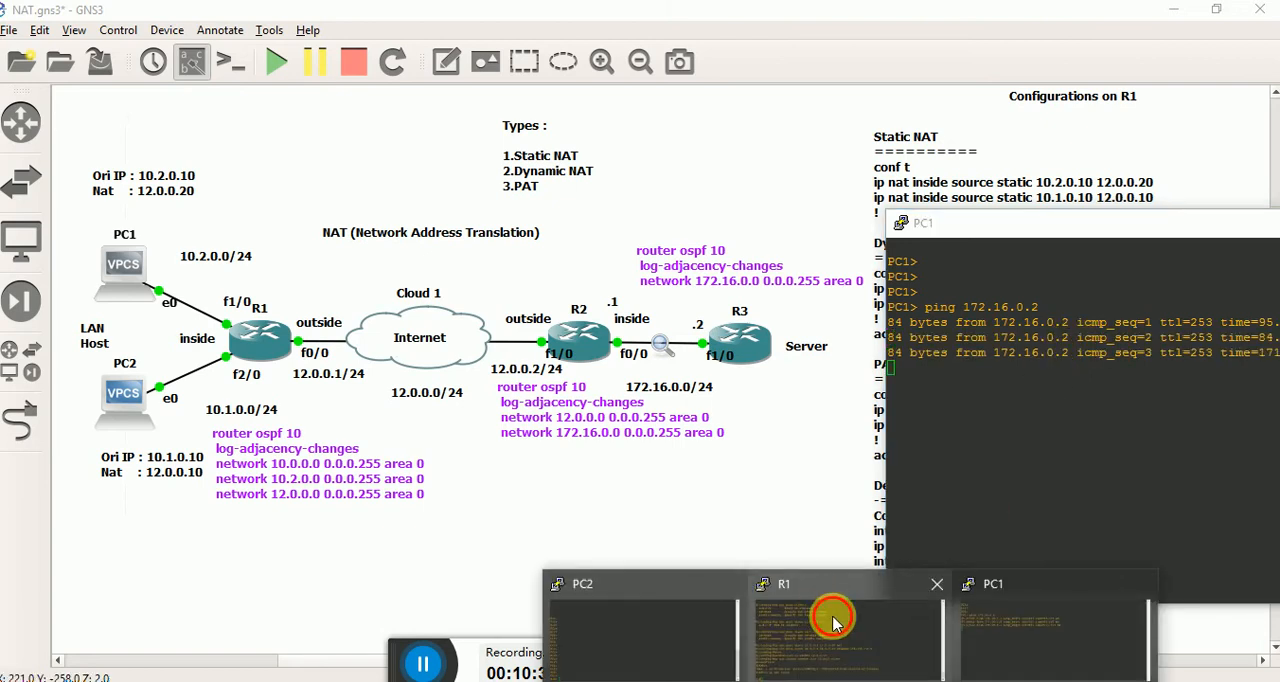
pyautogui.click(834, 620)
pyautogui.press('Up')
pyautogui.press('Return')
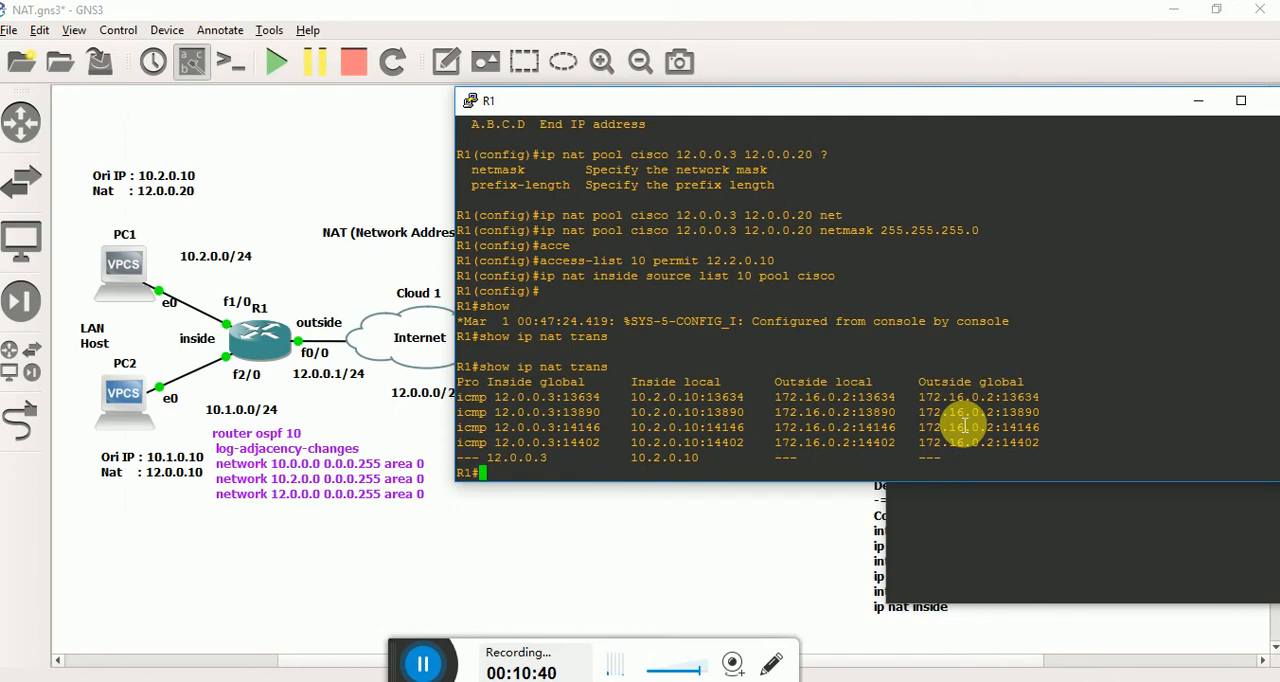
pyautogui.click(1116, 578)
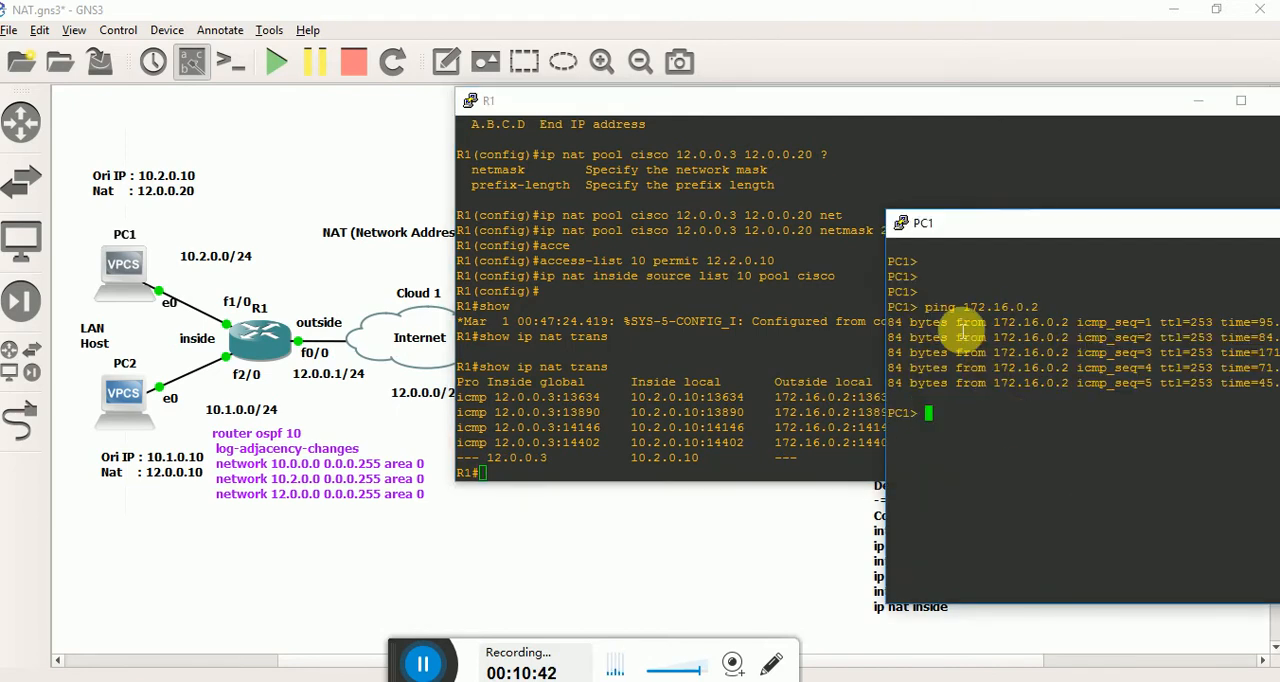
pyautogui.click(560, 422)
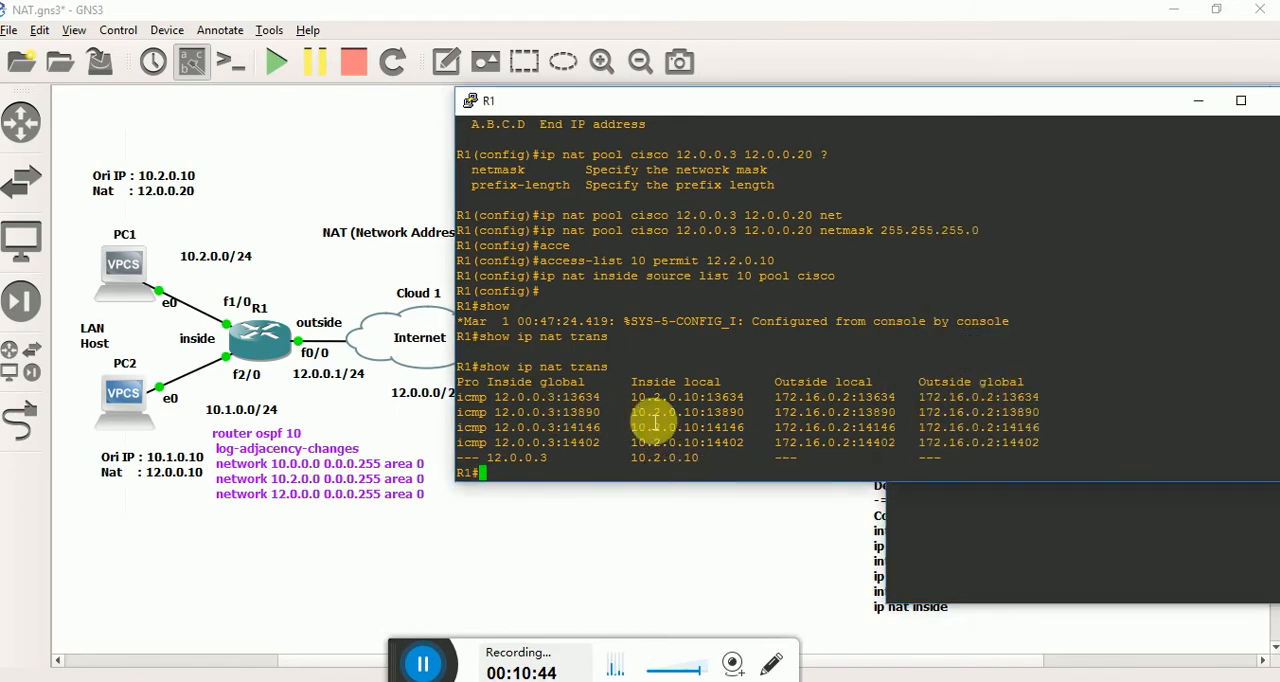
# Ping 172.16.0.2 again from PC1 and redisplay R1's NAT translation table with show ip nat trans.
pyautogui.tripleClick(550, 414)
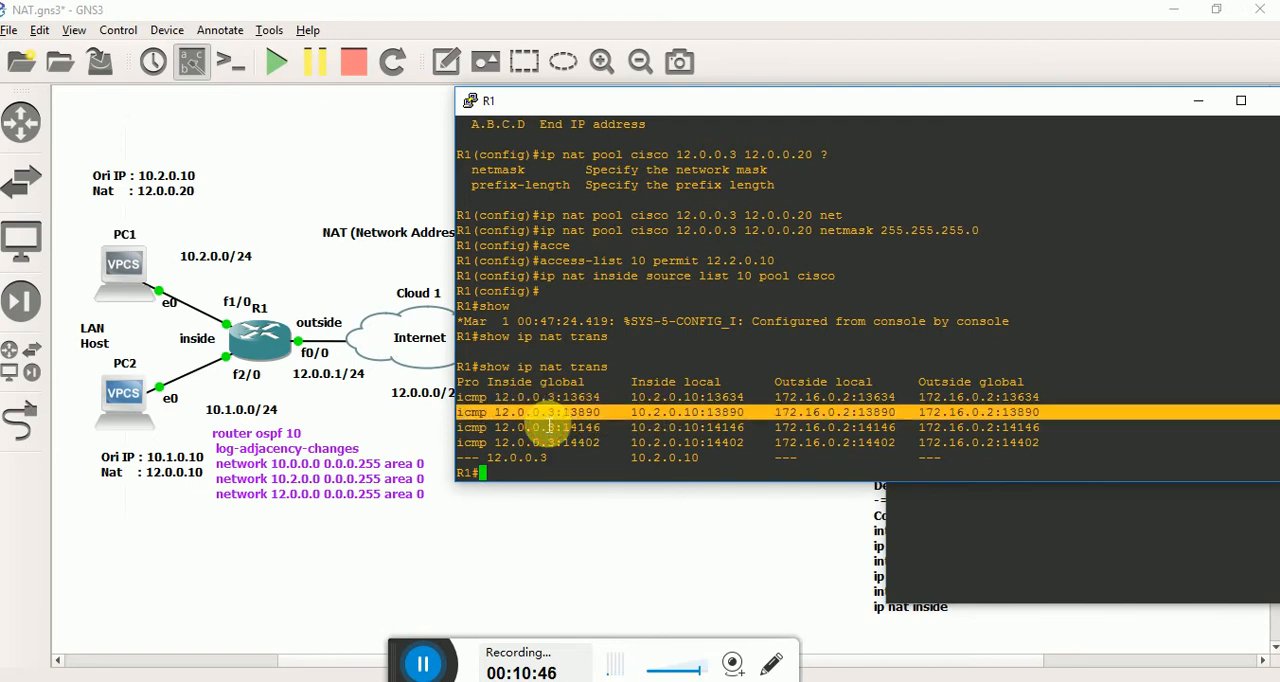
pyautogui.tripleClick(549, 432)
pyautogui.click(548, 444)
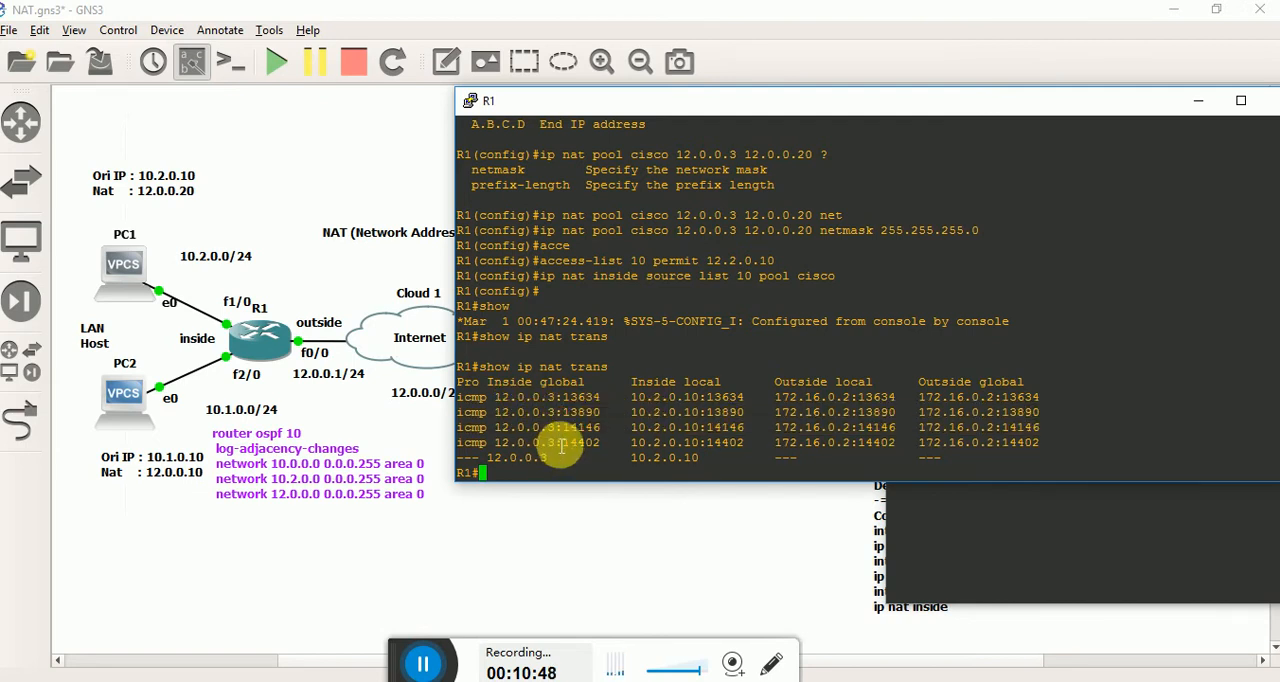
pyautogui.click(929, 571)
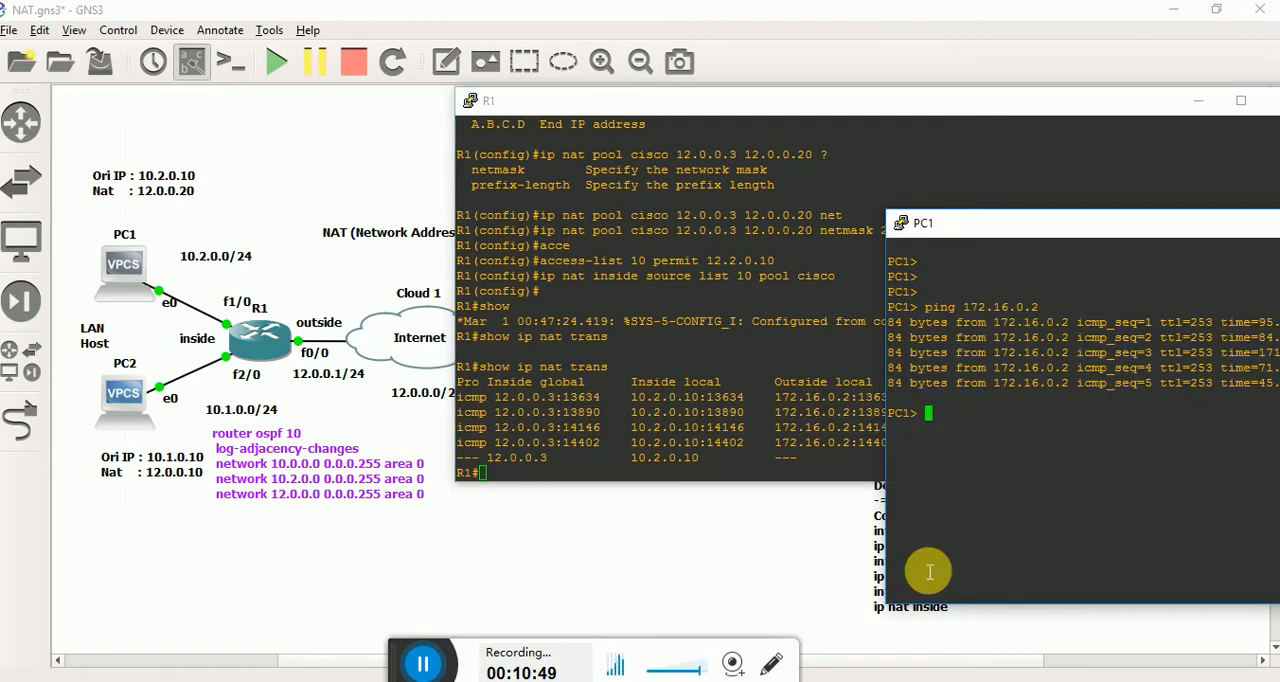
pyautogui.click(707, 407)
pyautogui.press('Up')
pyautogui.press('Return')
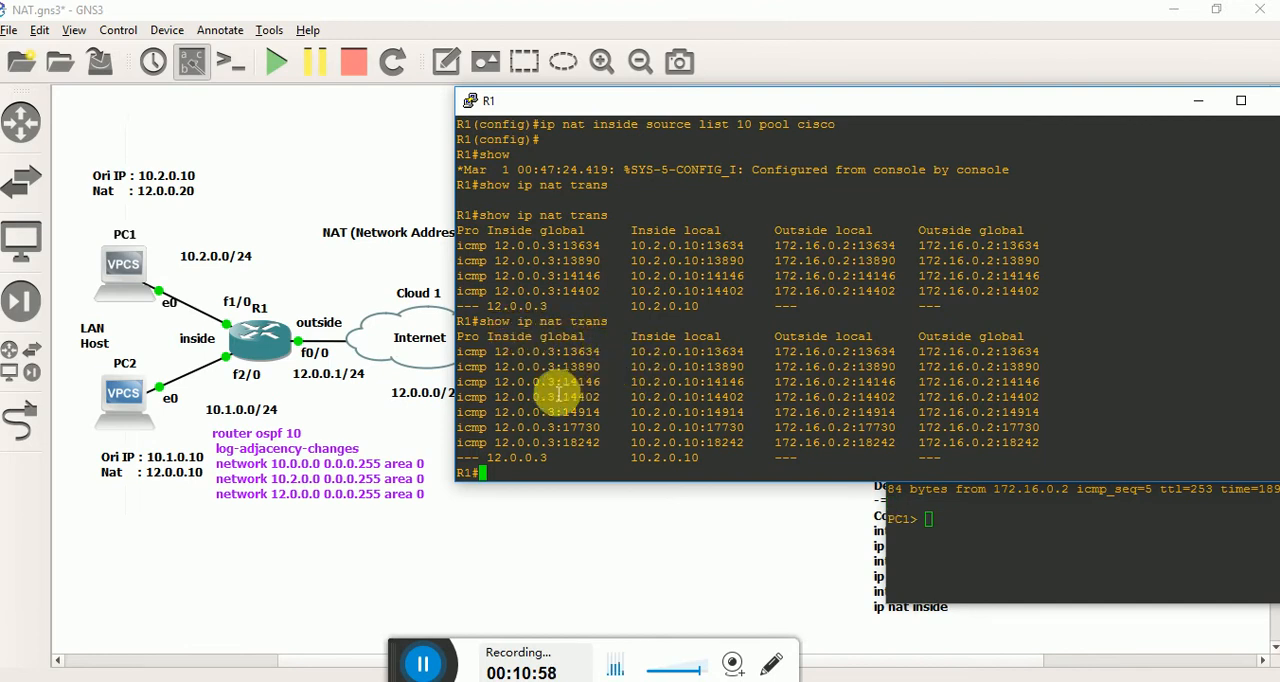
# Examine the inside global addresses and port numbers in R1's refreshed translation table.
pyautogui.click(525, 385)
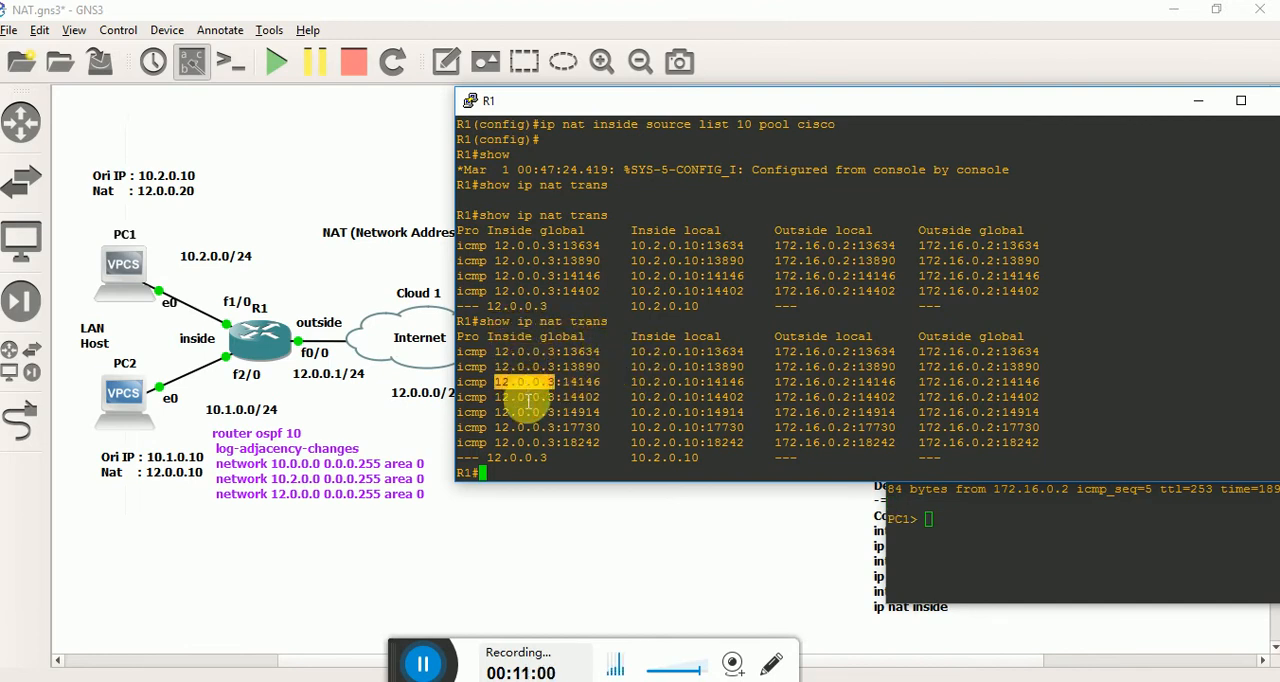
pyautogui.doubleClick(526, 402)
pyautogui.click(528, 430)
pyautogui.doubleClick(580, 462)
pyautogui.click(767, 368)
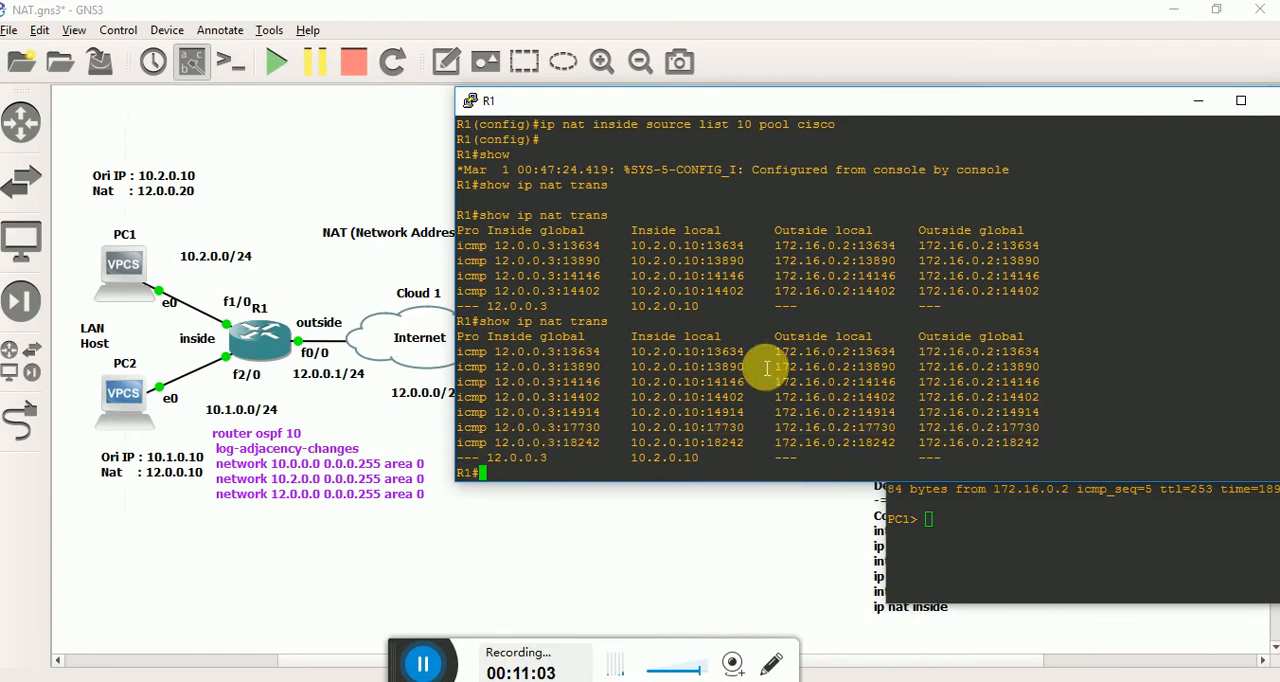
# Bring up PC2's console, place it clear of the topology, and ping the server at 172.16.0.2.
pyautogui.click(1091, 600)
pyautogui.moveTo(886, 651)
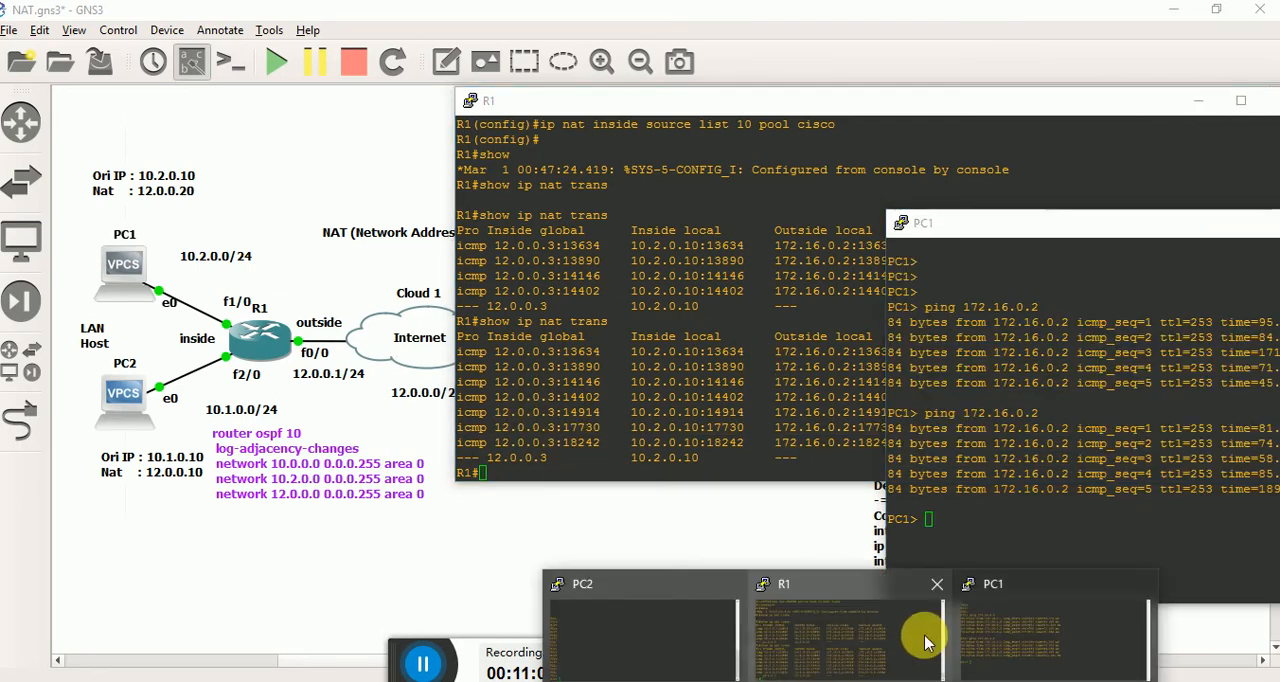
pyautogui.click(686, 614)
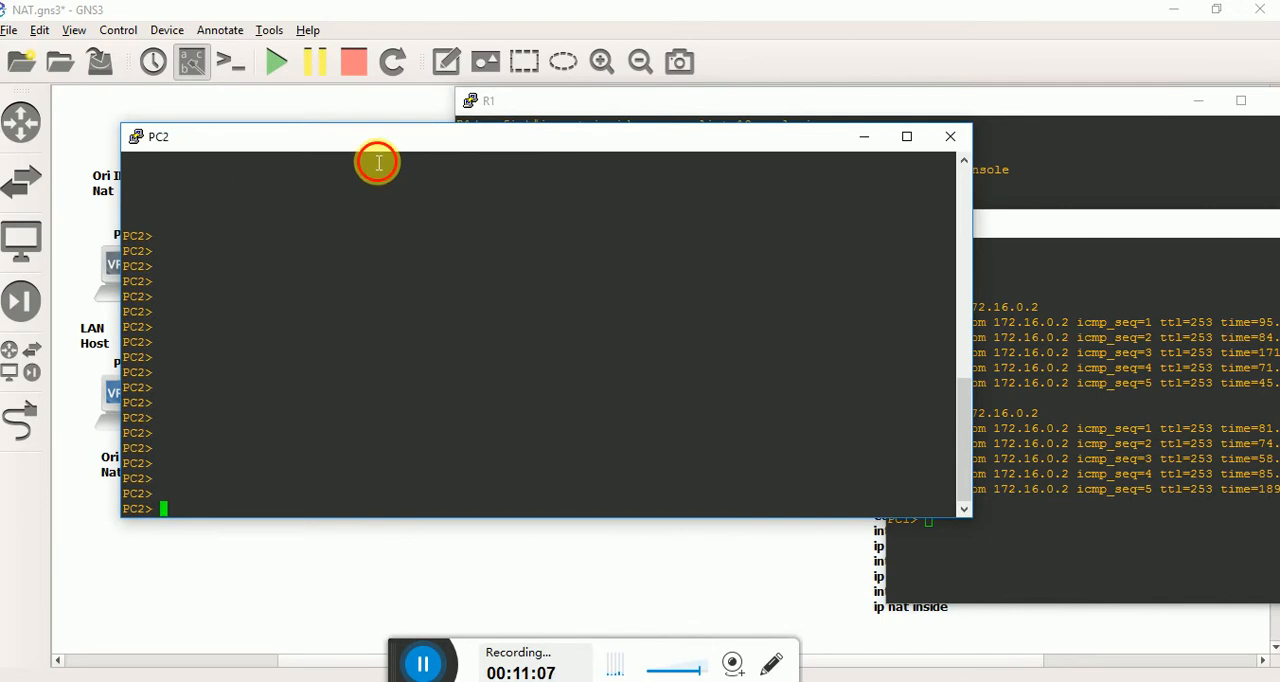
pyautogui.moveTo(377, 163); pyautogui.dragTo(836, 181)
pyautogui.click(638, 153)
pyautogui.moveTo(640, 147); pyautogui.dragTo(1200, 224)
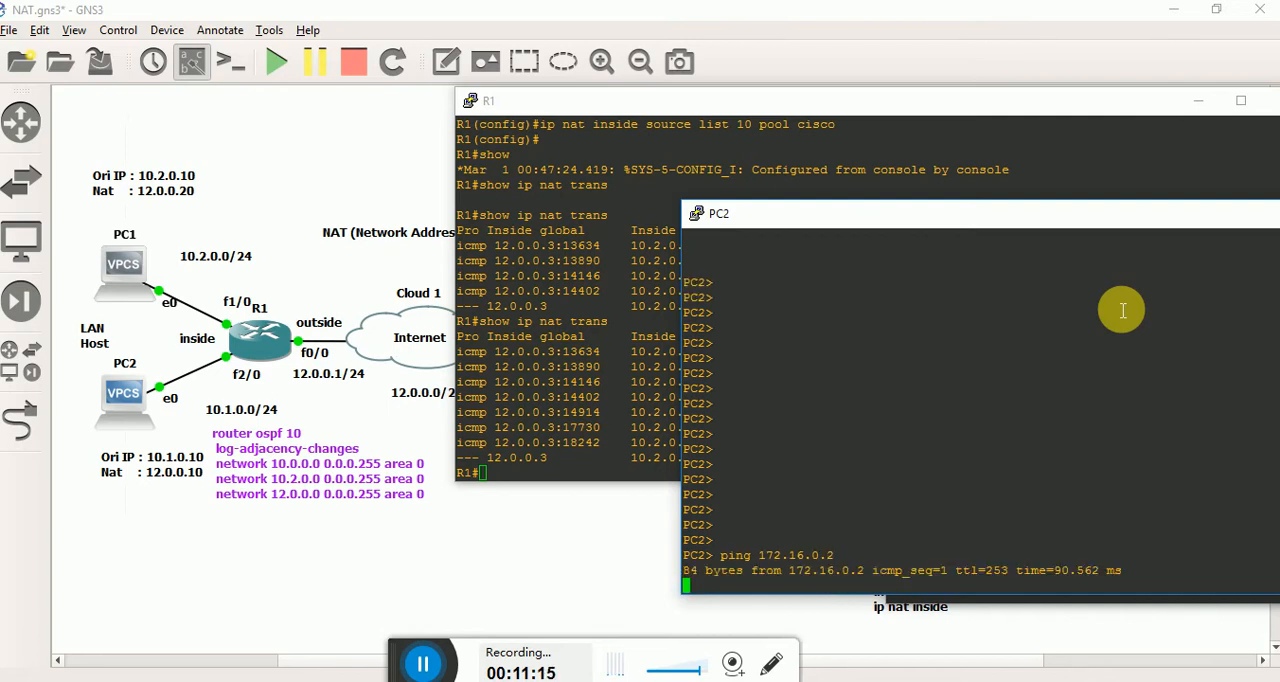
# Run show ip nat trans again on R1 and check its inside local entries against PC2's ping.
pyautogui.click(648, 380)
pyautogui.press('Up')
pyautogui.press('Return')
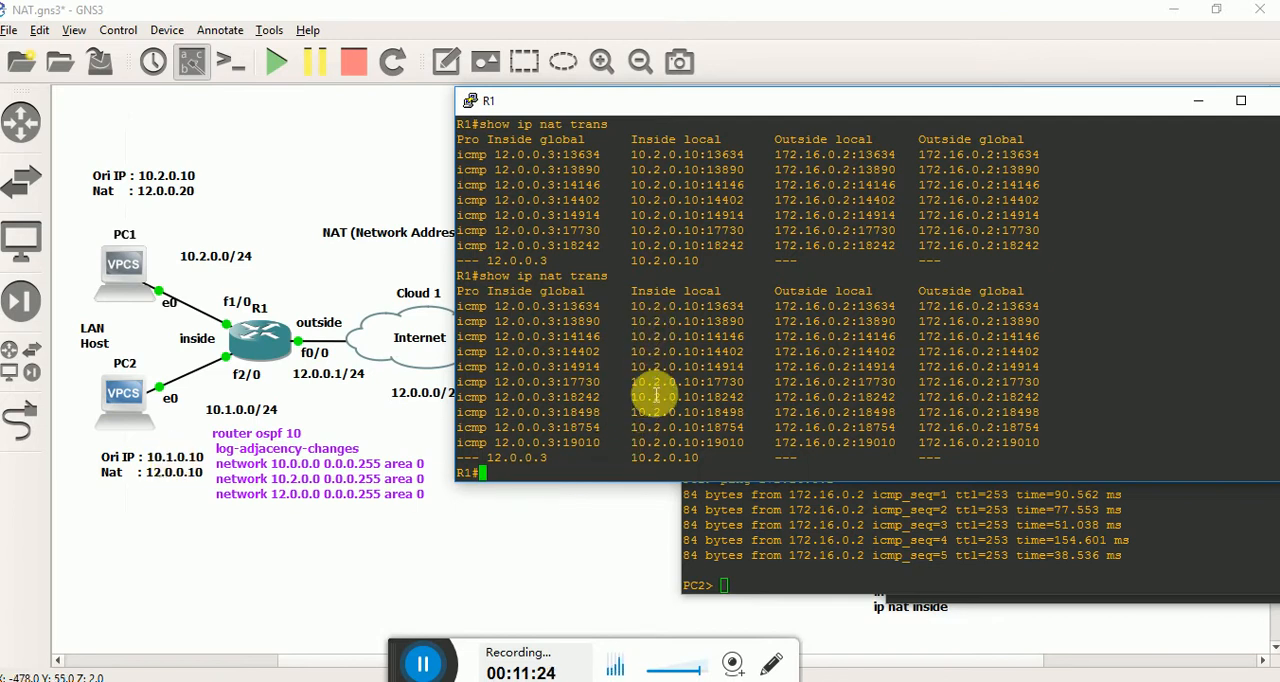
pyautogui.press('Return')
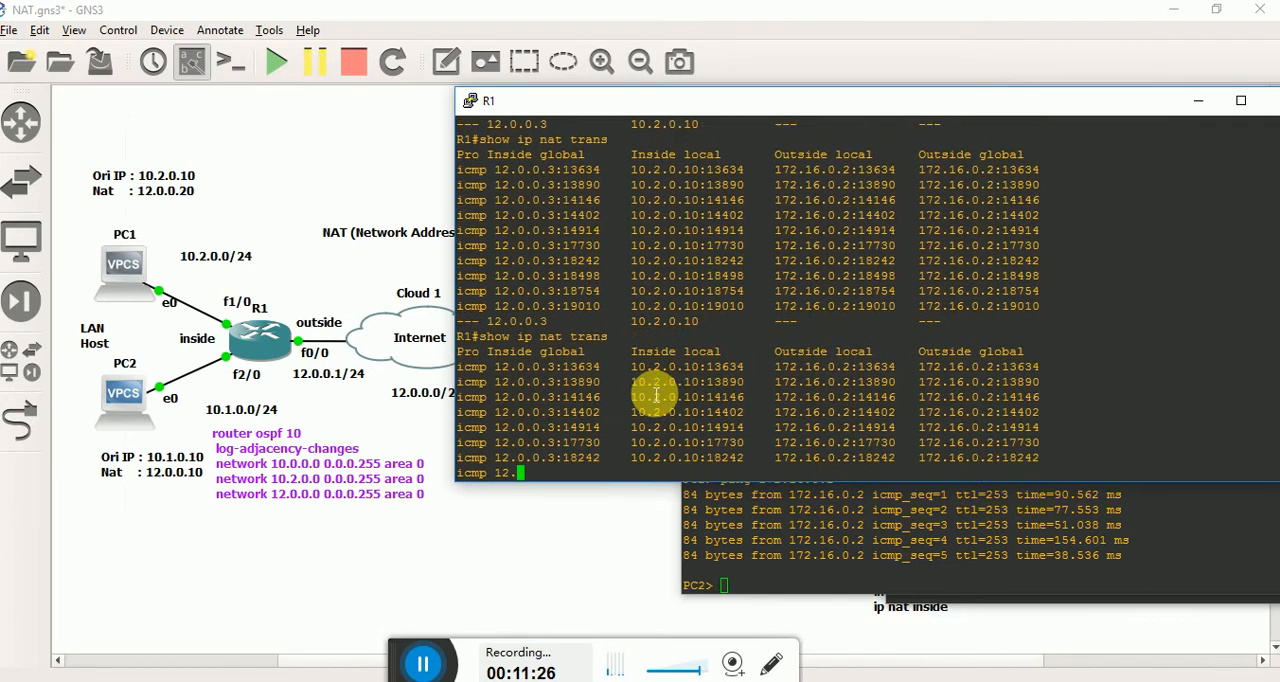
pyautogui.click(880, 550)
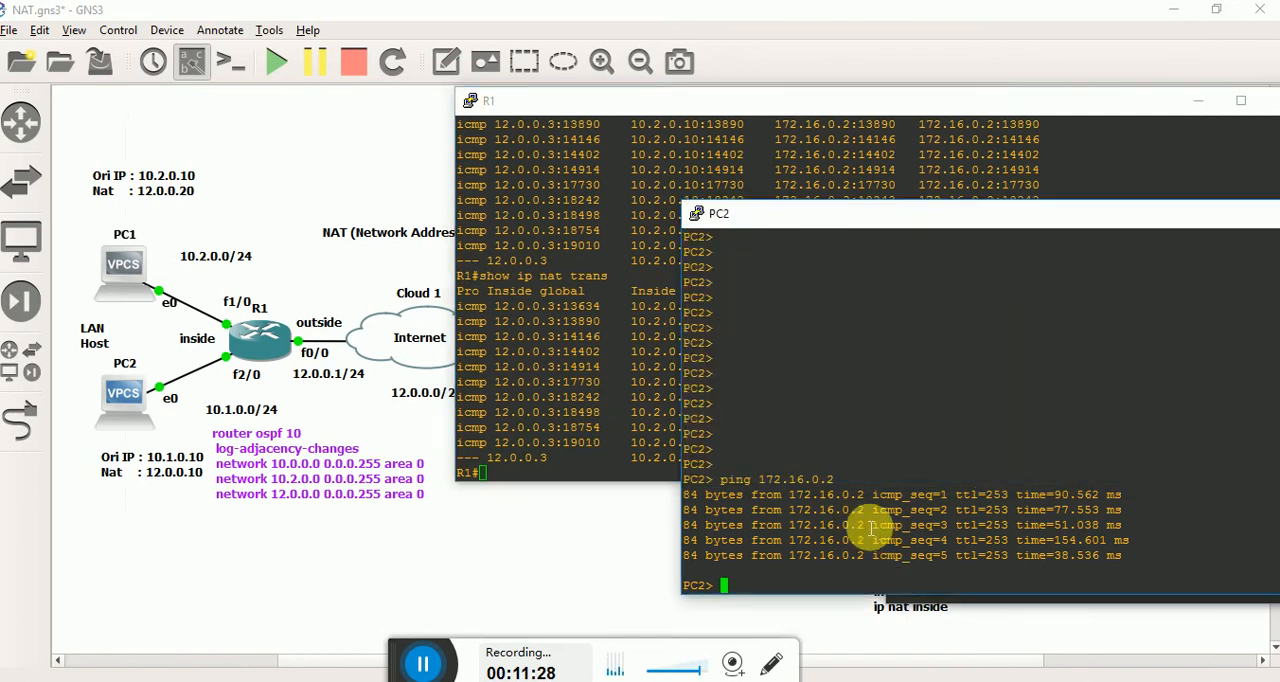
pyautogui.click(614, 351)
pyautogui.click(1067, 539)
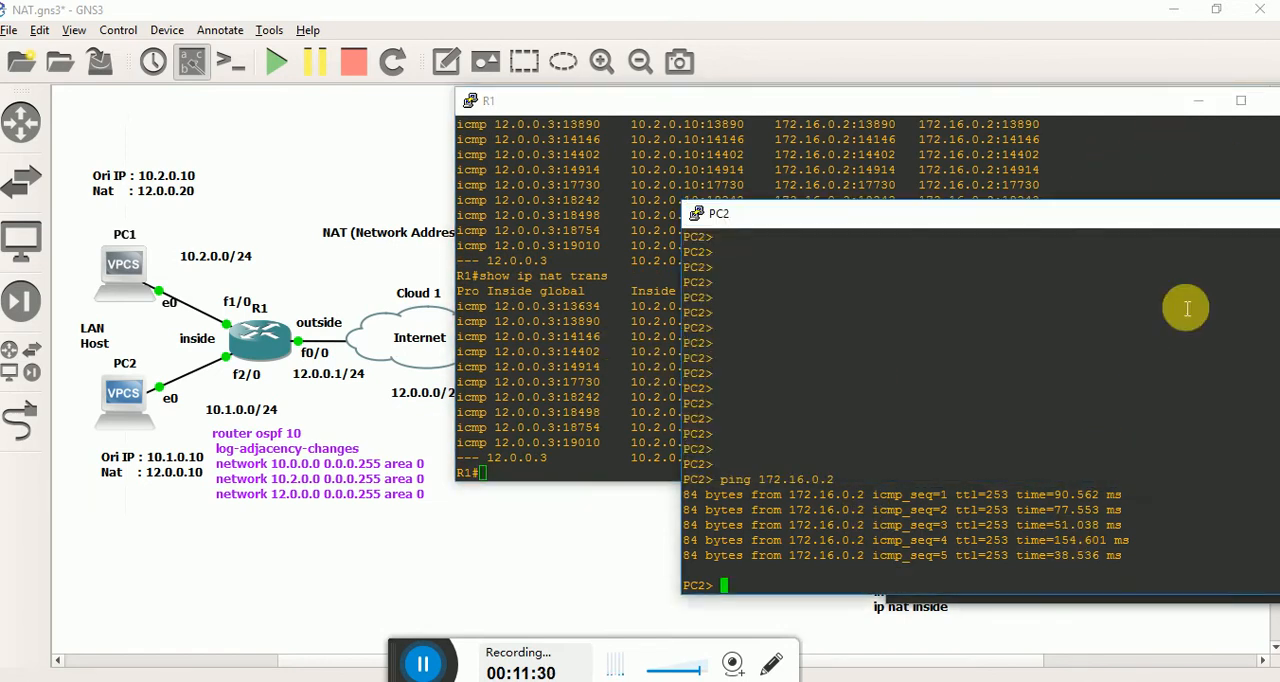
# Clear the PC consoles away, then narrow R1's console and move it off the configuration notes.
pyautogui.moveTo(1174, 218); pyautogui.dragTo(952, 225)
pyautogui.click(1201, 224)
pyautogui.moveTo(762, 108); pyautogui.dragTo(354, 120)
pyautogui.moveTo(1188, 235); pyautogui.dragTo(799, 258)
pyautogui.moveTo(1045, 241); pyautogui.dragTo(688, 240)
pyautogui.click(880, 241)
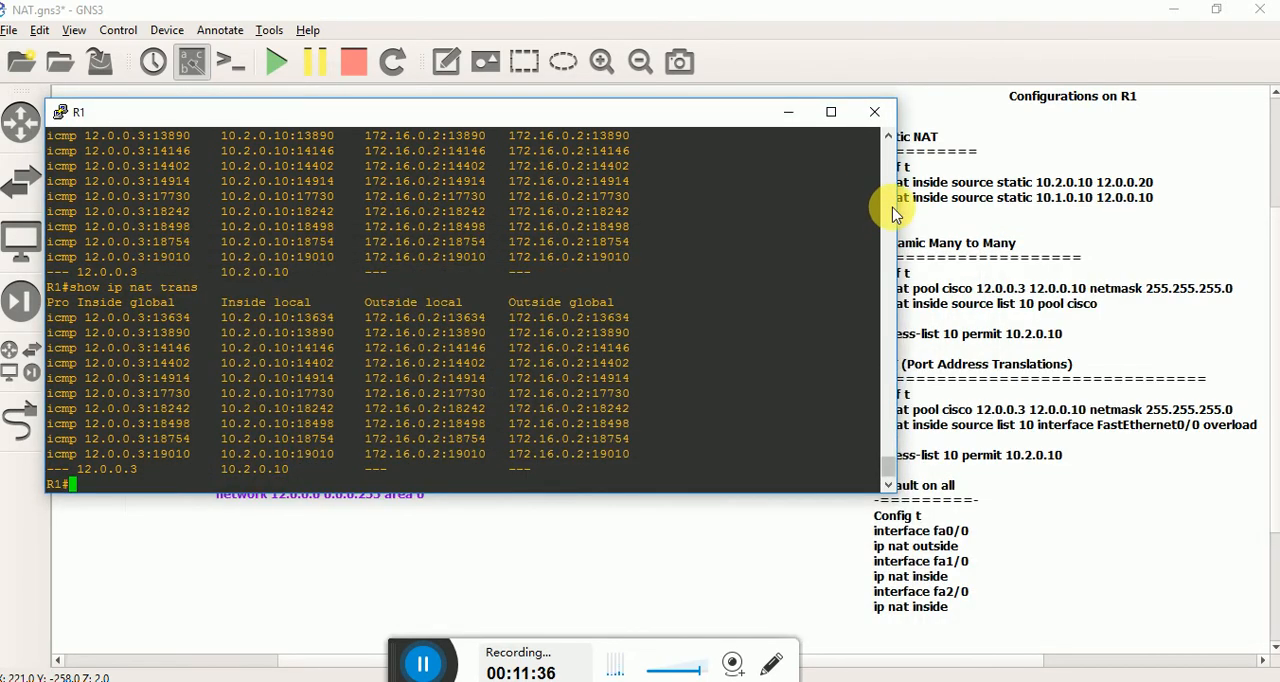
pyautogui.moveTo(907, 210); pyautogui.dragTo(661, 208)
pyautogui.moveTo(443, 114); pyautogui.dragTo(506, 145)
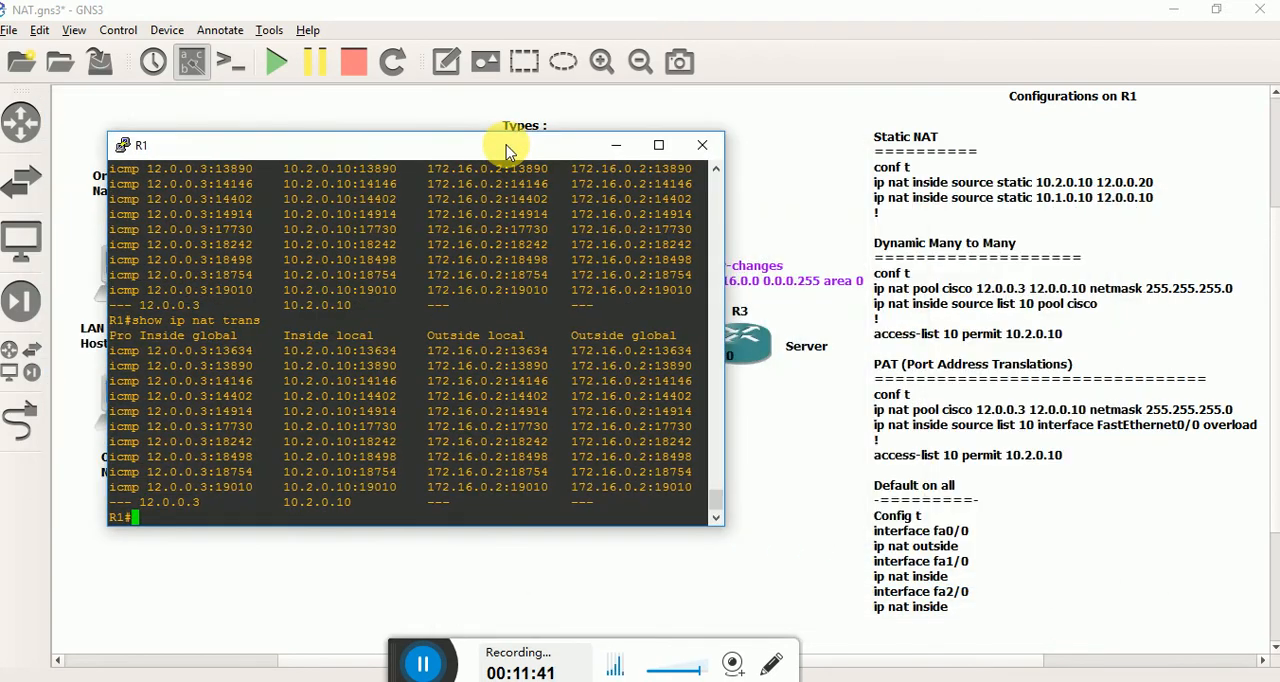
pyautogui.click(510, 228)
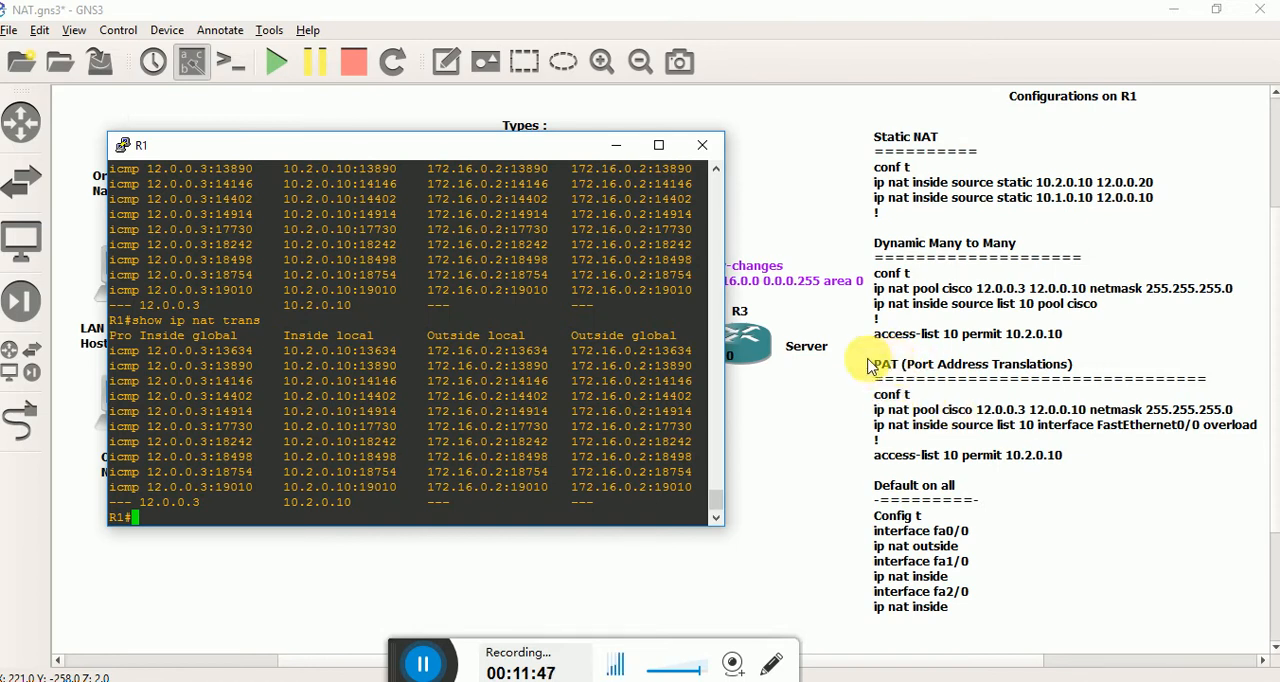
# Read the PAT configuration notes on the canvas, highlighting the ip nat pool cisco command.
pyautogui.click(775, 445)
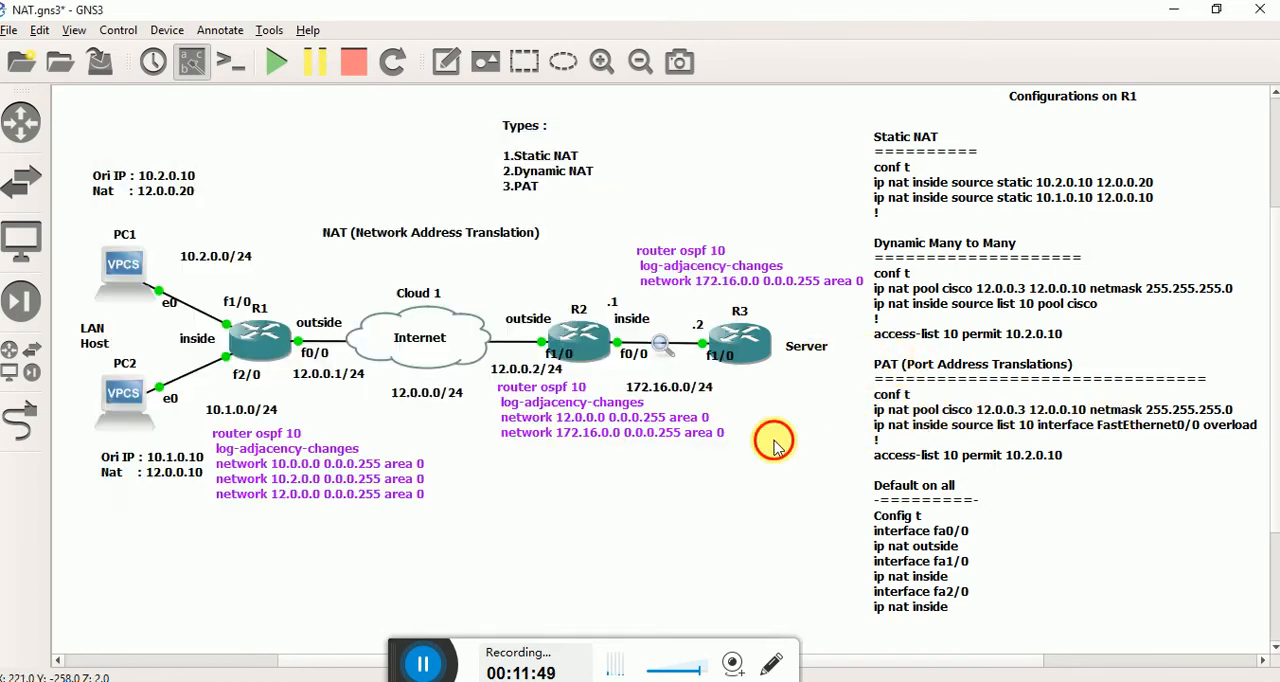
pyautogui.click(997, 418)
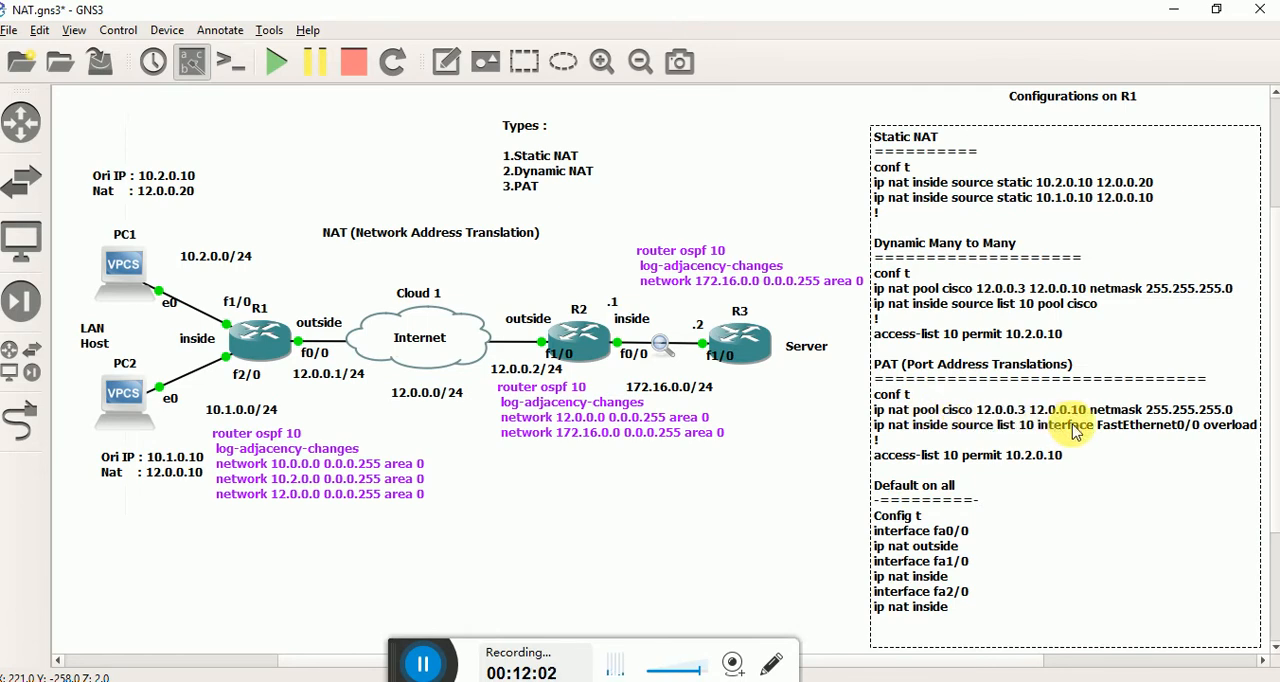
pyautogui.doubleClick(1008, 420)
pyautogui.click(1008, 418)
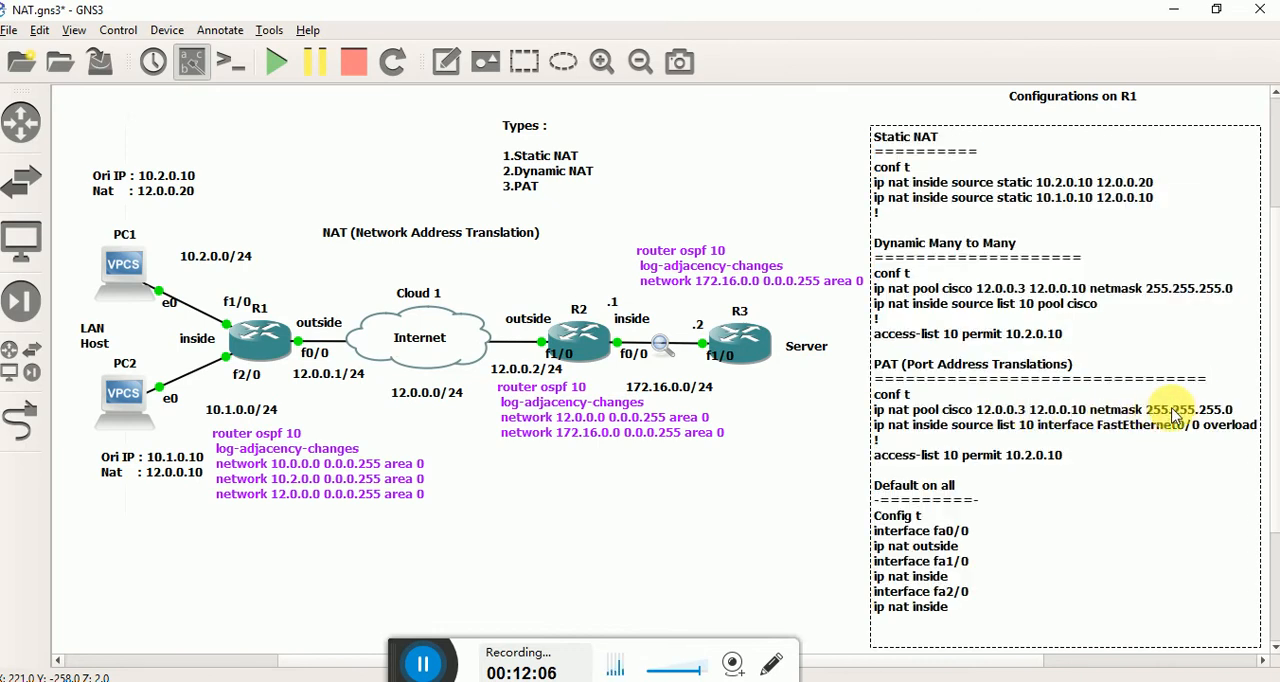
pyautogui.moveTo(1234, 411); pyautogui.dragTo(880, 418)
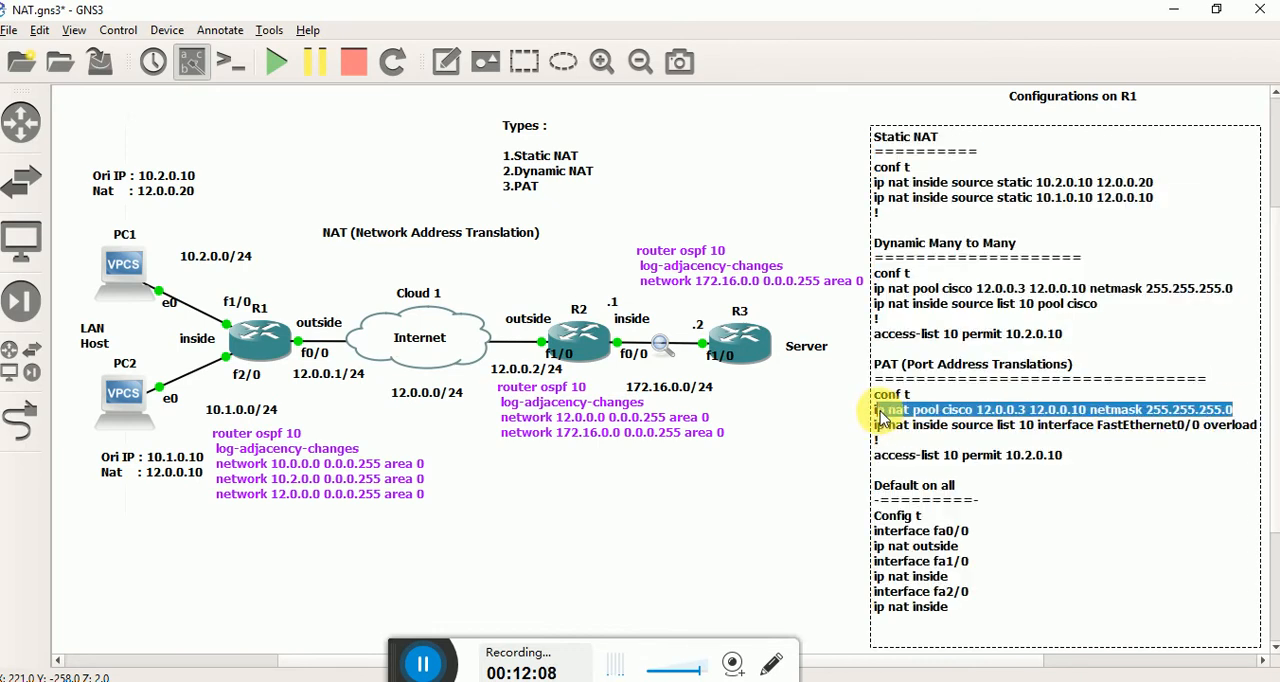
pyautogui.click(984, 413)
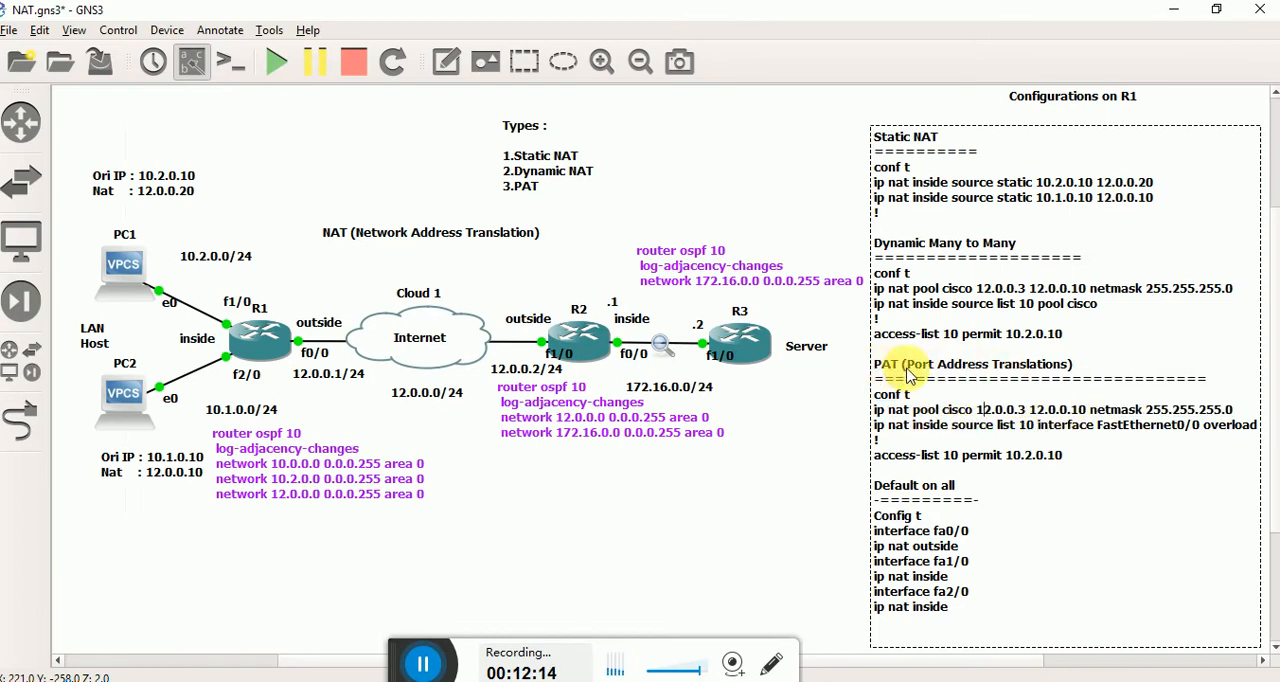
pyautogui.click(782, 486)
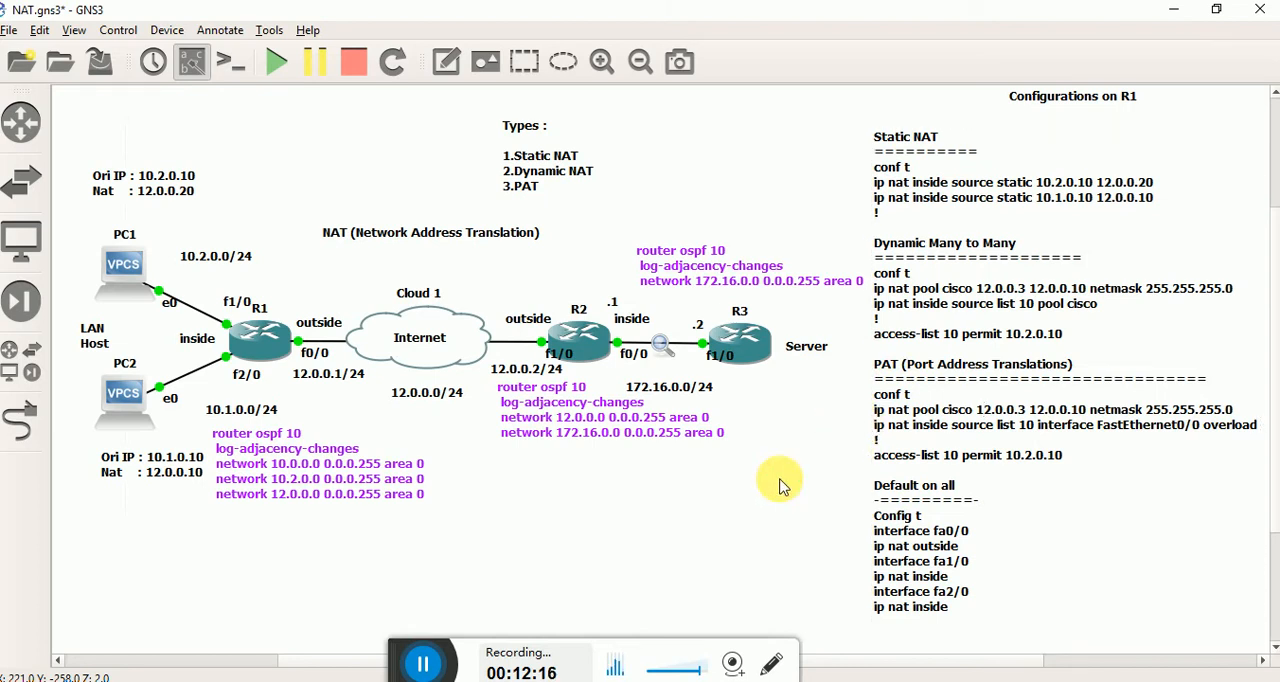
# Examine the inside links from PC1 and PC2 and R1's outside interface f0/0 at 12.0.0.1/24 in the topology.
pyautogui.moveTo(190, 231); pyautogui.dragTo(225, 422)
pyautogui.moveTo(213, 209); pyautogui.dragTo(224, 445)
pyautogui.click(296, 375)
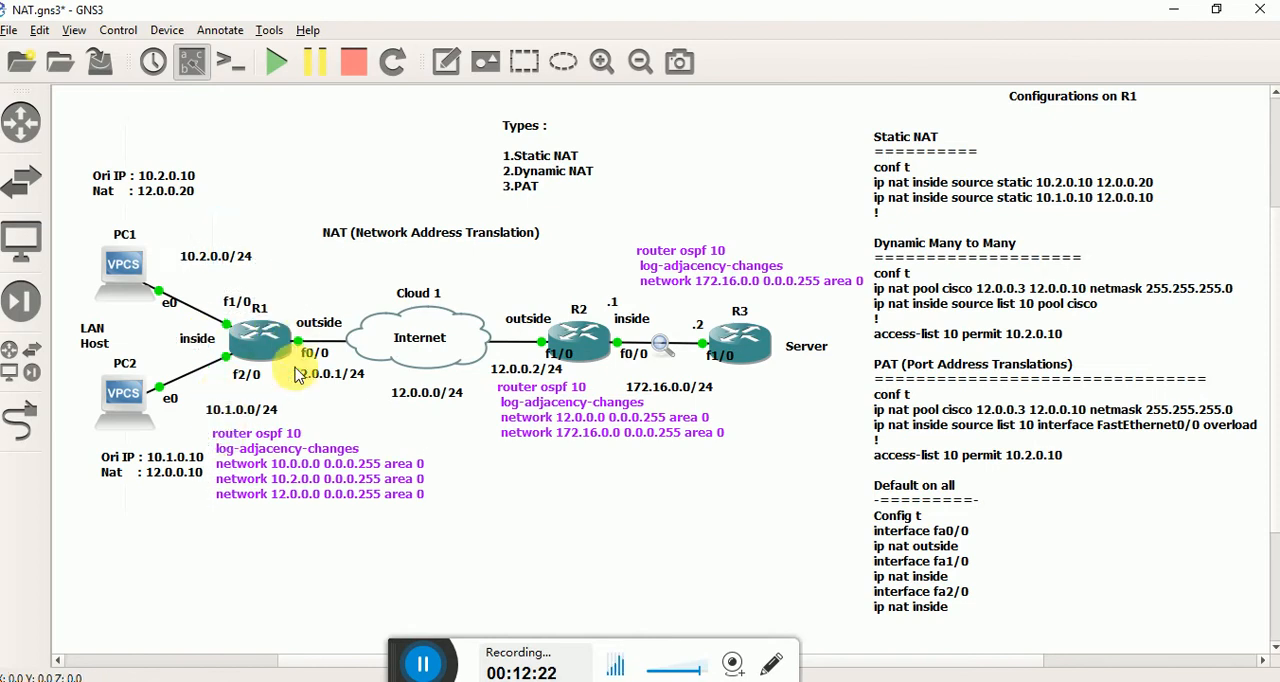
pyautogui.click(321, 386)
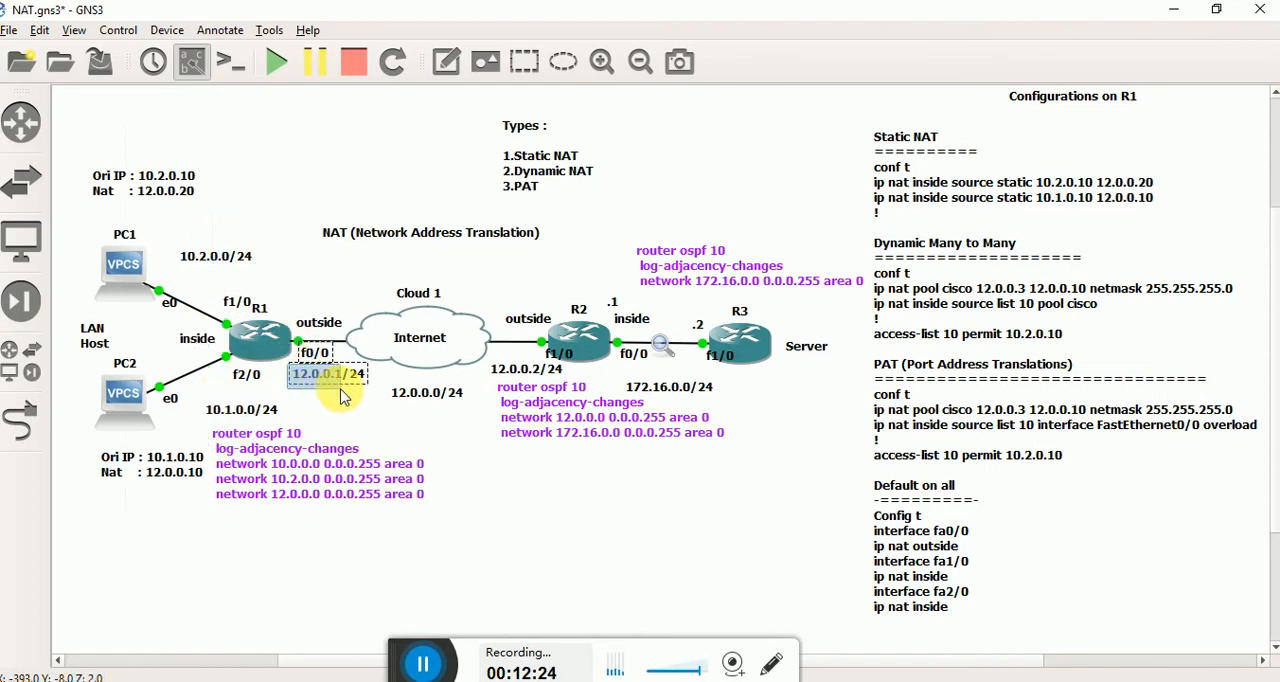
pyautogui.click(337, 409)
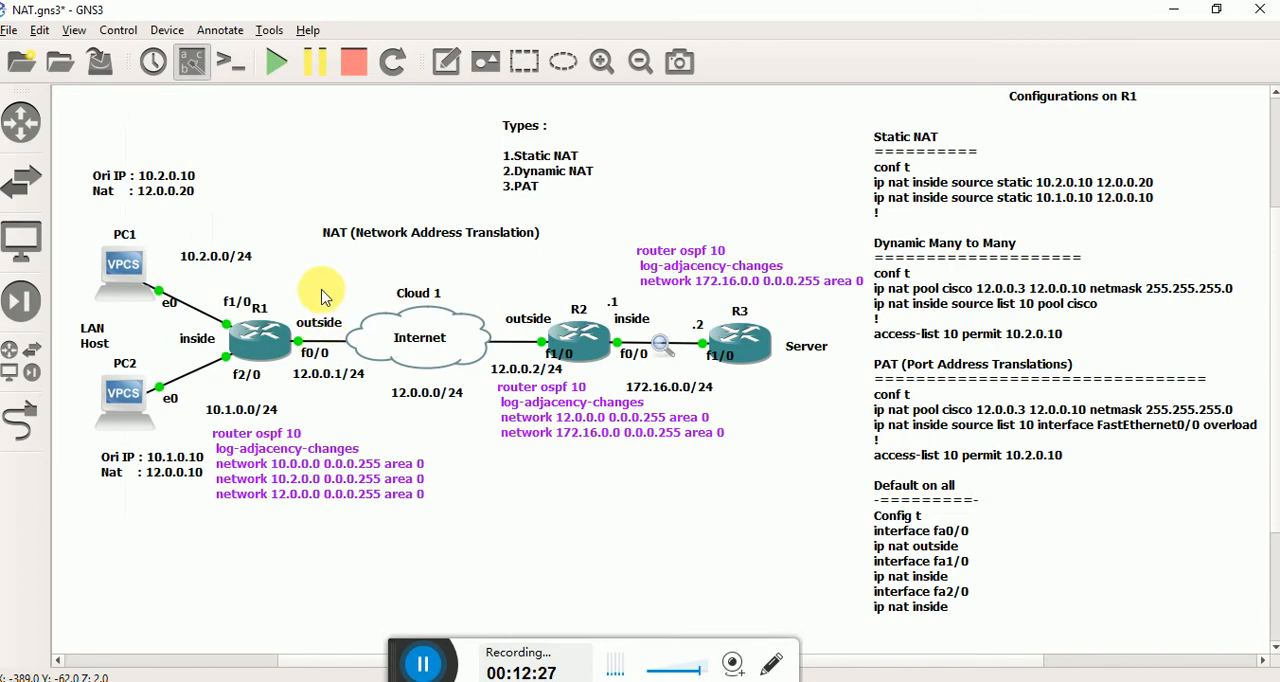
pyautogui.click(319, 322)
pyautogui.click(508, 450)
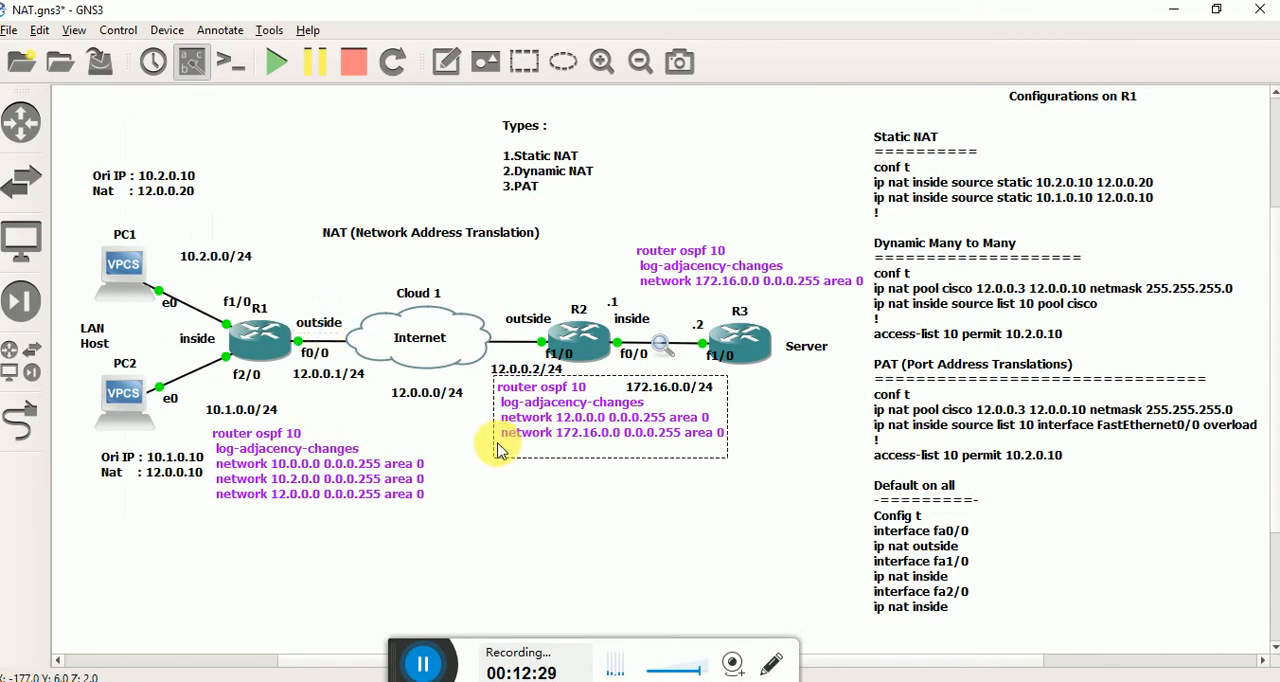
pyautogui.click(444, 425)
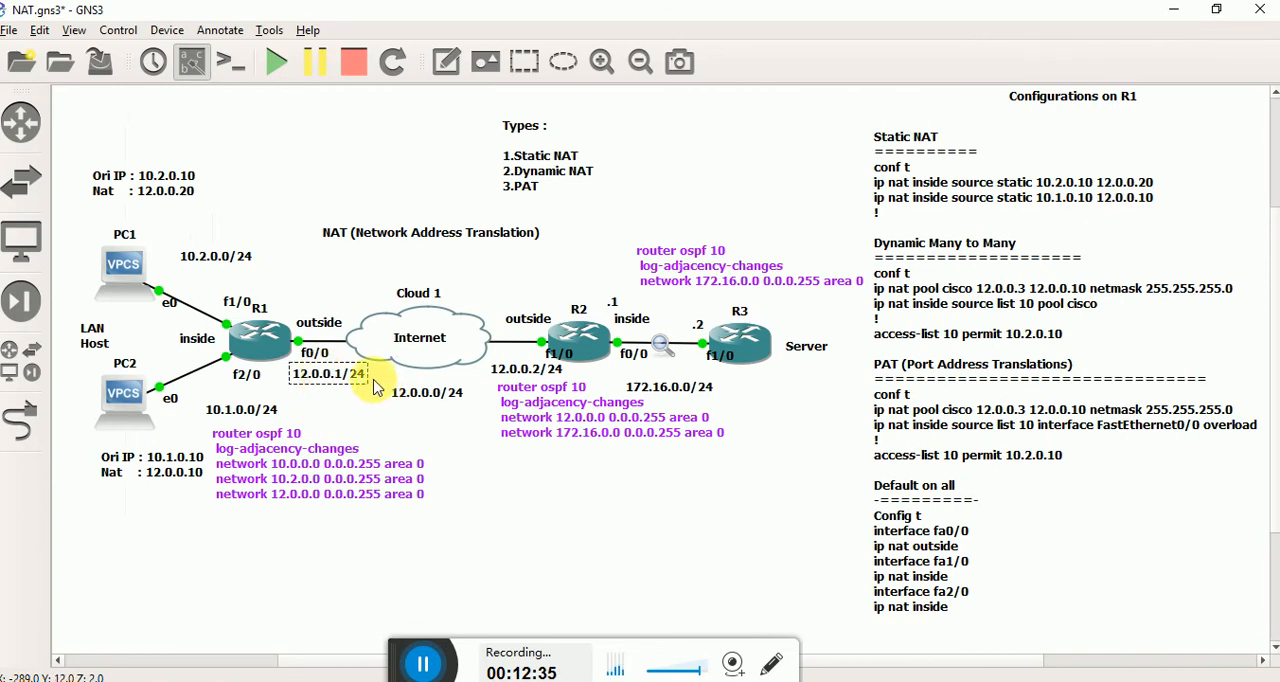
pyautogui.moveTo(313, 274); pyautogui.dragTo(312, 393)
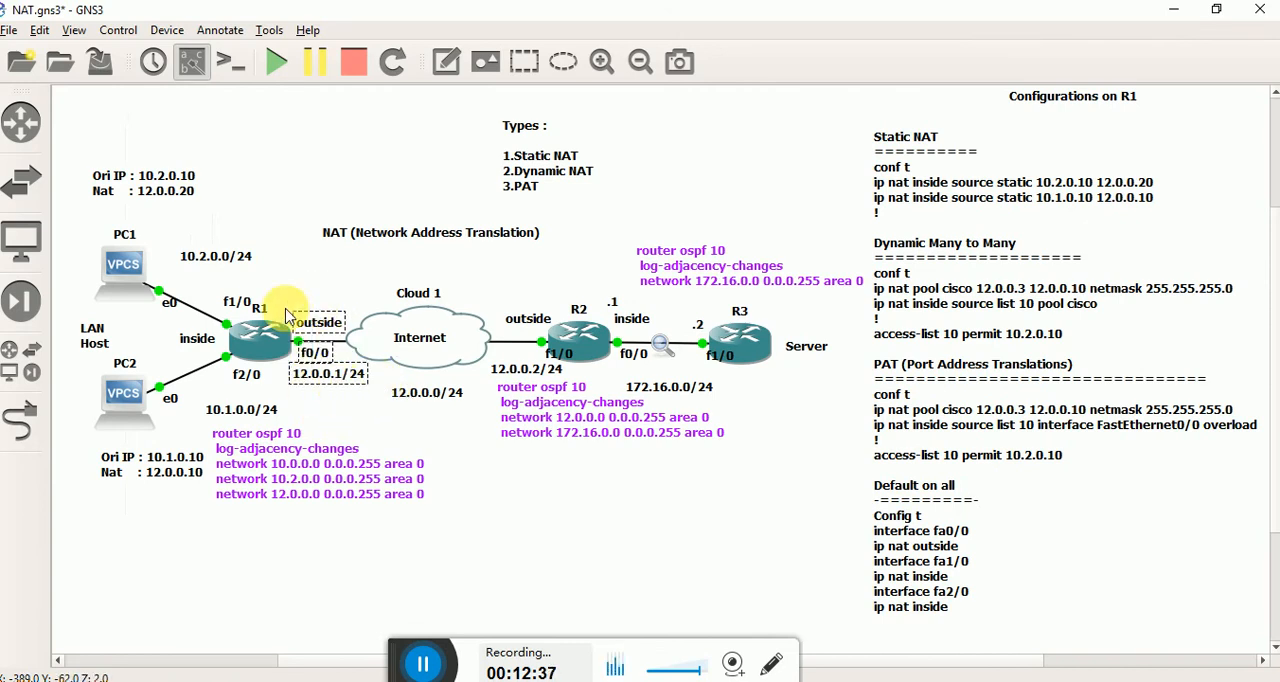
pyautogui.click(371, 420)
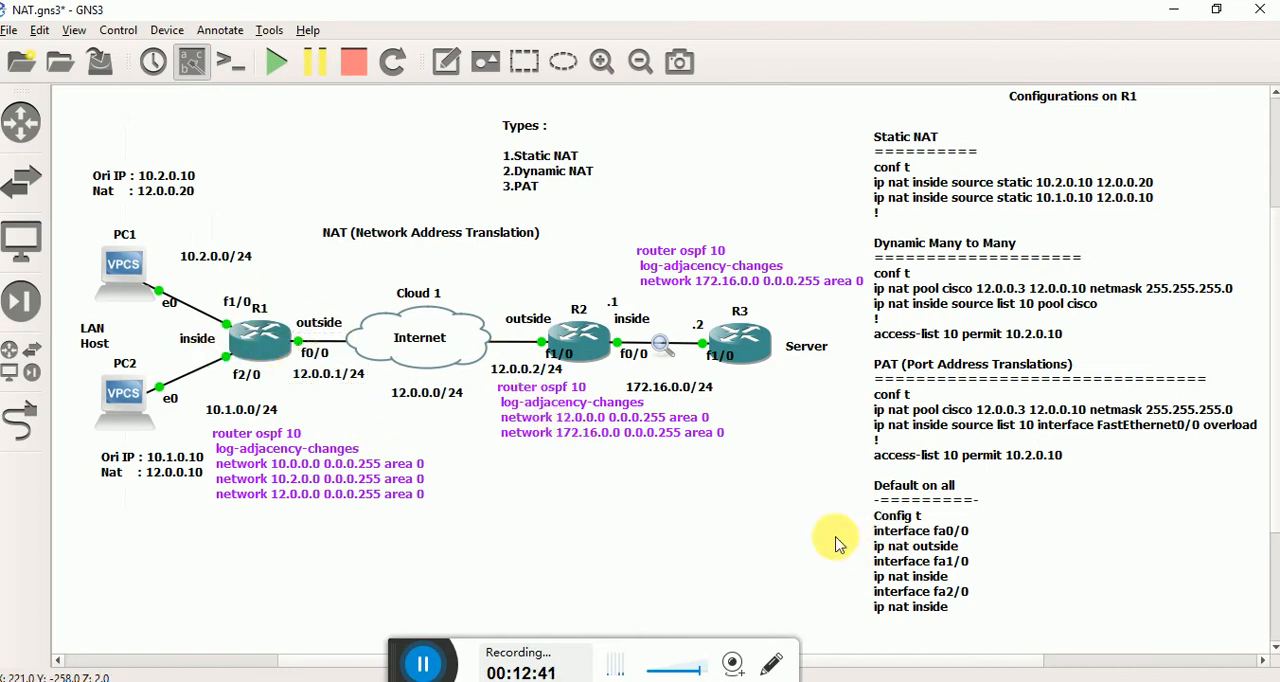
# Return to R1's console and display the router's running configuration.
pyautogui.hotkey('alt', 'Tab')
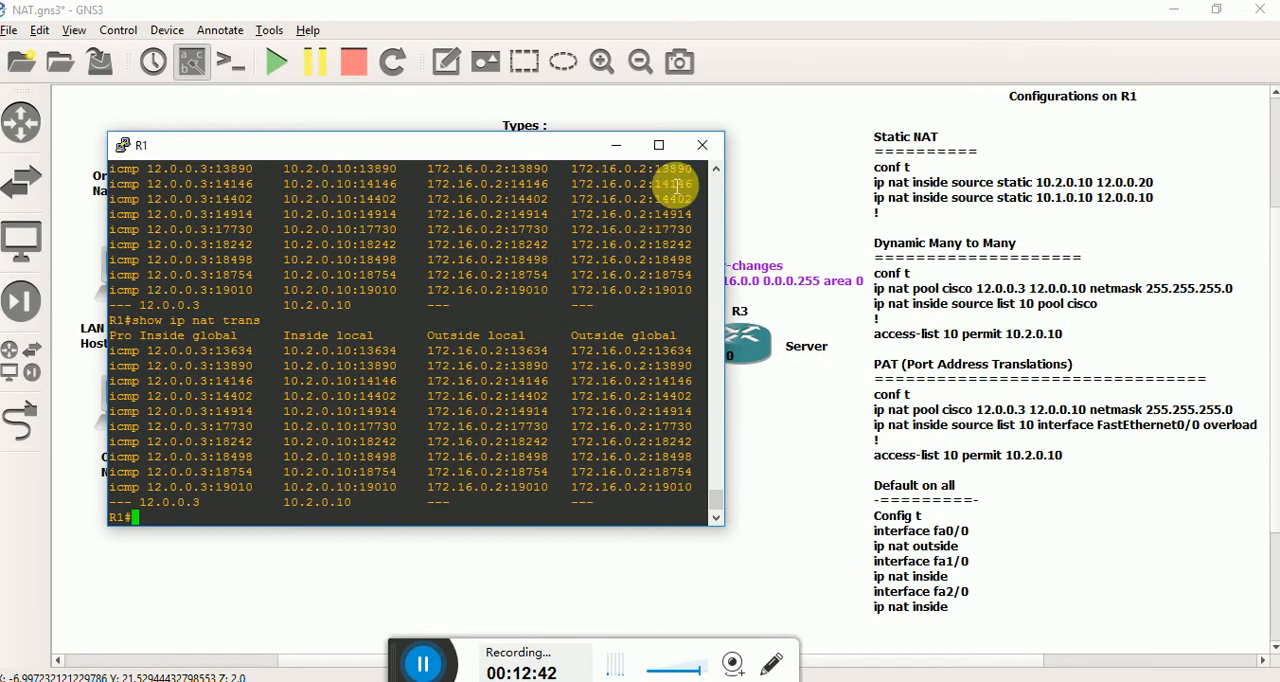
pyautogui.write('sho')
pyautogui.press('Tab')
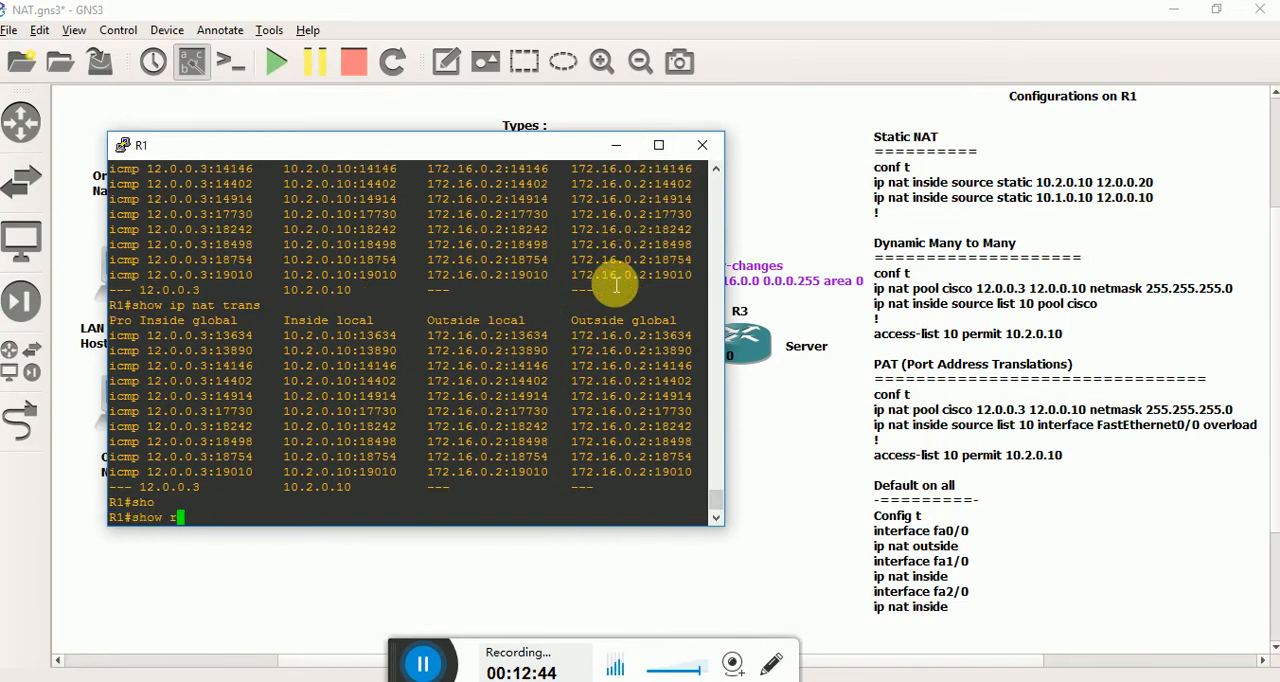
pyautogui.write('run')
pyautogui.press('Tab')
pyautogui.press('Return')
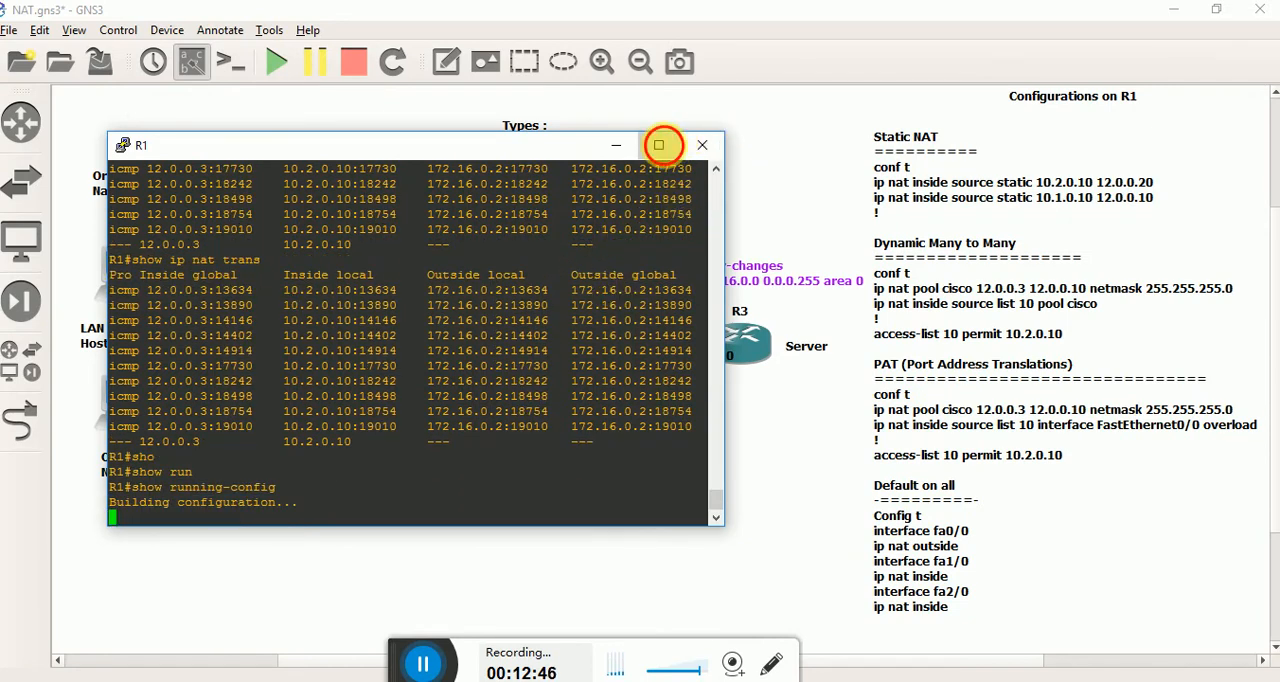
# Reposition and widen R1's console, page to the NAT section, and examine the access-list 10 entries.
pyautogui.click(659, 145)
pyautogui.moveTo(426, 14); pyautogui.dragTo(420, 25)
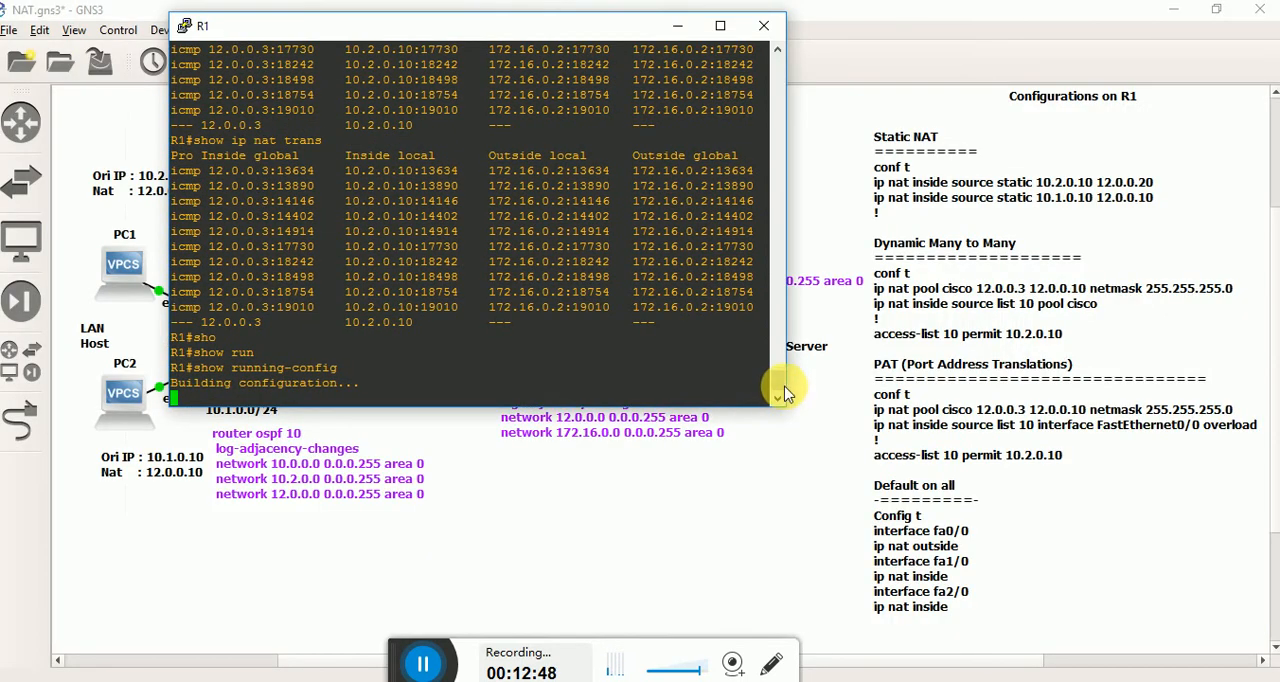
pyautogui.moveTo(786, 384); pyautogui.dragTo(1090, 391)
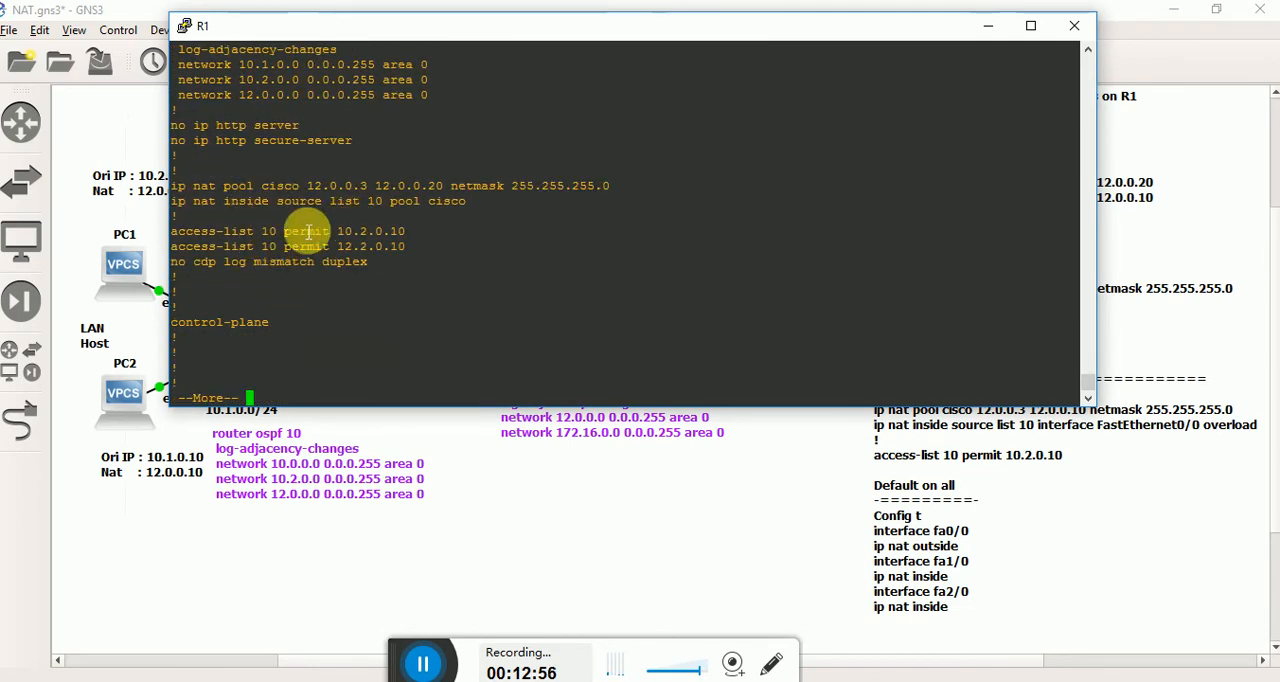
pyautogui.moveTo(366, 264); pyautogui.dragTo(253, 252)
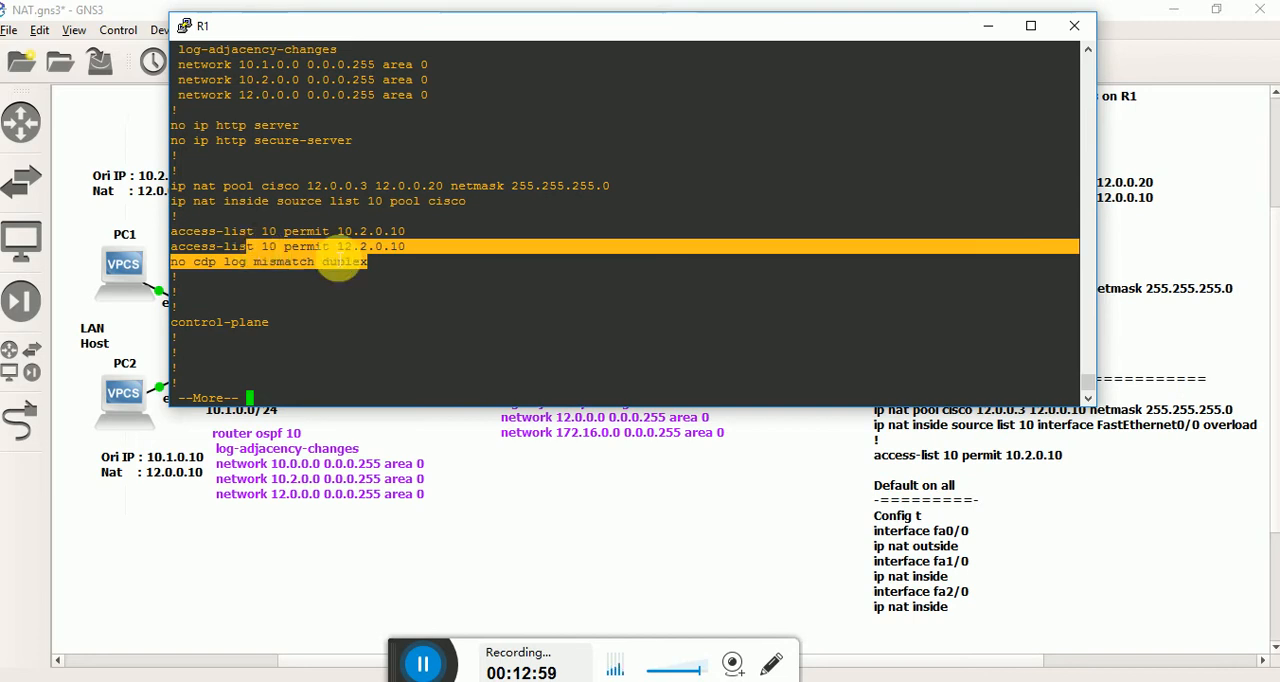
# Copy R1's NAT pool, inside source and access-list 10 lines from the running configuration into an empty Notepad document.
pyautogui.click(421, 254)
pyautogui.moveTo(403, 252); pyautogui.dragTo(178, 174)
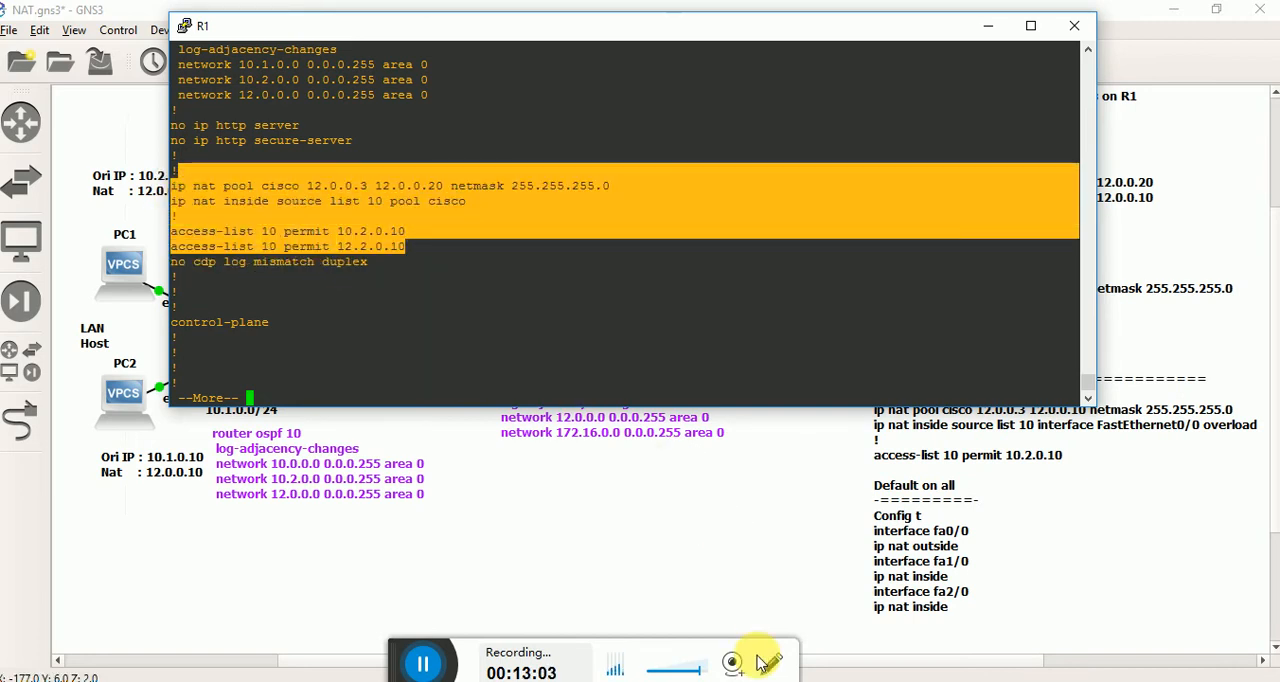
pyautogui.click(788, 680)
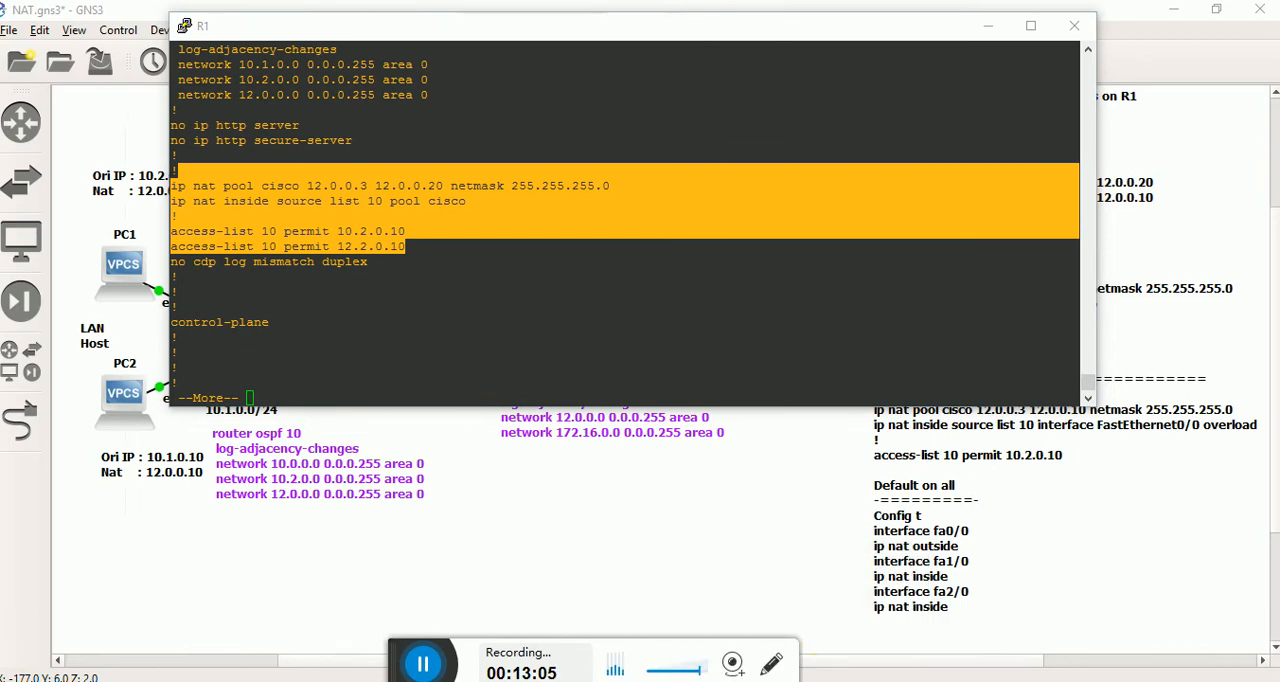
pyautogui.click(854, 631)
pyautogui.press('Delete')
pyautogui.write('ip nat pool cisco 12.0.0.3 12.0.0.20 netmask 255.255.255.0 ip nat inside source list 10 pool cisco ! access-list 10 permit 10.2.0.10 access-list 10 permit 12.2.0.10')
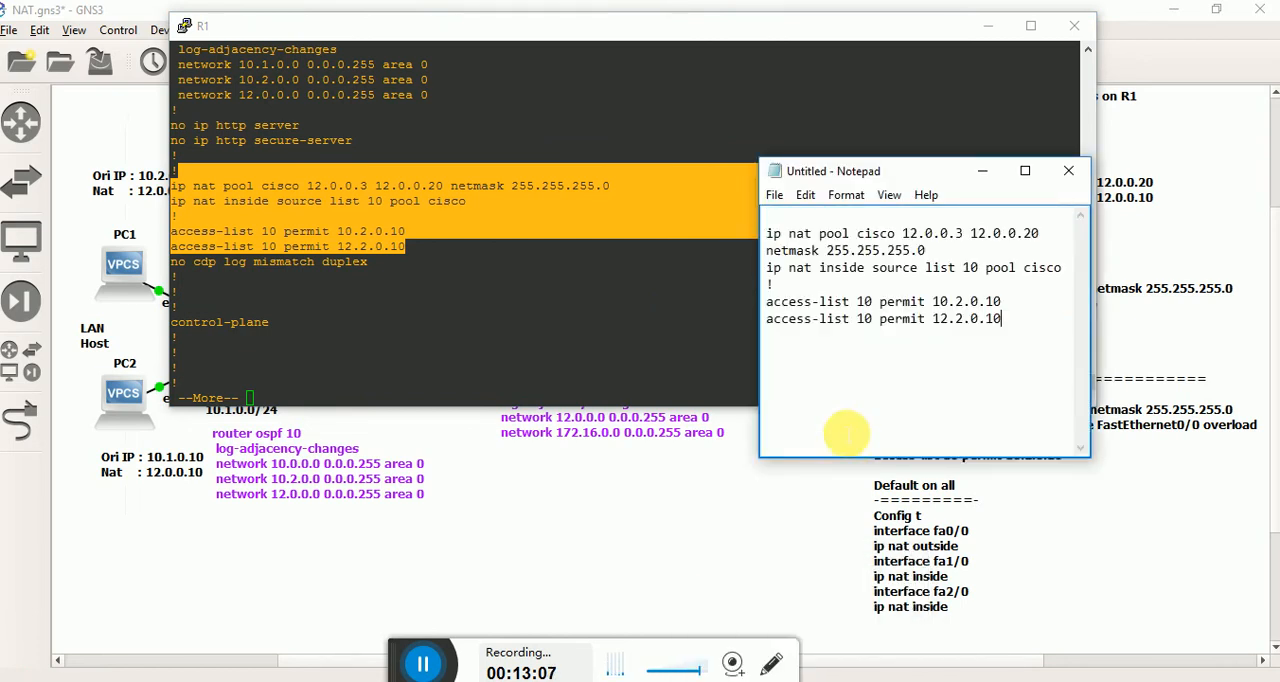
# Widen the Notepad window and prefix the NAT pool, inside source and both access-list lines with "no".
pyautogui.moveTo(768, 311); pyautogui.dragTo(626, 311)
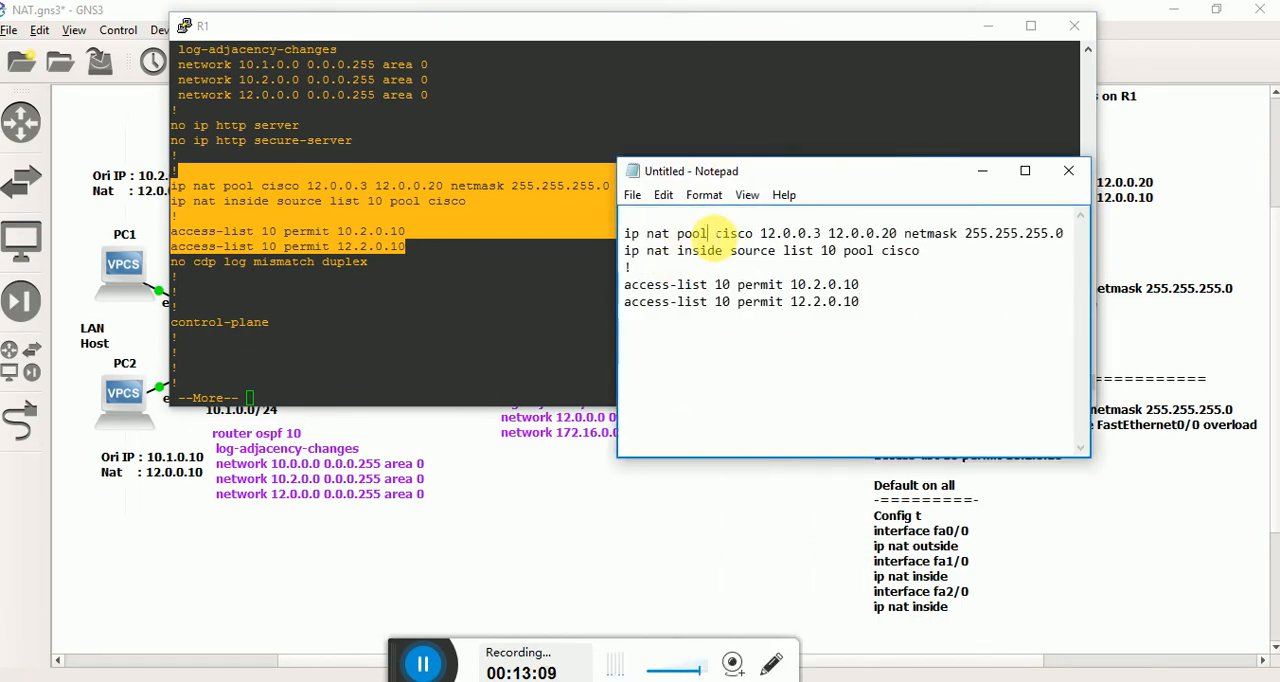
pyautogui.write('no ')
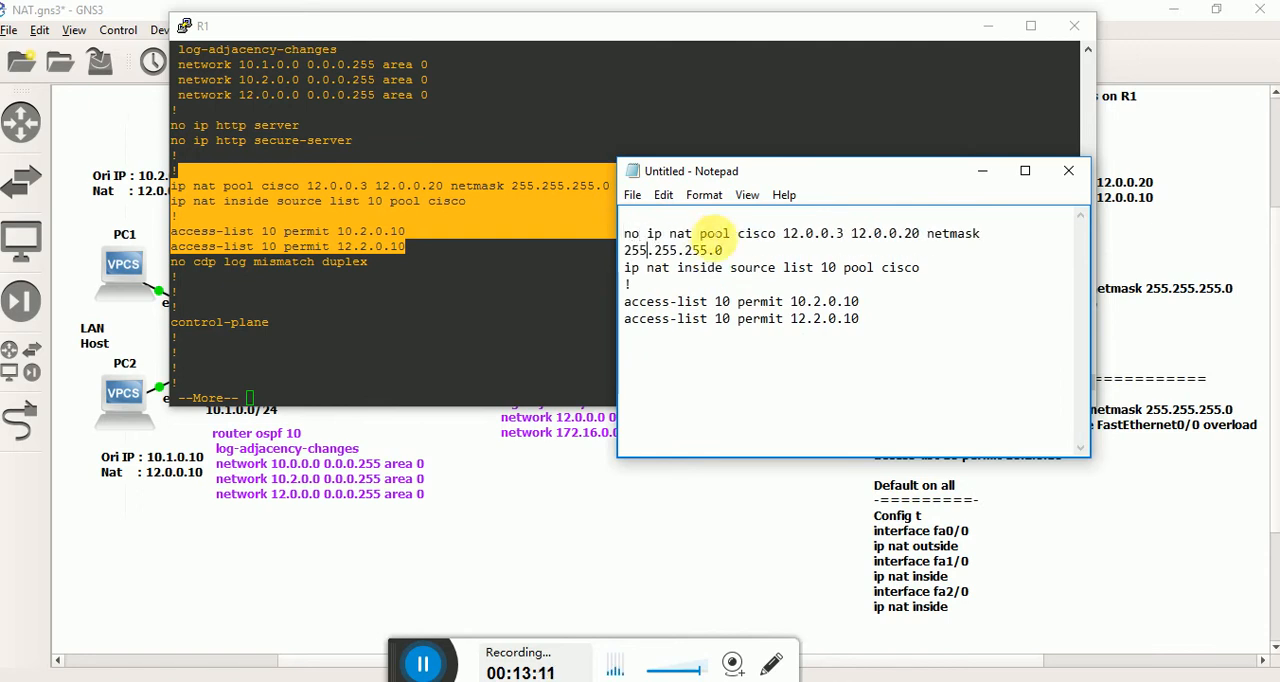
pyautogui.write('no ')
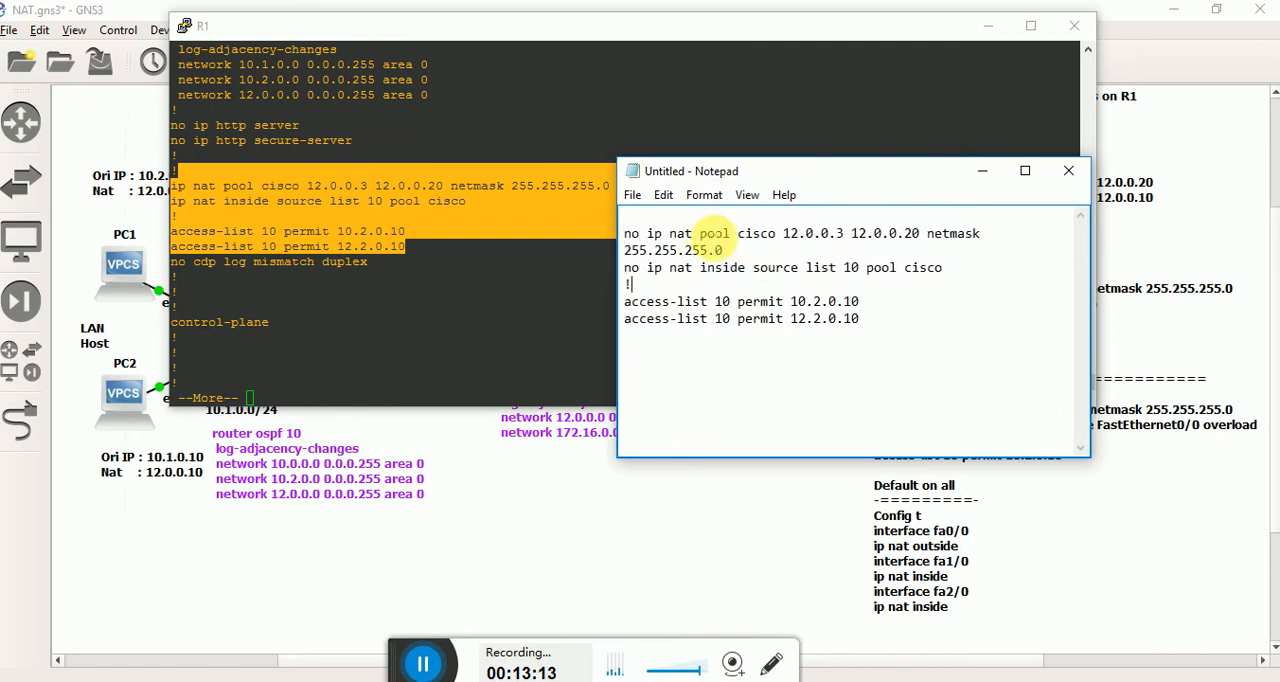
pyautogui.write('no ')
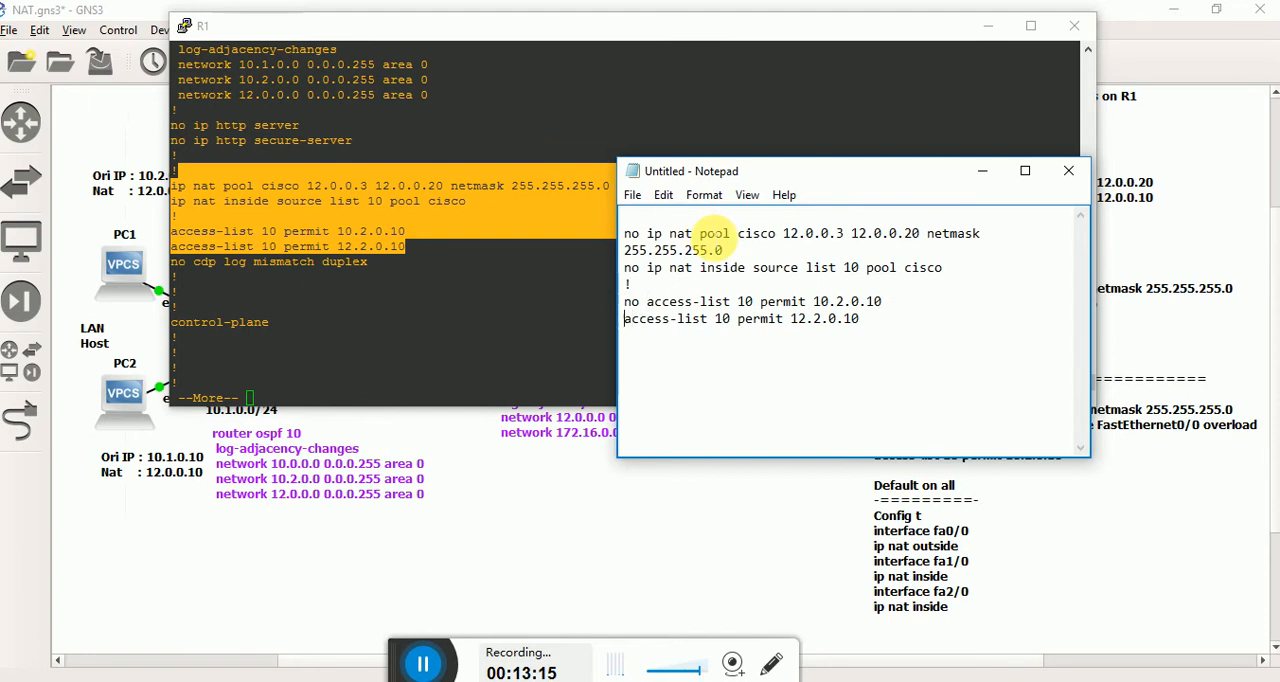
pyautogui.write('no')
# Enter global configuration mode on R1 and try to run the whole block of NAT and access-list removal commands at once.
pyautogui.hotkey('ctrl', 'a')
pyautogui.press('super+c')
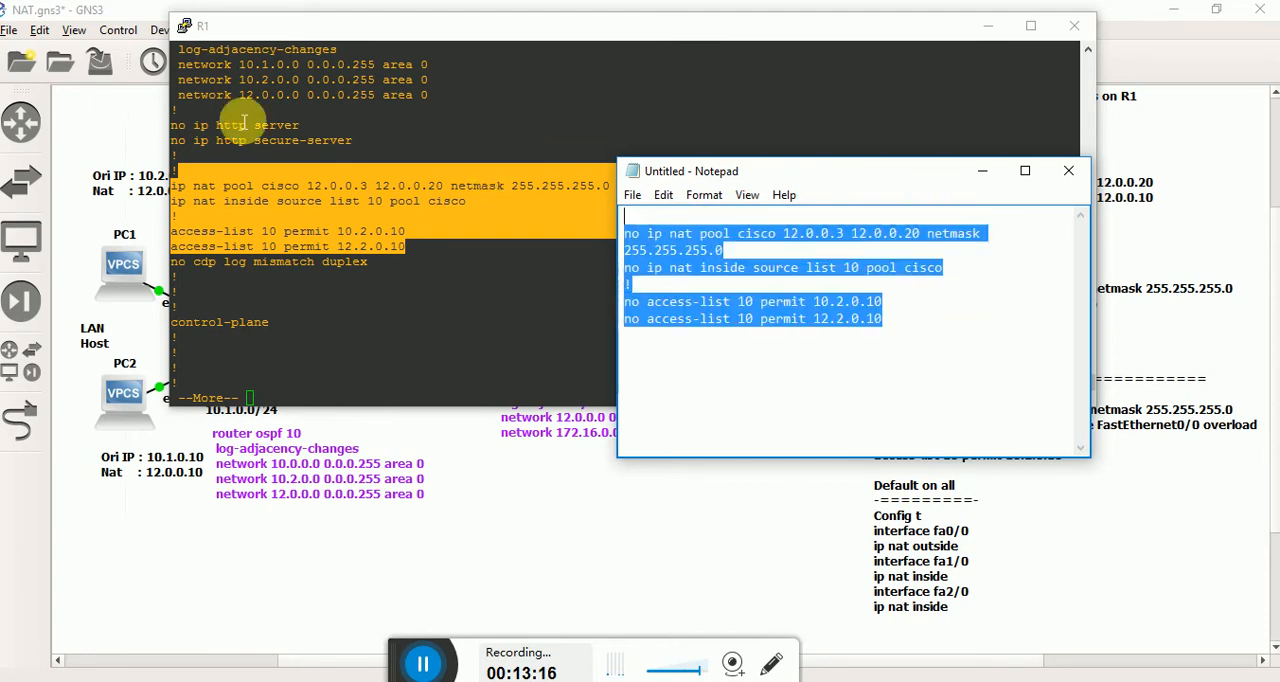
pyautogui.click(253, 344)
pyautogui.write('q')
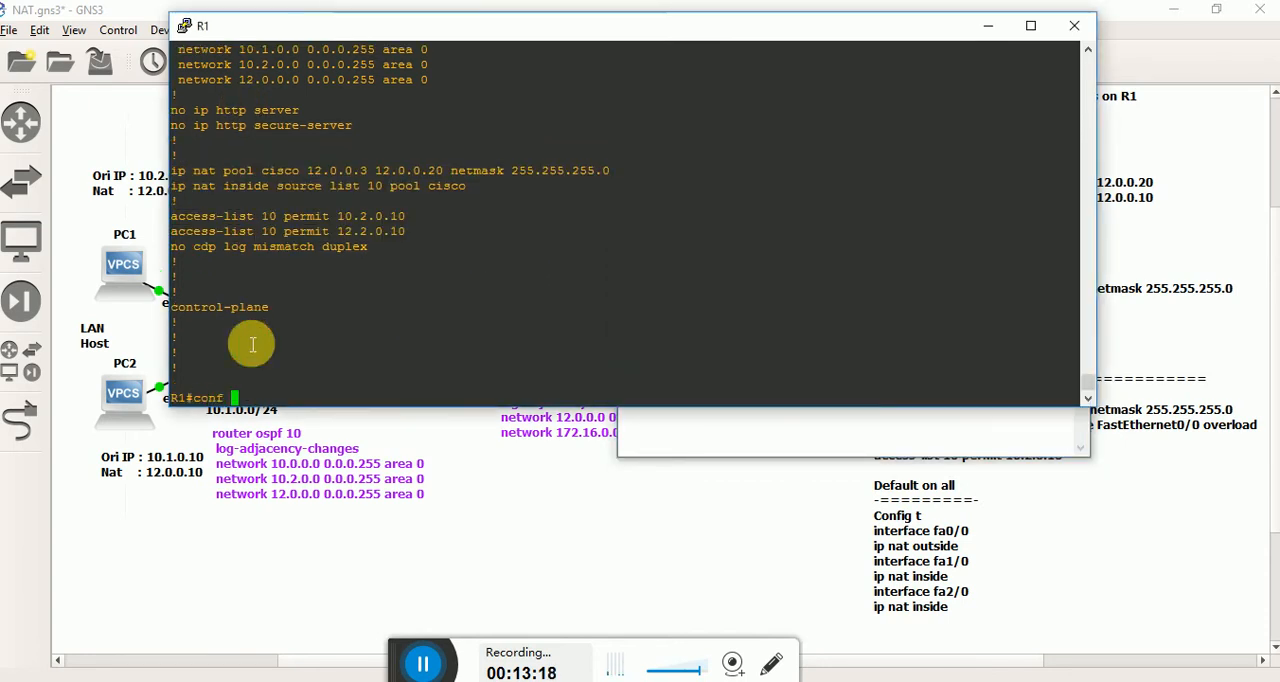
pyautogui.write('conf t')
pyautogui.press('Return')
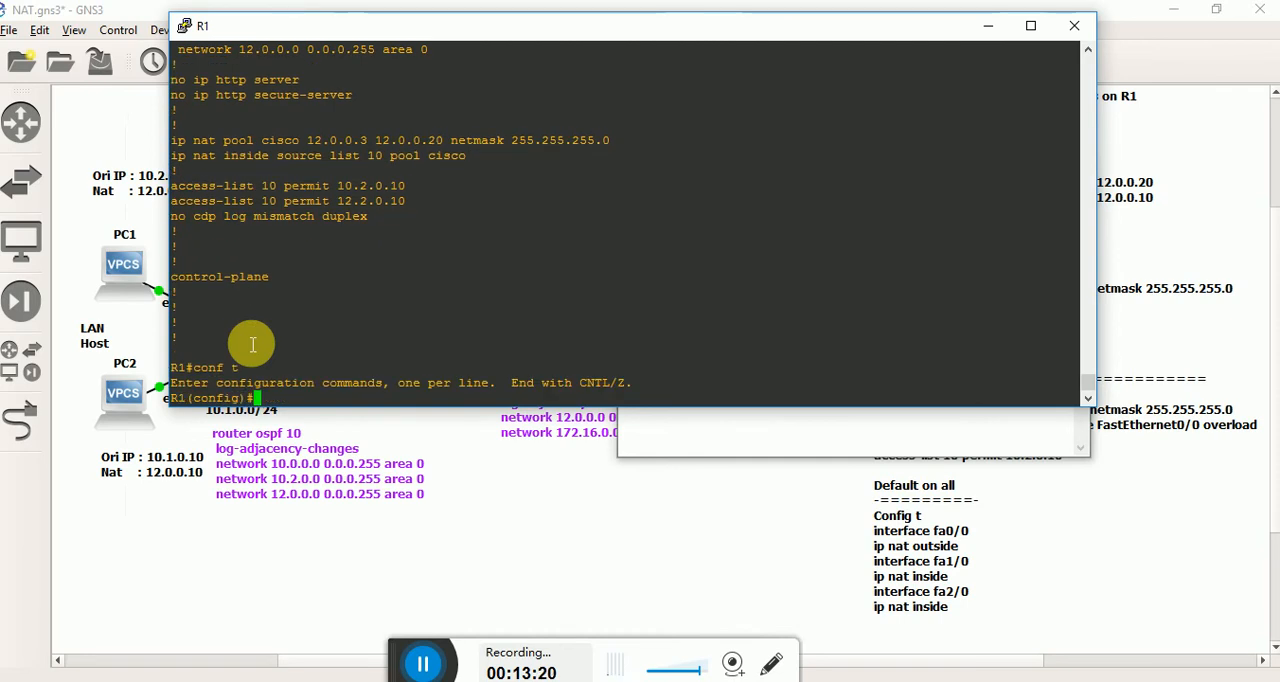
pyautogui.rightClick(253, 344)
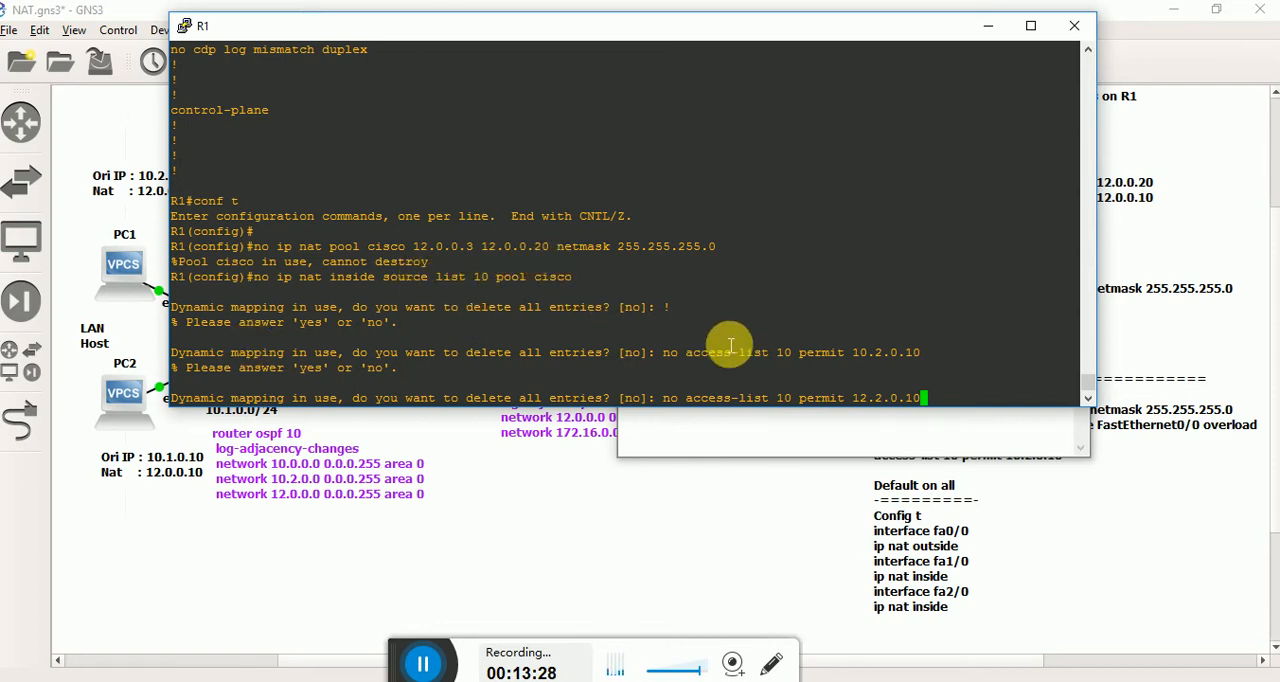
# Try to remove only the NAT pool cisco on R1, then highlight its start and end addresses in the command.
pyautogui.hotkey('alt', 'Tab')
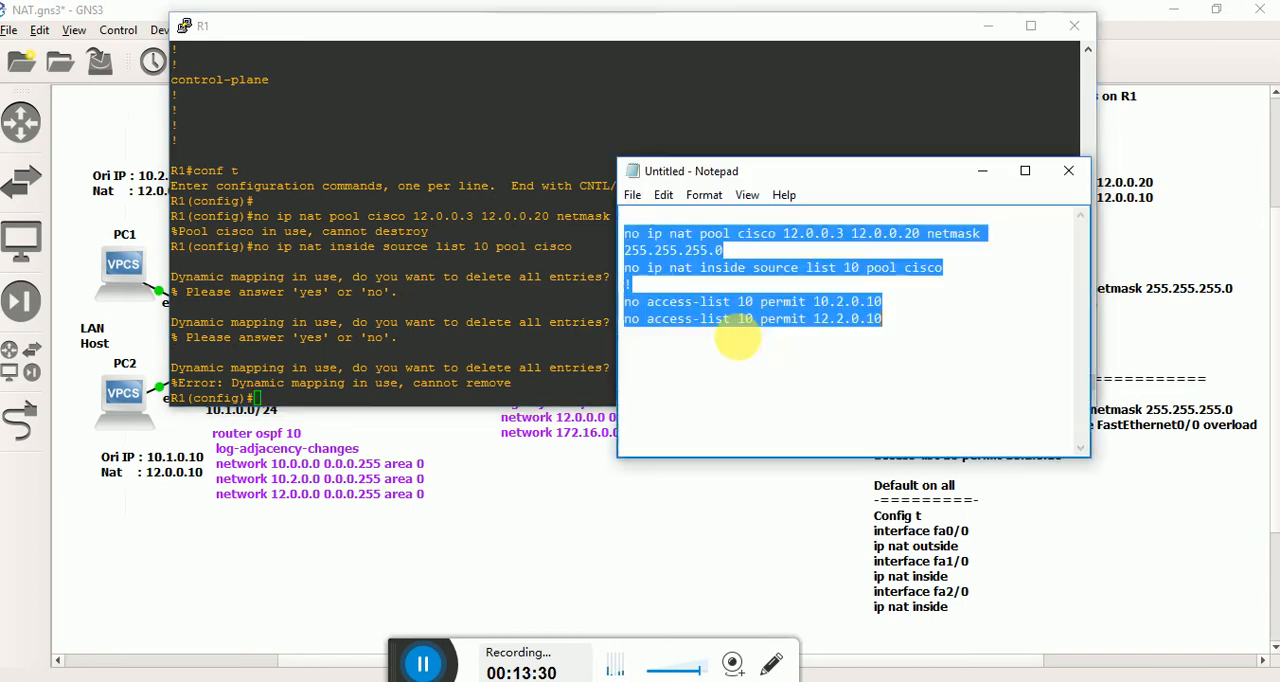
pyautogui.click(848, 289)
pyautogui.moveTo(748, 245); pyautogui.dragTo(622, 233)
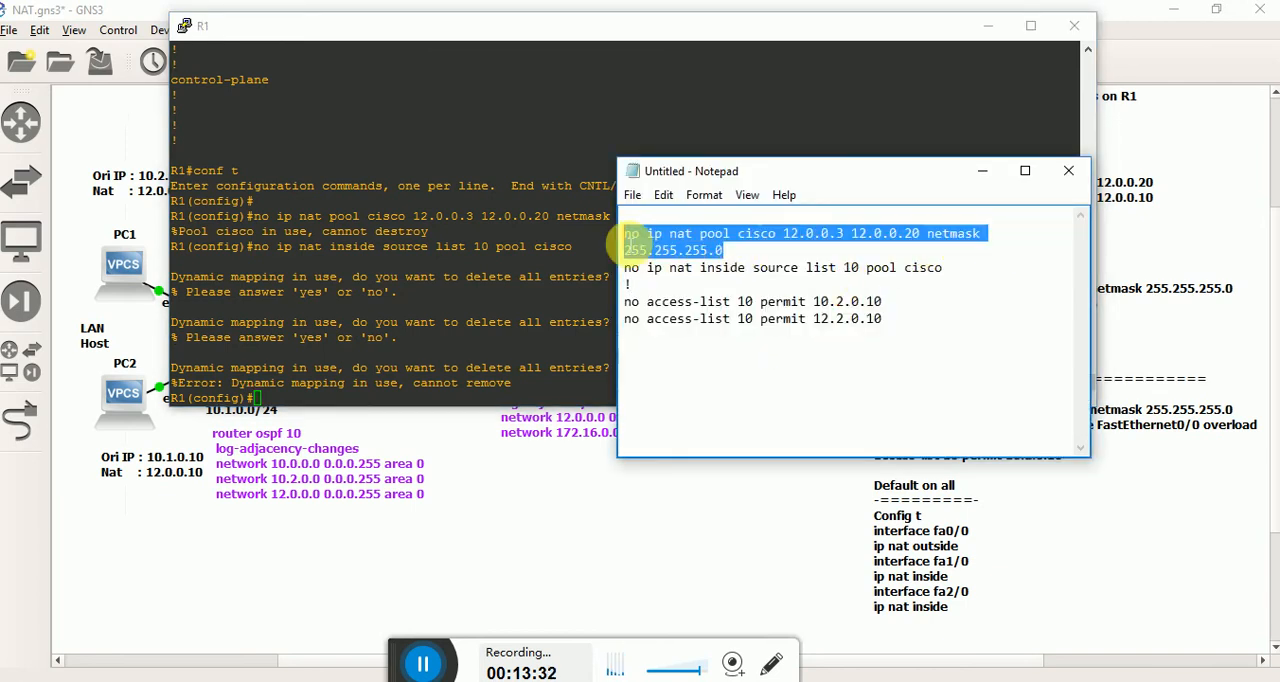
pyautogui.hotkey('ctrl', 'c')
pyautogui.rightClick(428, 271)
pyautogui.press('Return')
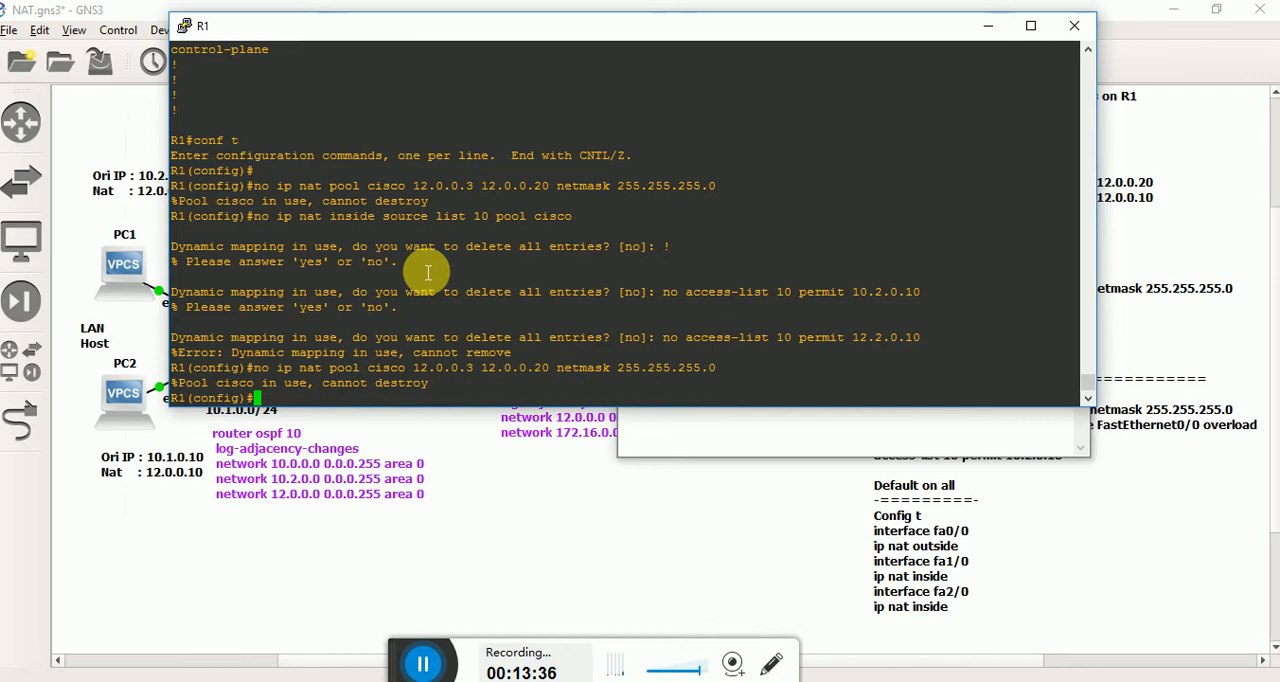
pyautogui.doubleClick(443, 370)
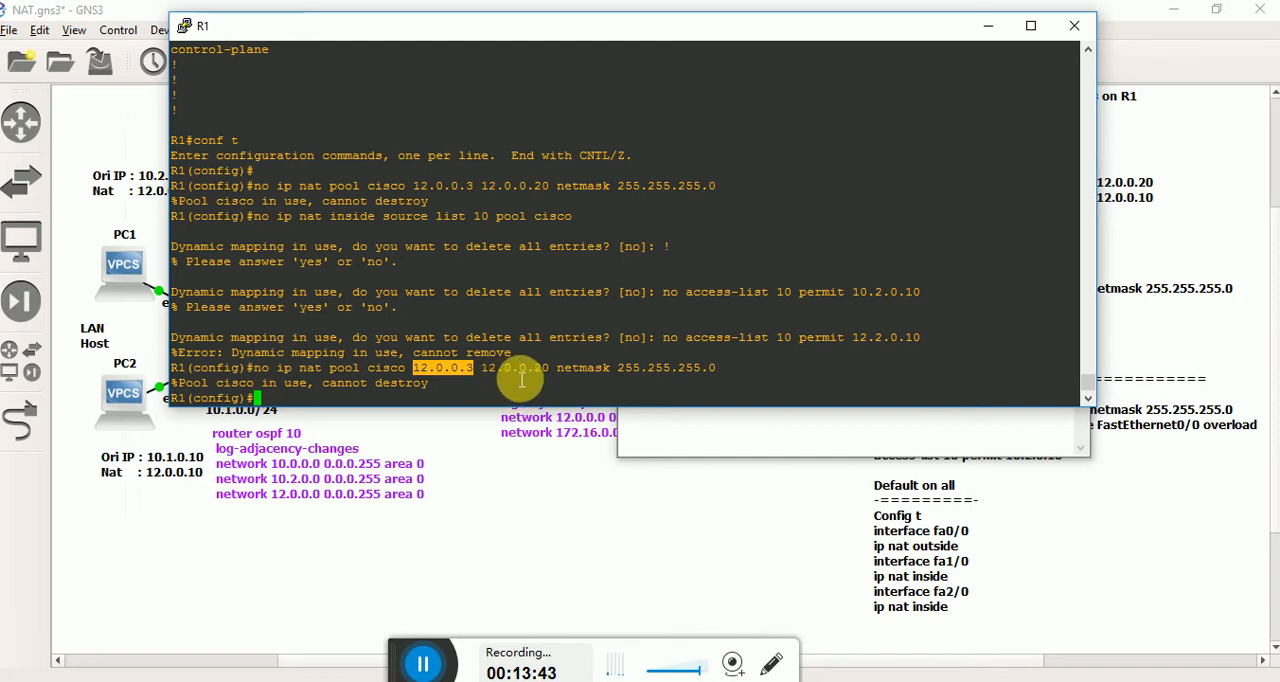
pyautogui.doubleClick(515, 369)
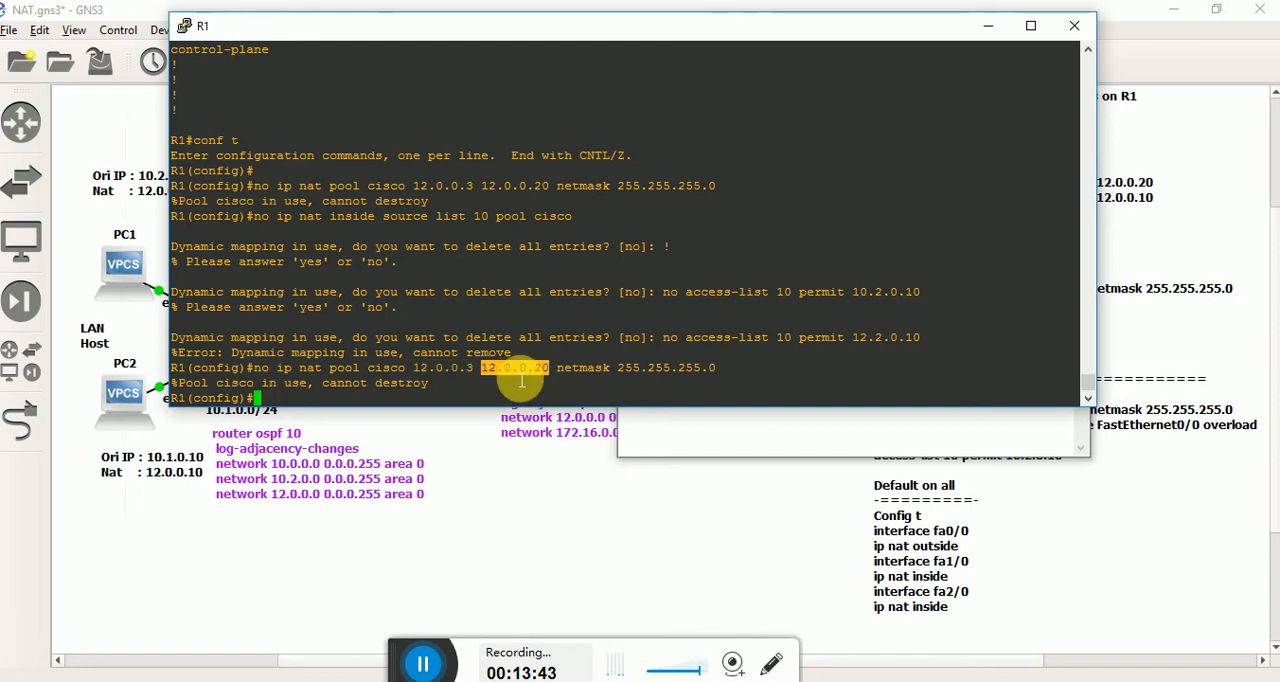
pyautogui.click(460, 392)
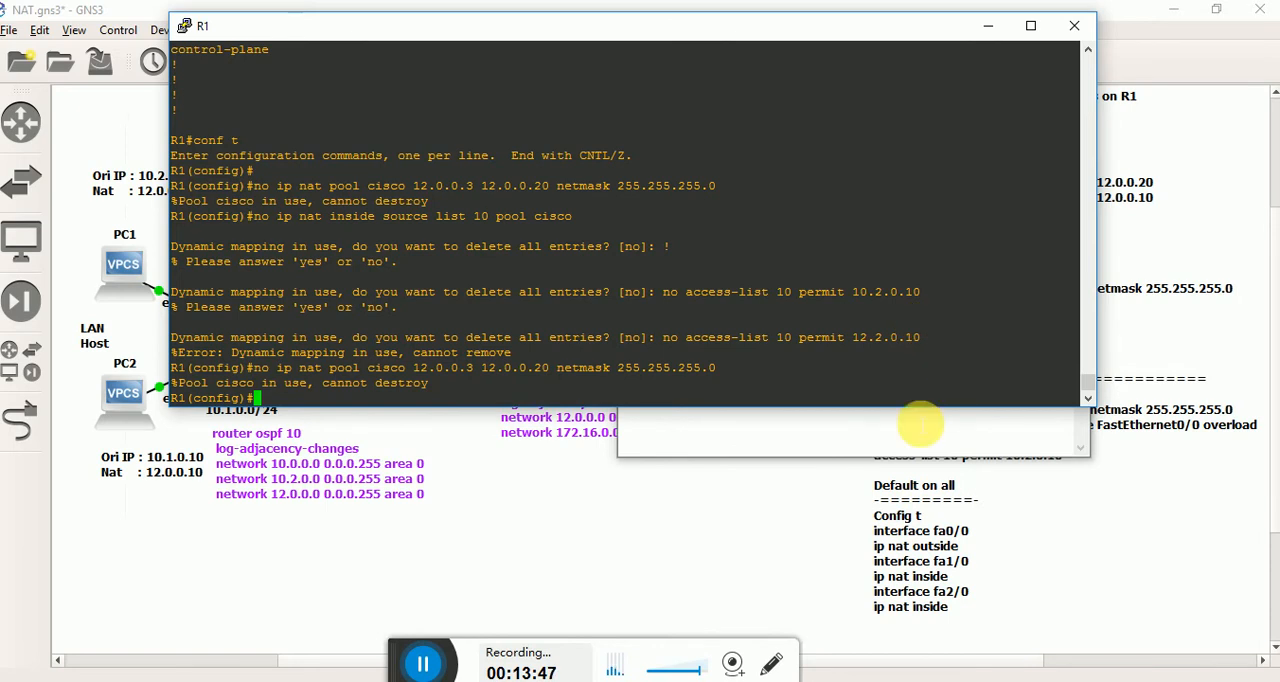
# Remove the ip nat inside source list 10 pool cisco mapping on R1, answering yes to deleting all entries.
pyautogui.click(920, 425)
pyautogui.moveTo(943, 268); pyautogui.dragTo(623, 268)
pyautogui.click(388, 302)
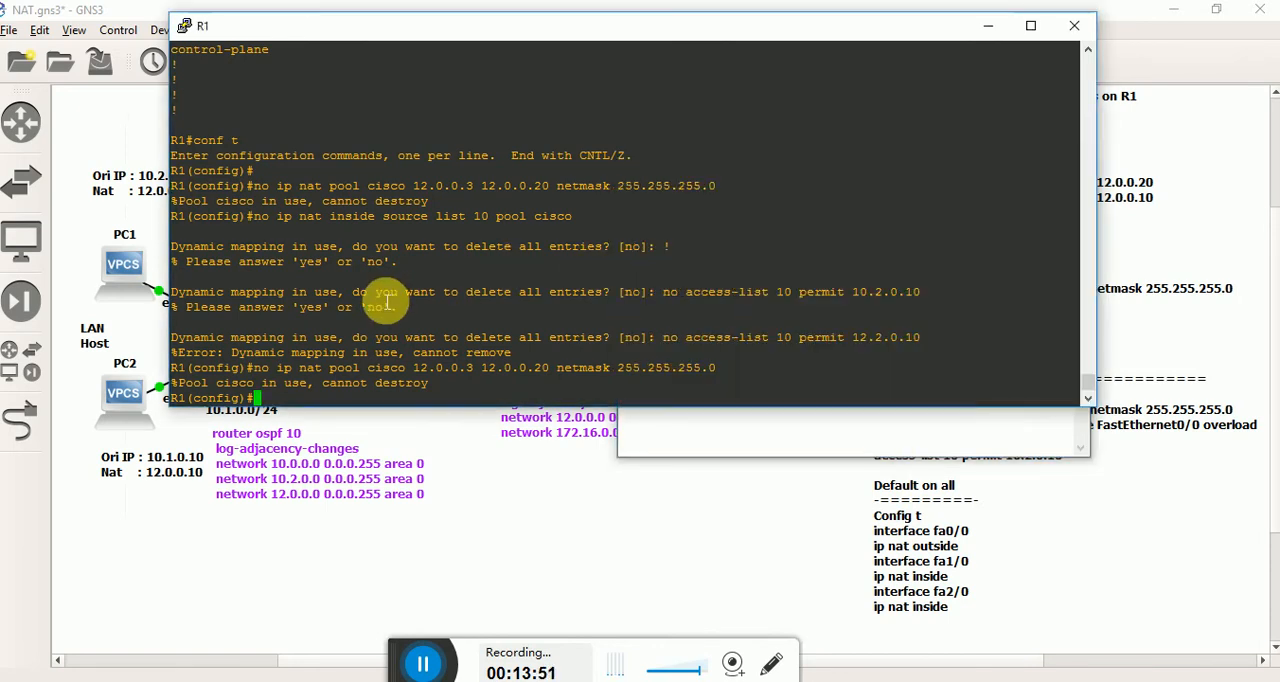
pyautogui.rightClick(388, 302)
pyautogui.press('Return')
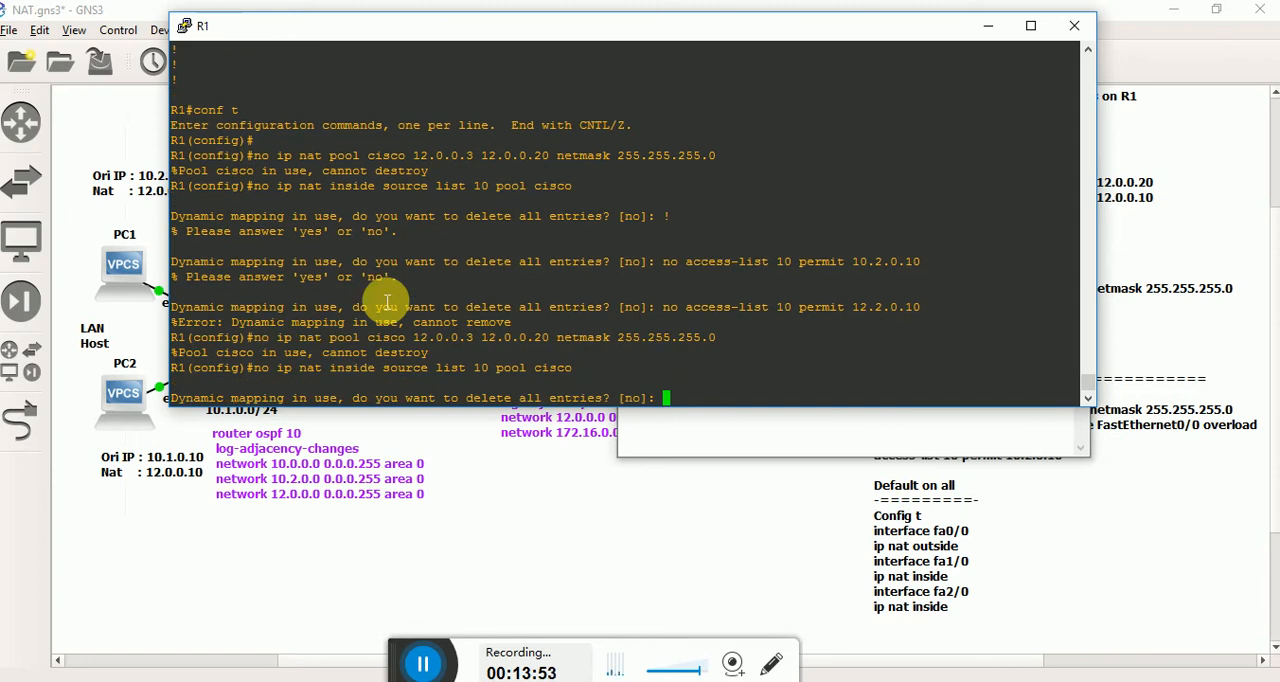
pyautogui.write('yes')
pyautogui.press('Return')
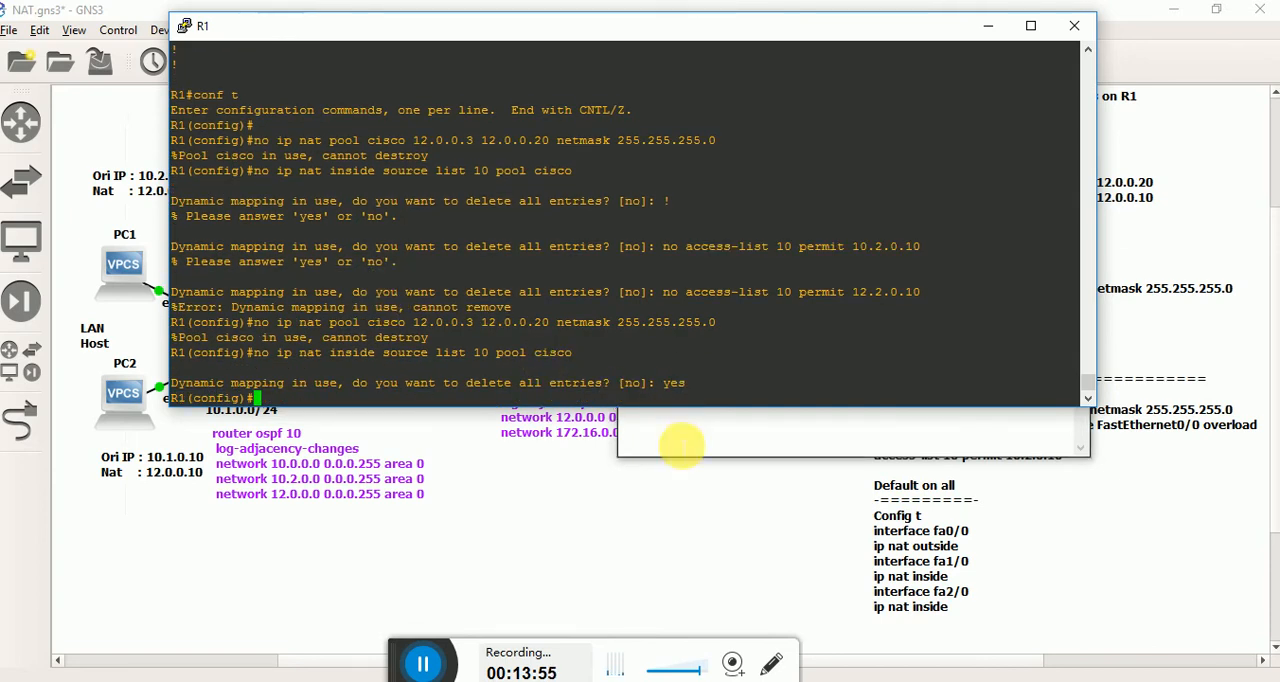
# Remove NAT pool cisco 12.0.0.3 12.0.0.20 netmask 255.255.255.0 from R1's configuration.
pyautogui.click(628, 440)
pyautogui.moveTo(745, 250); pyautogui.dragTo(623, 234)
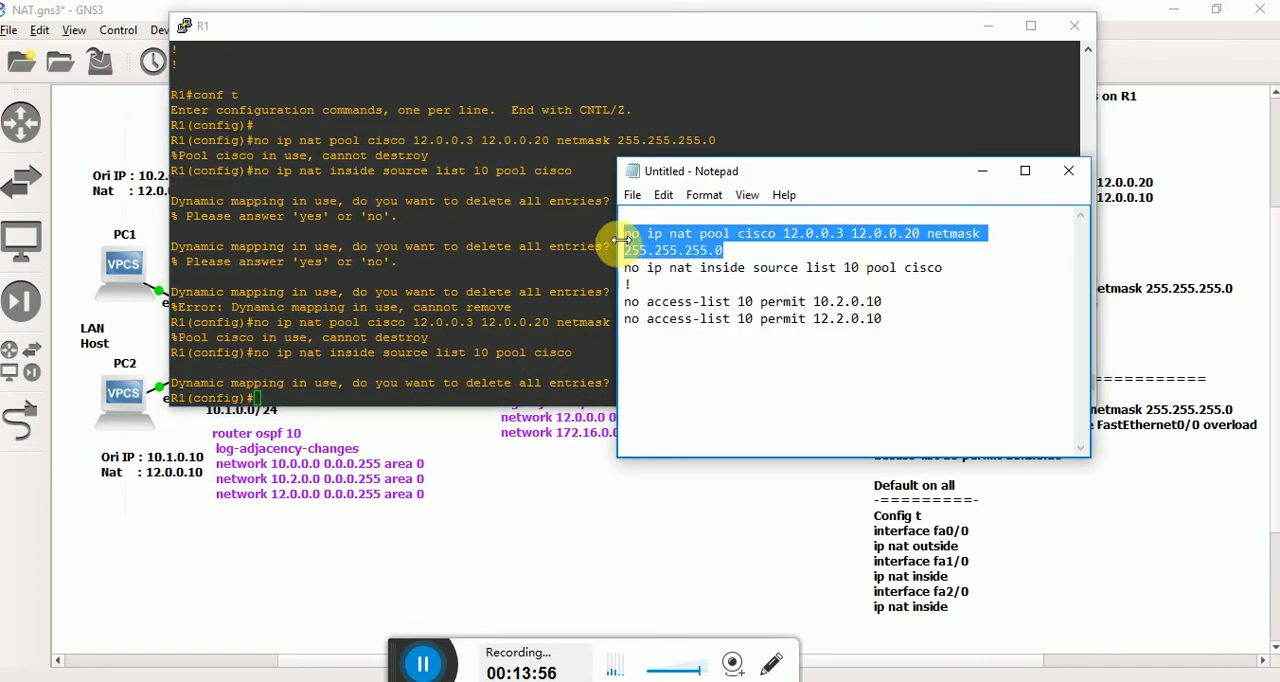
pyautogui.hotkey('ctrl', 'c')
pyautogui.click(491, 263)
pyautogui.rightClick(491, 263)
pyautogui.press('Return')
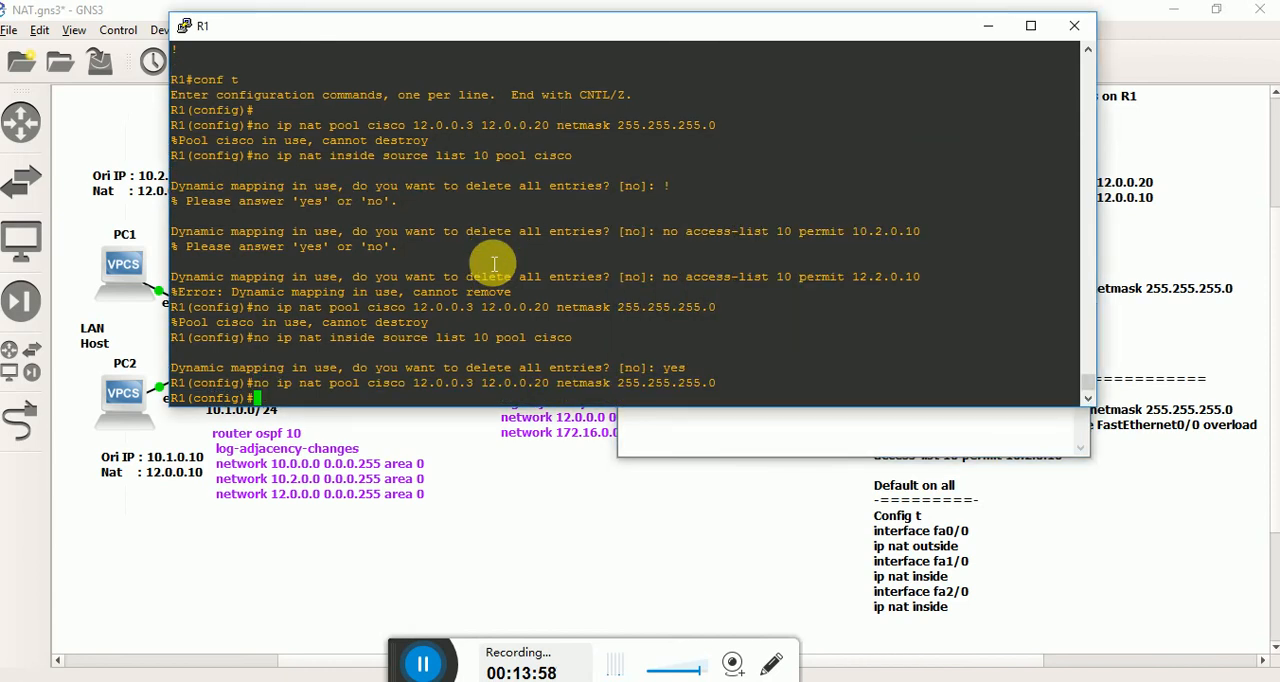
# Review the NAT pool and inside source removal commands in the Notepad document.
pyautogui.click(723, 438)
pyautogui.click(943, 268)
pyautogui.moveTo(943, 268); pyautogui.dragTo(680, 268)
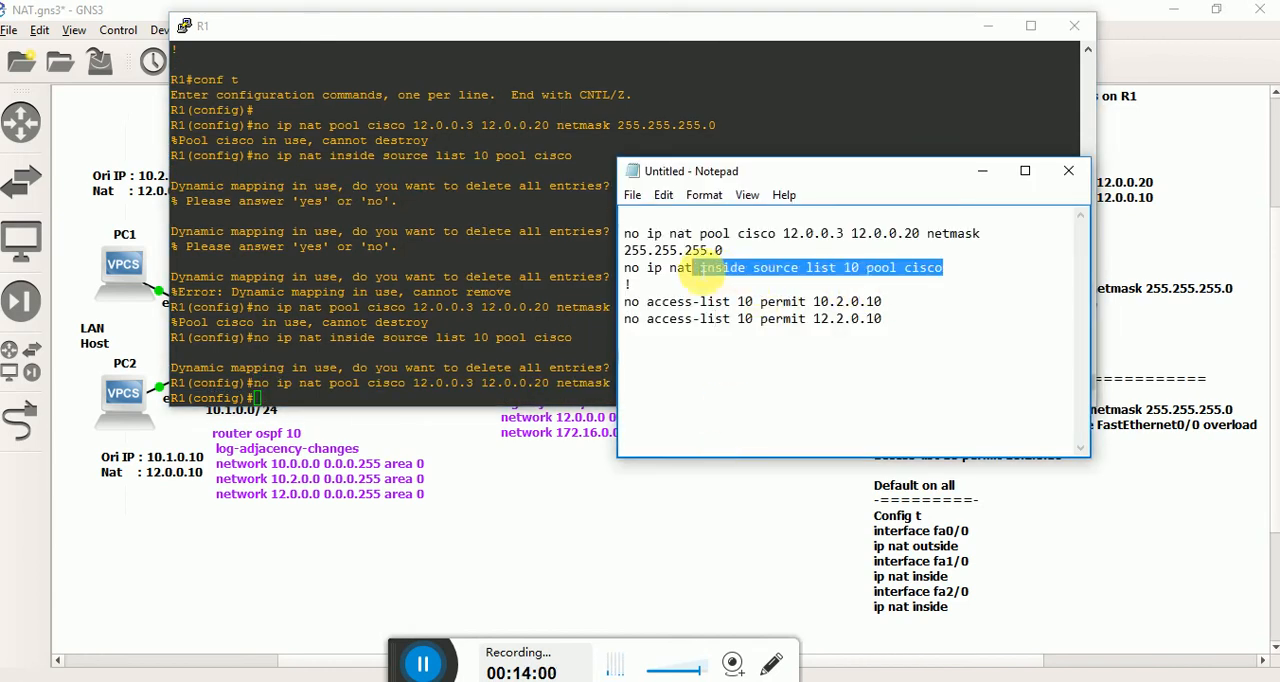
pyautogui.click(680, 268)
pyautogui.moveTo(943, 268); pyautogui.dragTo(652, 268)
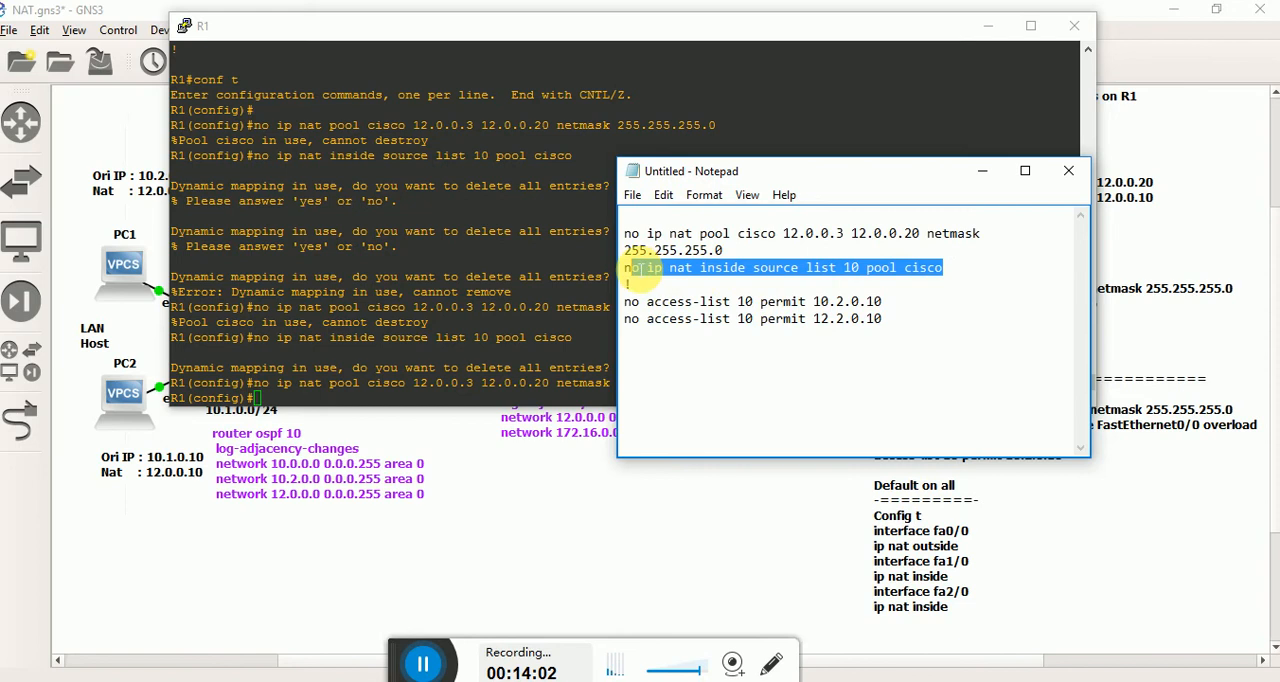
pyautogui.click(807, 292)
pyautogui.doubleClick(709, 240)
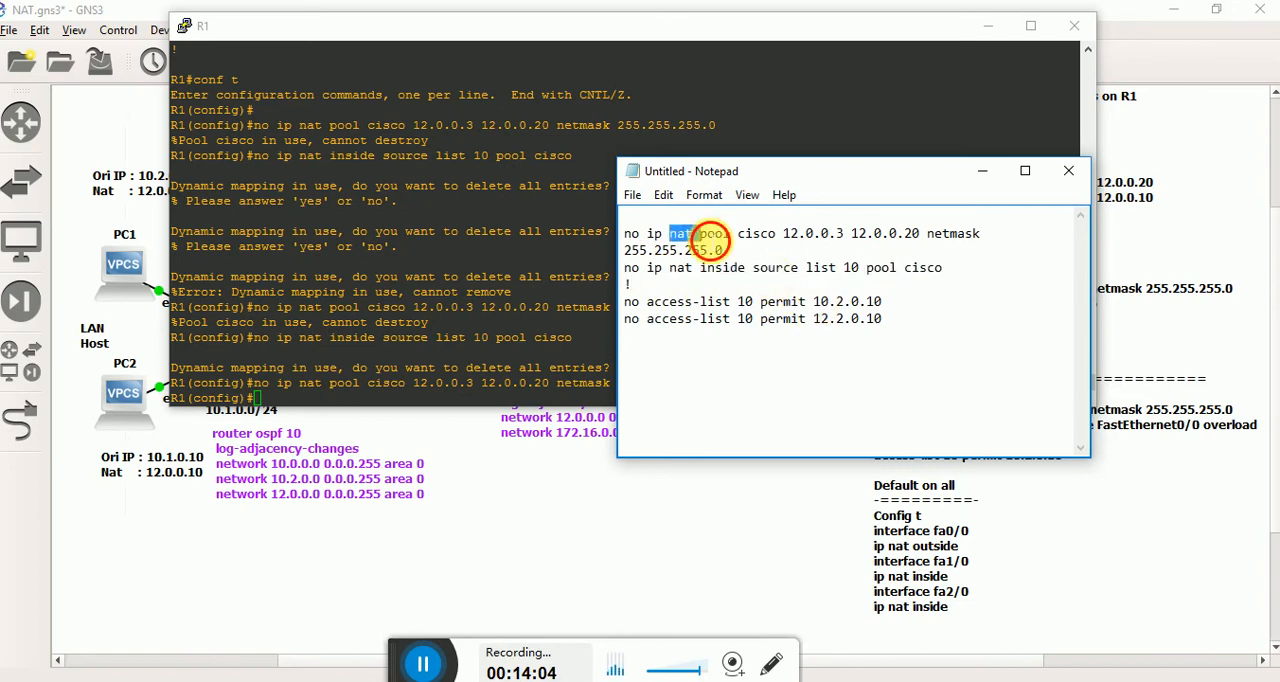
pyautogui.click(756, 240)
pyautogui.click(886, 258)
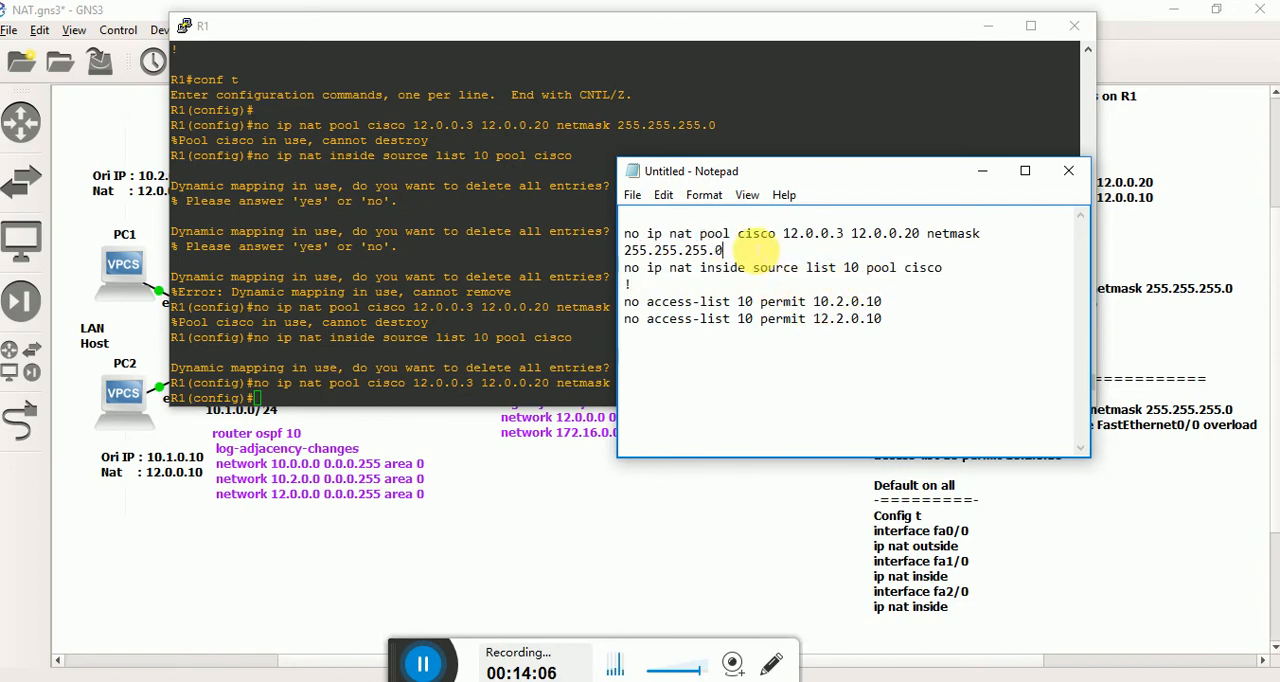
# Switch to the GNS3 canvas and delete the ip nat pool cisco line from the PAT section of the notes.
pyautogui.click(1108, 322)
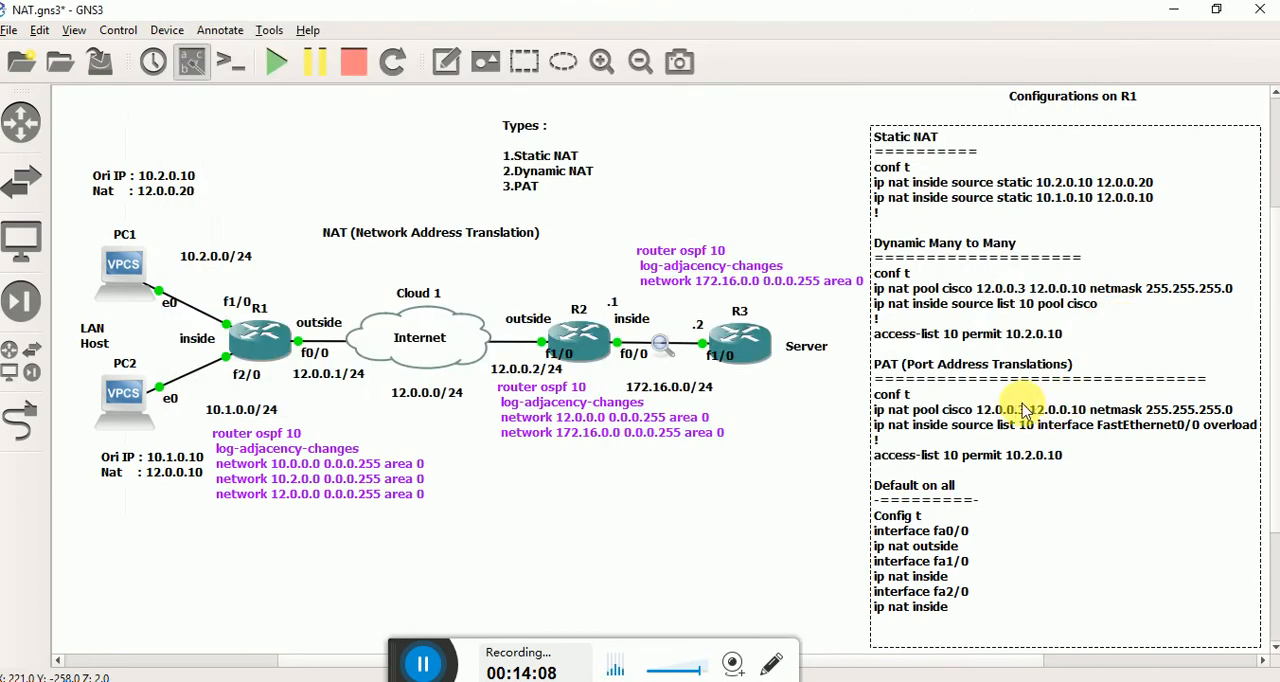
pyautogui.hotkey('alt', 'Tab')
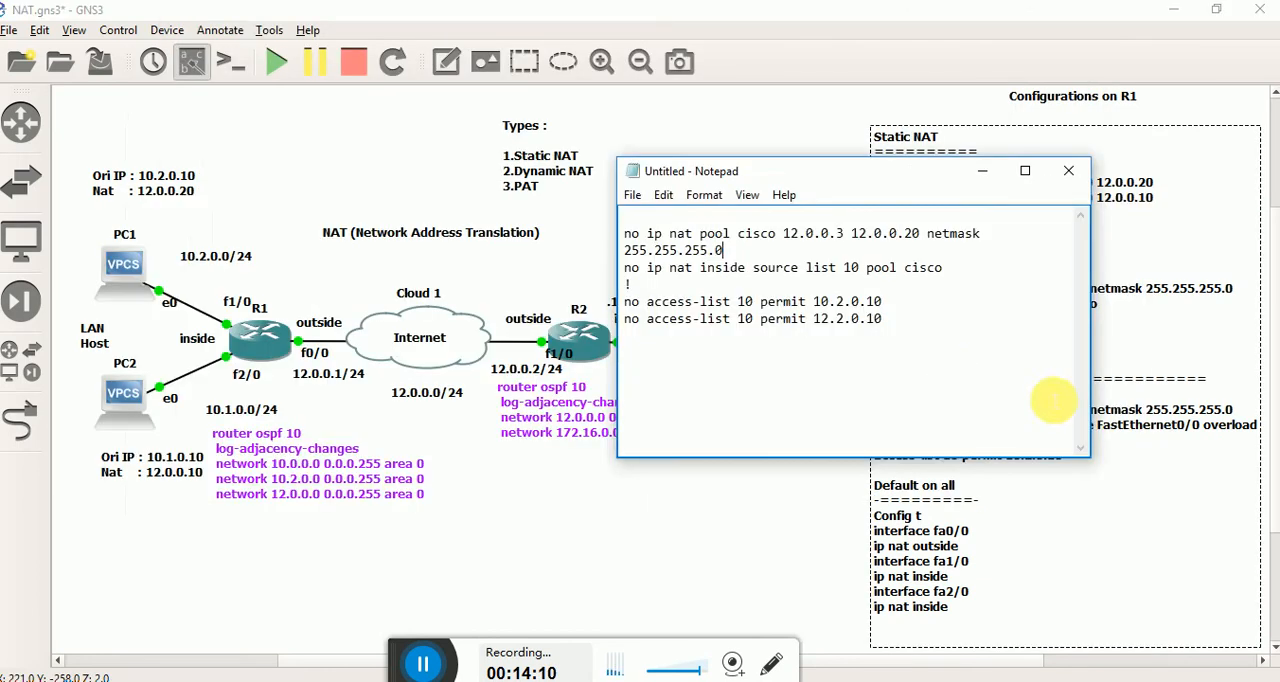
pyautogui.hotkey('alt', 'Tab')
pyautogui.click(1210, 410)
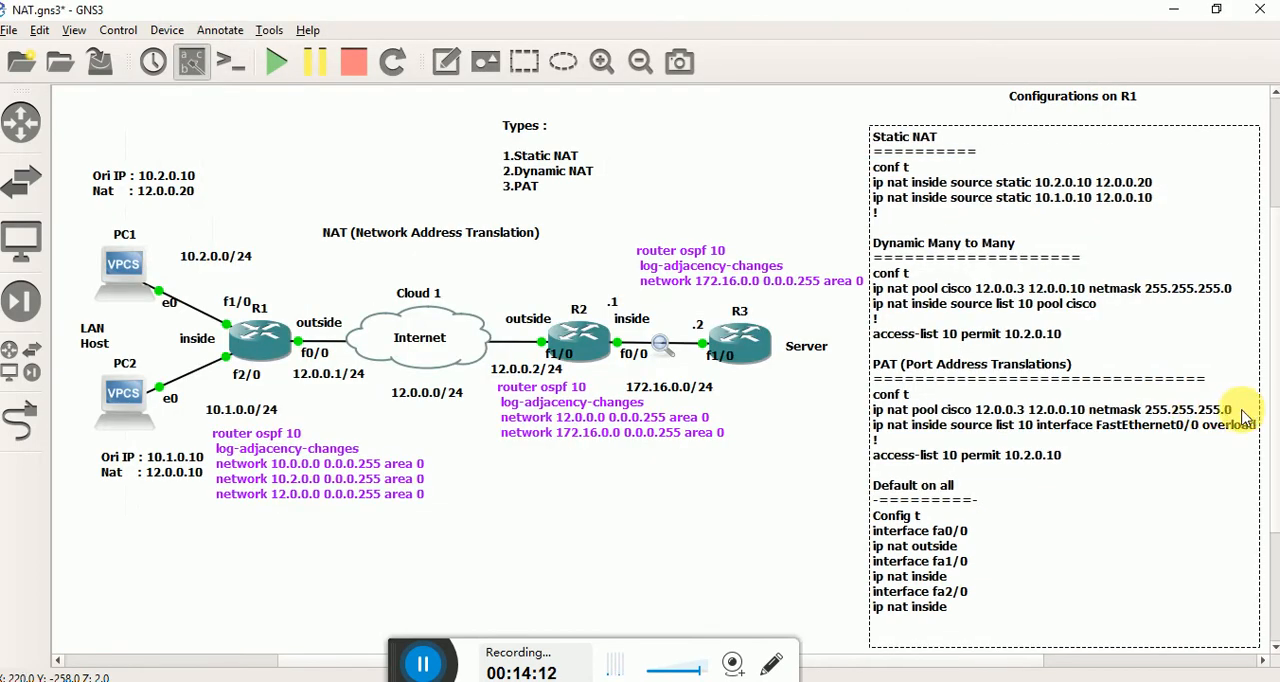
pyautogui.moveTo(1237, 418); pyautogui.dragTo(871, 411)
pyautogui.press('BackSpace')
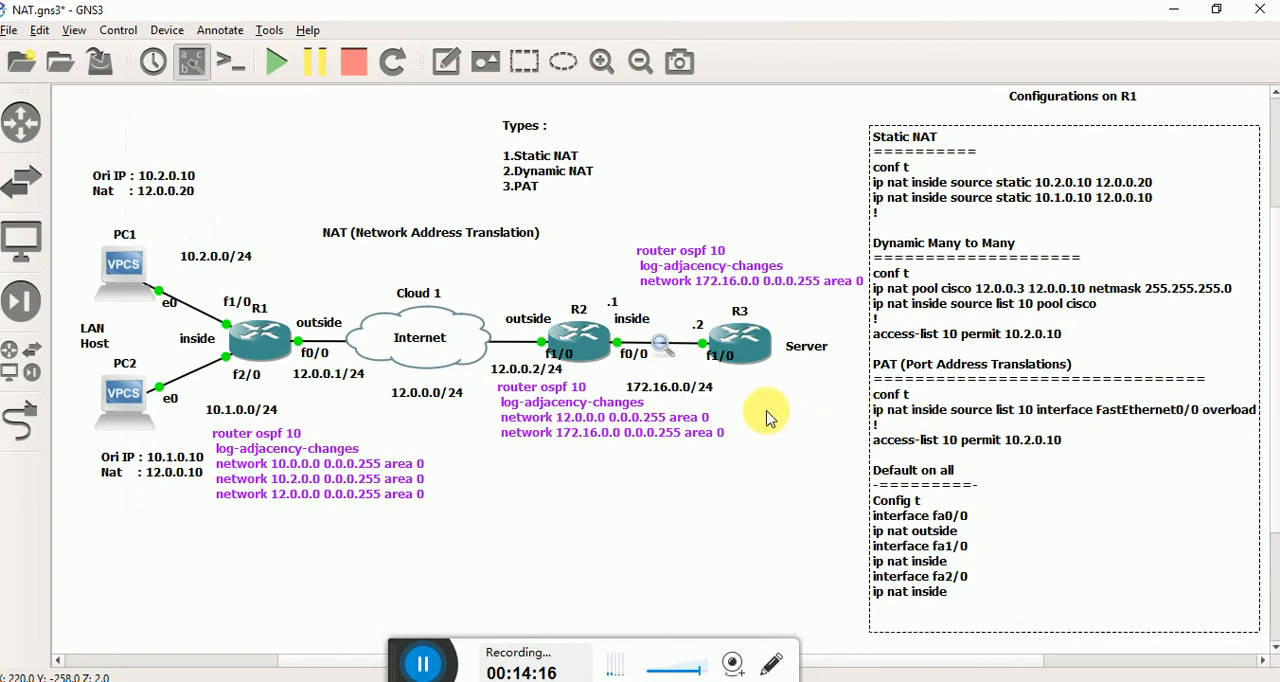
# Remove the access-list 10 permit entries for 10.2.0.10 and 12.2.0.10 from R1 and leave configuration mode.
pyautogui.hotkey('alt', 'Tab')
pyautogui.moveTo(890, 322); pyautogui.dragTo(600, 300)
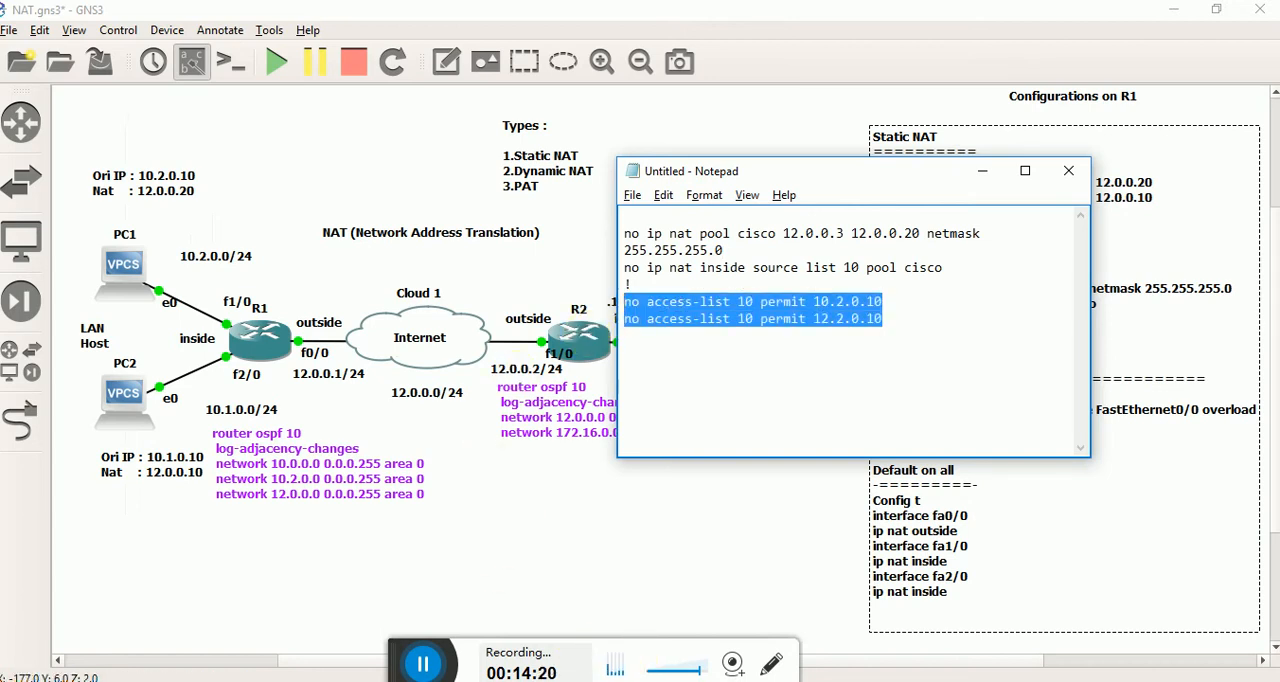
pyautogui.click(848, 680)
pyautogui.click(800, 638)
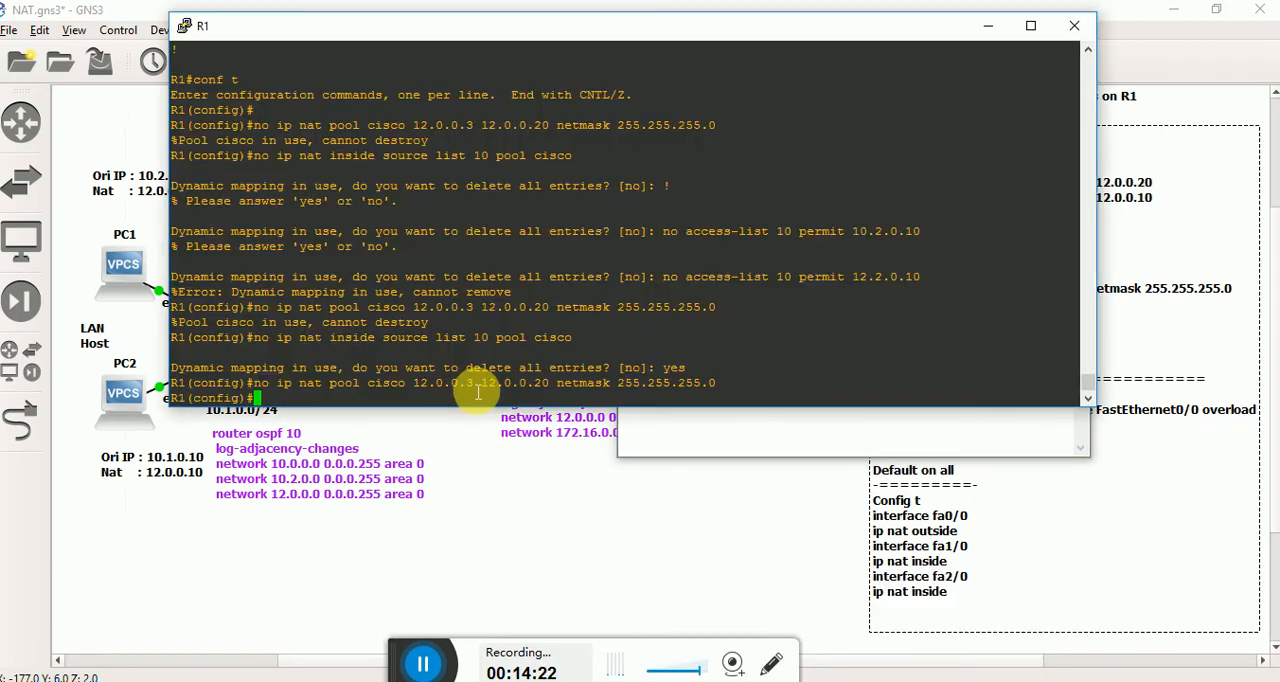
pyautogui.rightClick(502, 325)
pyautogui.press('Return')
pyautogui.press('Return')
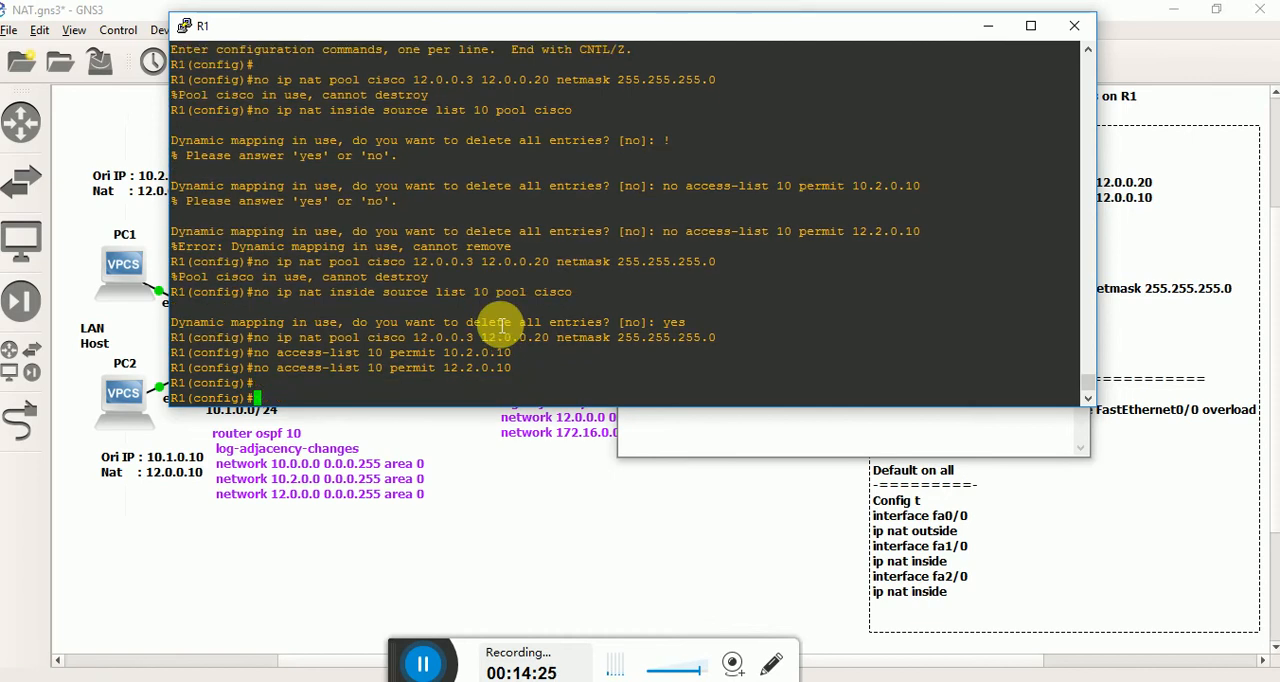
pyautogui.hotkey('ctrl', 'c')
# Clear all the removal commands from the Notepad document and return to R1's console.
pyautogui.click(1046, 446)
pyautogui.hotkey('ctrl', 'a')
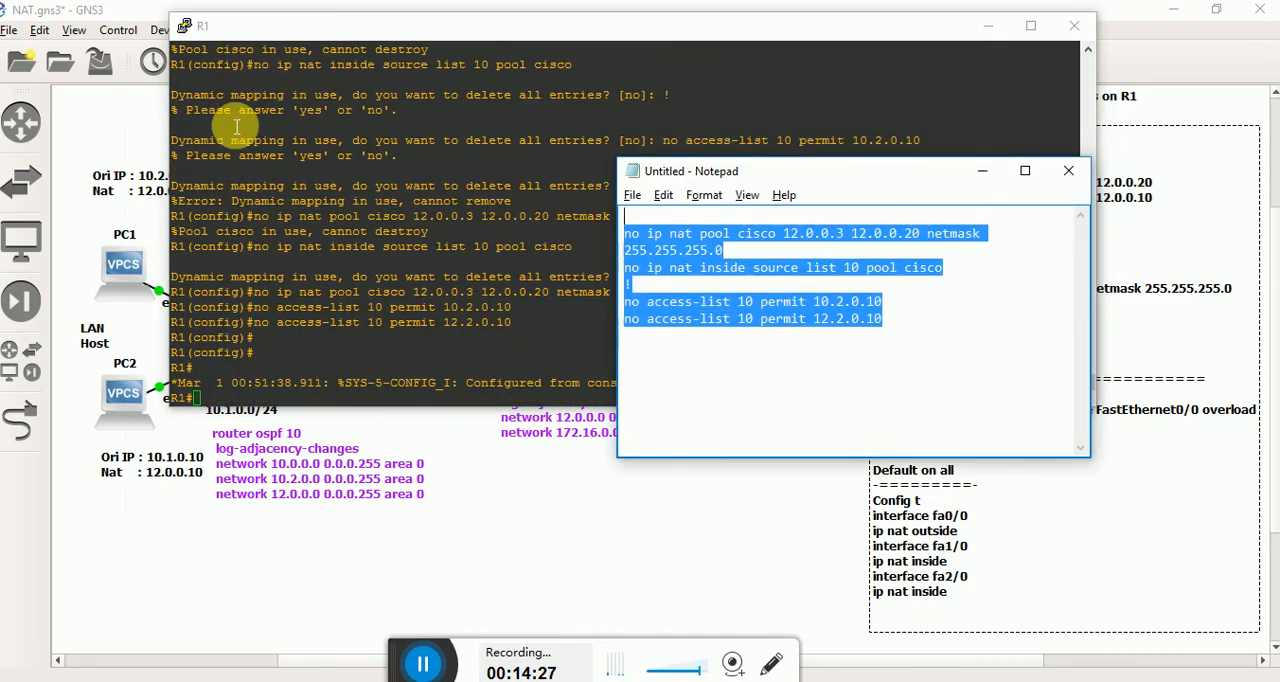
pyautogui.press('Delete')
pyautogui.click(592, 63)
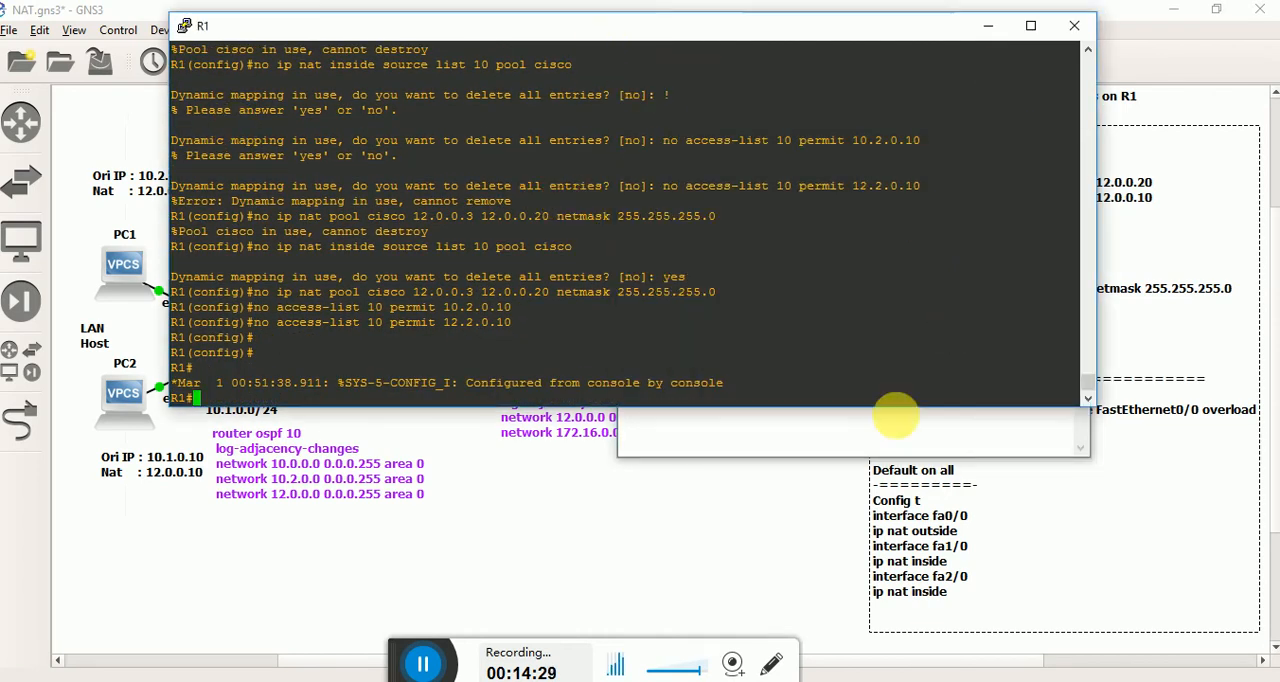
# Move R1's console aside so the PAT notes on the canvas are uncovered and enter global configuration mode on R1.
pyautogui.click(908, 418)
pyautogui.click(980, 170)
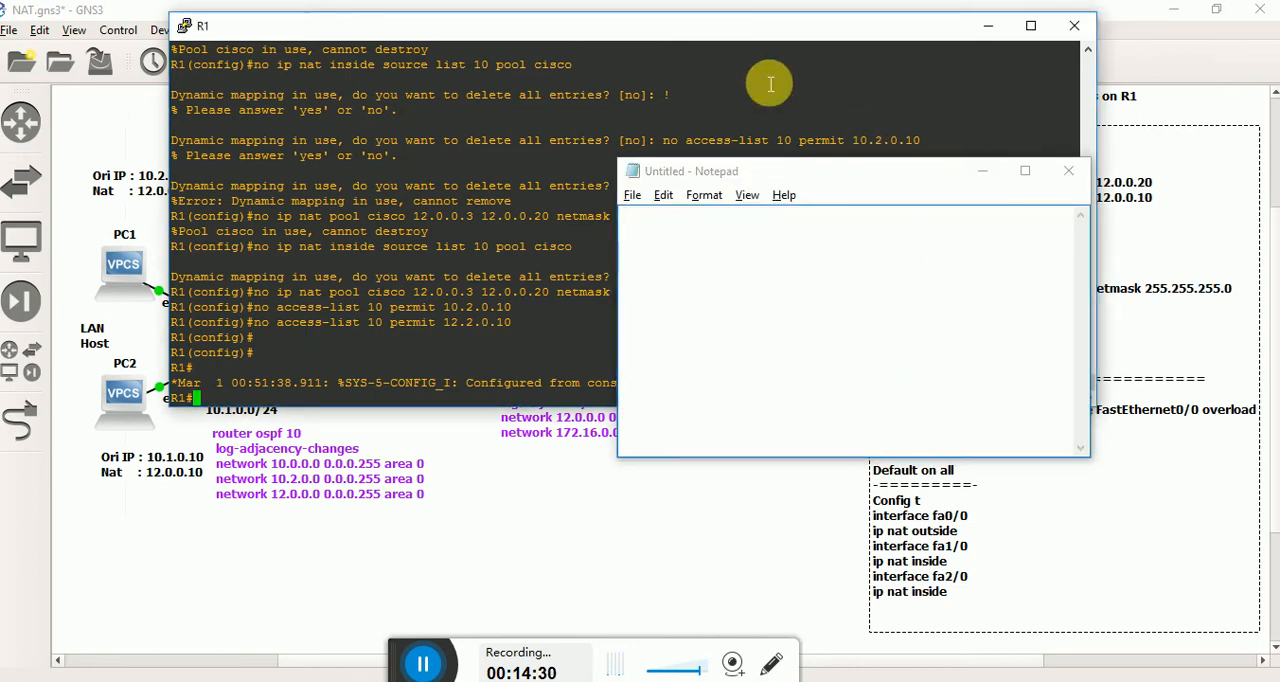
pyautogui.moveTo(728, 20); pyautogui.dragTo(1279, 112)
pyautogui.moveTo(1080, 114); pyautogui.dragTo(1178, 106)
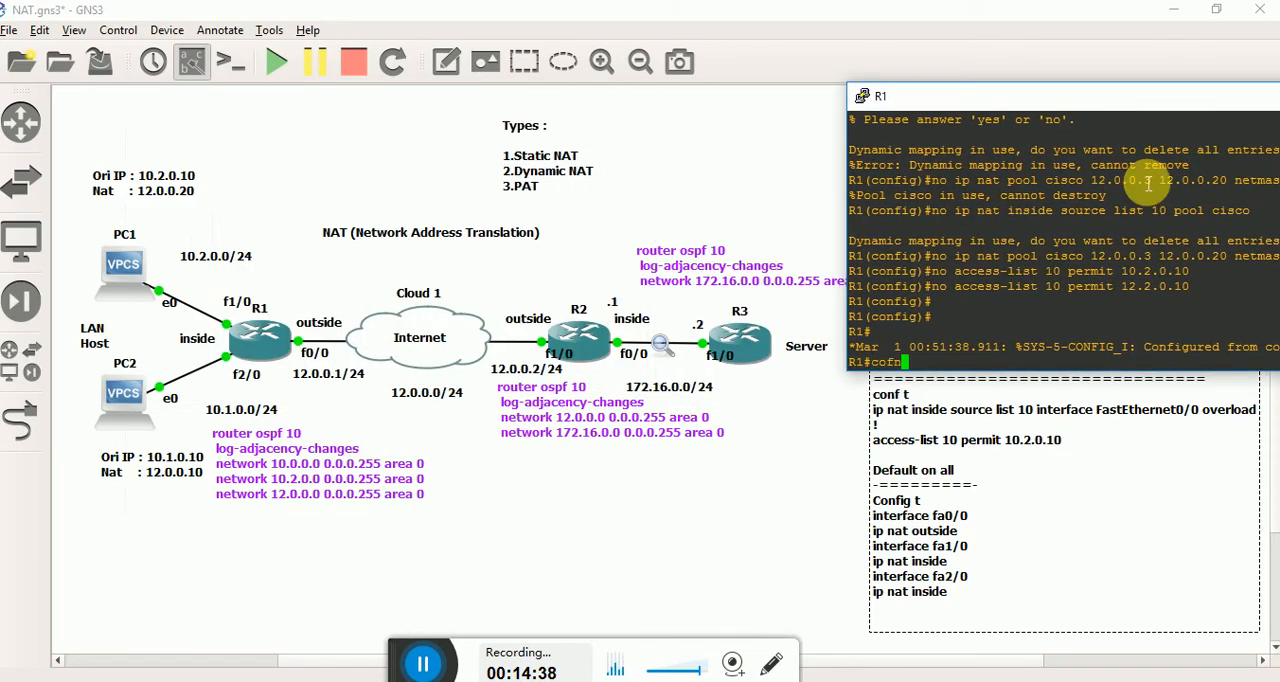
pyautogui.write('conf t')
pyautogui.press('Return')
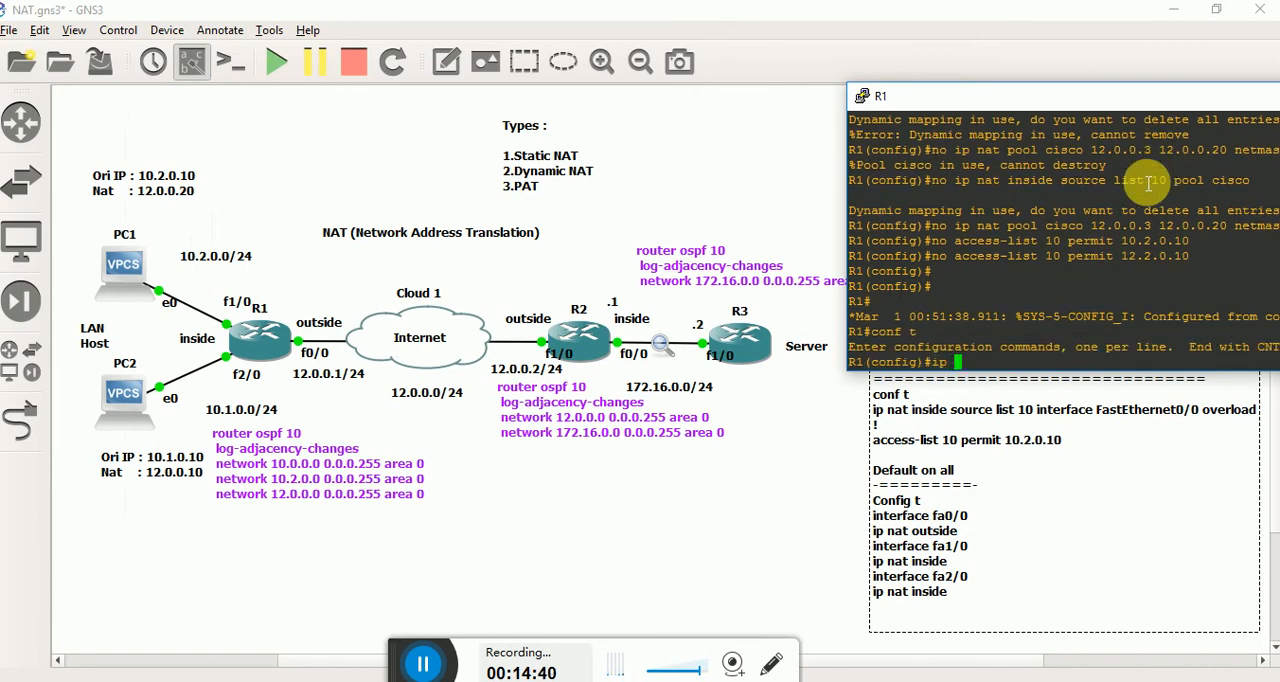
# Start the ip nat inside source command on R1, consulting the command help after each keyword.
pyautogui.press('Tab')
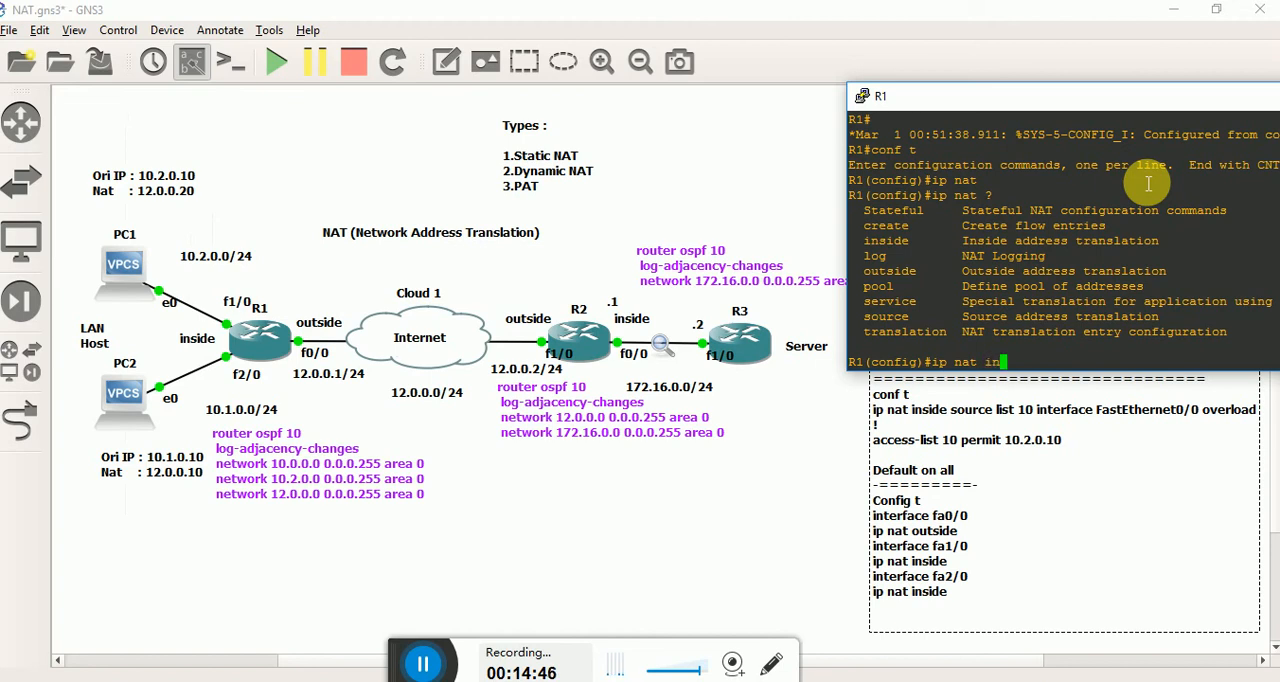
pyautogui.write('insid')
pyautogui.press('Tab')
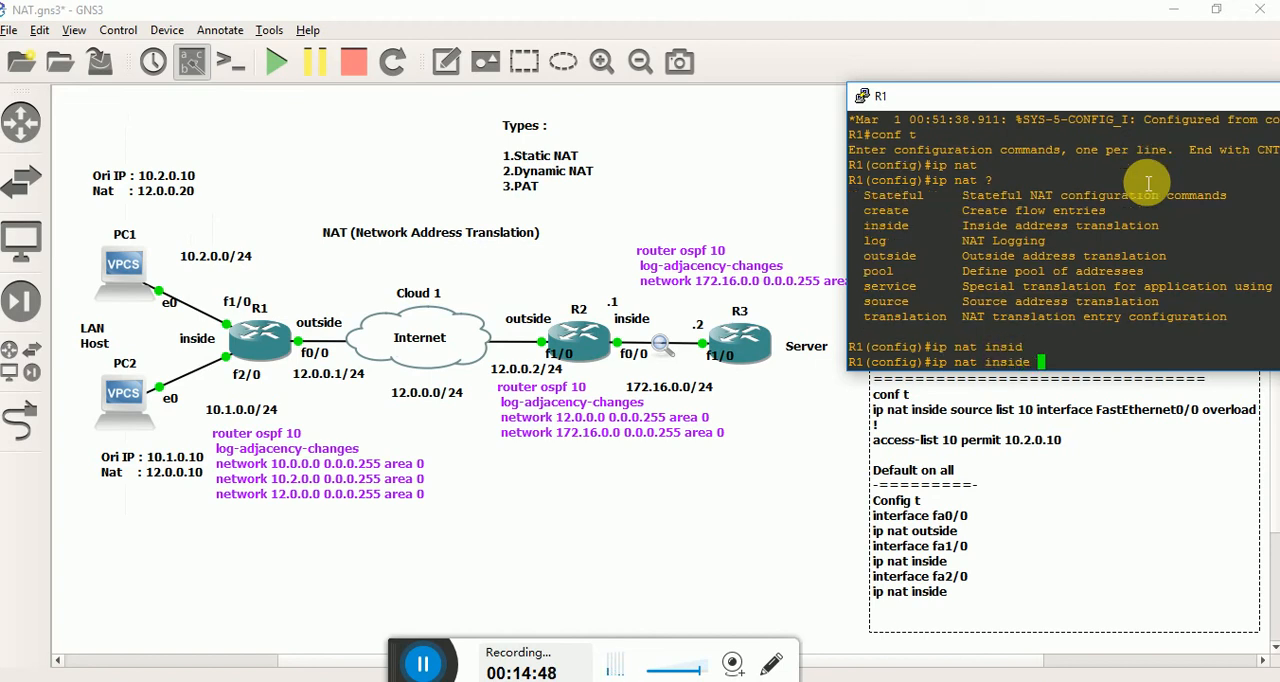
pyautogui.write('?')
pyautogui.write('so')
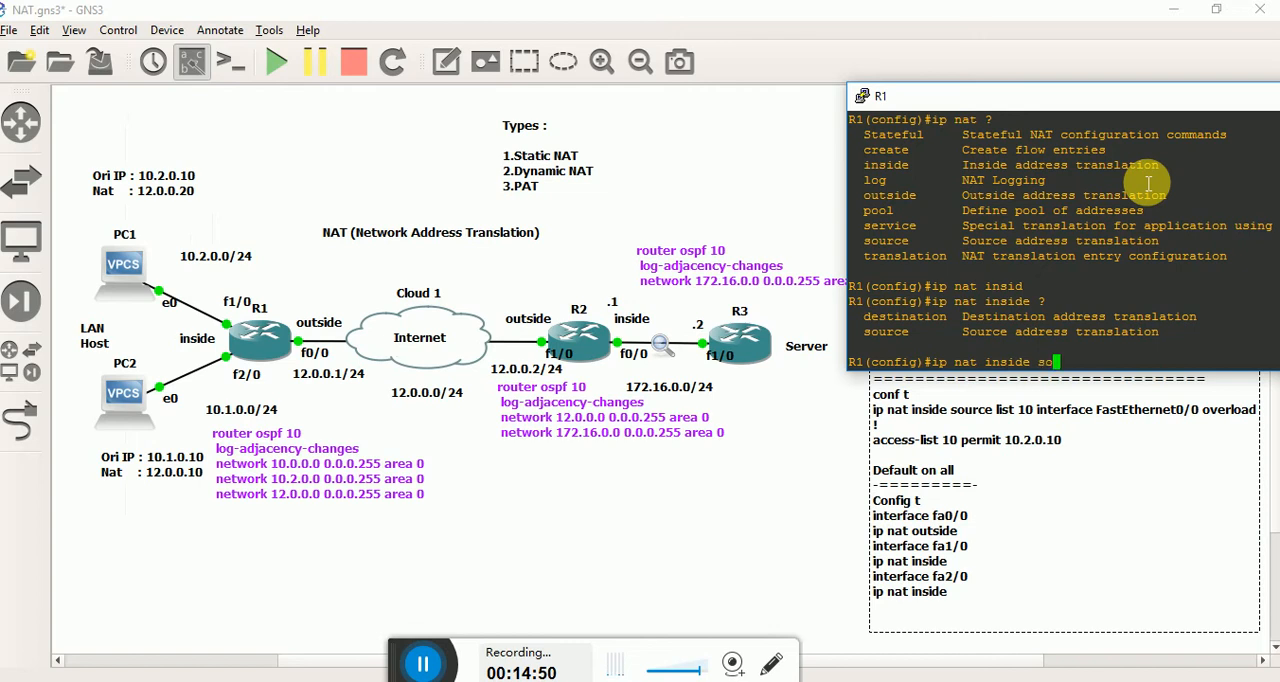
pyautogui.write('u')
pyautogui.press('Tab')
pyautogui.write('?')
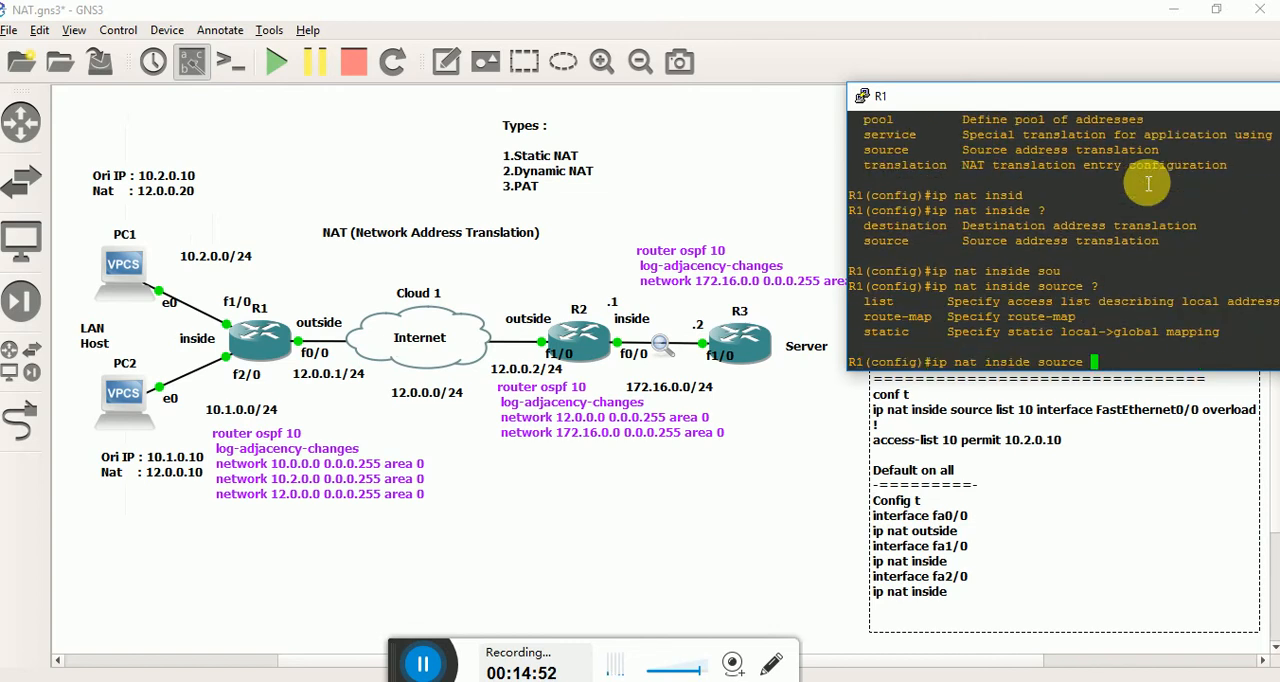
pyautogui.write('lis')
# Extend the command with list 10 interface, consulting the help after the list number and the PAT notes on the canvas.
pyautogui.press('Tab')
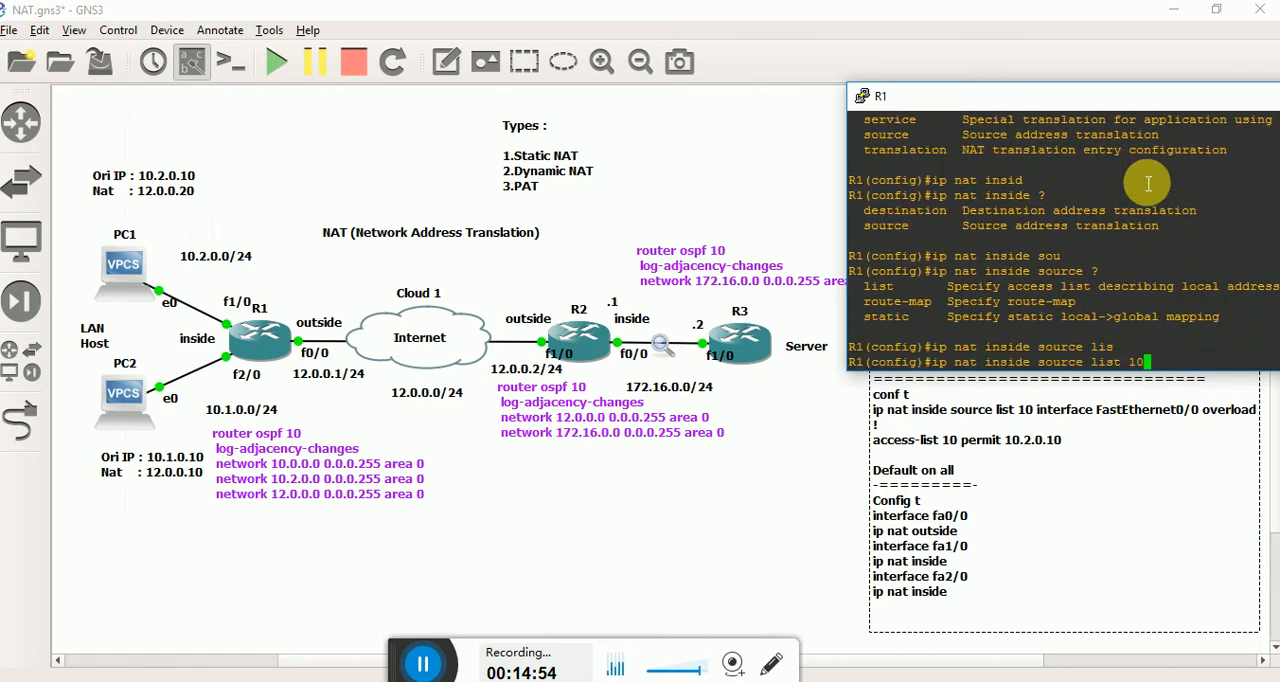
pyautogui.write('?')
pyautogui.press('BackSpace')
pyautogui.press('BackSpace')
pyautogui.press('BackSpace')
pyautogui.press('BackSpace')
pyautogui.press('BackSpace')
pyautogui.press('BackSpace')
pyautogui.press('BackSpace')
pyautogui.press('BackSpace')
pyautogui.press('BackSpace')
pyautogui.press('BackSpace')
pyautogui.press('BackSpace')
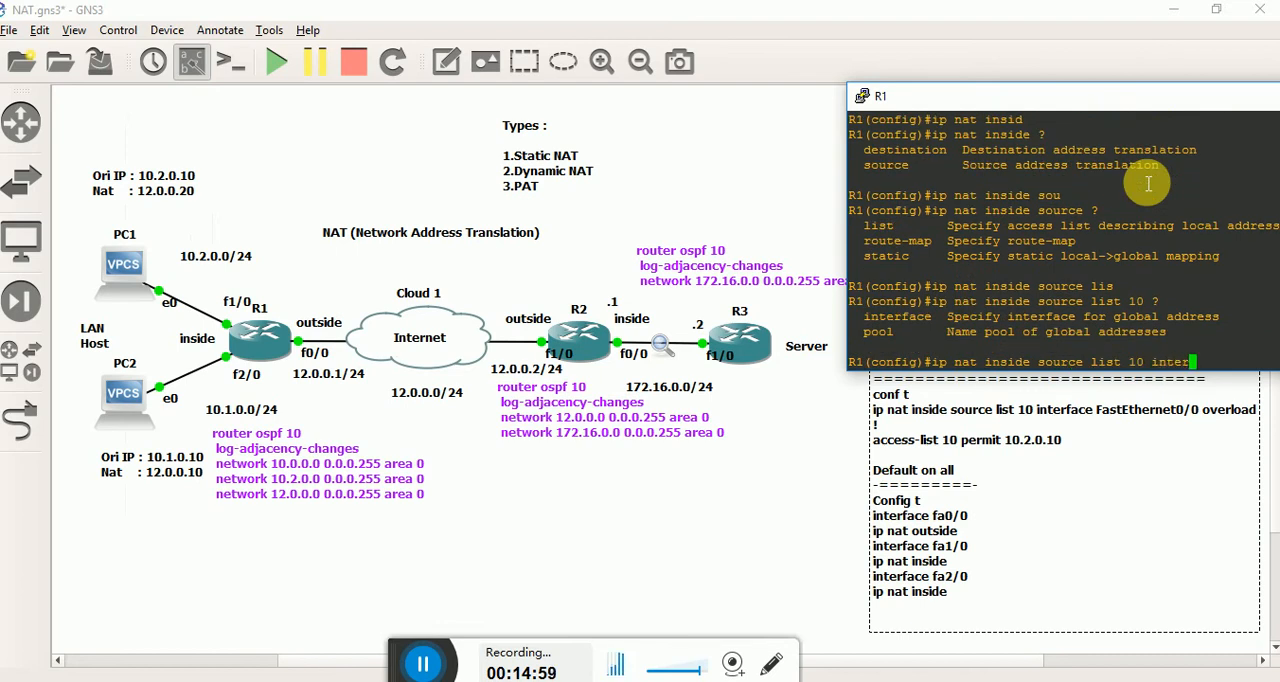
pyautogui.hotkey('alt', 'Tab')
pyautogui.click(767, 500)
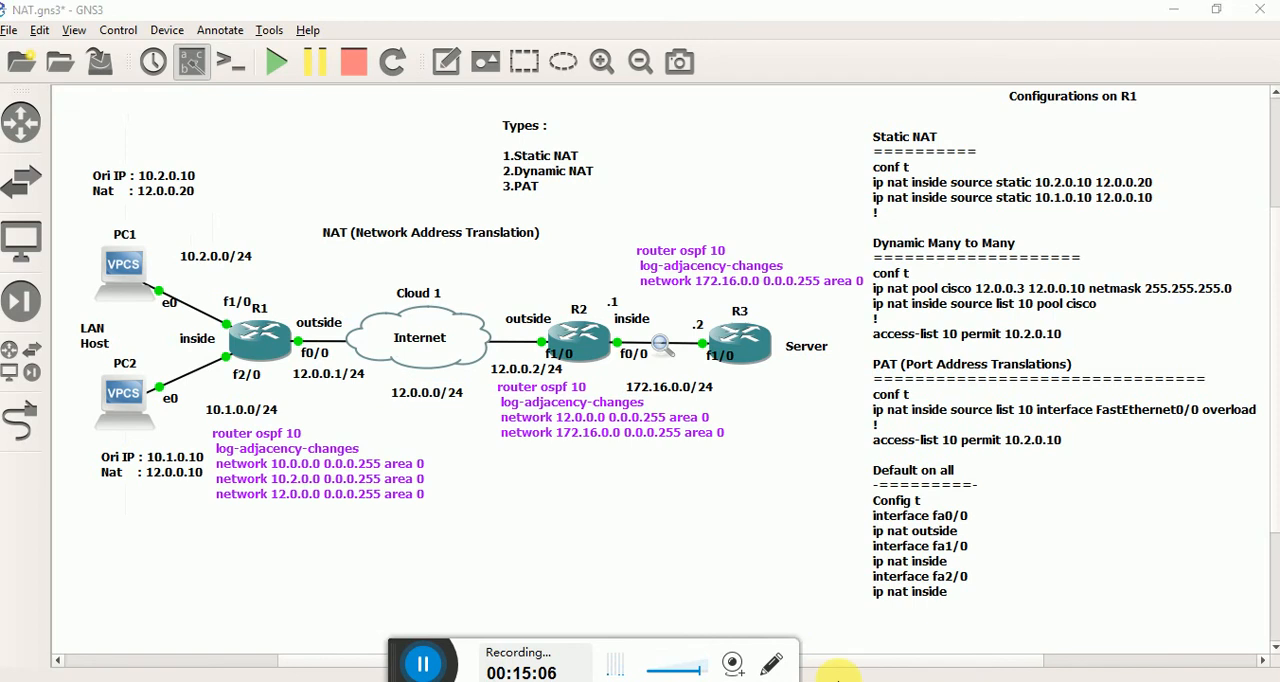
pyautogui.moveTo(838, 675)
pyautogui.click(829, 634)
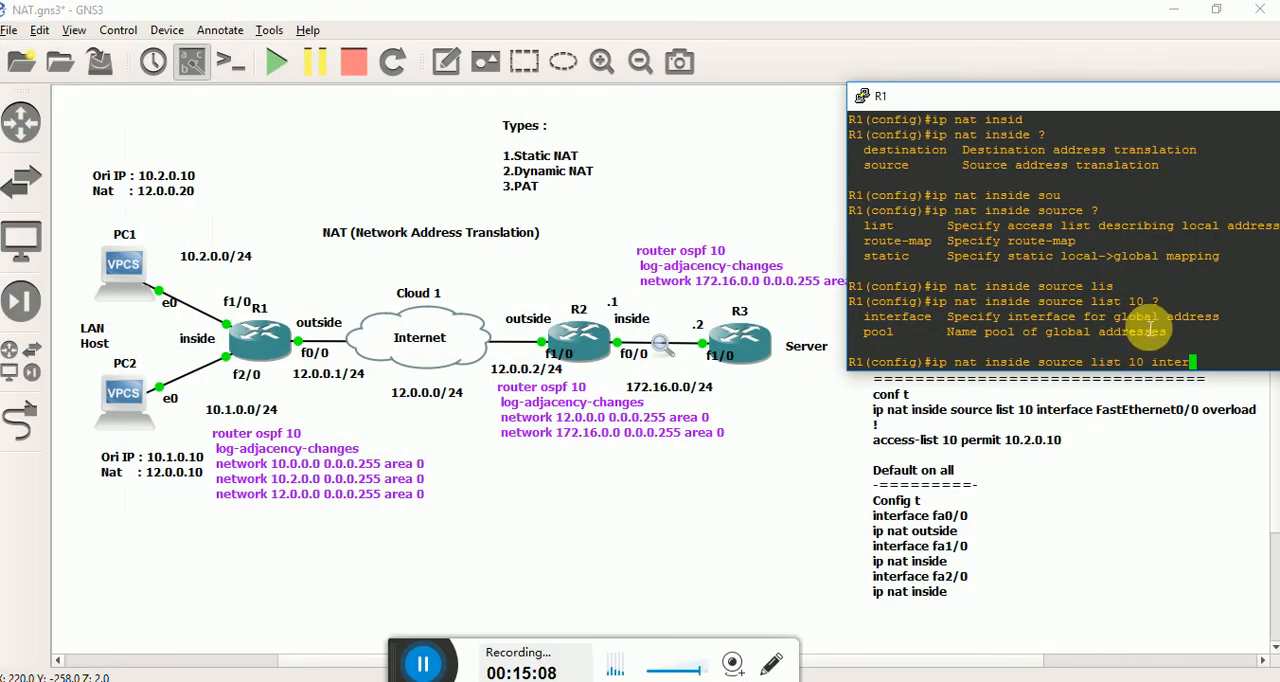
pyautogui.write('a')
pyautogui.press('Tab')
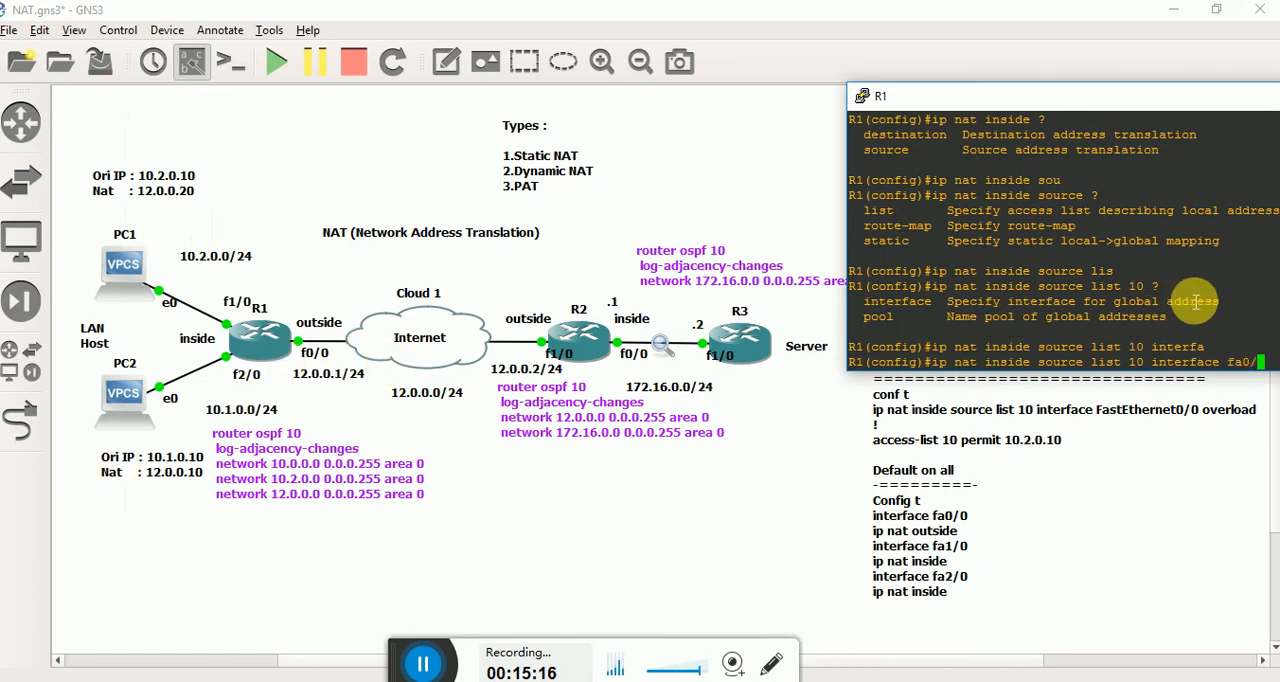
# Complete the NAT command with interface fa0/0 and the overload option, highlighting overload in the console, and apply it.
pyautogui.write('fa0/0 ?')
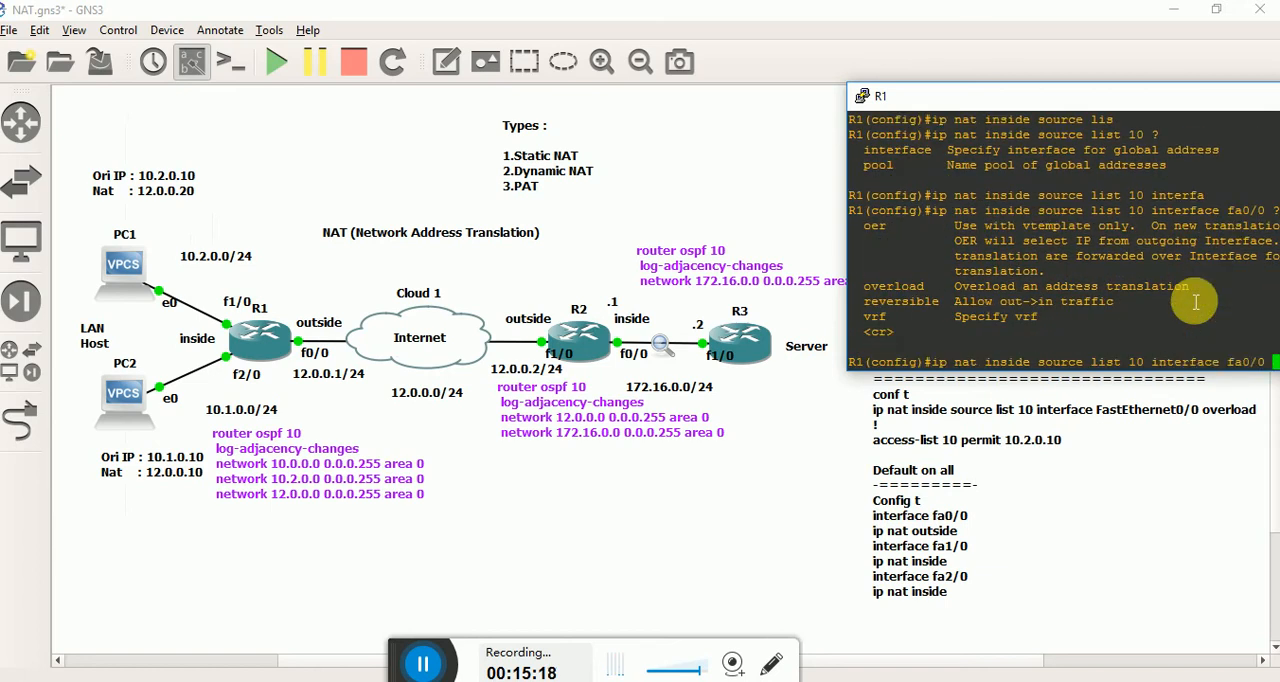
pyautogui.write('over')
pyautogui.press('Tab')
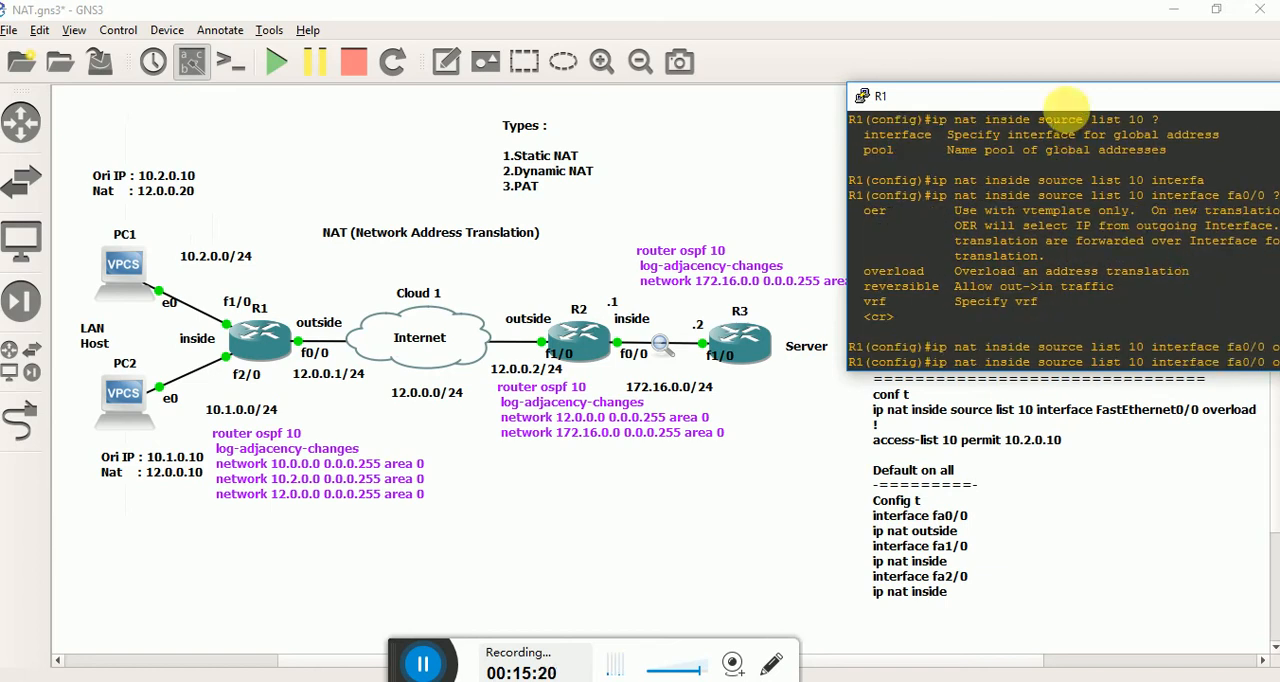
pyautogui.moveTo(1068, 97); pyautogui.dragTo(776, 108)
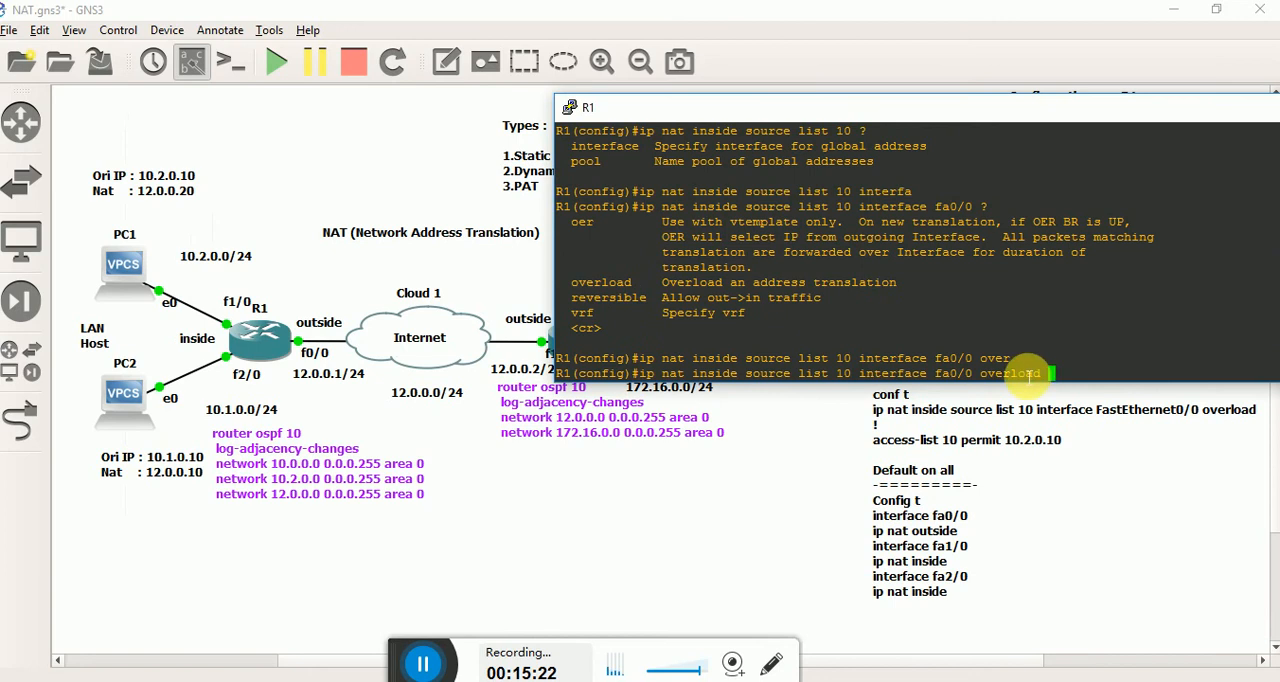
pyautogui.doubleClick(1028, 374)
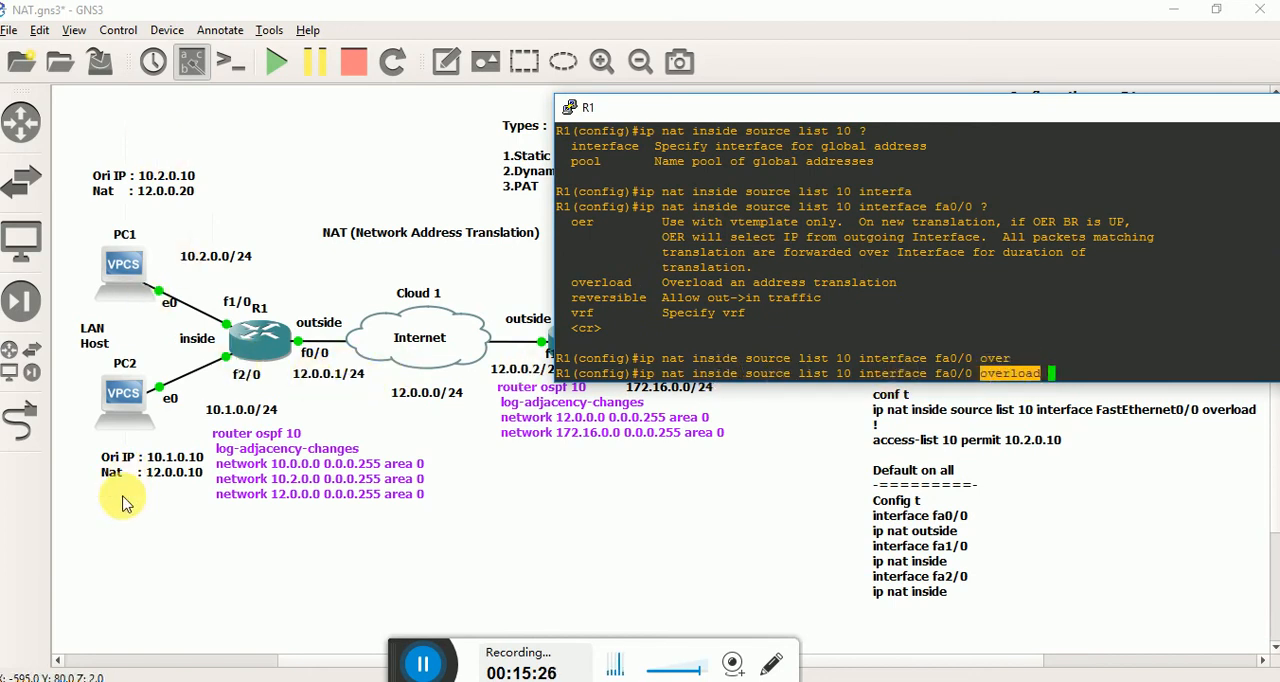
pyautogui.click(893, 330)
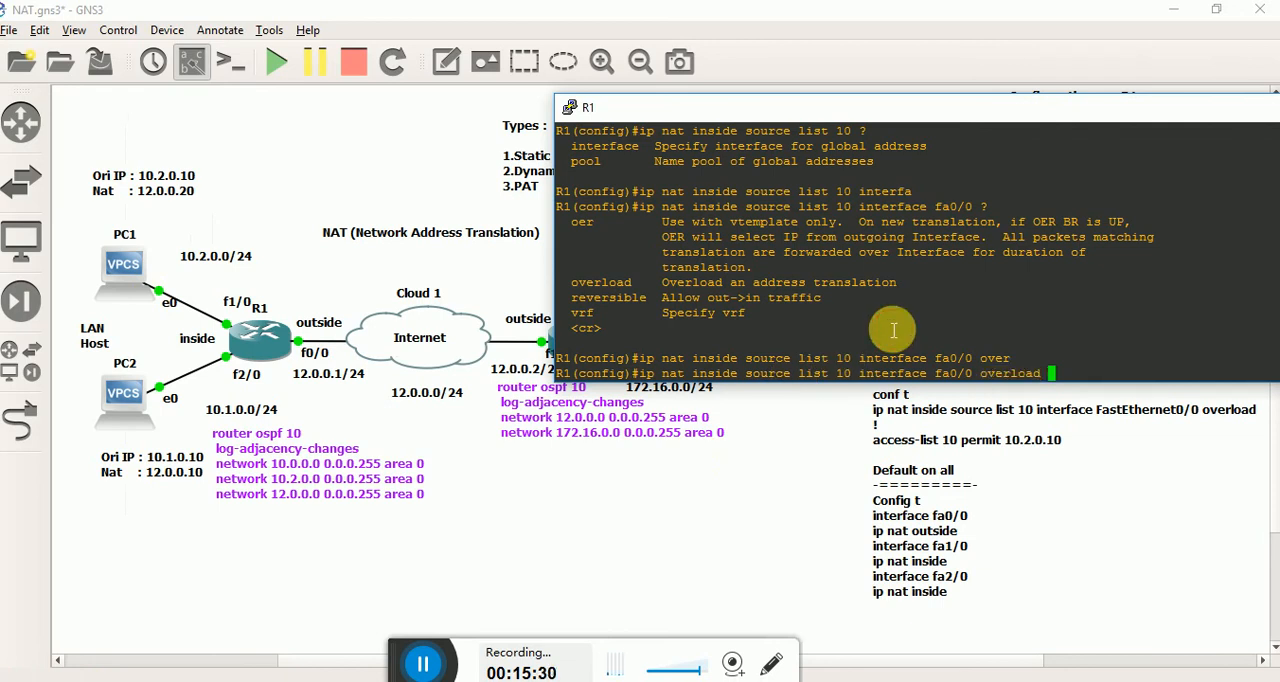
pyautogui.press('Return')
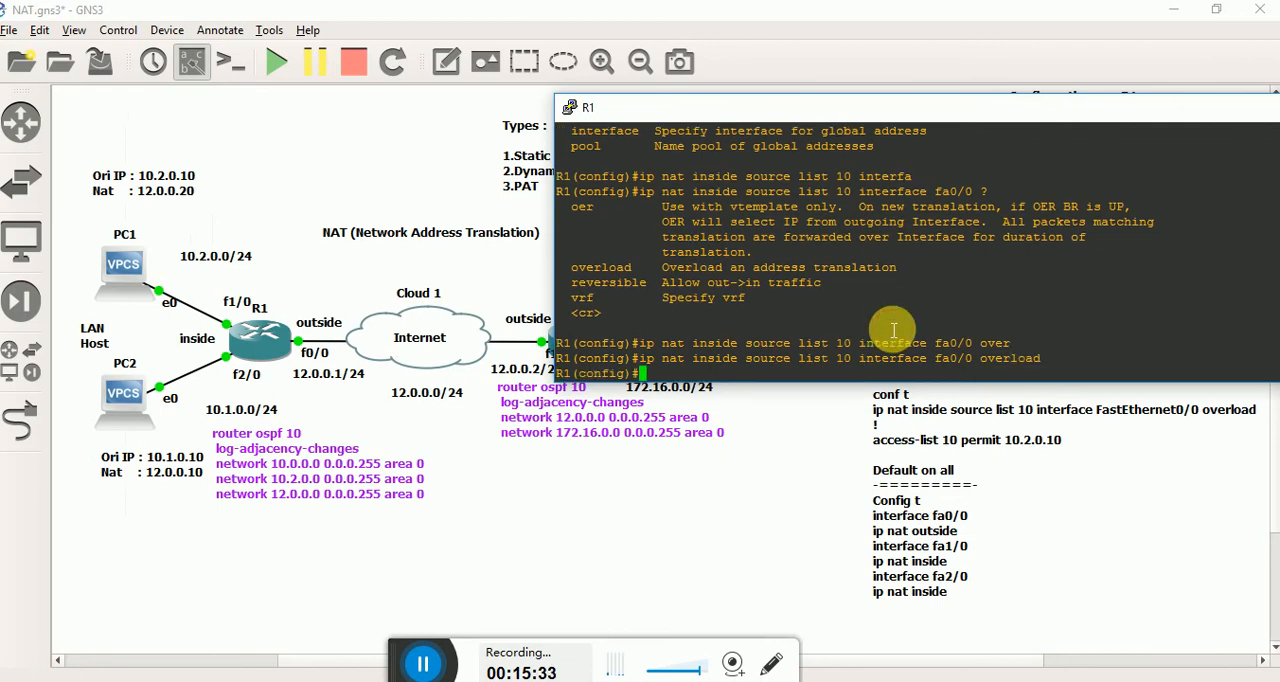
# Add access-list 10 permit 10.2.0.10 on R1, correcting the duplicated list keyword, and leave configuration mode.
pyautogui.write('acce')
pyautogui.press('Tab')
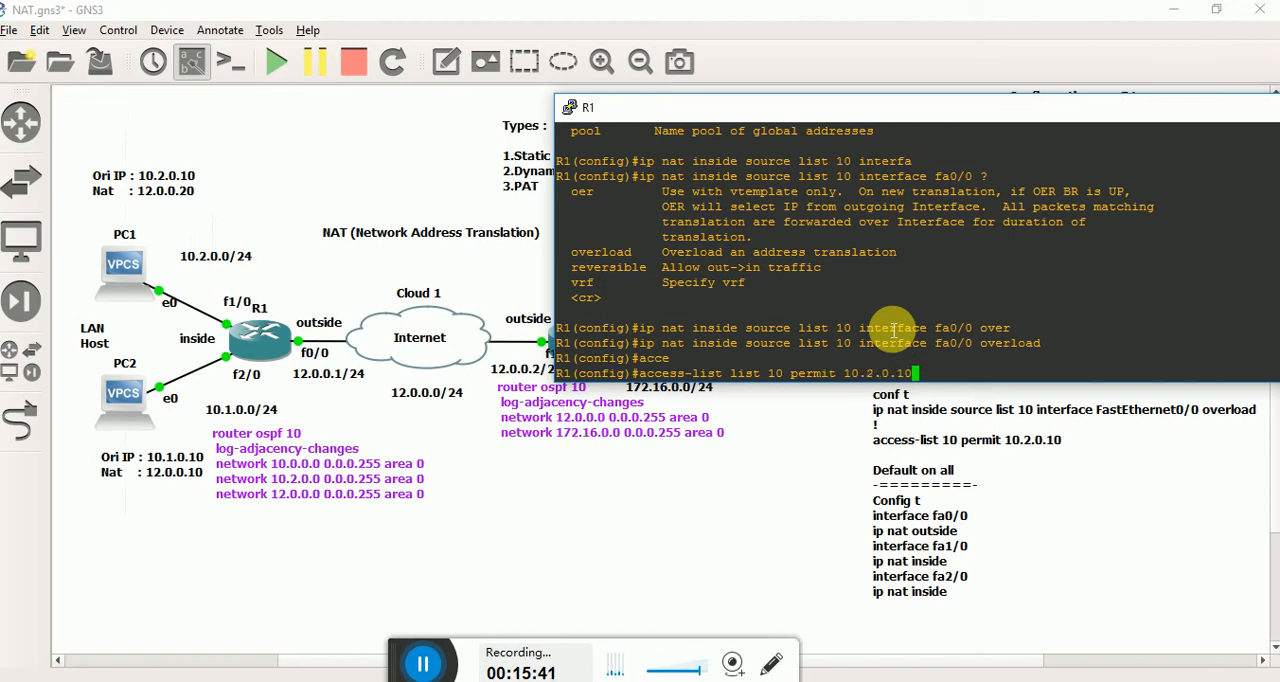
pyautogui.press('Return')
pyautogui.press('Up')
pyautogui.press('Left')
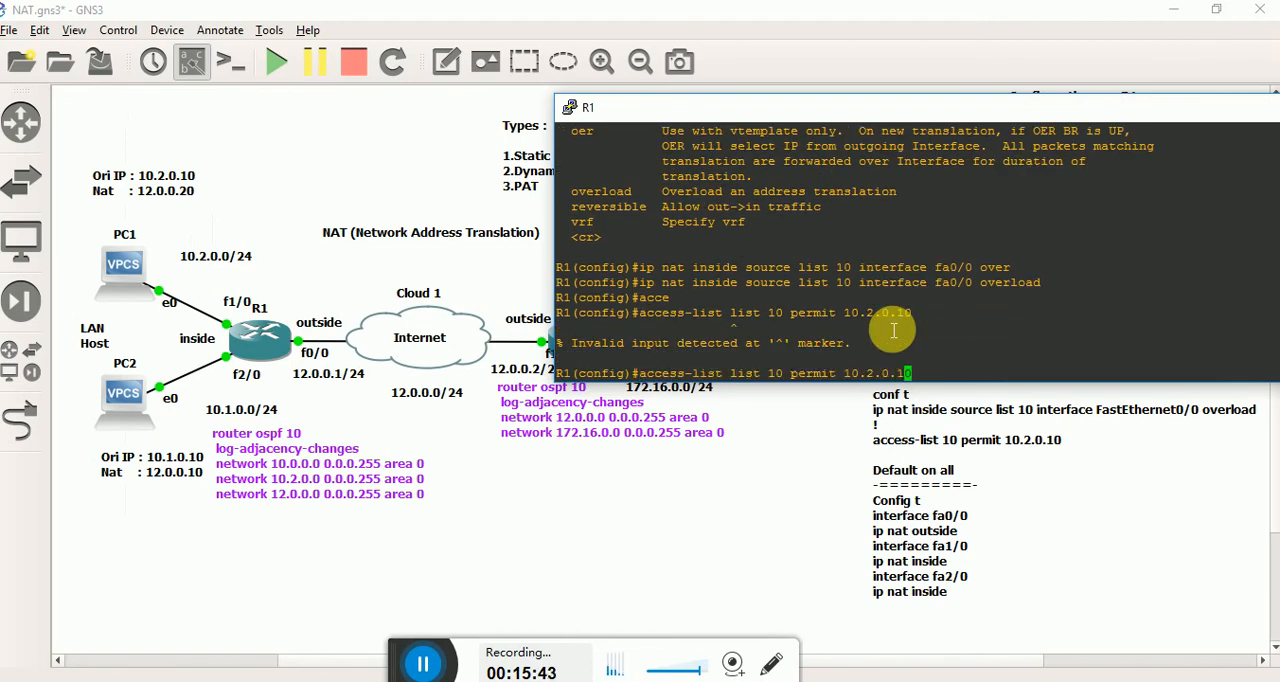
pyautogui.press('Left')
pyautogui.press('BackSpace')
pyautogui.press('BackSpace')
pyautogui.press('BackSpace')
pyautogui.press('BackSpace')
pyautogui.press('BackSpace')
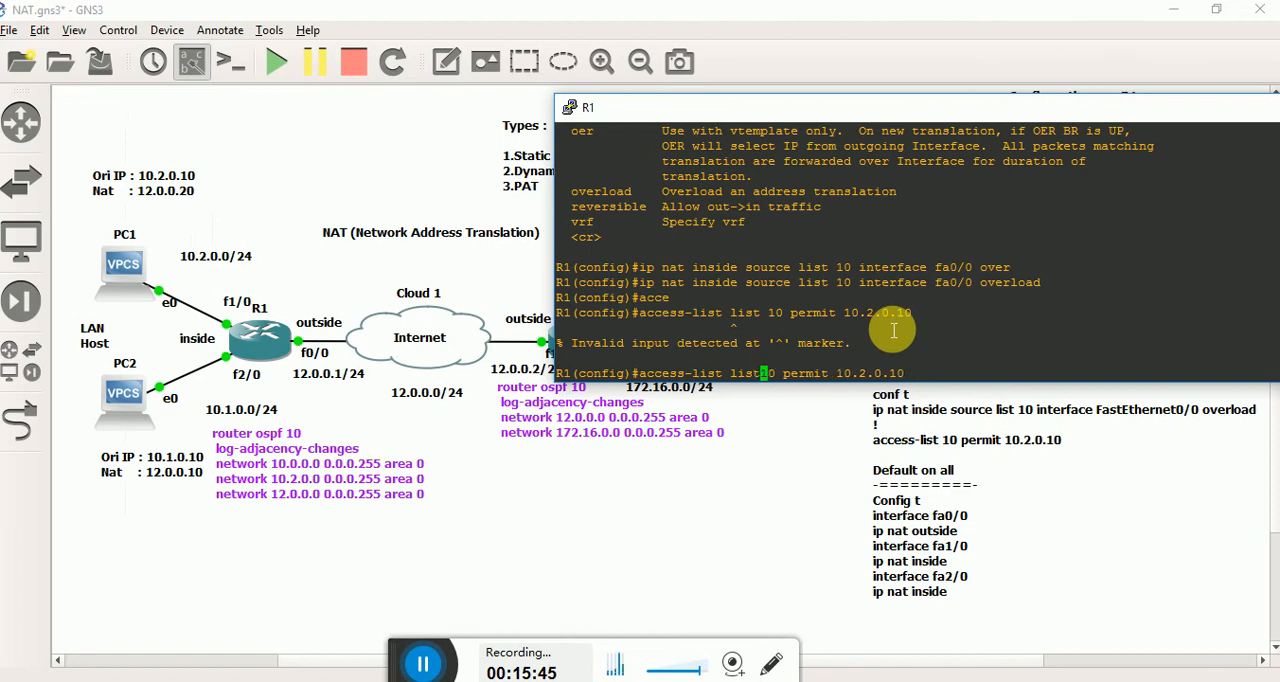
pyautogui.press('Return')
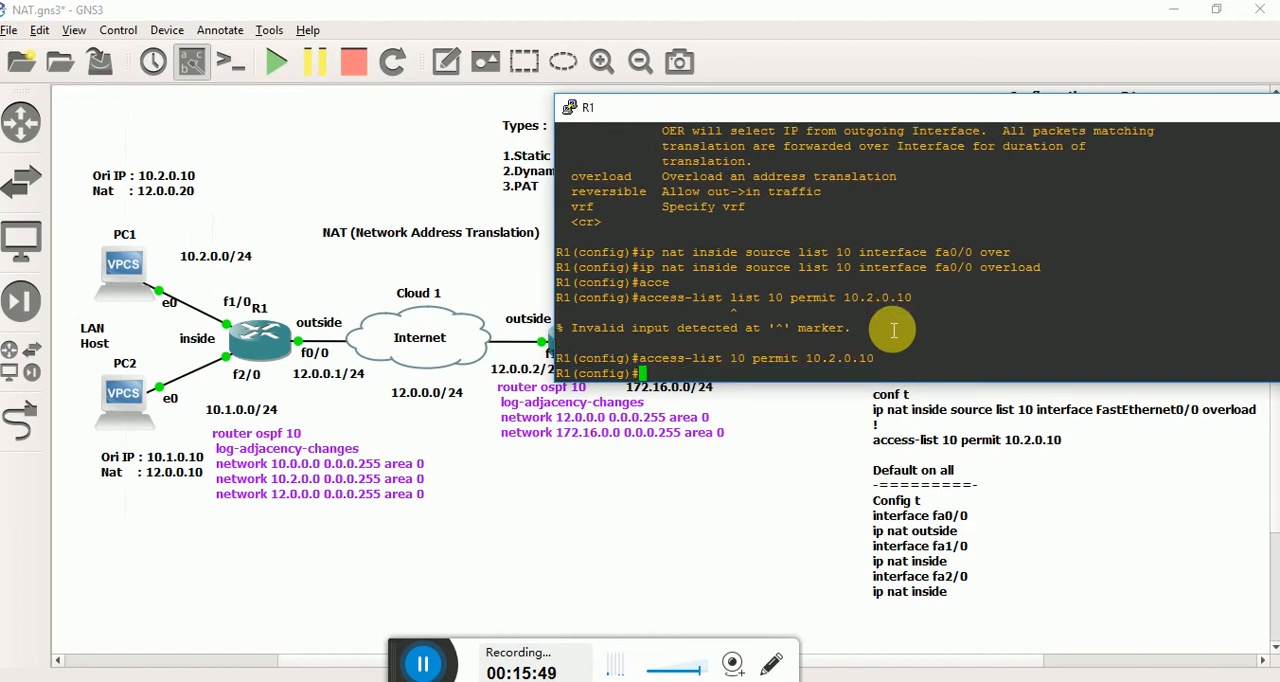
pyautogui.hotkey('ctrl', 'z')
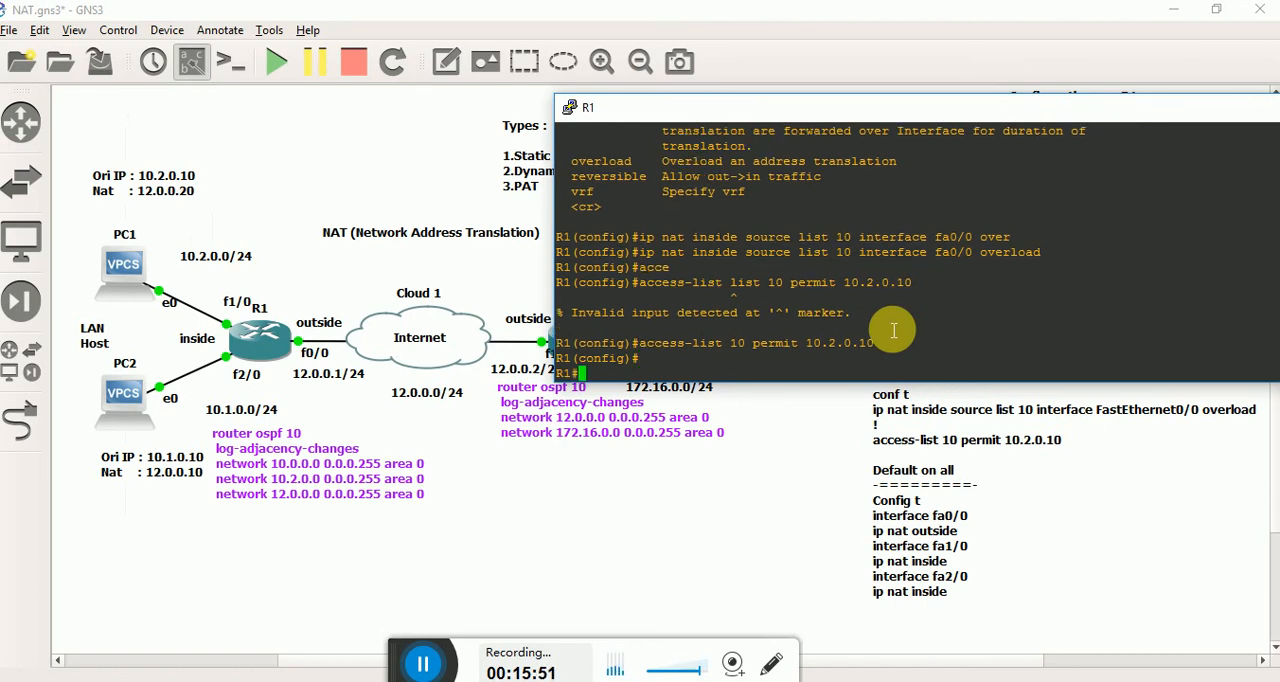
# Show the IP NAT translations on R1.
pyautogui.write('show ip nat tra')
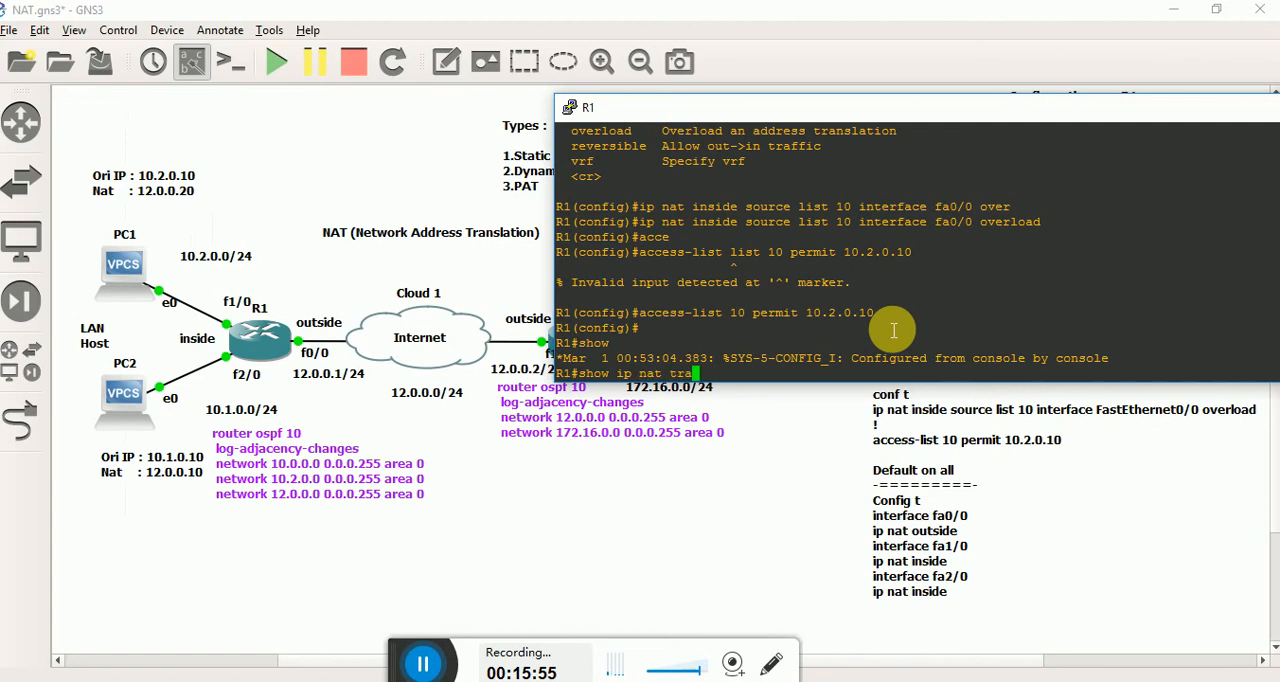
pyautogui.write('nsla')
pyautogui.press('Return')
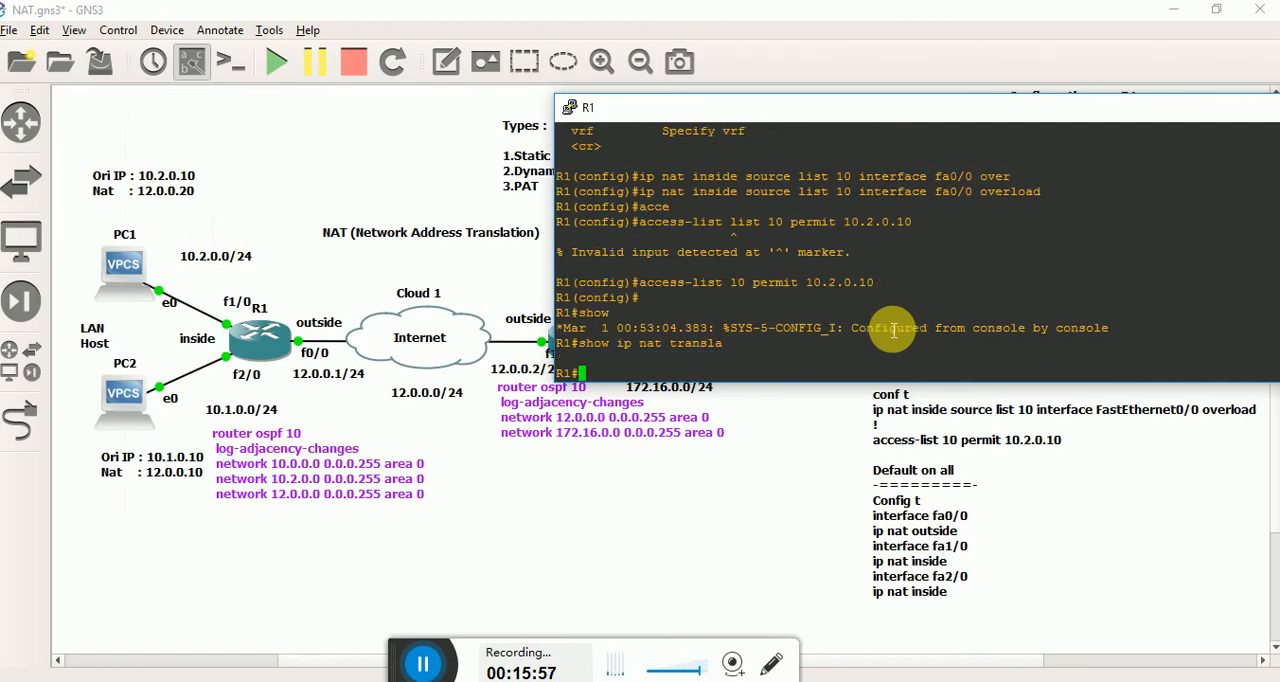
# Switch to PC2's console and repeat the ping to 172.16.0.2.
pyautogui.click(850, 681)
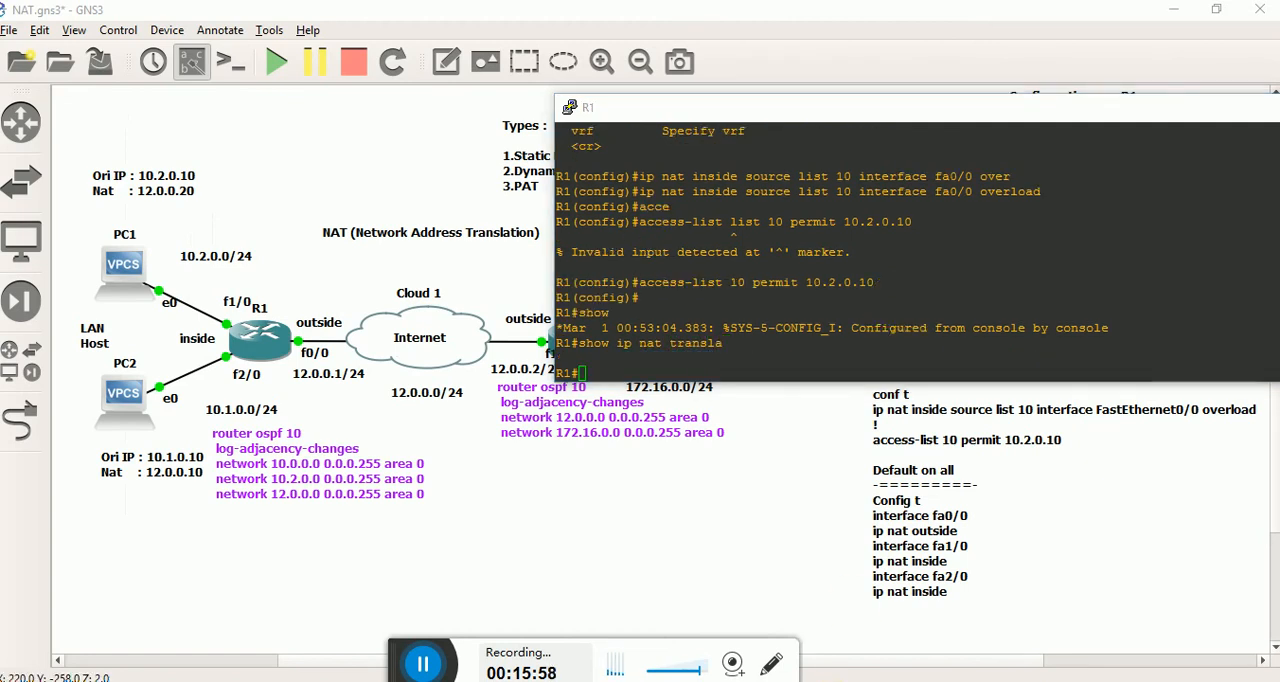
pyautogui.click(643, 605)
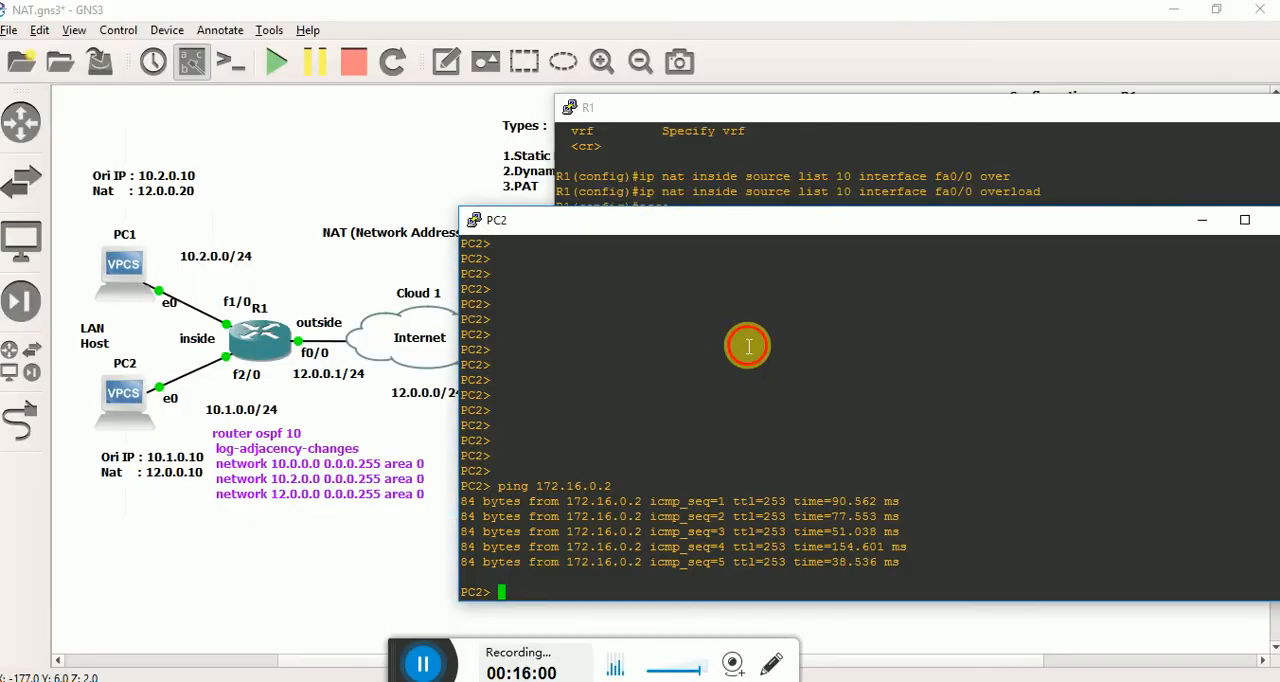
pyautogui.press('Up')
pyautogui.press('Return')
# Recheck the NAT translations on R1 several times during PC2's ping and review the access list entered above.
pyautogui.click(829, 140)
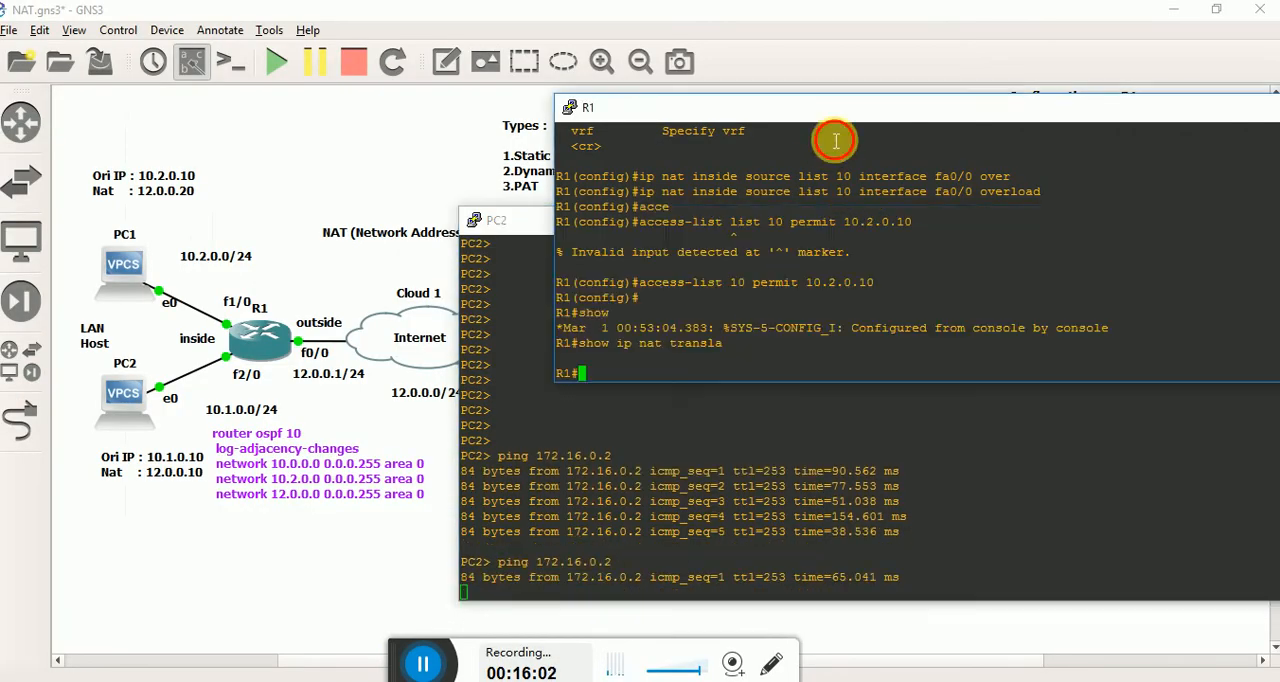
pyautogui.press('Up')
pyautogui.press('Return')
pyautogui.press('Up')
pyautogui.press('Return')
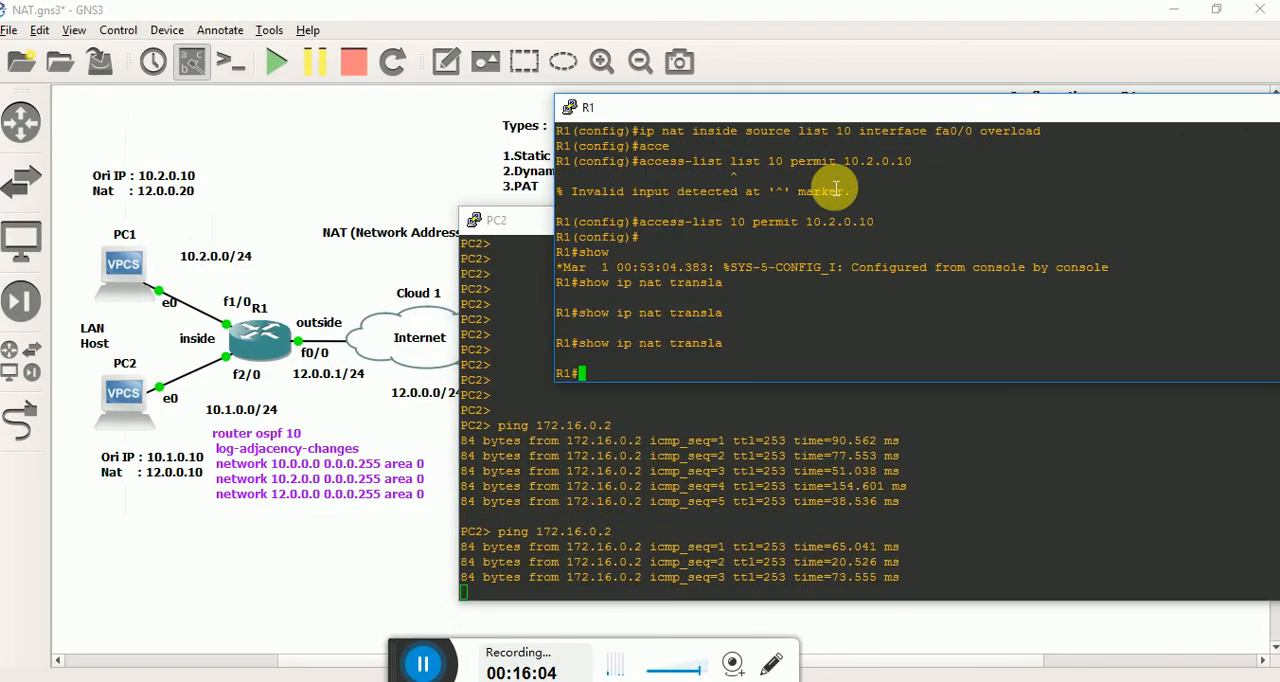
pyautogui.press('Up')
pyautogui.press('Return')
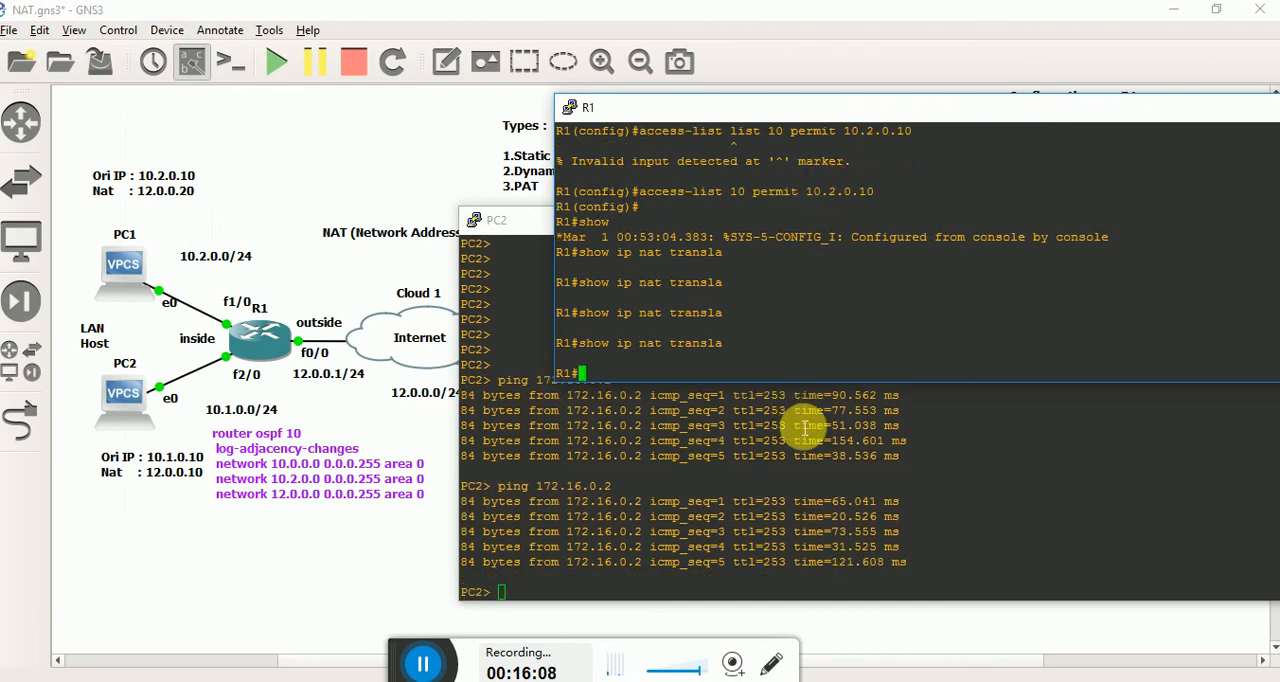
pyautogui.click(805, 428)
pyautogui.click(720, 170)
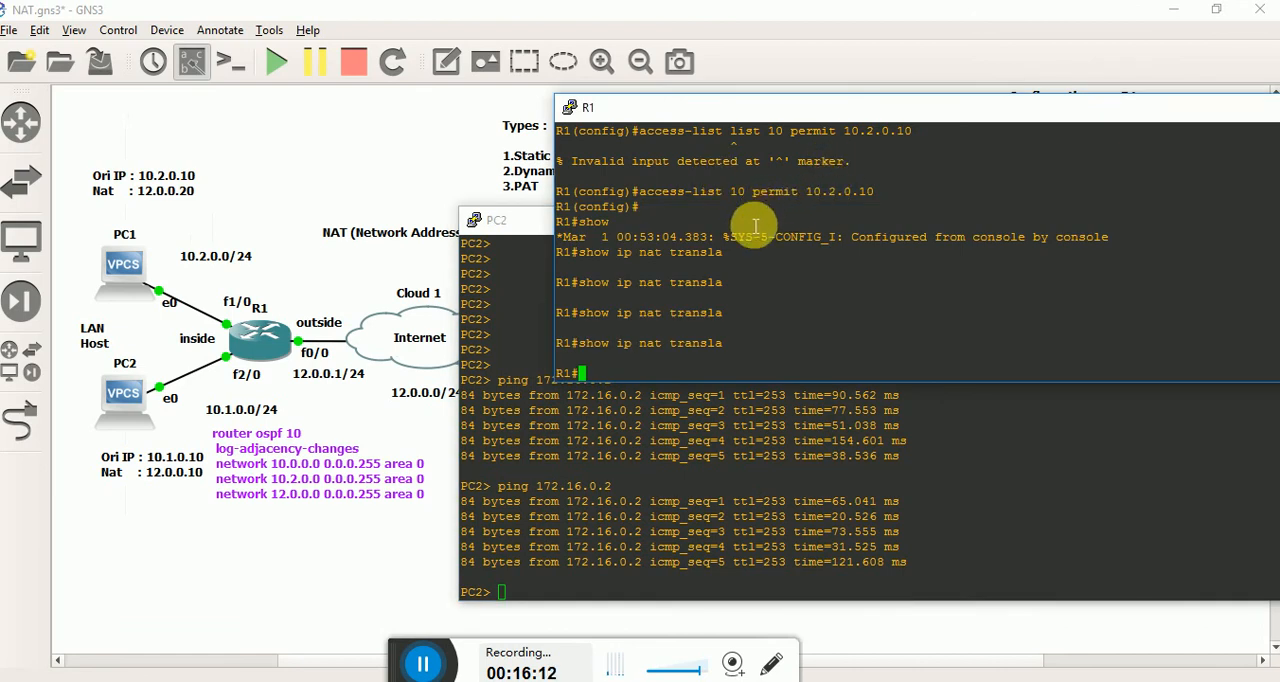
pyautogui.scroll(3, 740, 220)
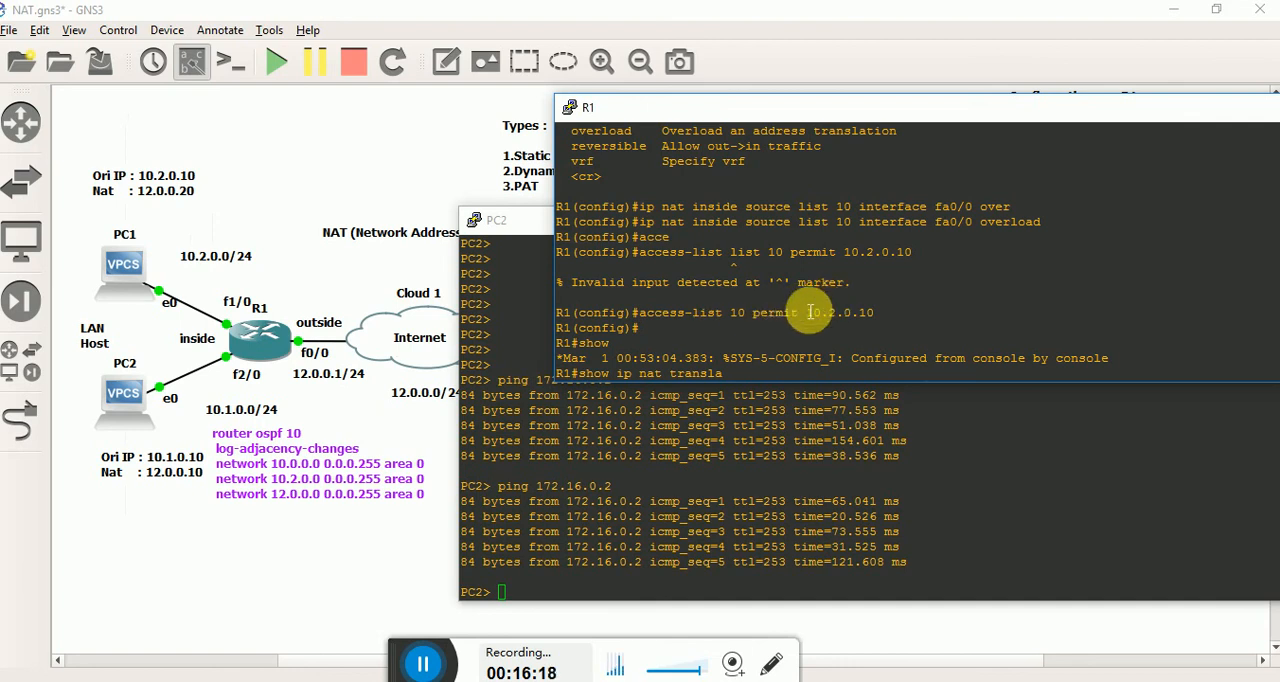
# Minimize PC2's console, switch to PC1's console and repeat the ping to 172.16.0.2.
pyautogui.click(692, 474)
pyautogui.moveTo(949, 220); pyautogui.dragTo(790, 220)
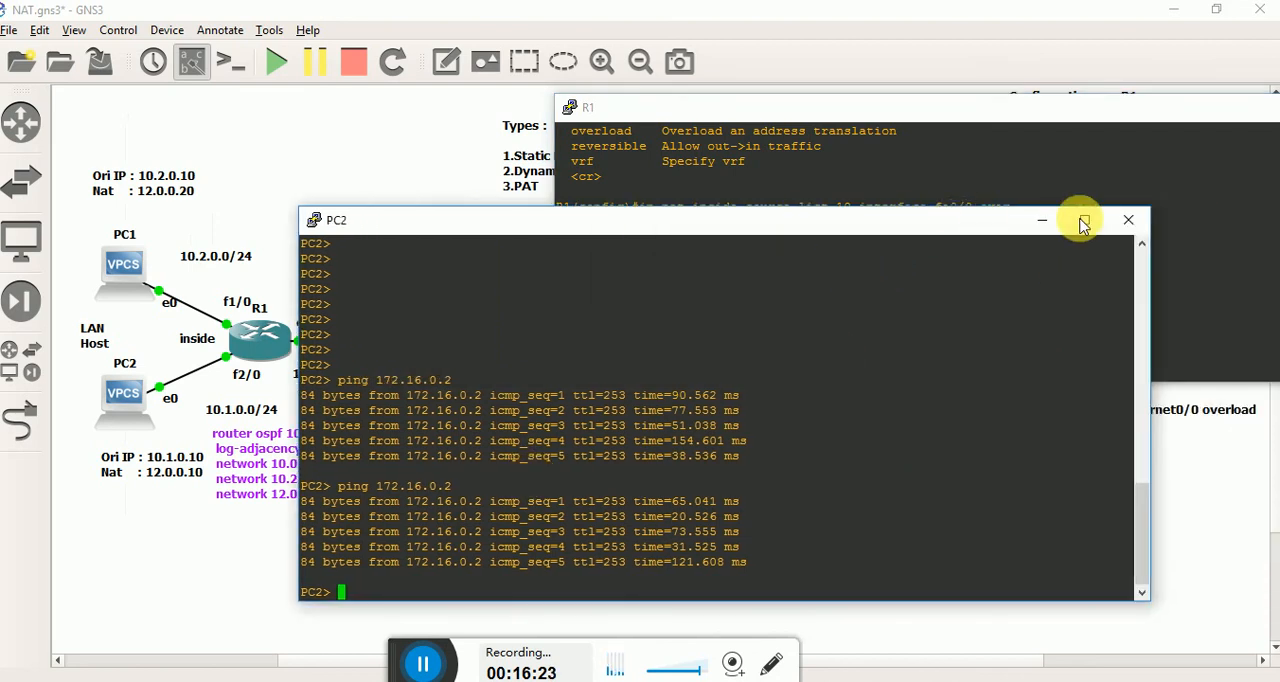
pyautogui.click(1043, 221)
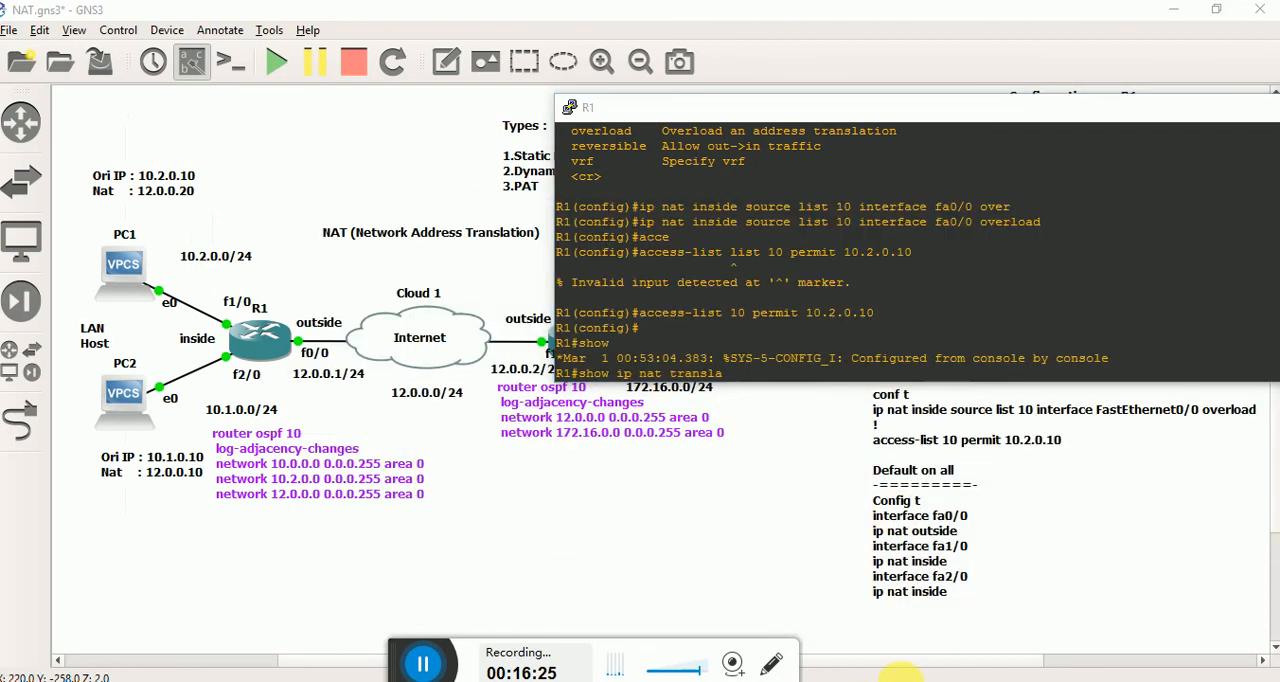
pyautogui.moveTo(898, 672)
pyautogui.click(1014, 634)
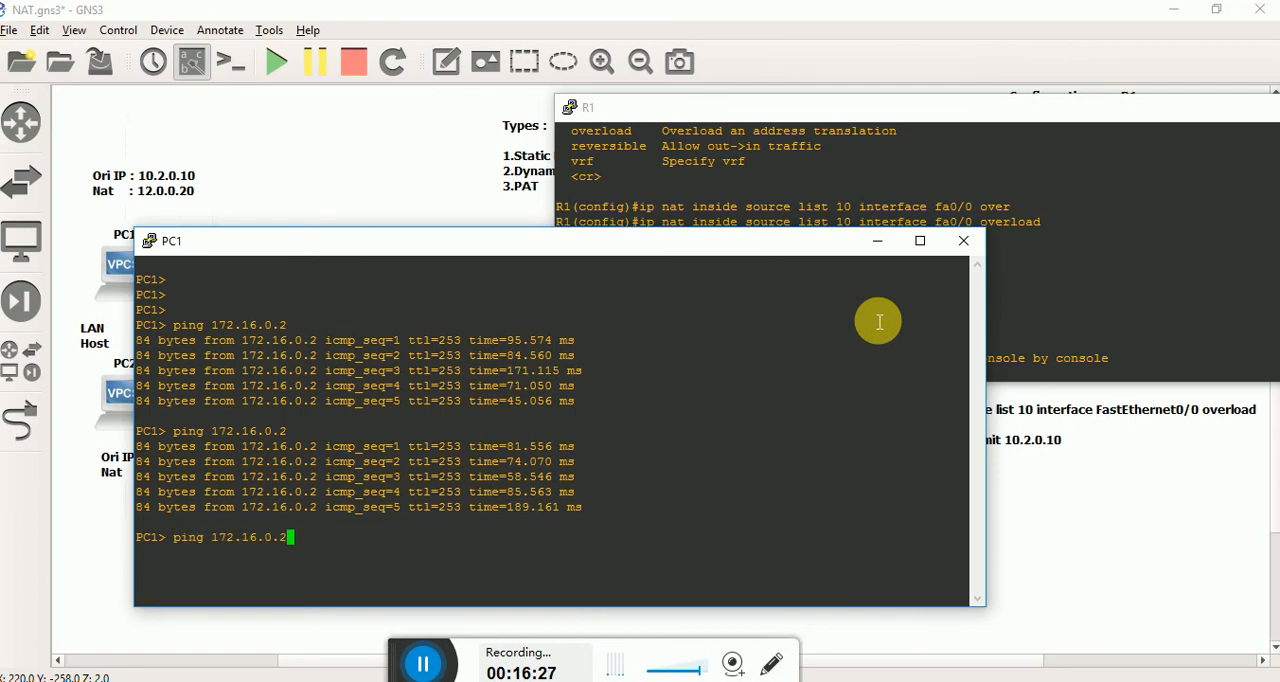
pyautogui.press('Return')
pyautogui.moveTo(686, 245); pyautogui.dragTo(686, 305)
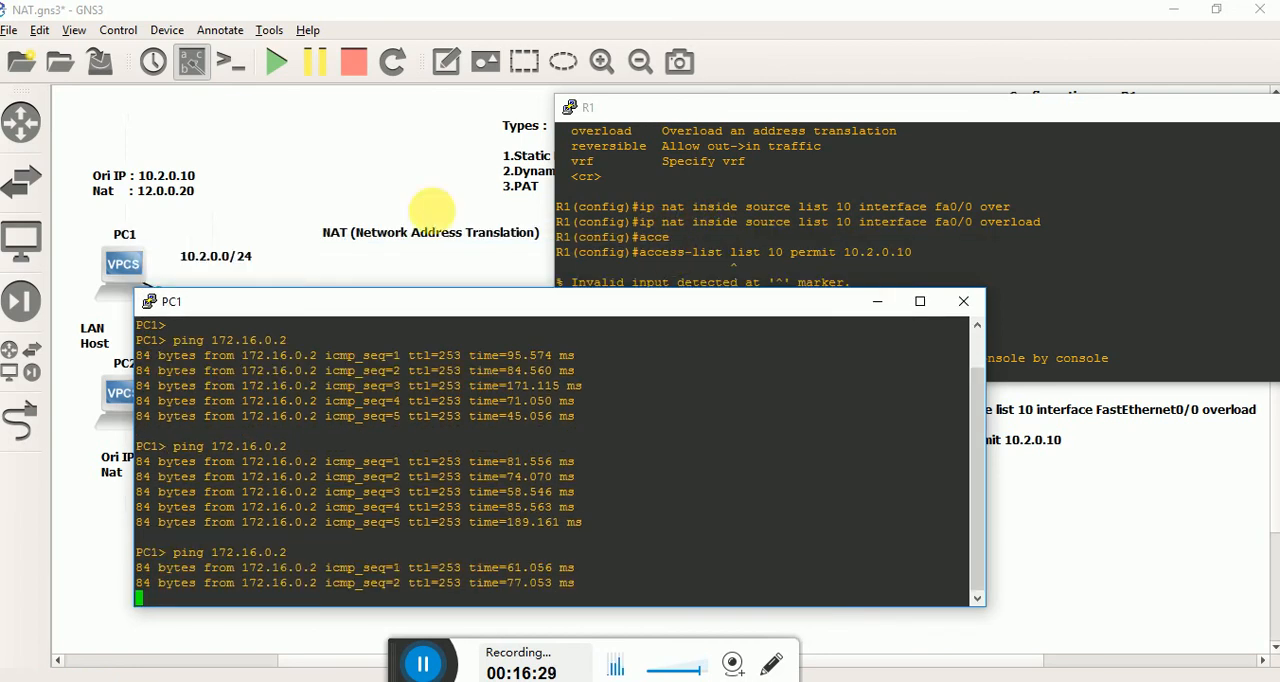
# Return to R1's console and show the IP NAT translations again for PC1's ping.
pyautogui.click(940, 184)
pyautogui.doubleClick(826, 313)
pyautogui.tripleClick(907, 288)
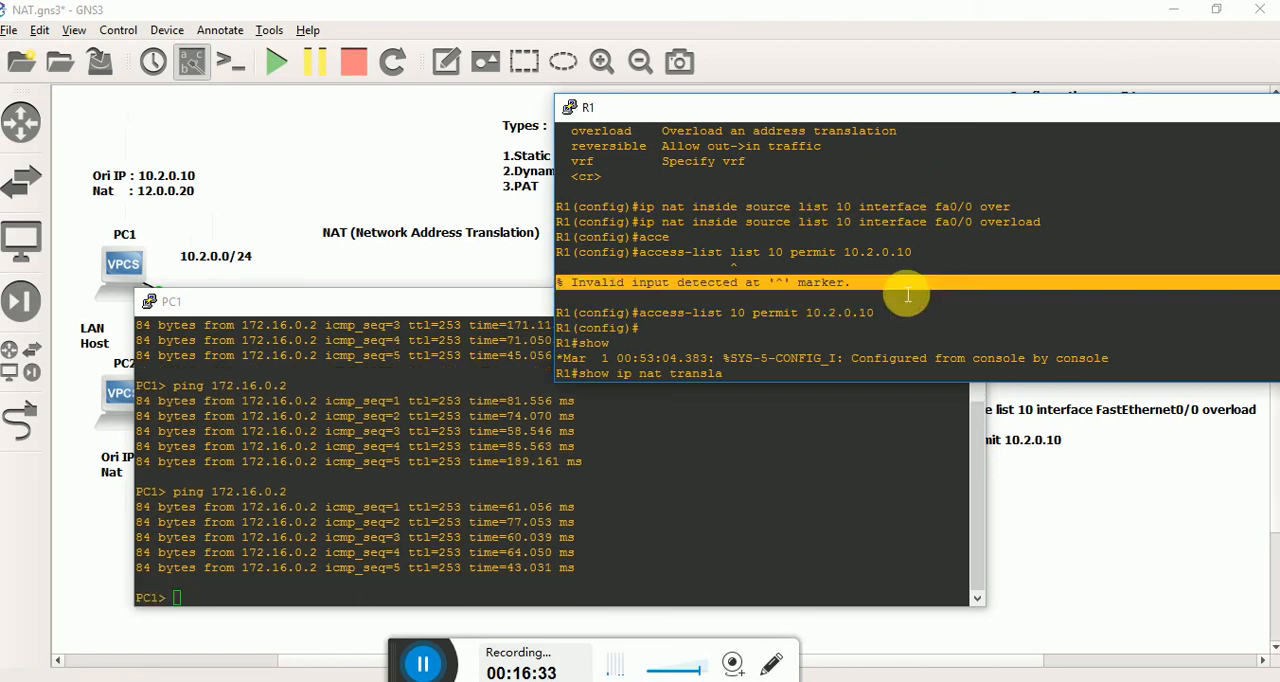
pyautogui.press('Return')
pyautogui.press('Up')
pyautogui.press('Return')
pyautogui.press('Up')
pyautogui.press('Return')
pyautogui.press('Up')
pyautogui.press('Return')
pyautogui.press('Up')
pyautogui.press('Return')
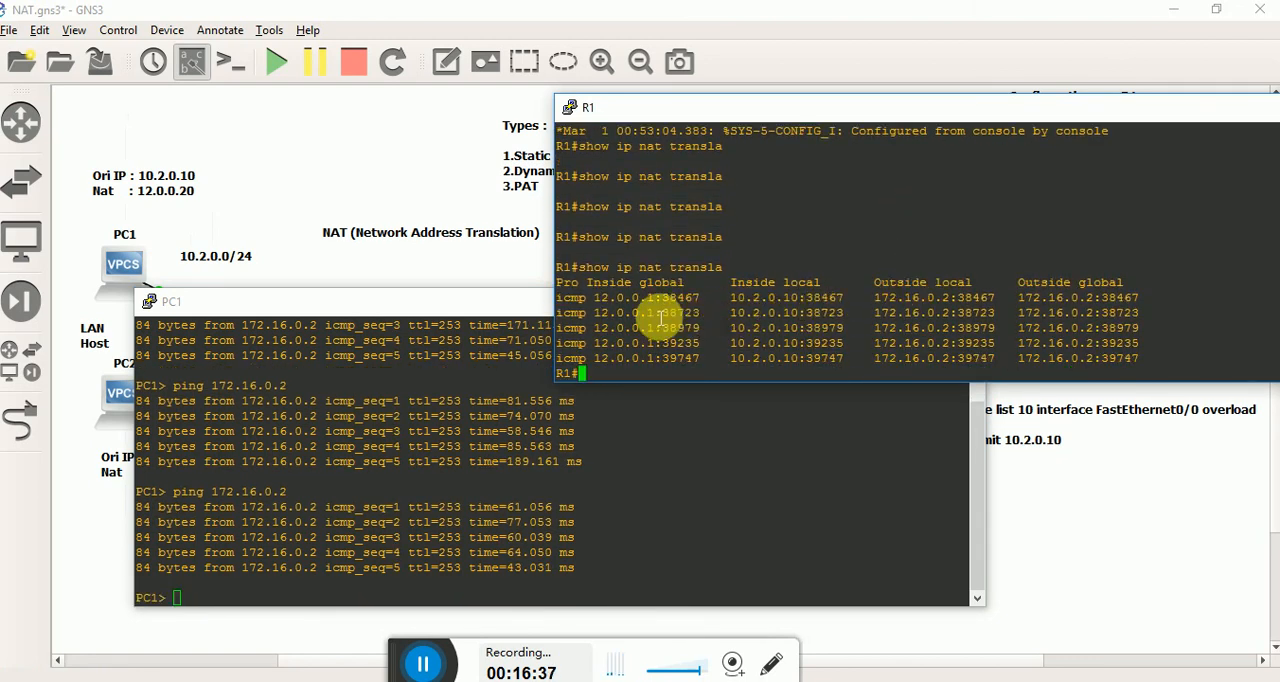
# Compare the inside global address in R1's translation table with the f0/0 address label in the topology.
pyautogui.doubleClick(620, 298)
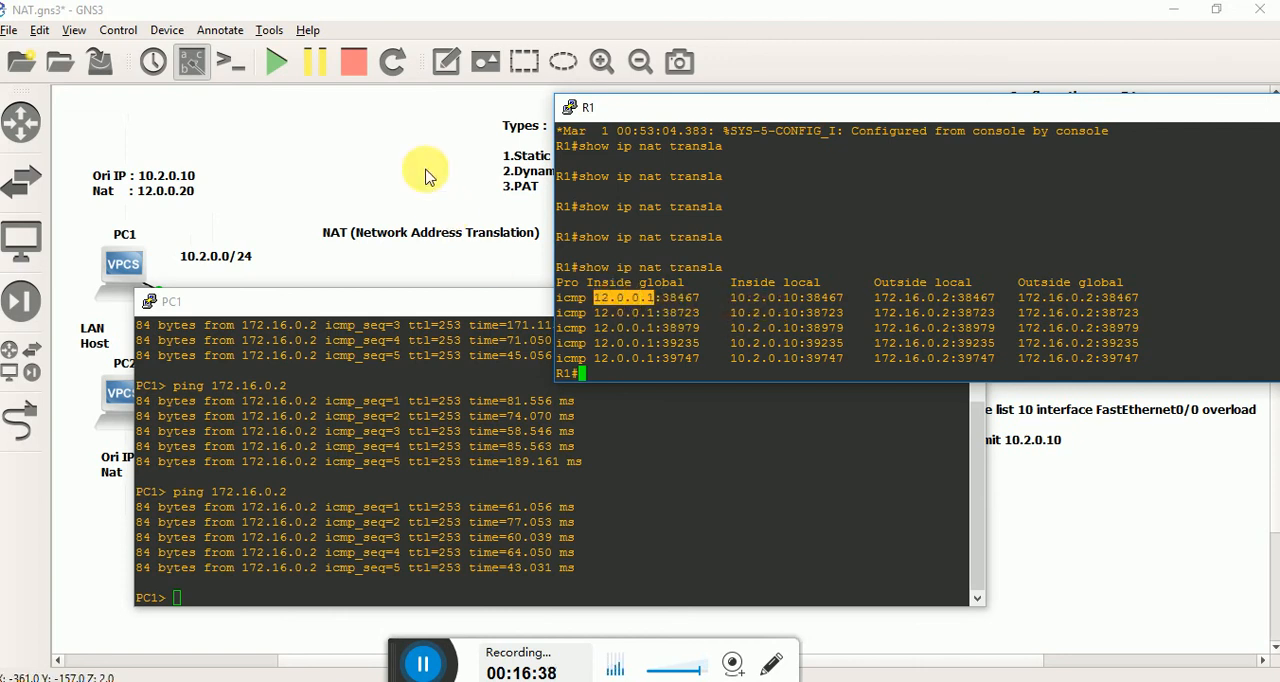
pyautogui.click(468, 216)
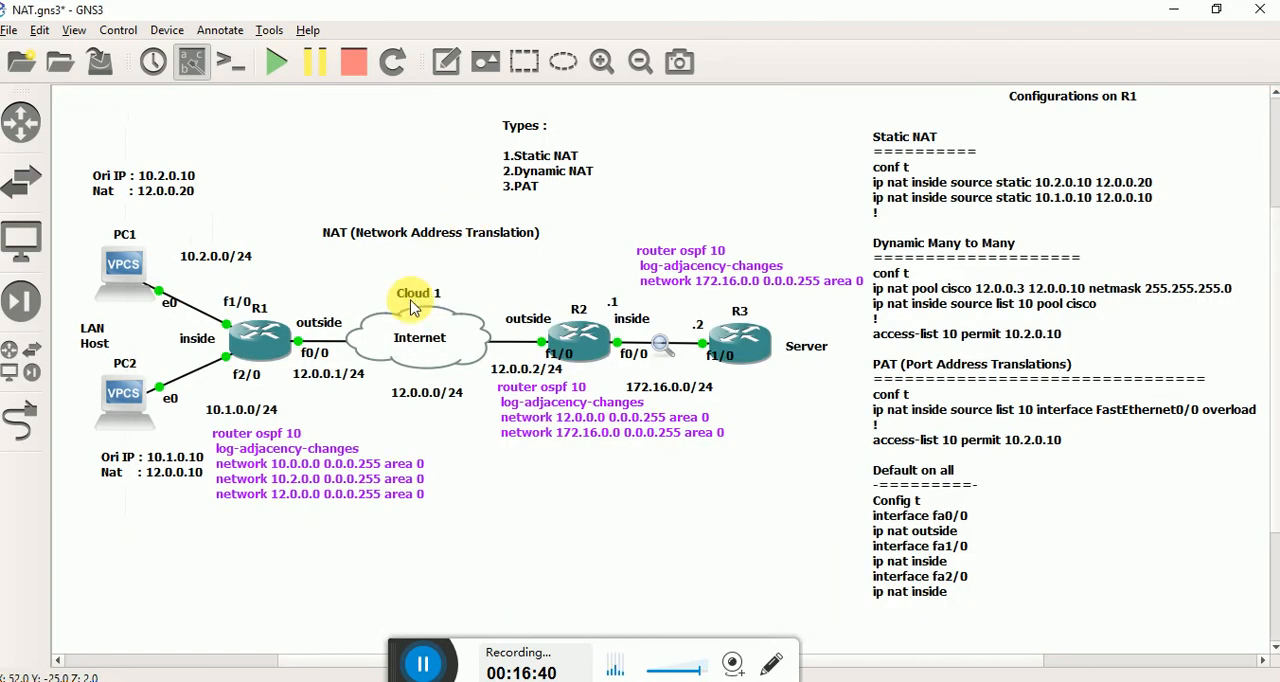
pyautogui.hotkey('alt', 'Tab')
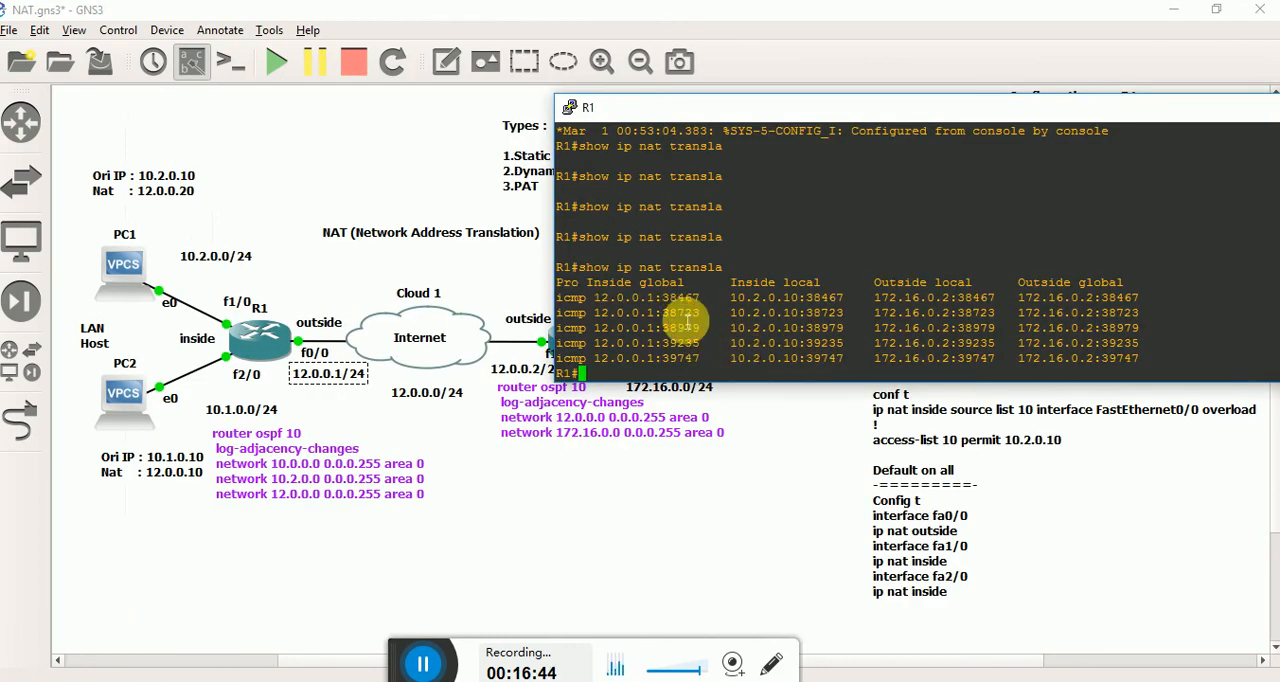
pyautogui.tripleClick(687, 347)
pyautogui.click(688, 366)
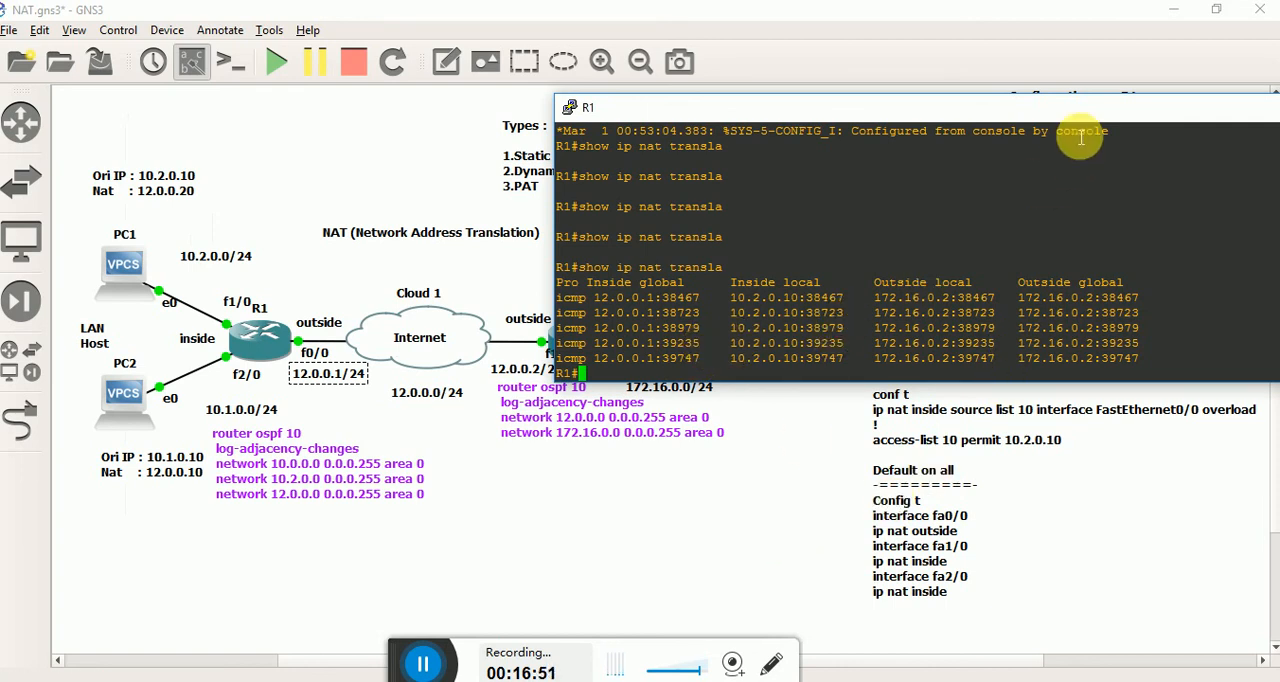
# Minimize R1's console and return to the full topology with nothing selected.
pyautogui.moveTo(1087, 115); pyautogui.dragTo(812, 141)
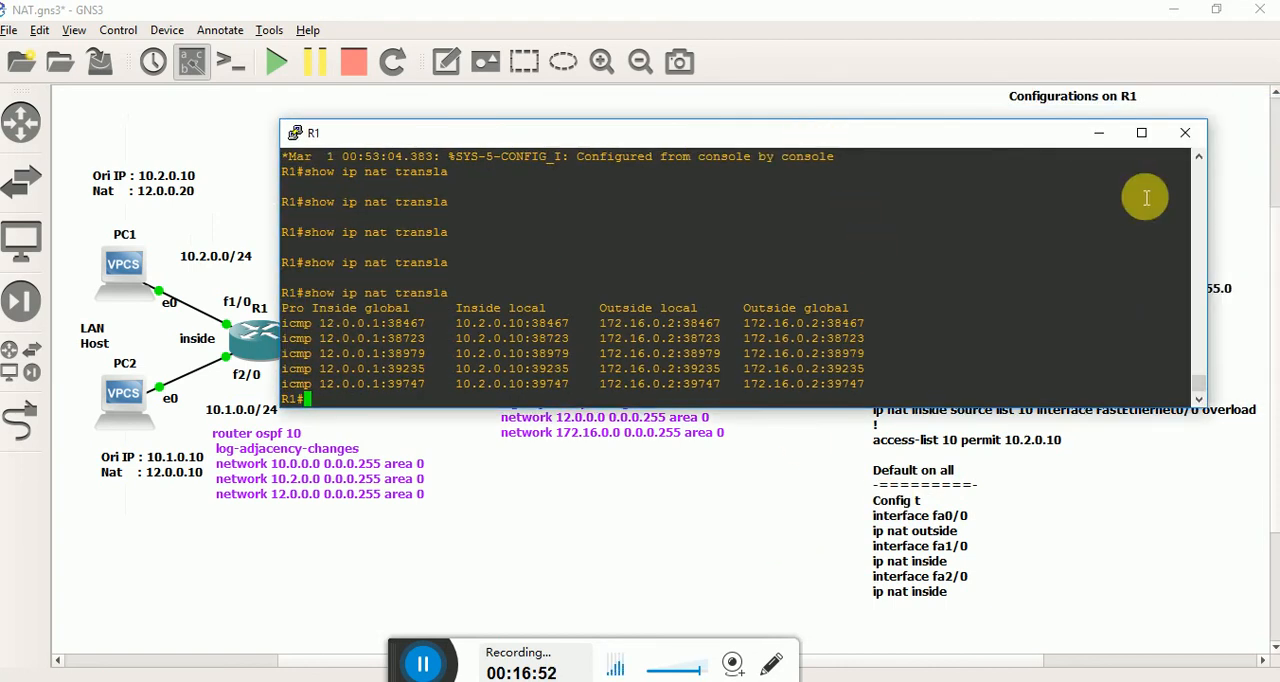
pyautogui.click(1099, 132)
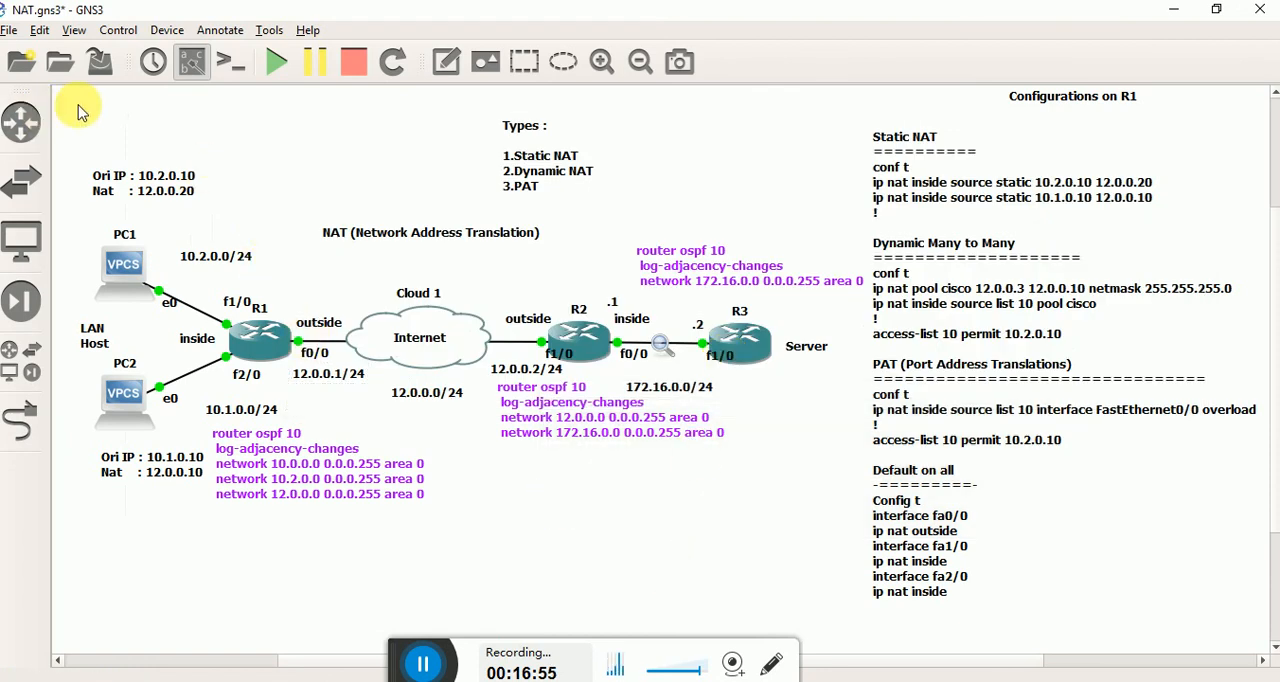
pyautogui.moveTo(80, 106); pyautogui.dragTo(1158, 585)
pyautogui.click(706, 570)
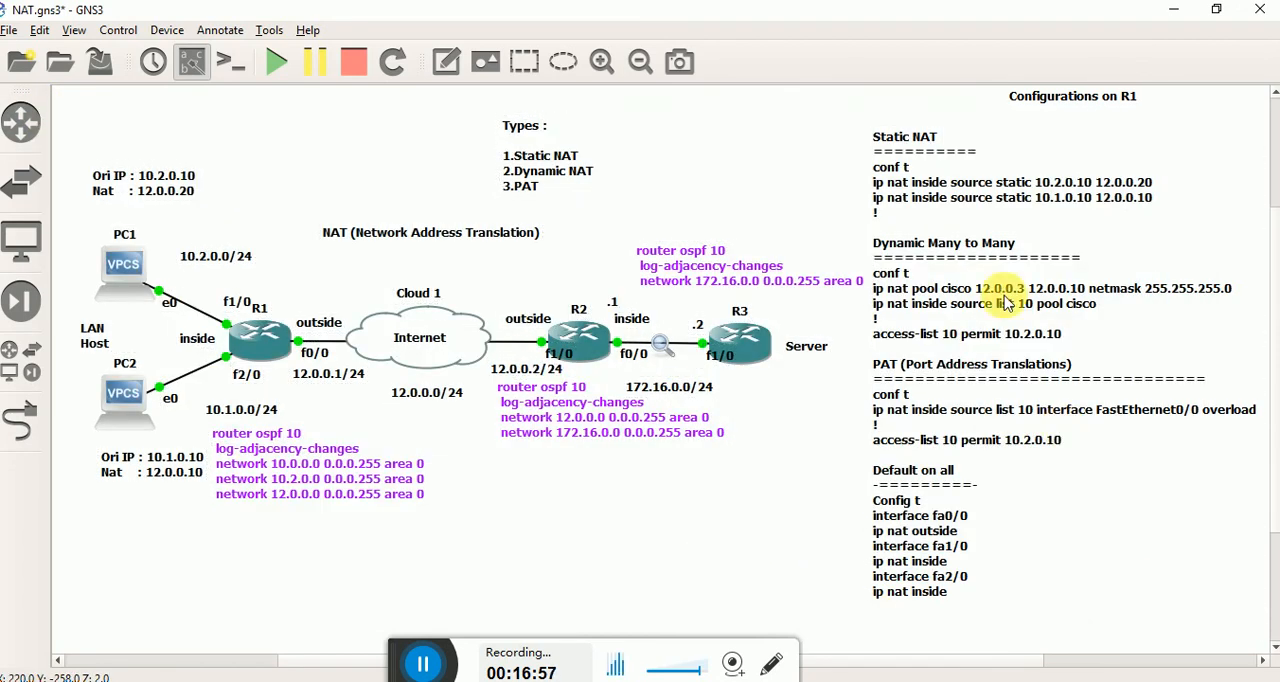
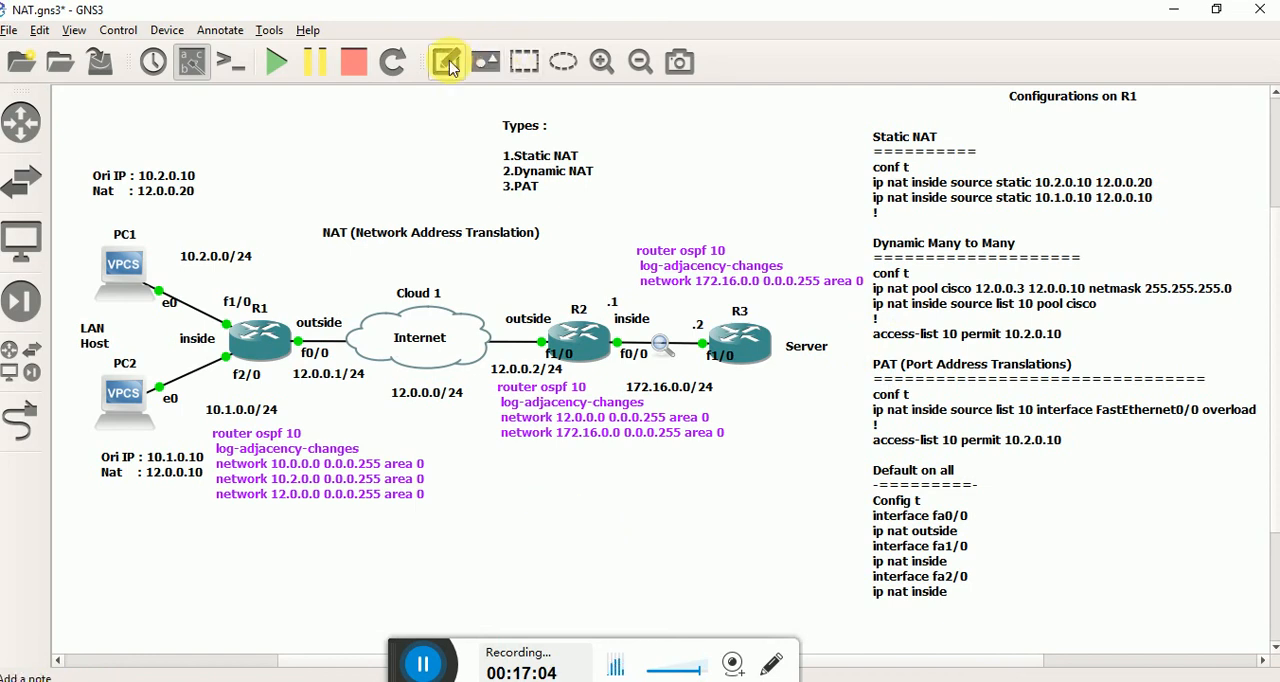
# Add a two-line text note reading "LIKE" and "SUBSCRIBE" in the empty area beside the NAT types list.
pyautogui.click(449, 64)
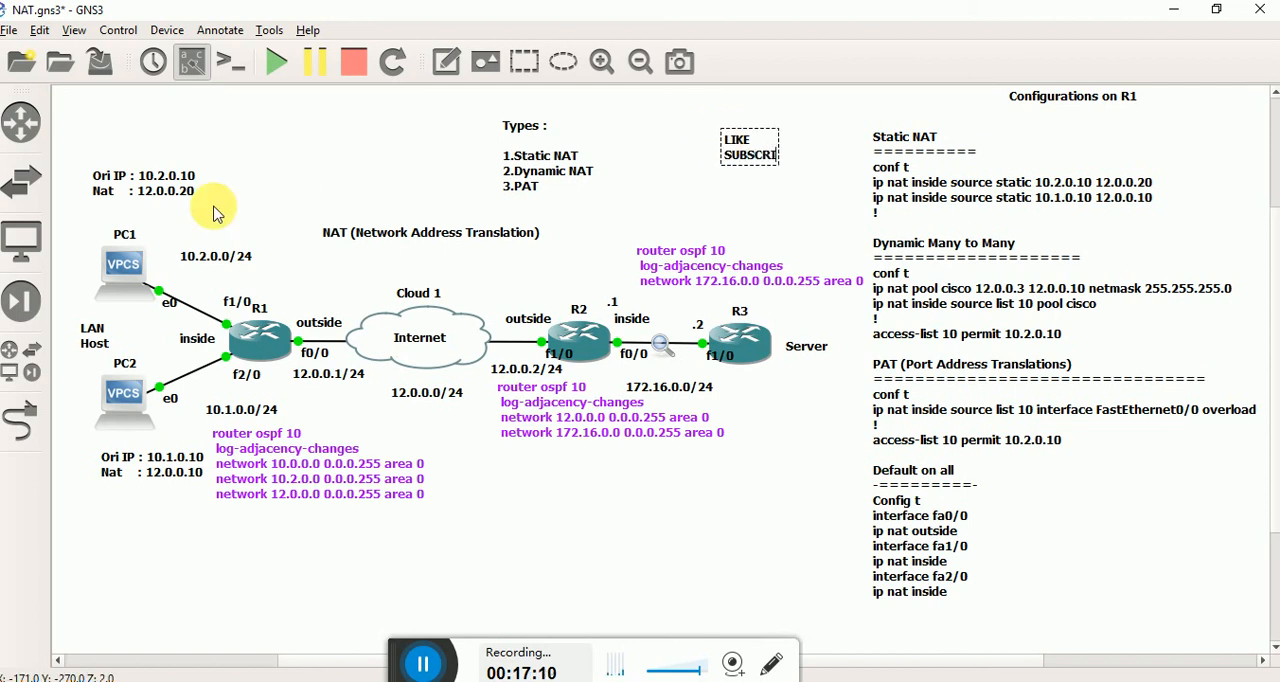
pyautogui.click(246, 201)
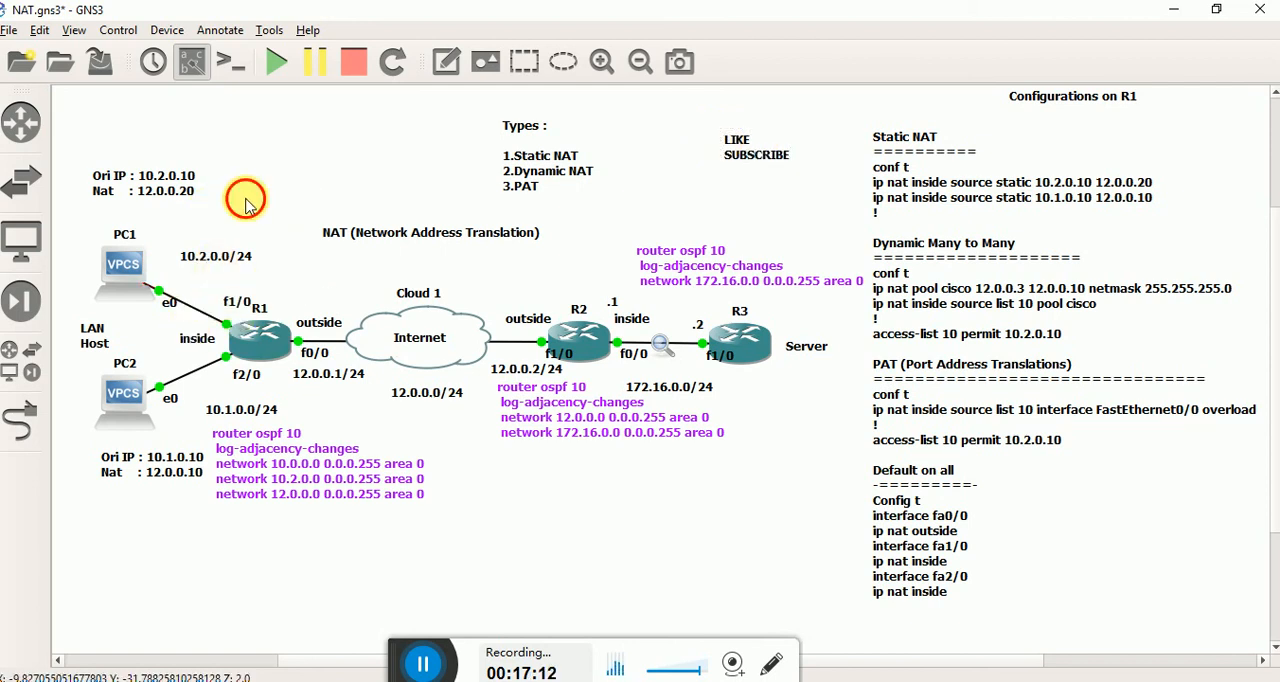
pyautogui.moveTo(733, 160); pyautogui.dragTo(733, 150)
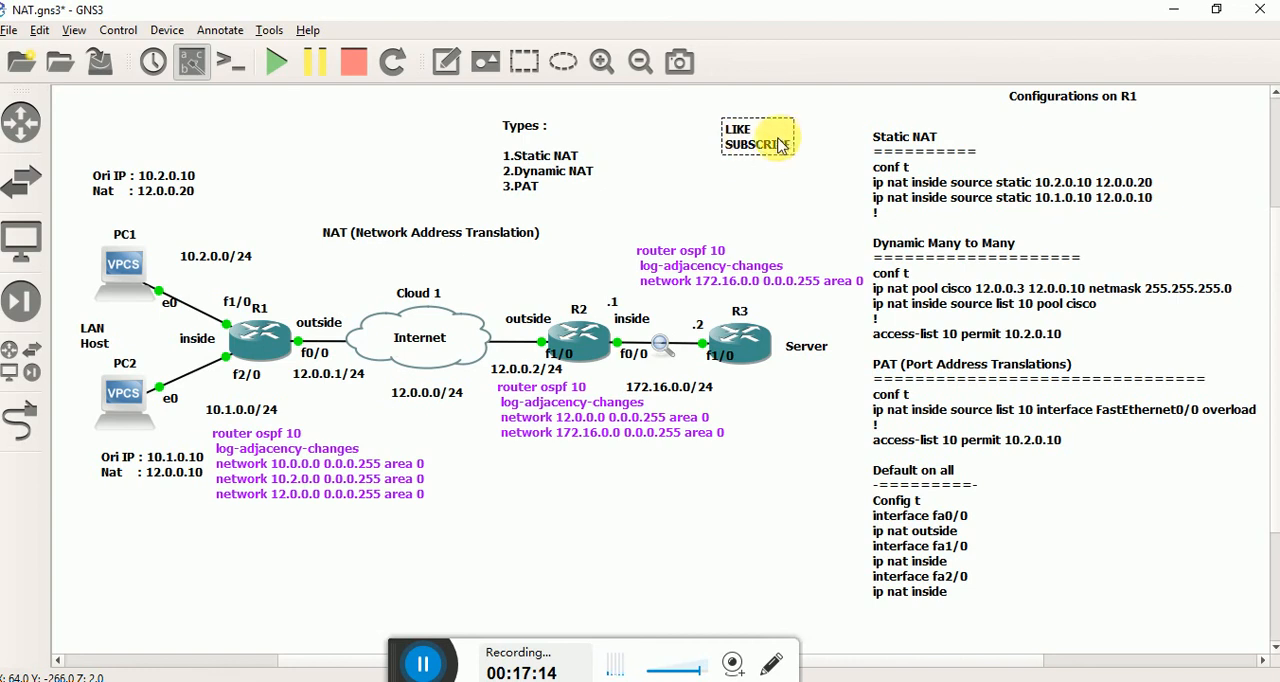
# Color the LIKE SUBSCRIBE note red and move it to the empty area below R2's OSPF configuration note, leaving it deselected.
pyautogui.rightClick(776, 138)
pyautogui.click(822, 169)
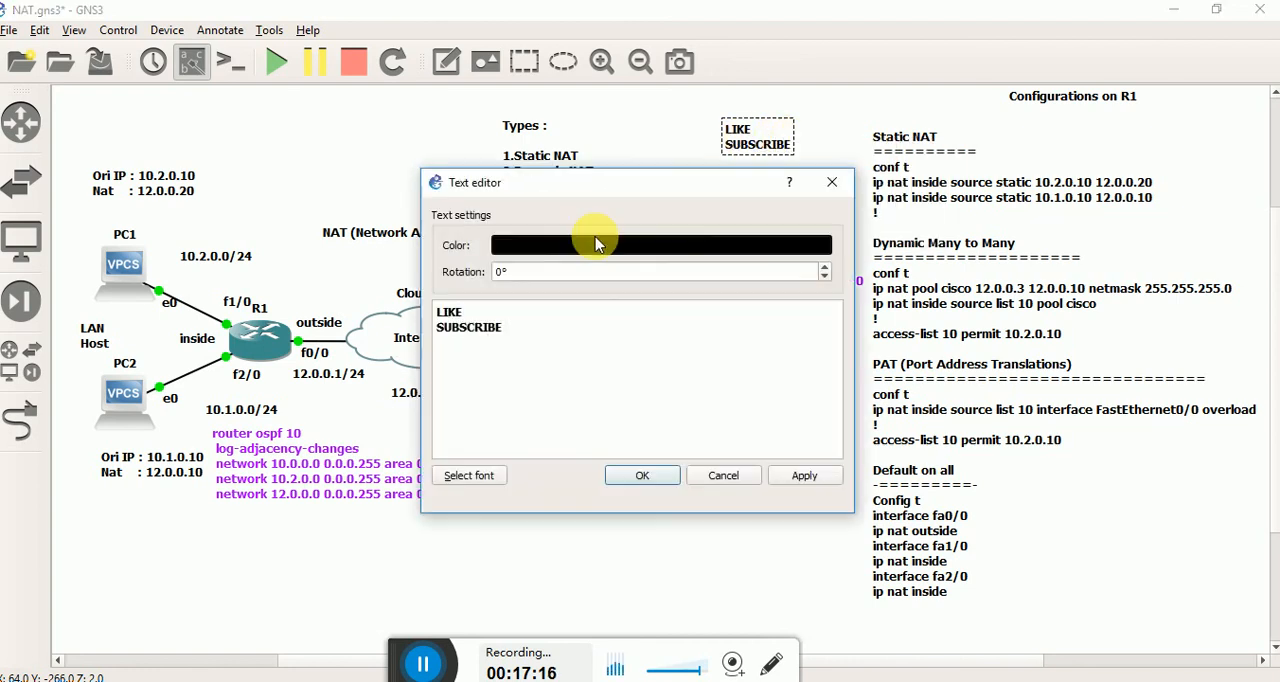
pyautogui.click(591, 243)
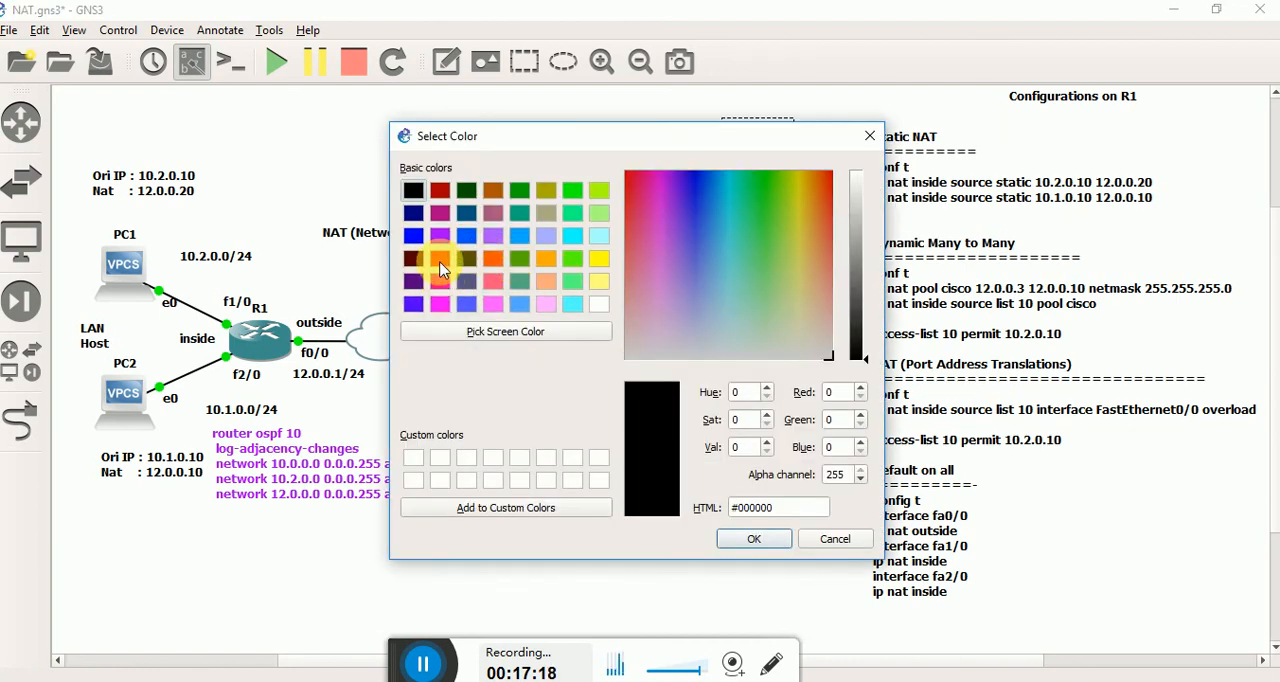
pyautogui.click(440, 258)
pyautogui.click(760, 543)
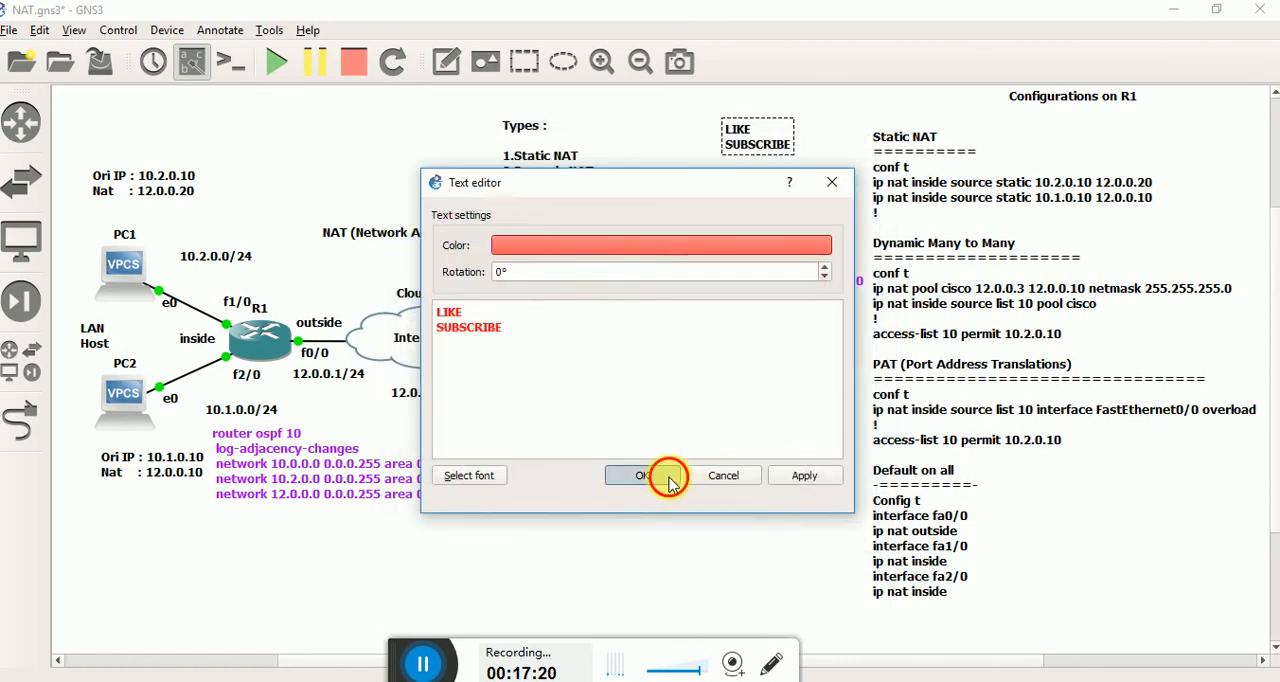
pyautogui.click(664, 476)
pyautogui.moveTo(757, 148); pyautogui.dragTo(701, 556)
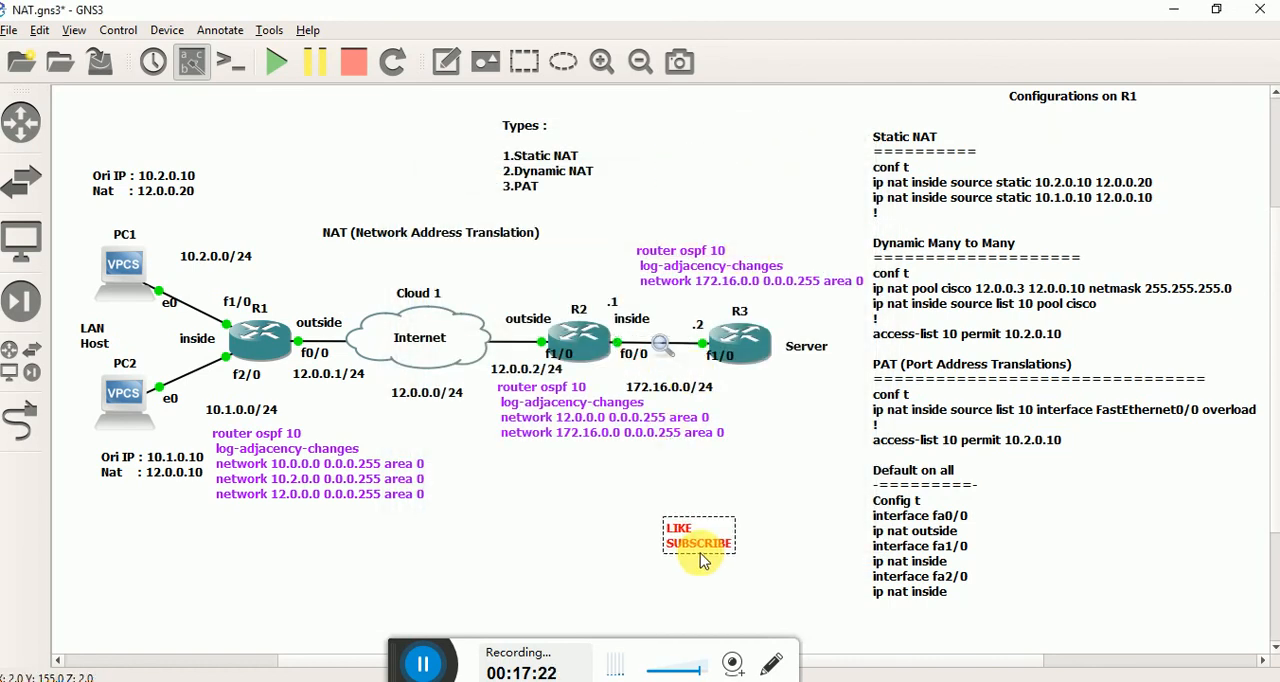
pyautogui.click(577, 560)
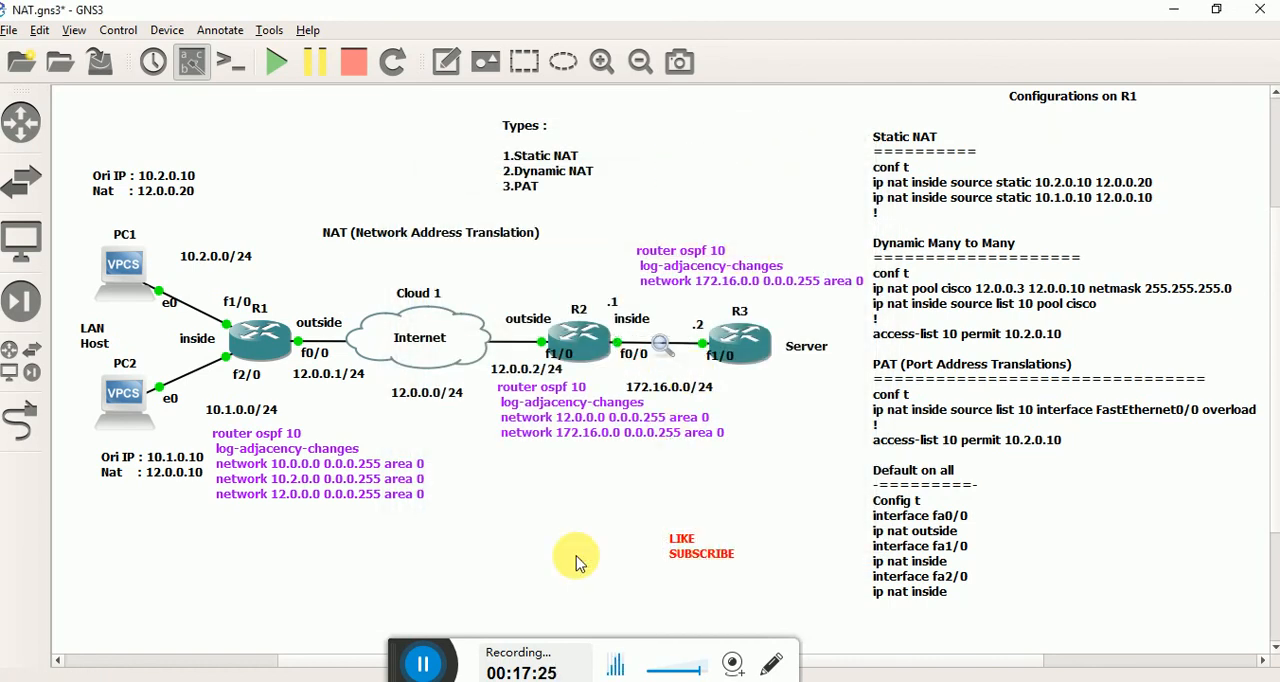